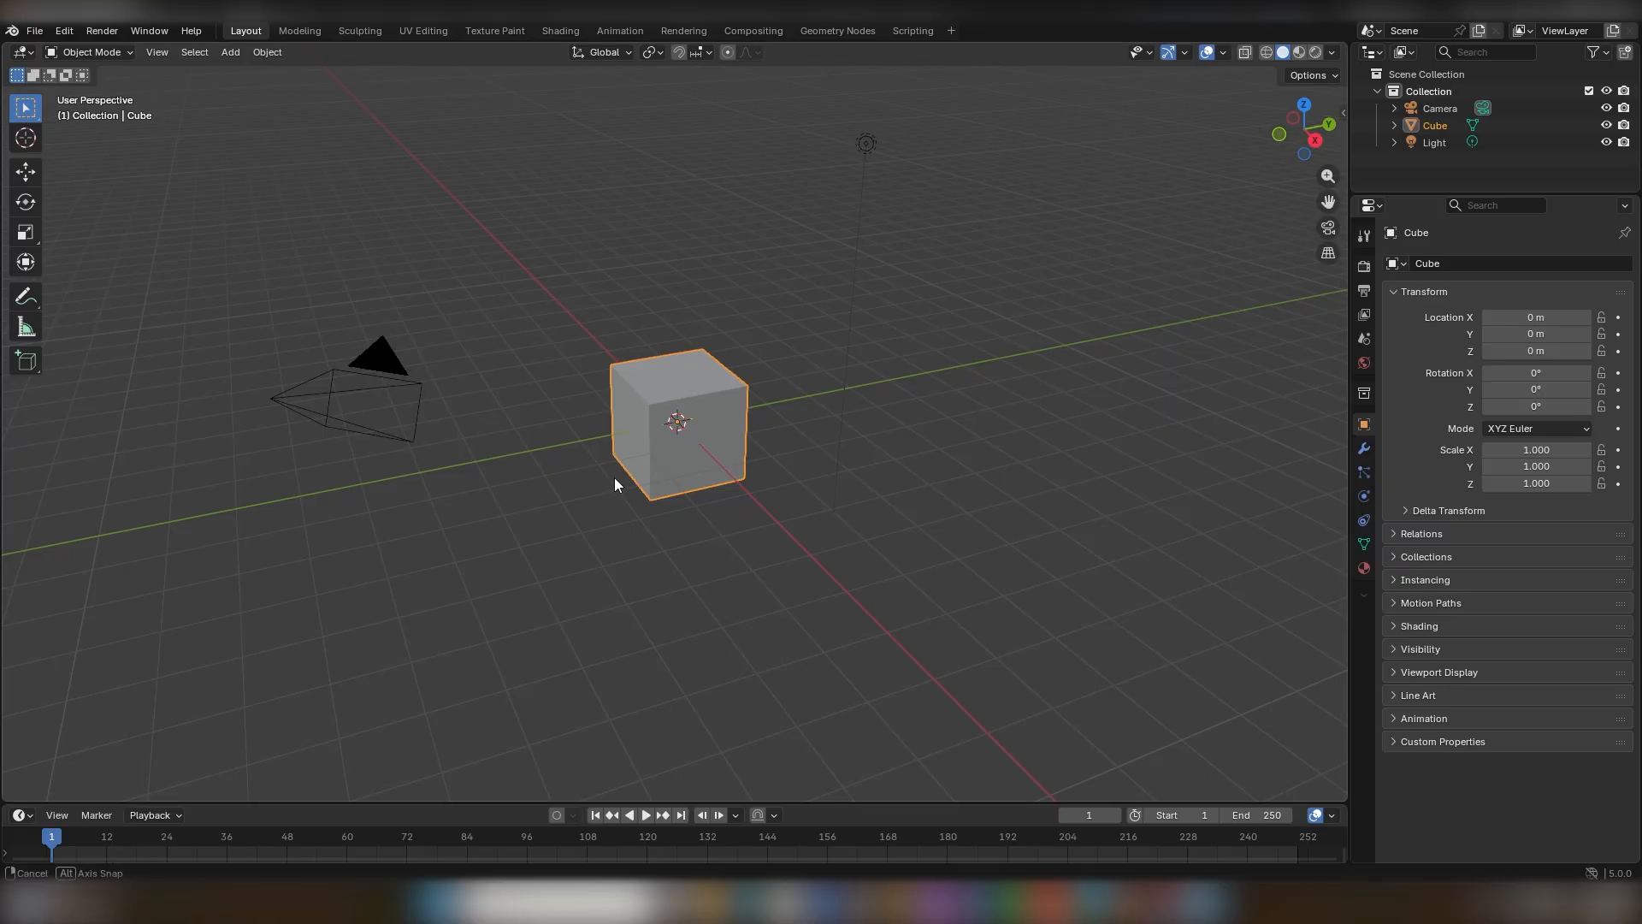
Delete all the default objects from the scene: the cube, camera and light.
middle_drag(614, 477, 600, 371)
key(a)
key(Delete)
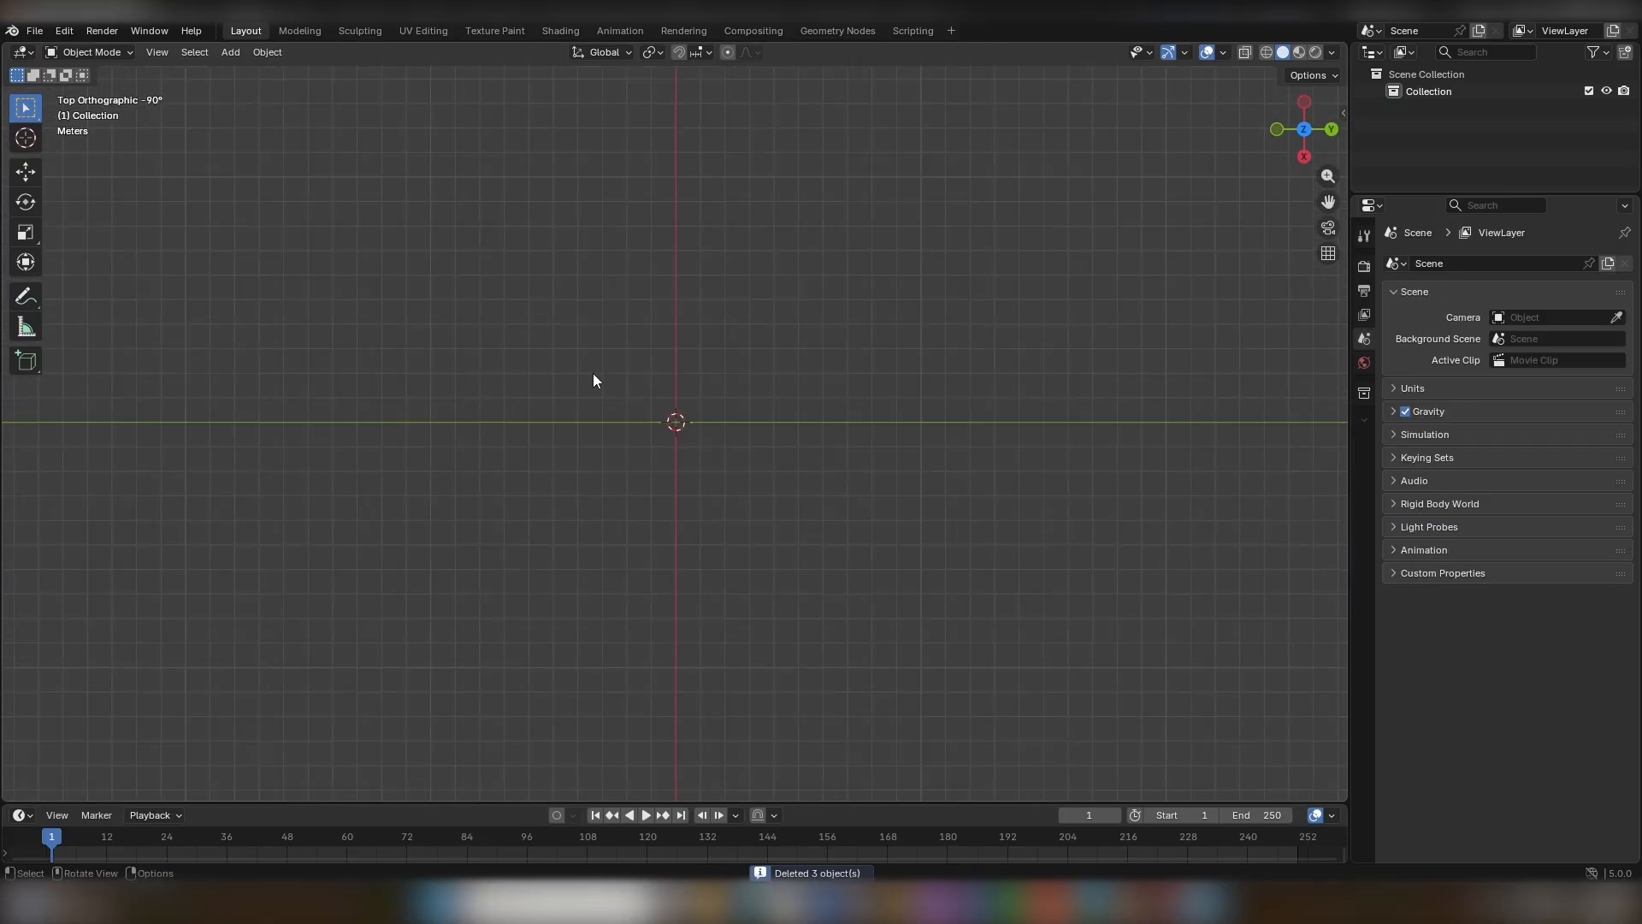
Add a mesh plane at the world origin.
scroll(630, 387, up, 3)
key(shift+a)
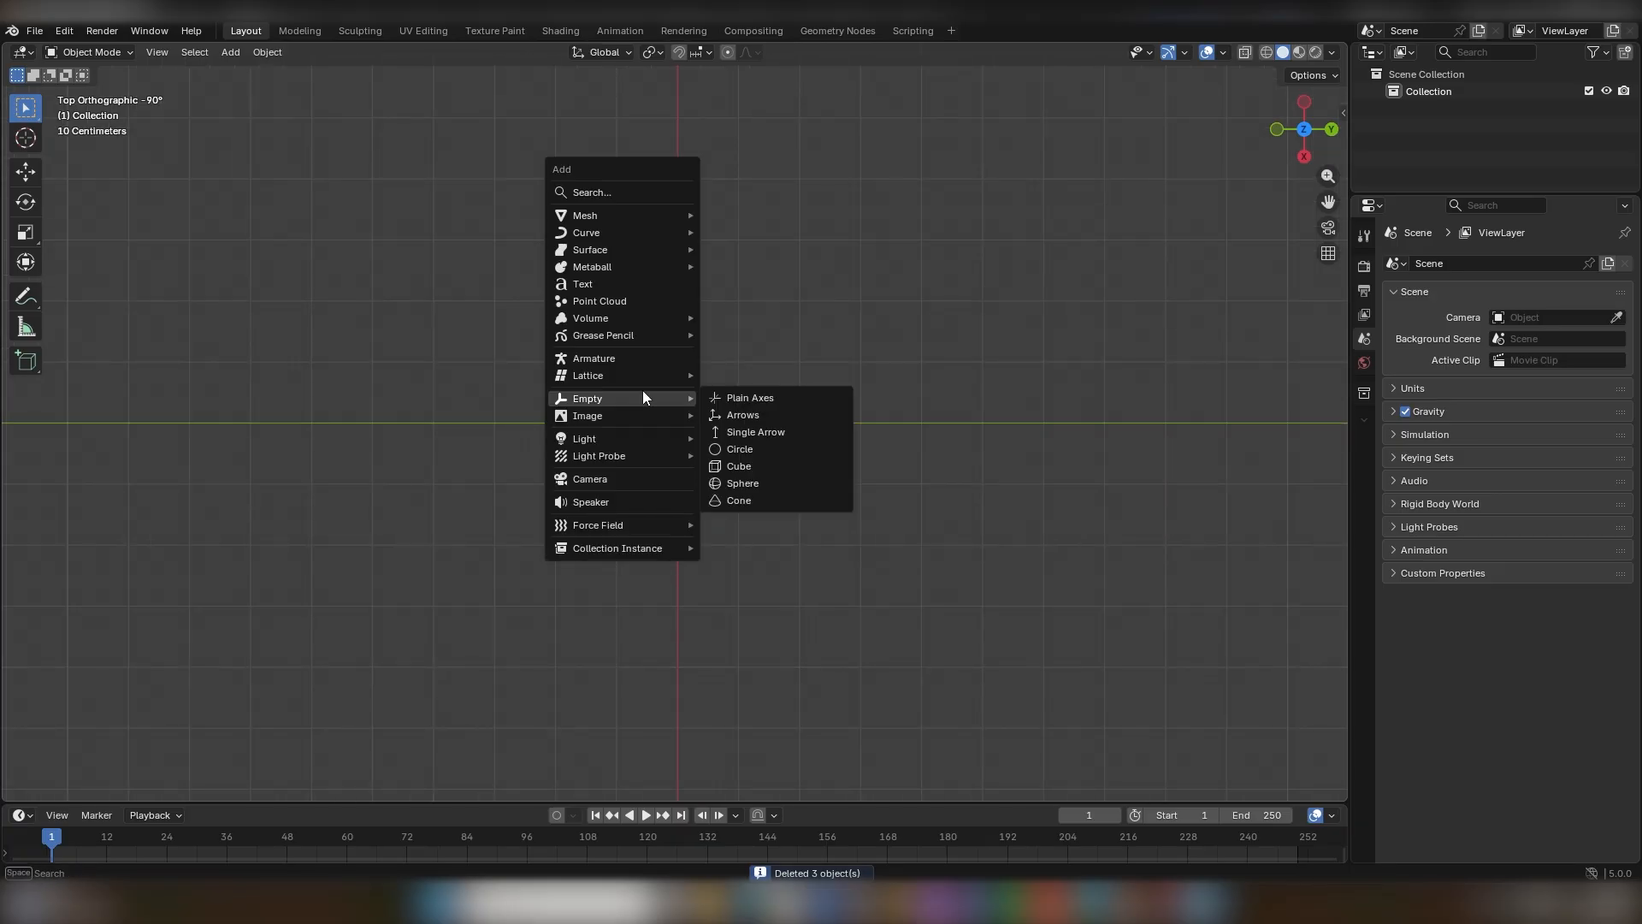
mouse_move(572, 215)
click(737, 215)
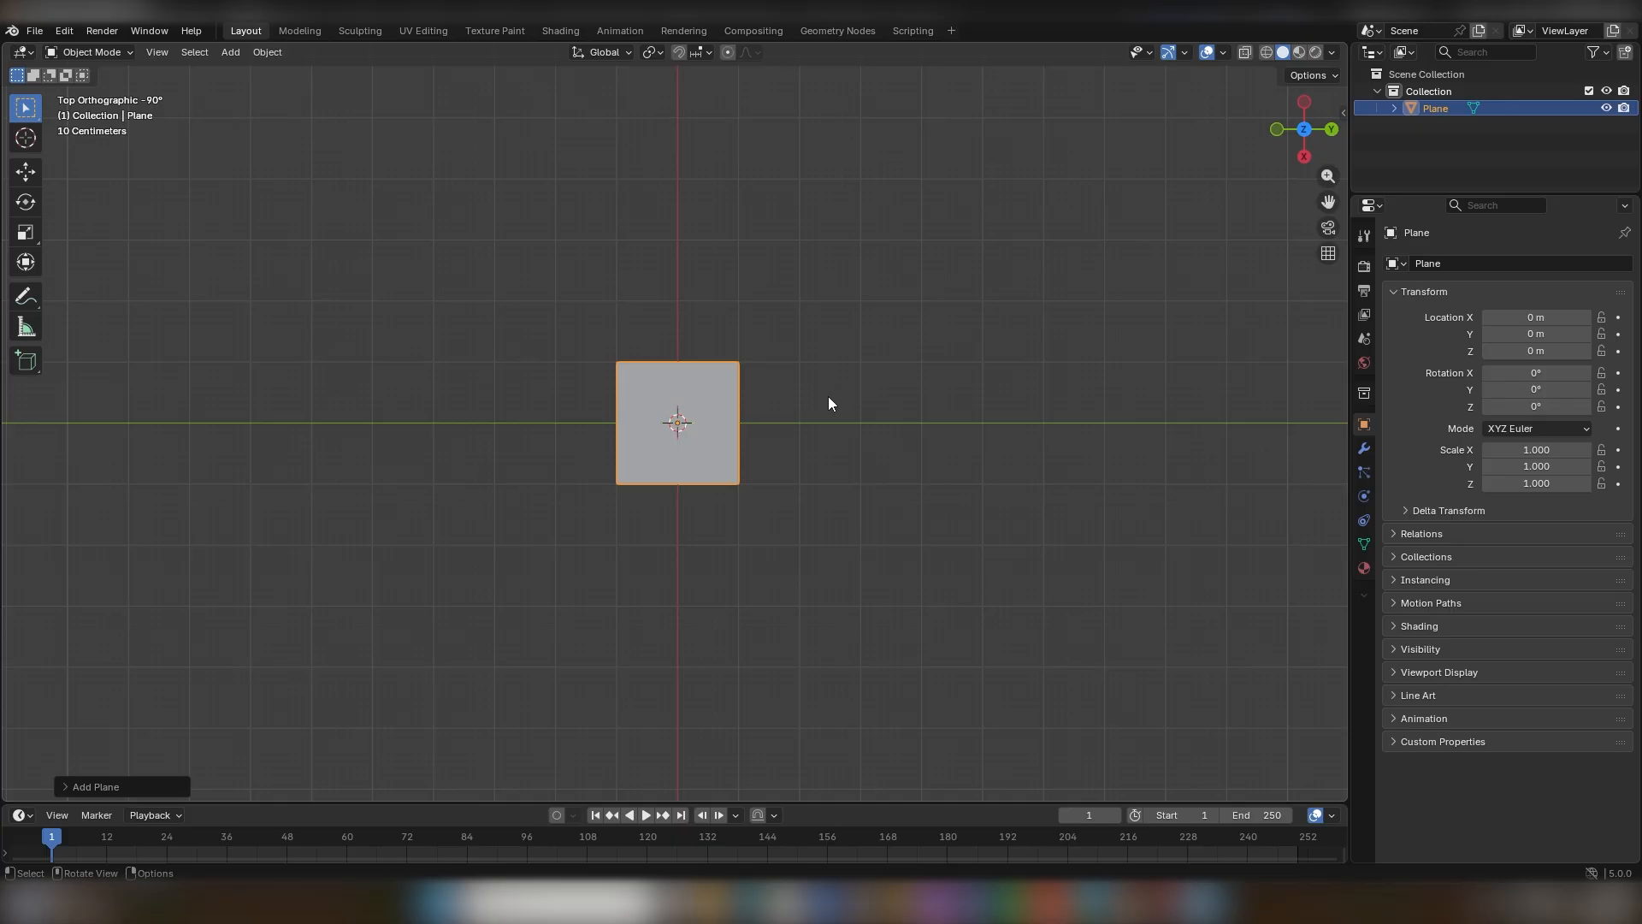
Scale the plane by 10 and apply its scale.
text(s10)
key(Return)
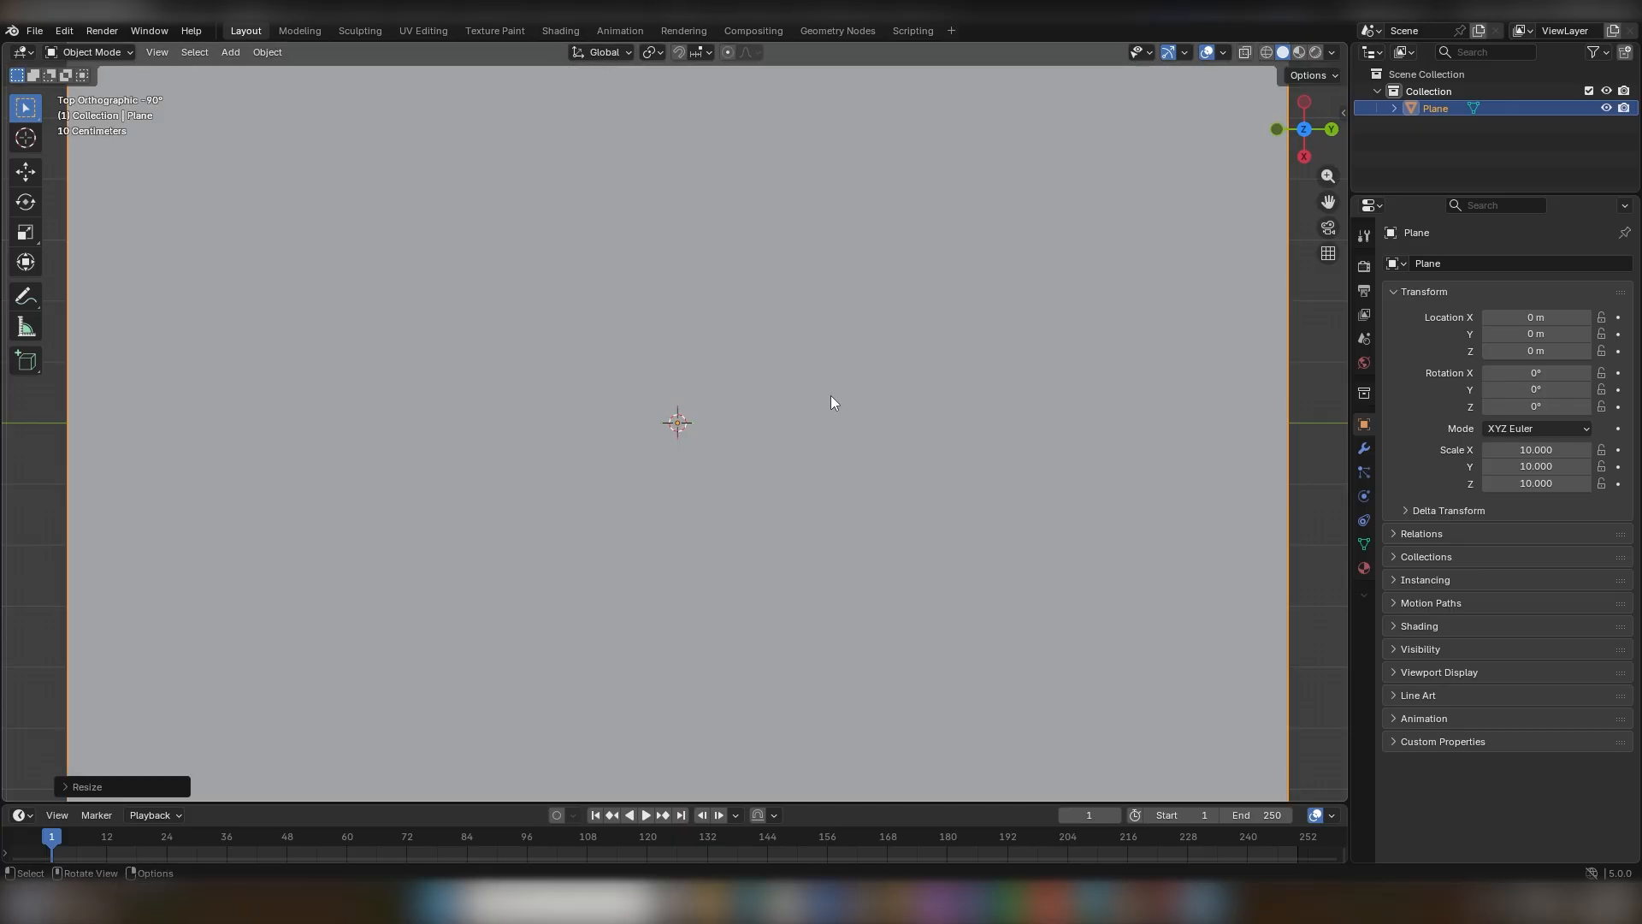
scroll(830, 395, down, 6)
key(ctrl+a)
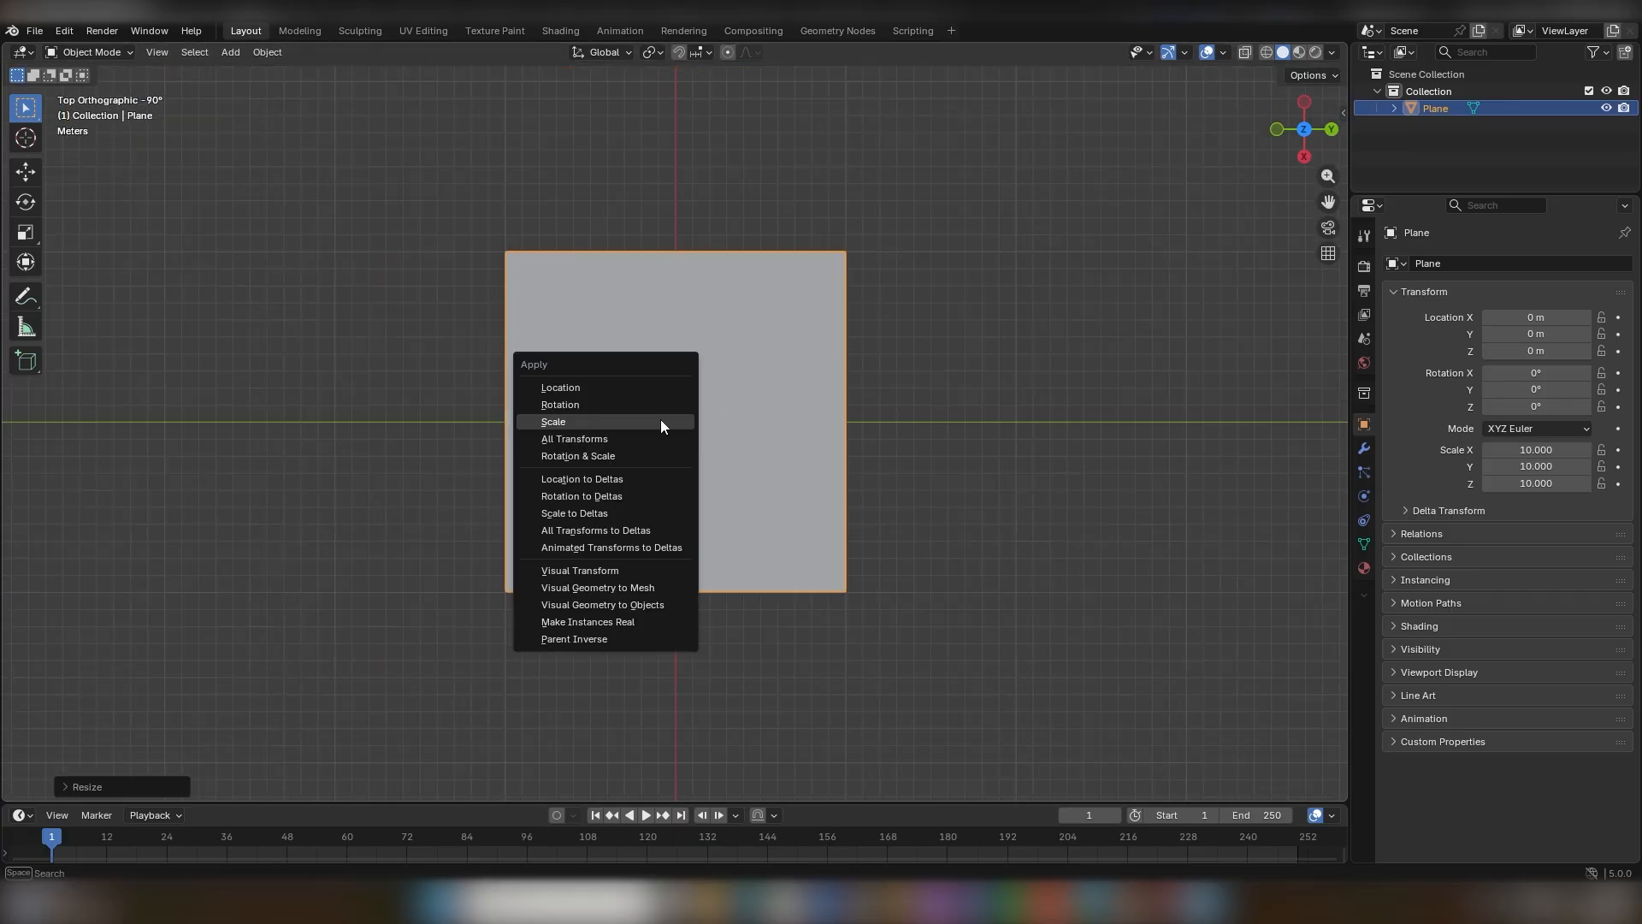
click(548, 421)
Subdivide the plane into an even grid with about 30 loop cuts in each direction.
shift+middle_drag(515, 420, 673, 435)
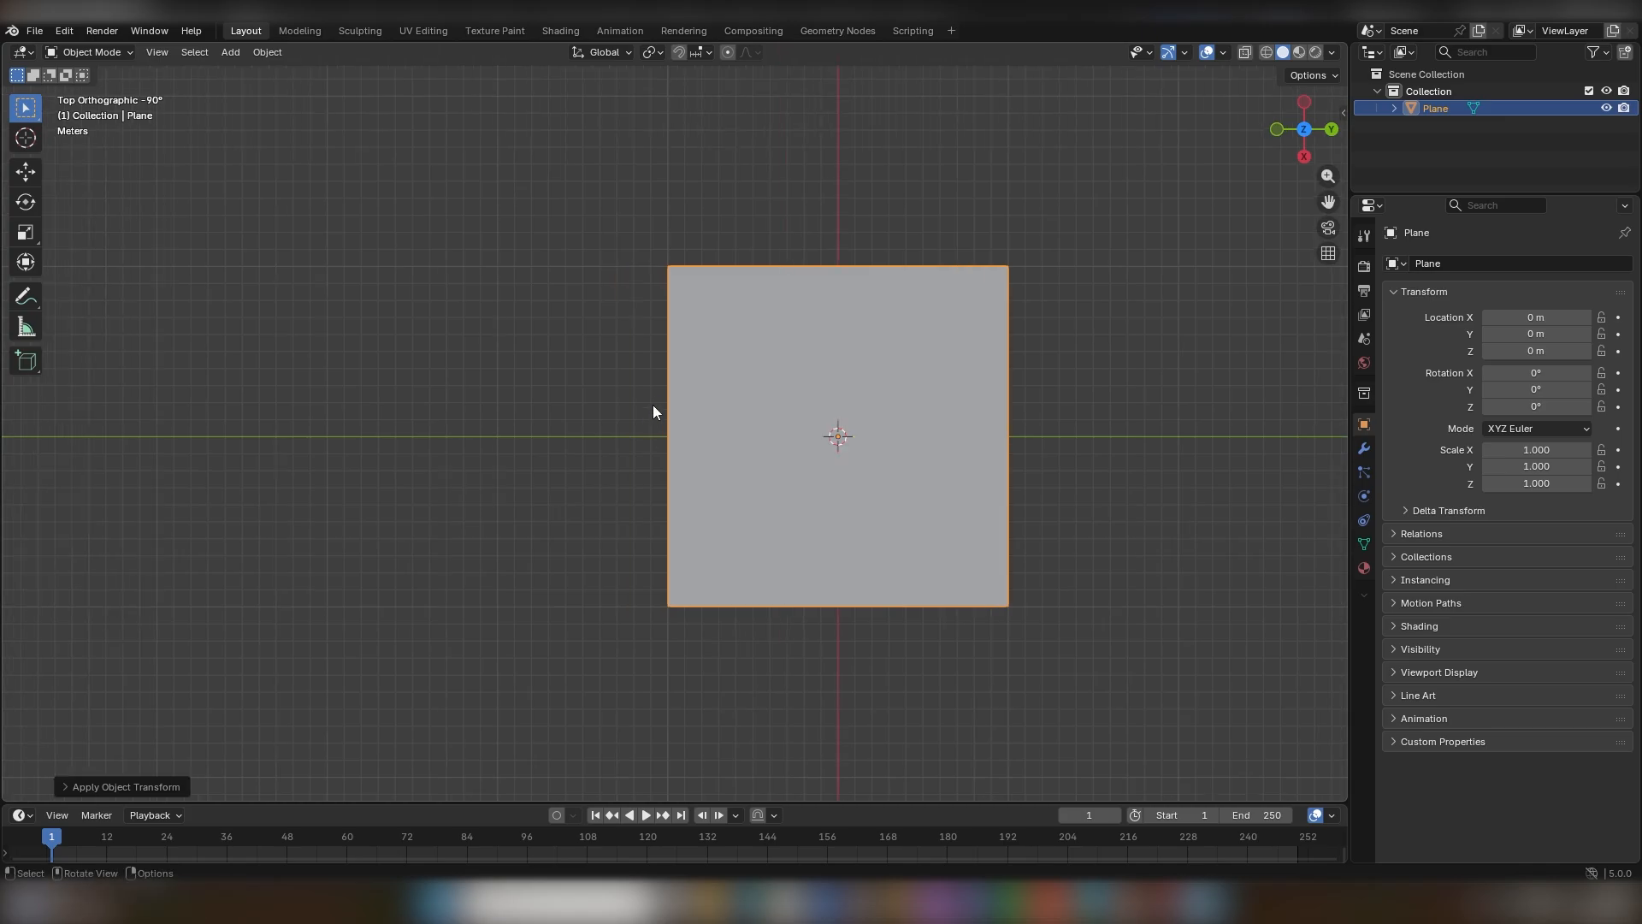
scroll(676, 377, up, 3)
key(Tab)
key(ctrl+r)
scroll(741, 201, up, 20)
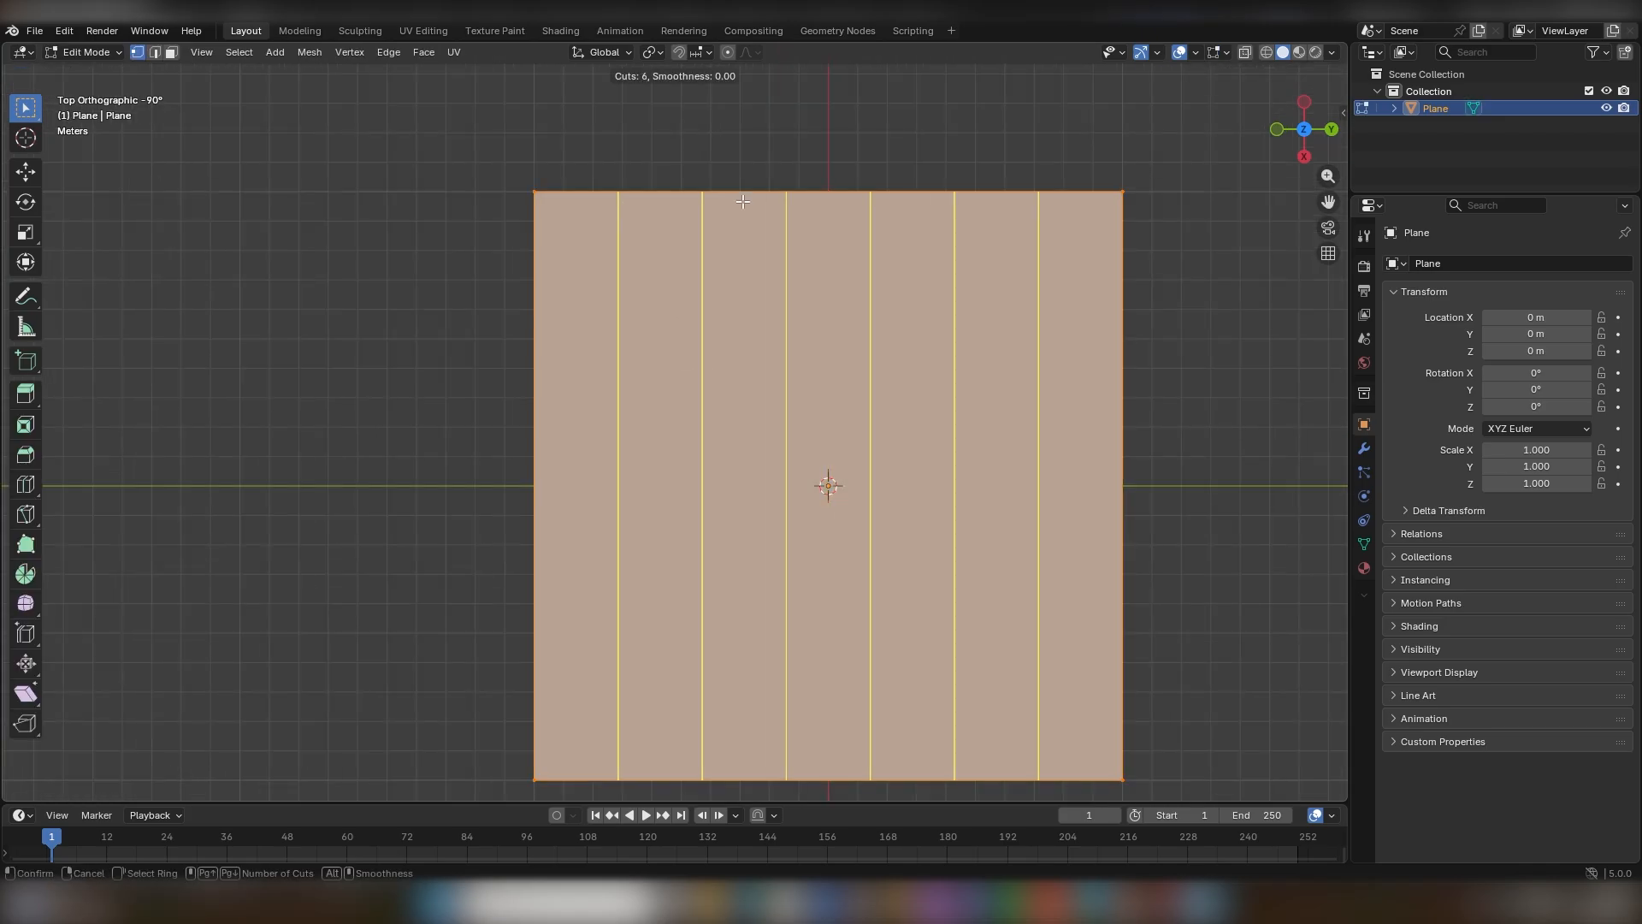
click(741, 201)
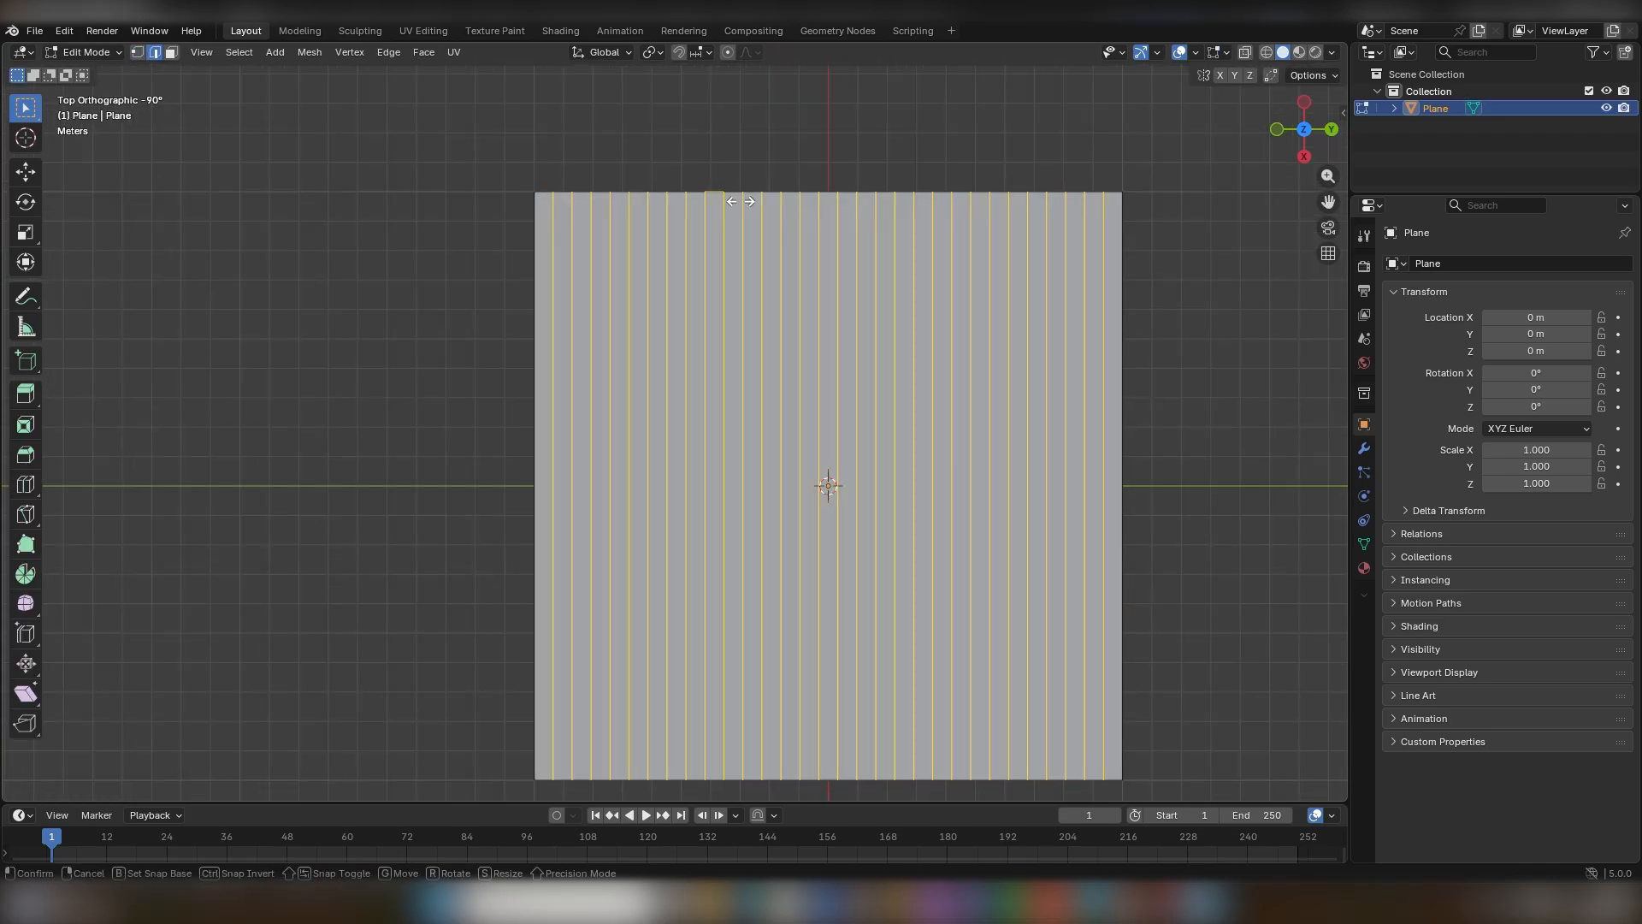
right_click(741, 201)
key(ctrl+r)
scroll(532, 391, up, 14)
scroll(531, 392, up, 14)
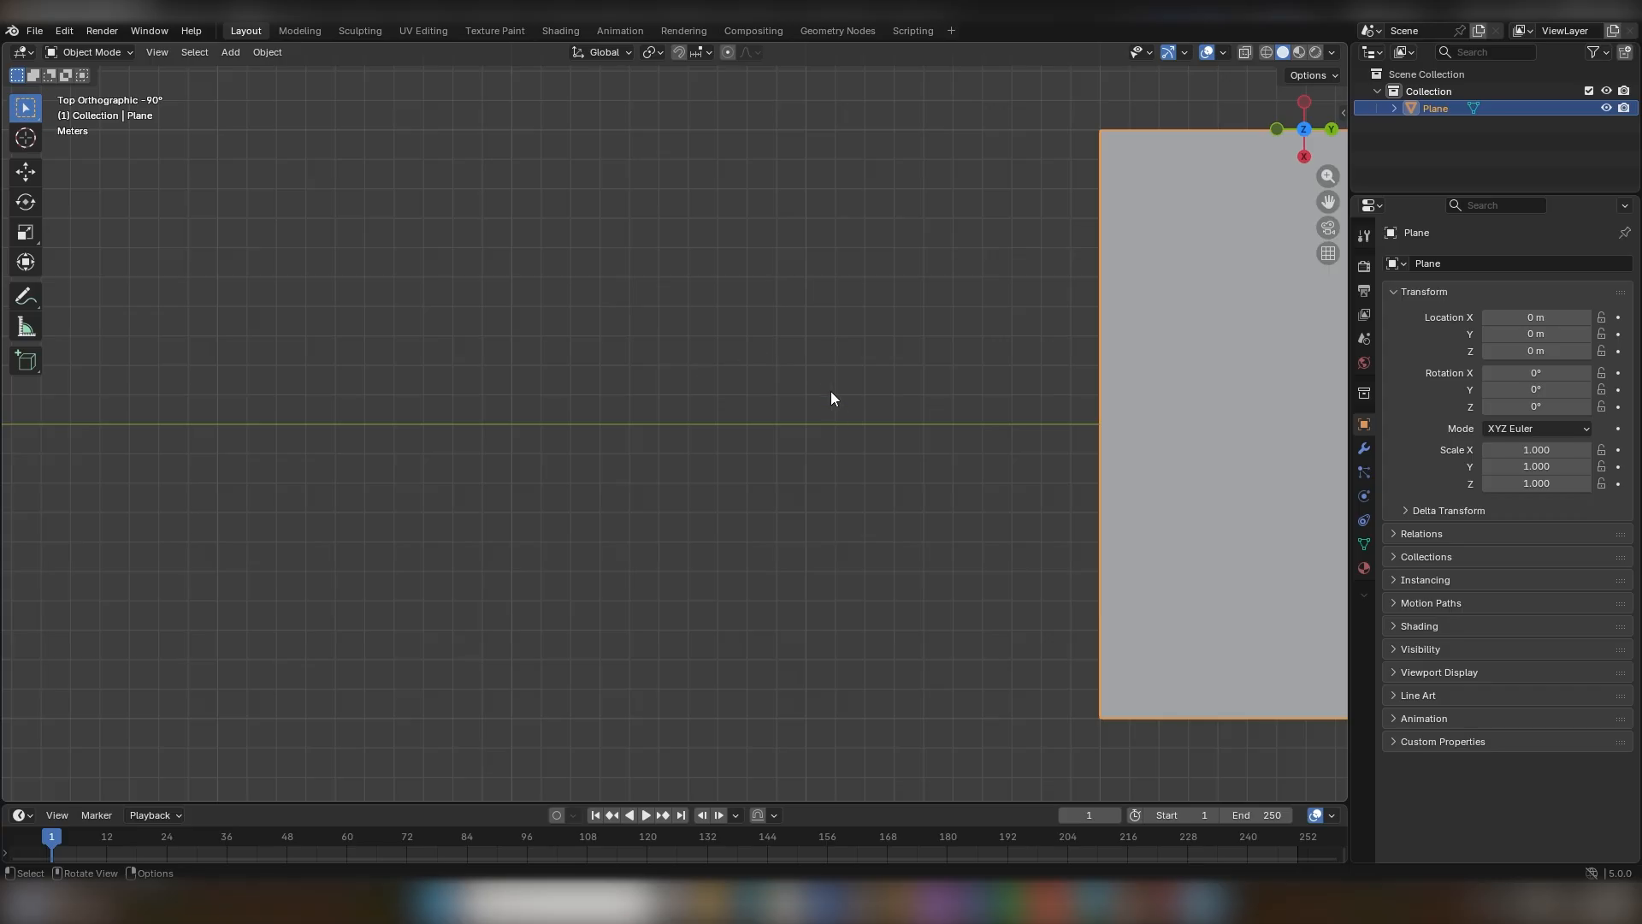
Add a second, small plane beside the large one and move it along Y to about -24.7 m.
shift+right_click(798, 424)
key(shift+a)
click(868, 428)
key(g)
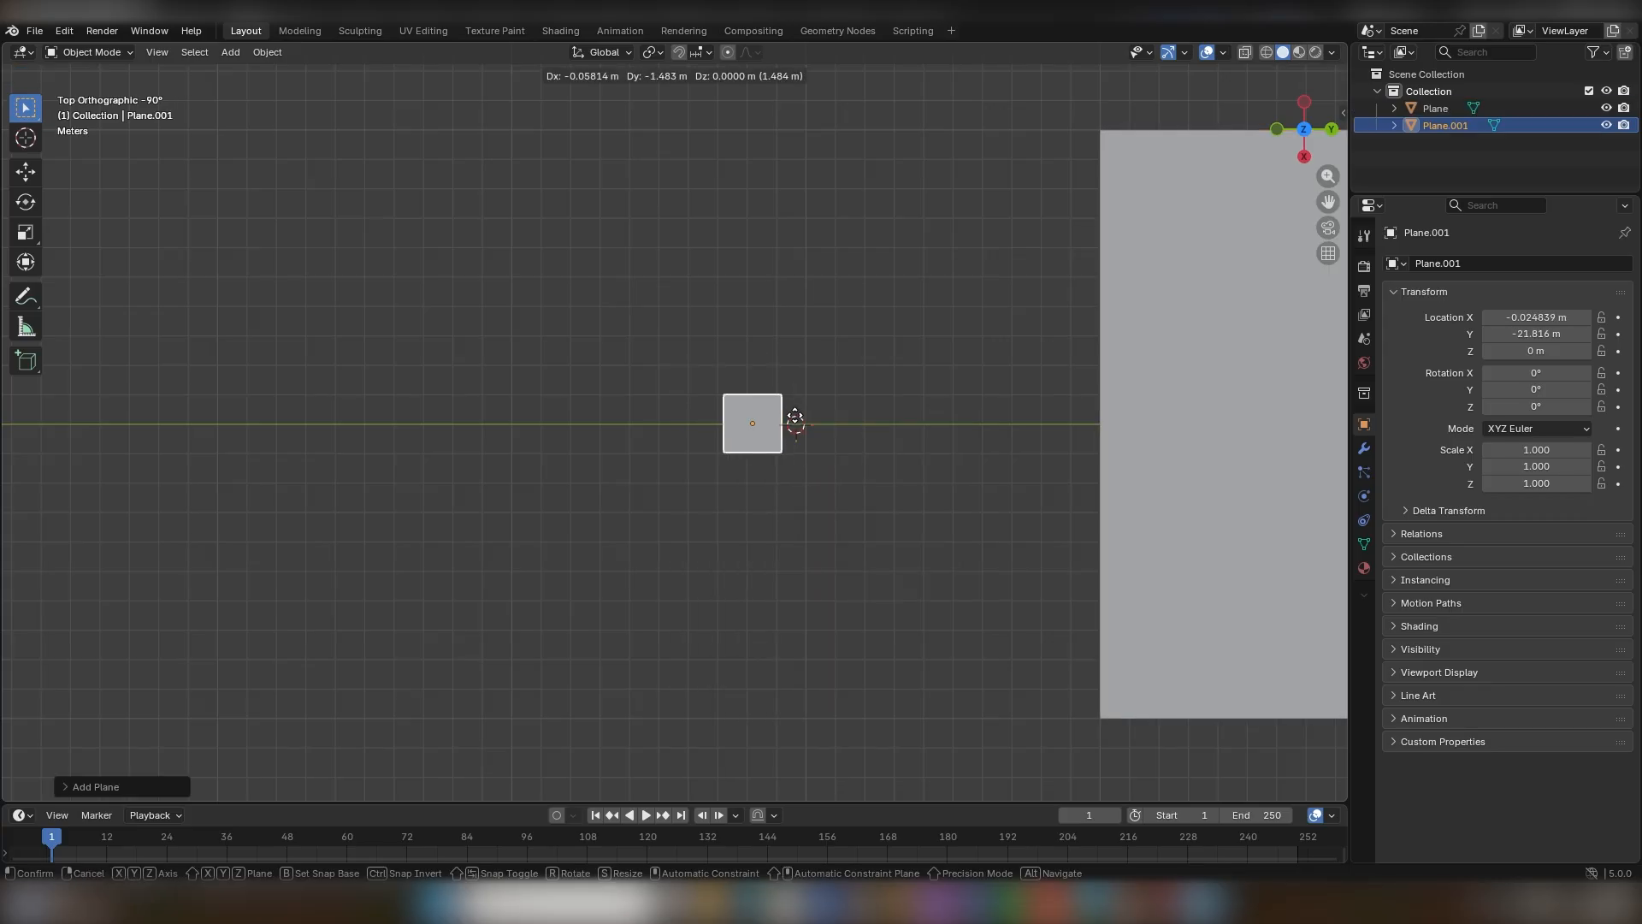
right_click(759, 418)
key(g)
key(y)
click(648, 416)
Duplicate the small plane along Y, placing the copy at about -21.1 m.
key(shift+d)
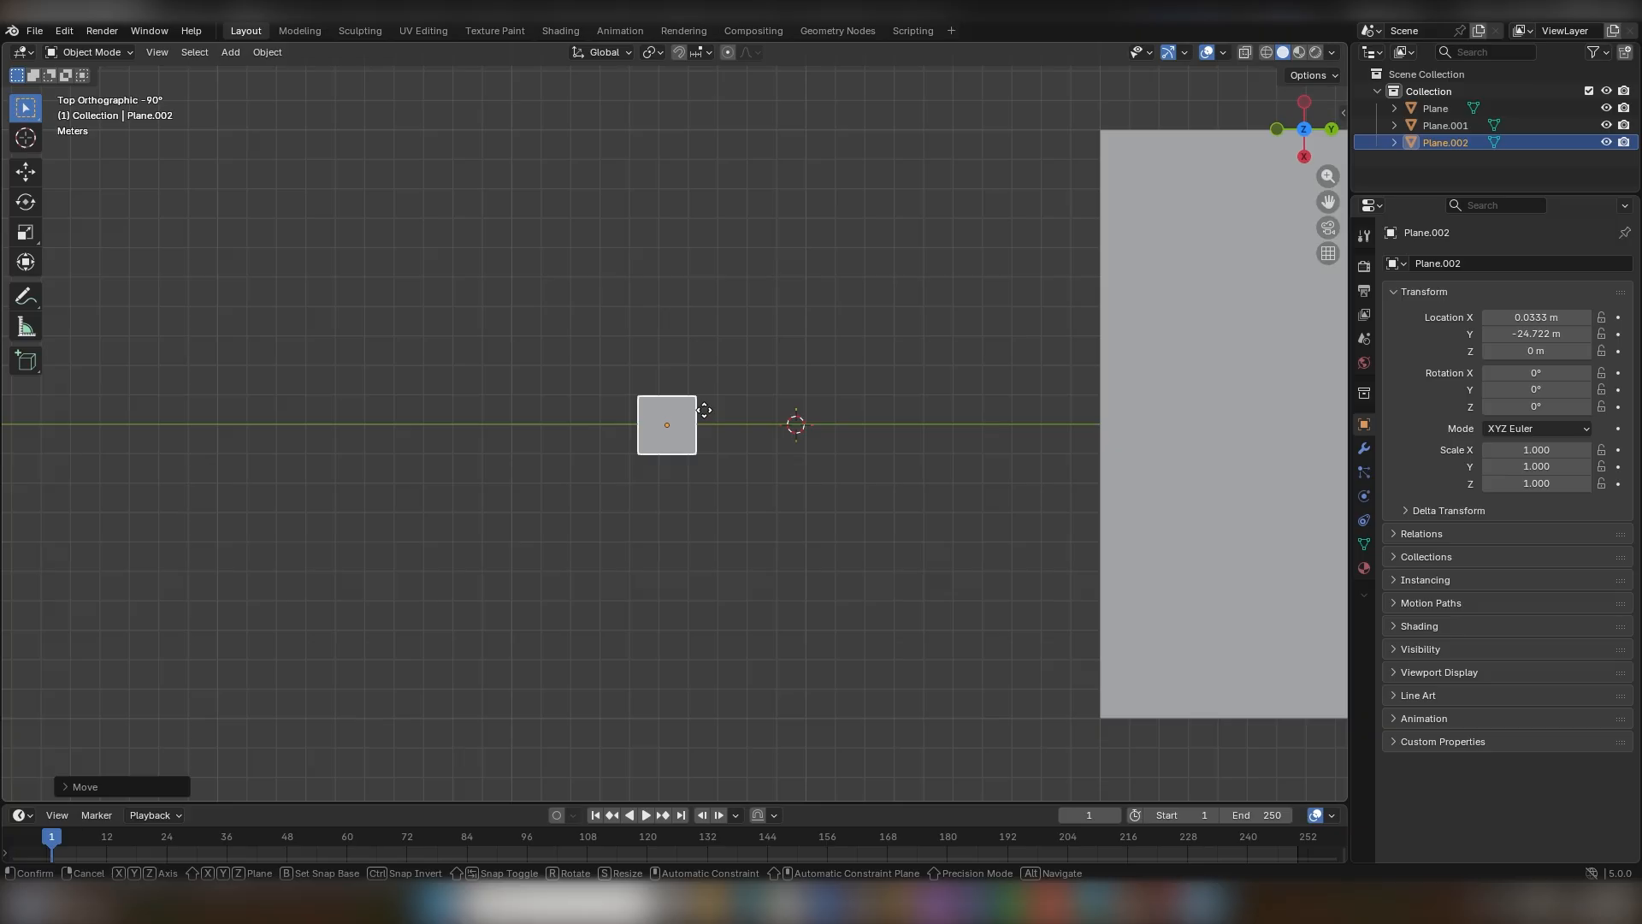
key(y)
click(809, 414)
Narrow the copied plane into a strip by scaling it along Y to about 0.31, and apply its scale.
scroll(898, 421, up, 8)
shift+middle_drag(1295, 396, 1041, 419)
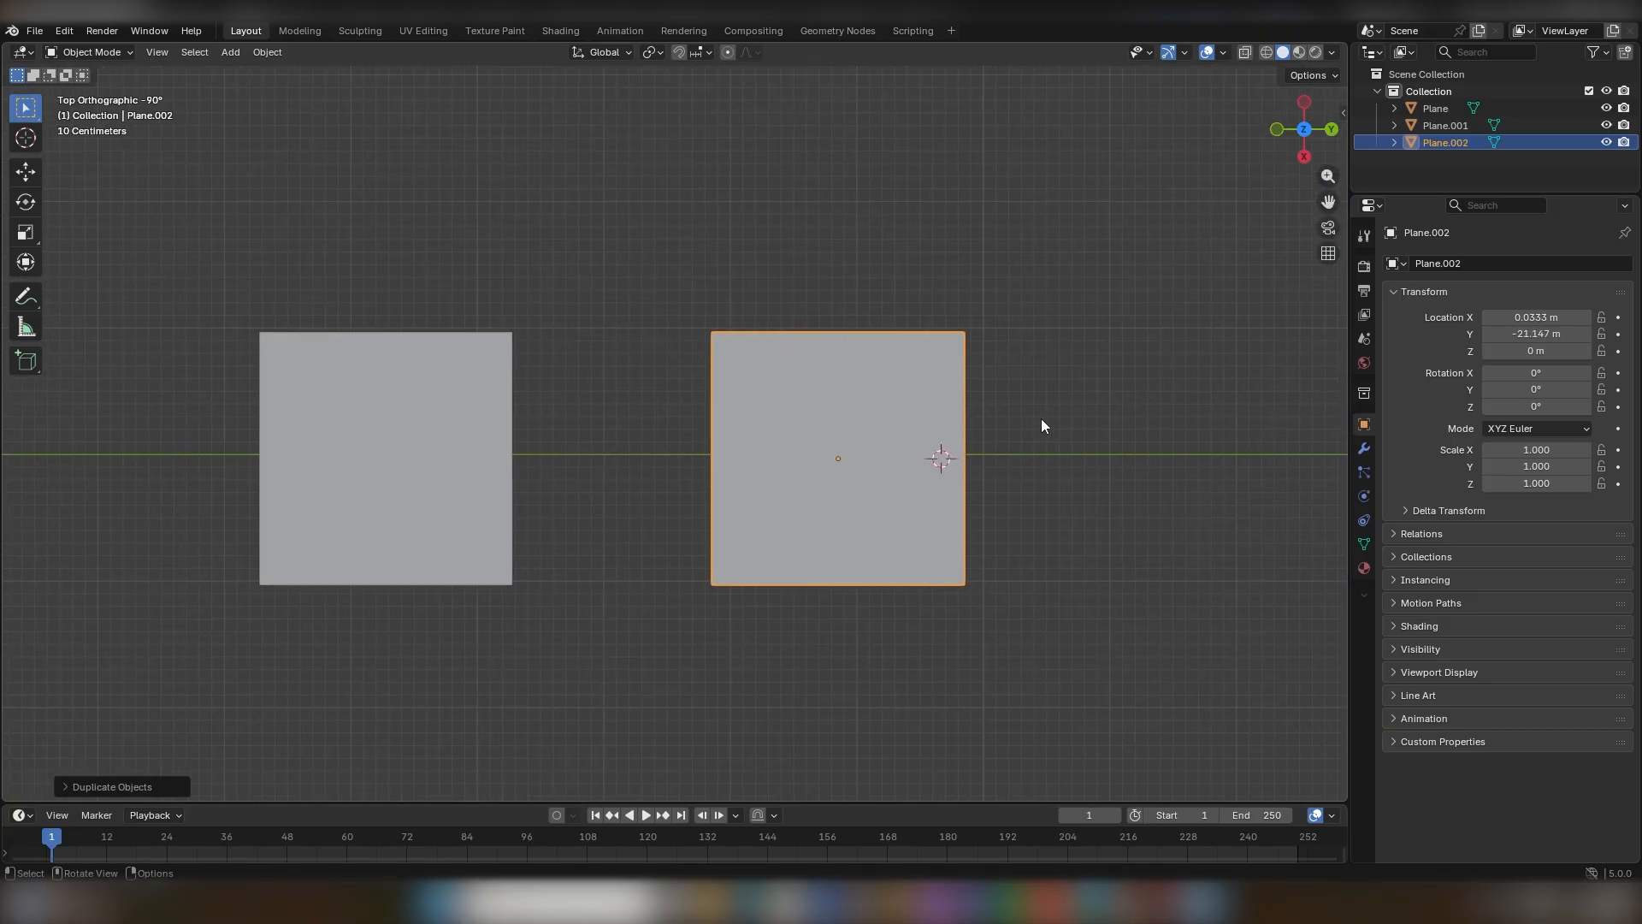
key(s)
key(y)
click(886, 424)
key(ctrl+a)
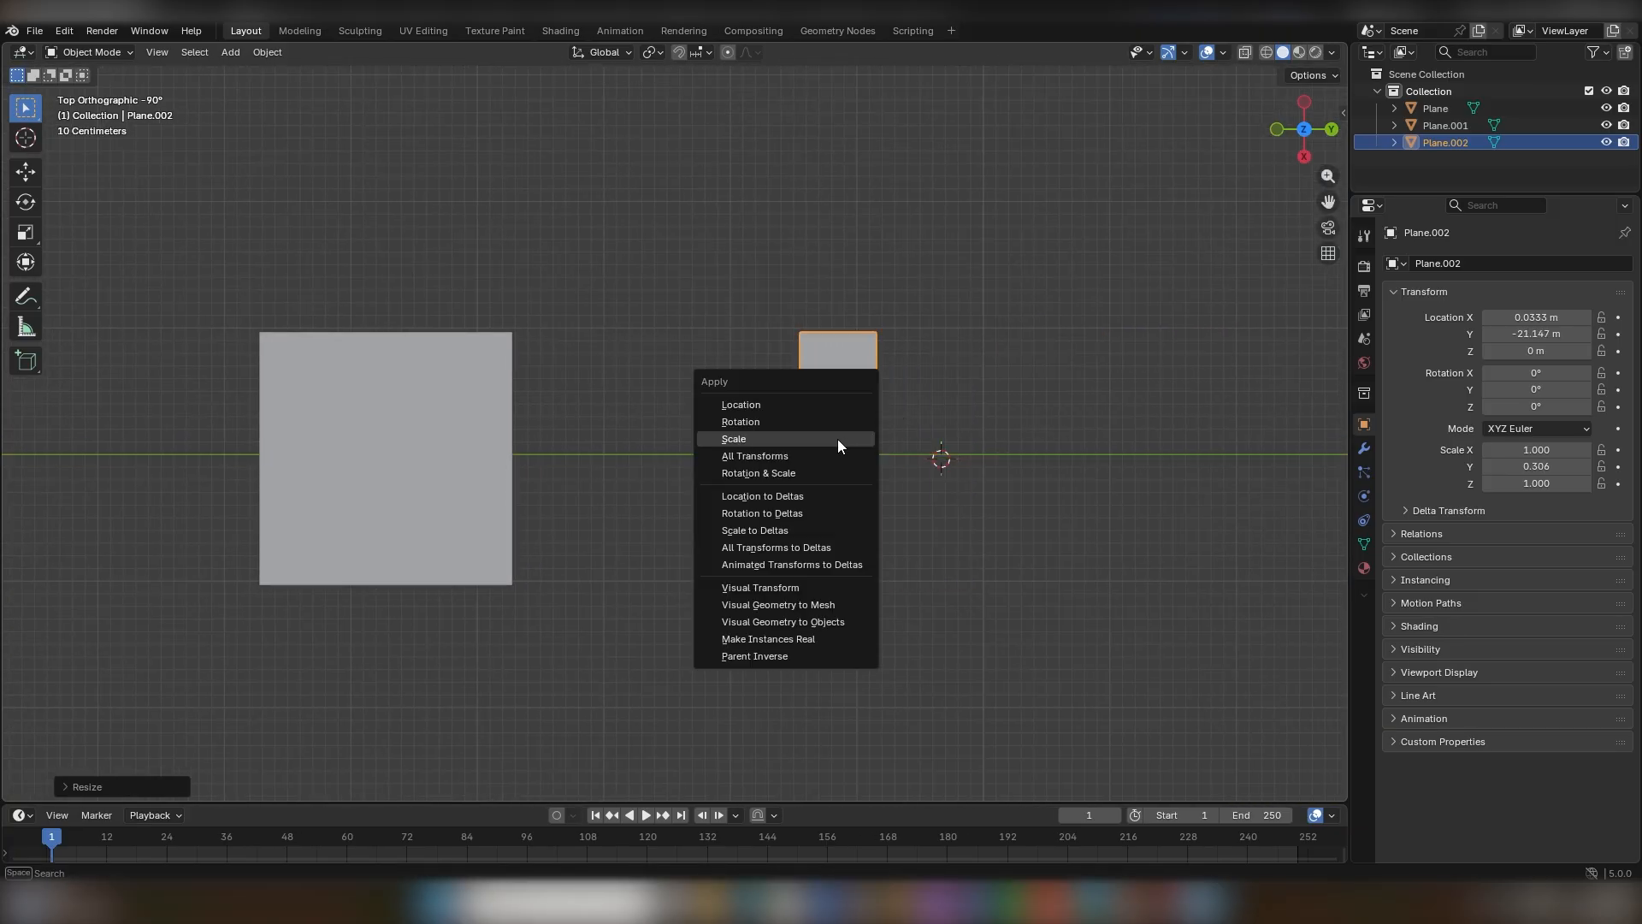
click(752, 441)
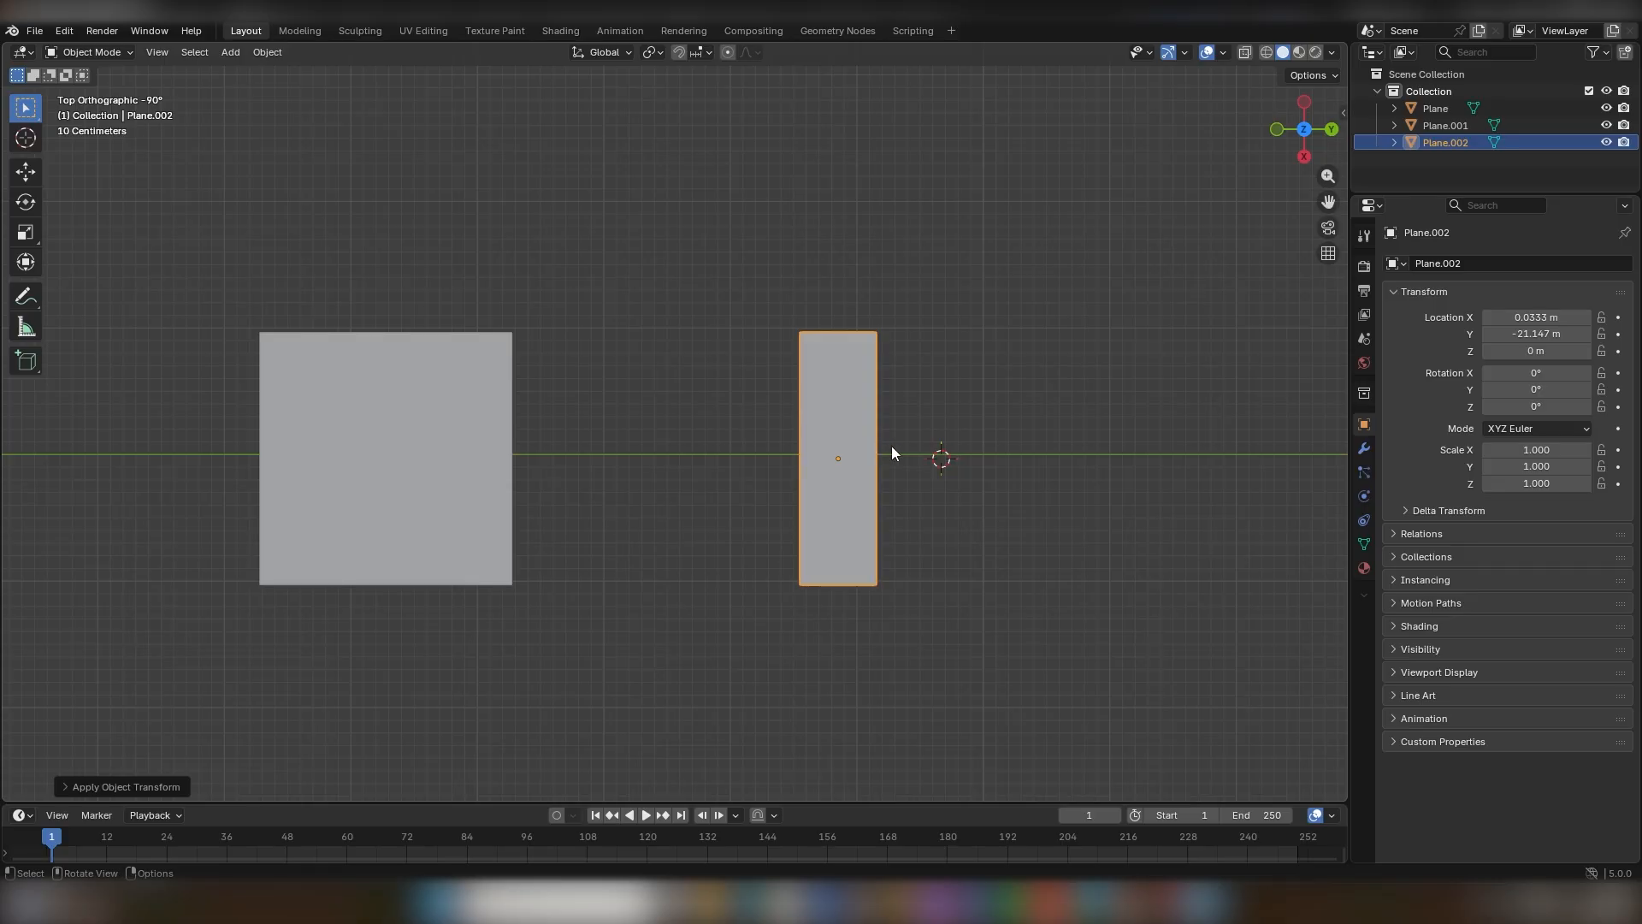
Rotate the strip by 45 degrees and duplicate it along Y to about -18.4 m.
text(r45)
key(Return)
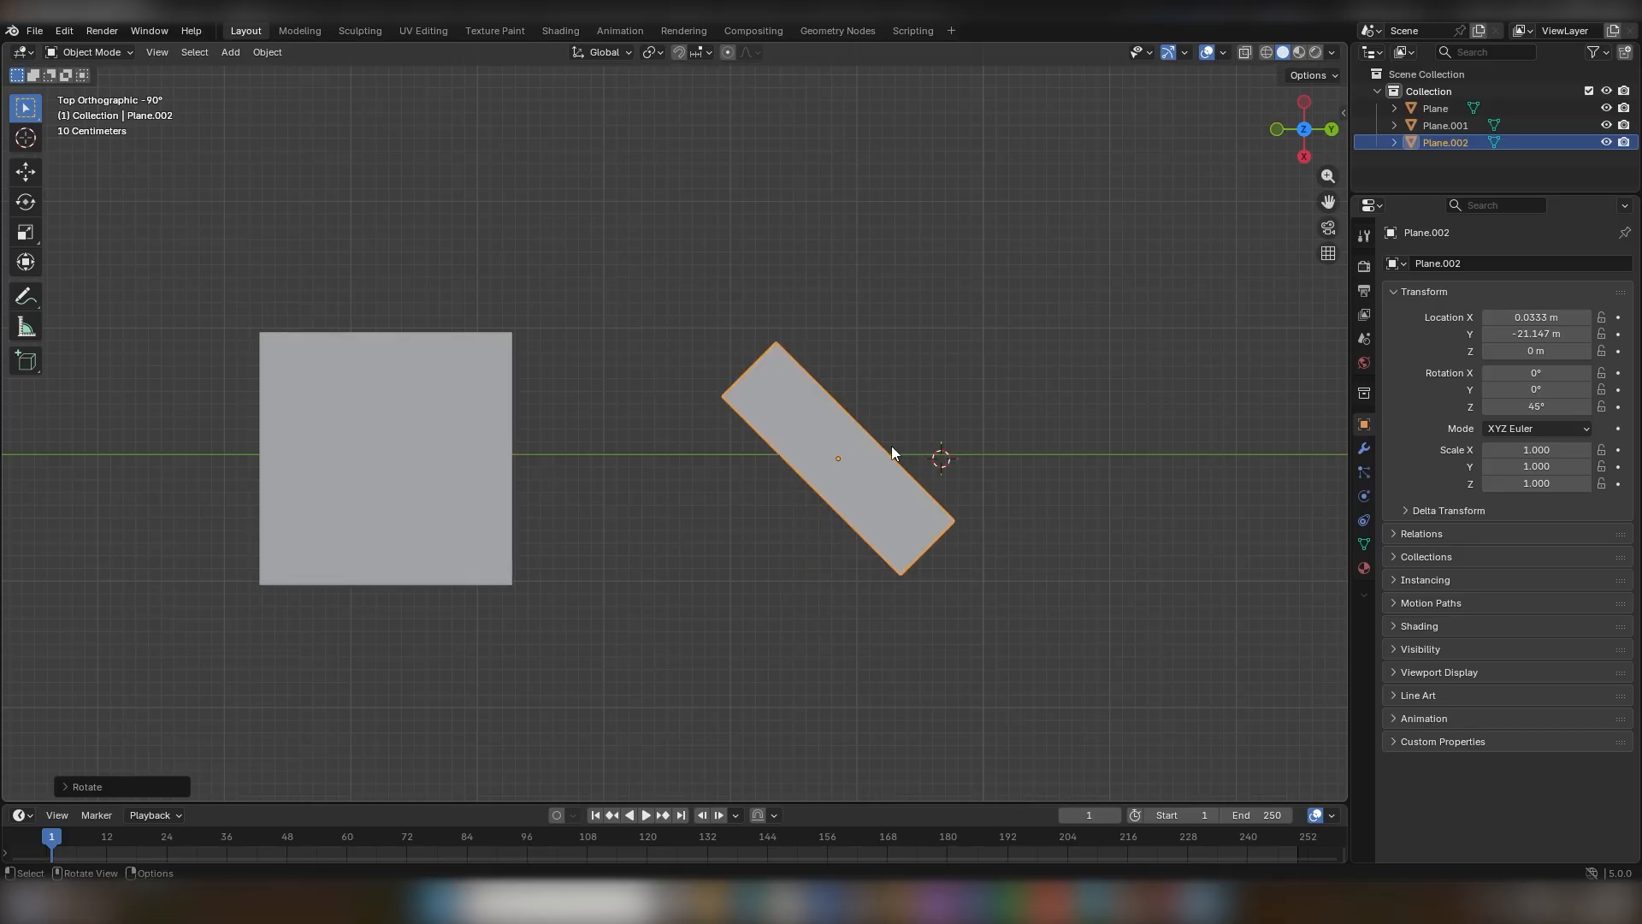
scroll(891, 445, down, 5)
key(shift+d)
key(y)
click(1035, 442)
Form an X by duplicating the second strip in place with a 90-degree rotation, and join both strips into one object.
shift+middle_drag(1019, 443, 845, 439)
scroll(845, 440, up, 4)
key(shift+d)
right_click(849, 440)
key(r)
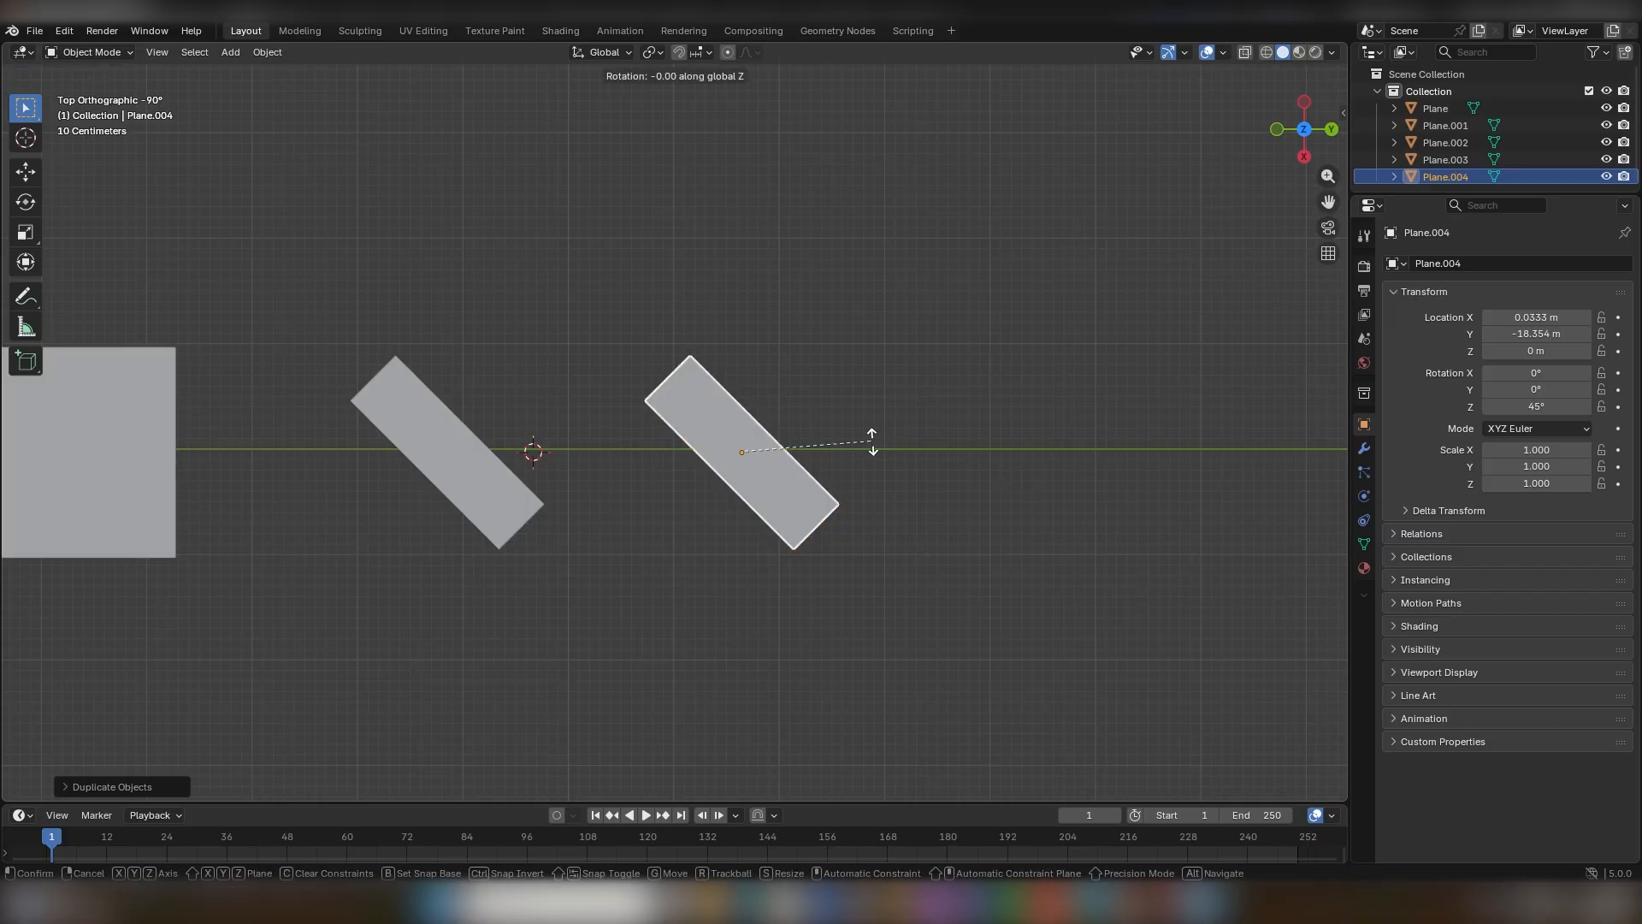
text(90)
key(Return)
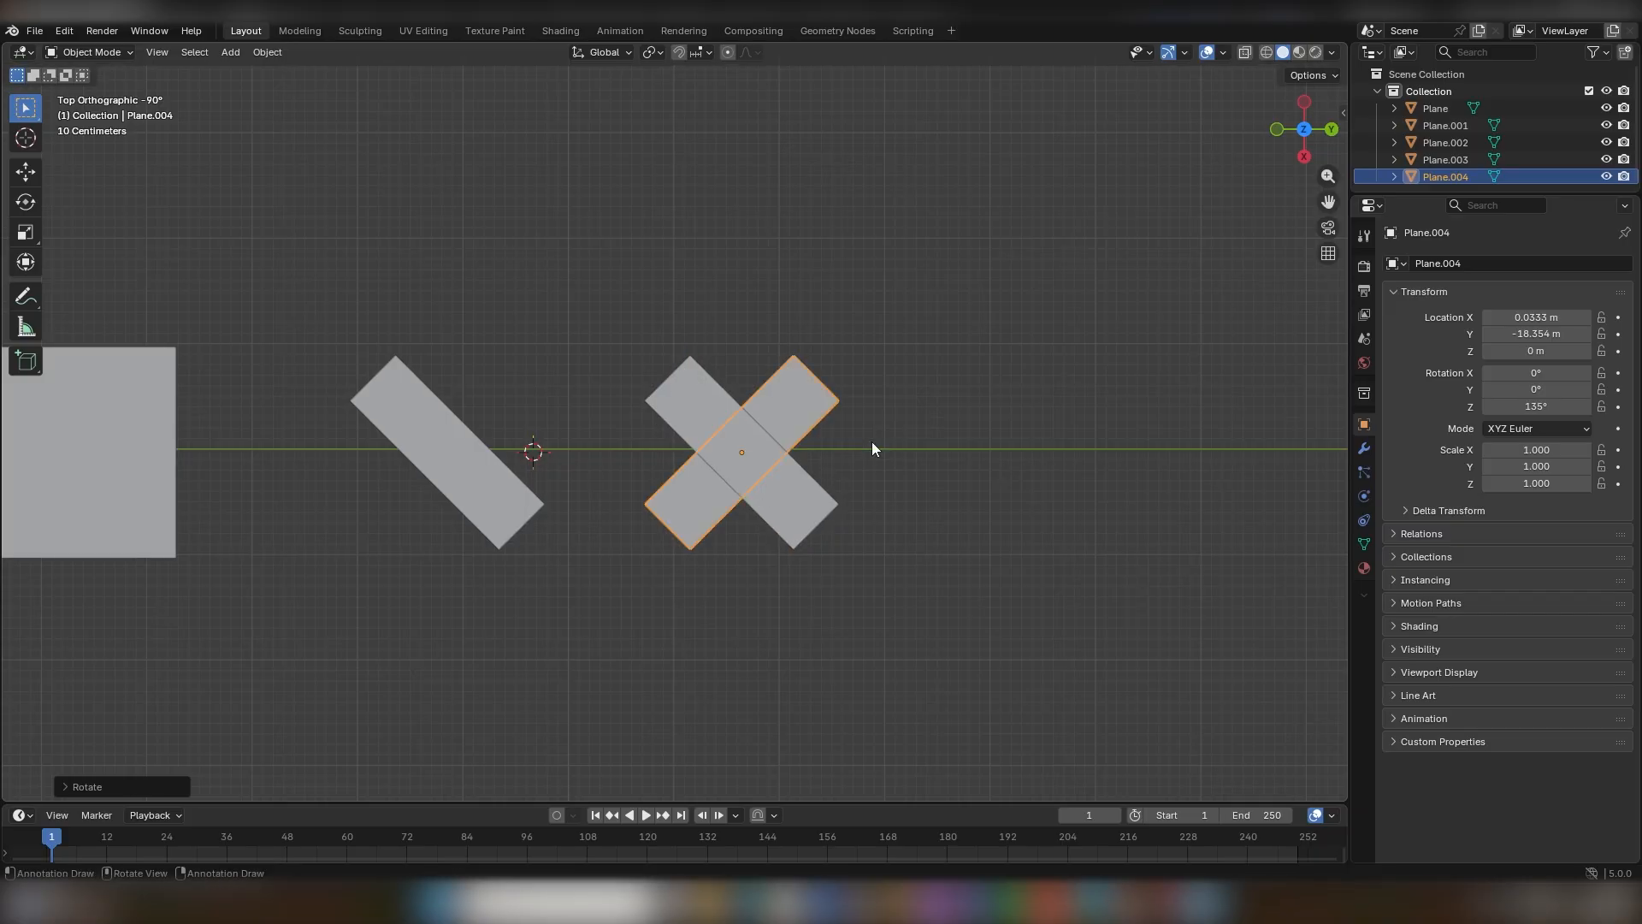
key(ctrl+j)
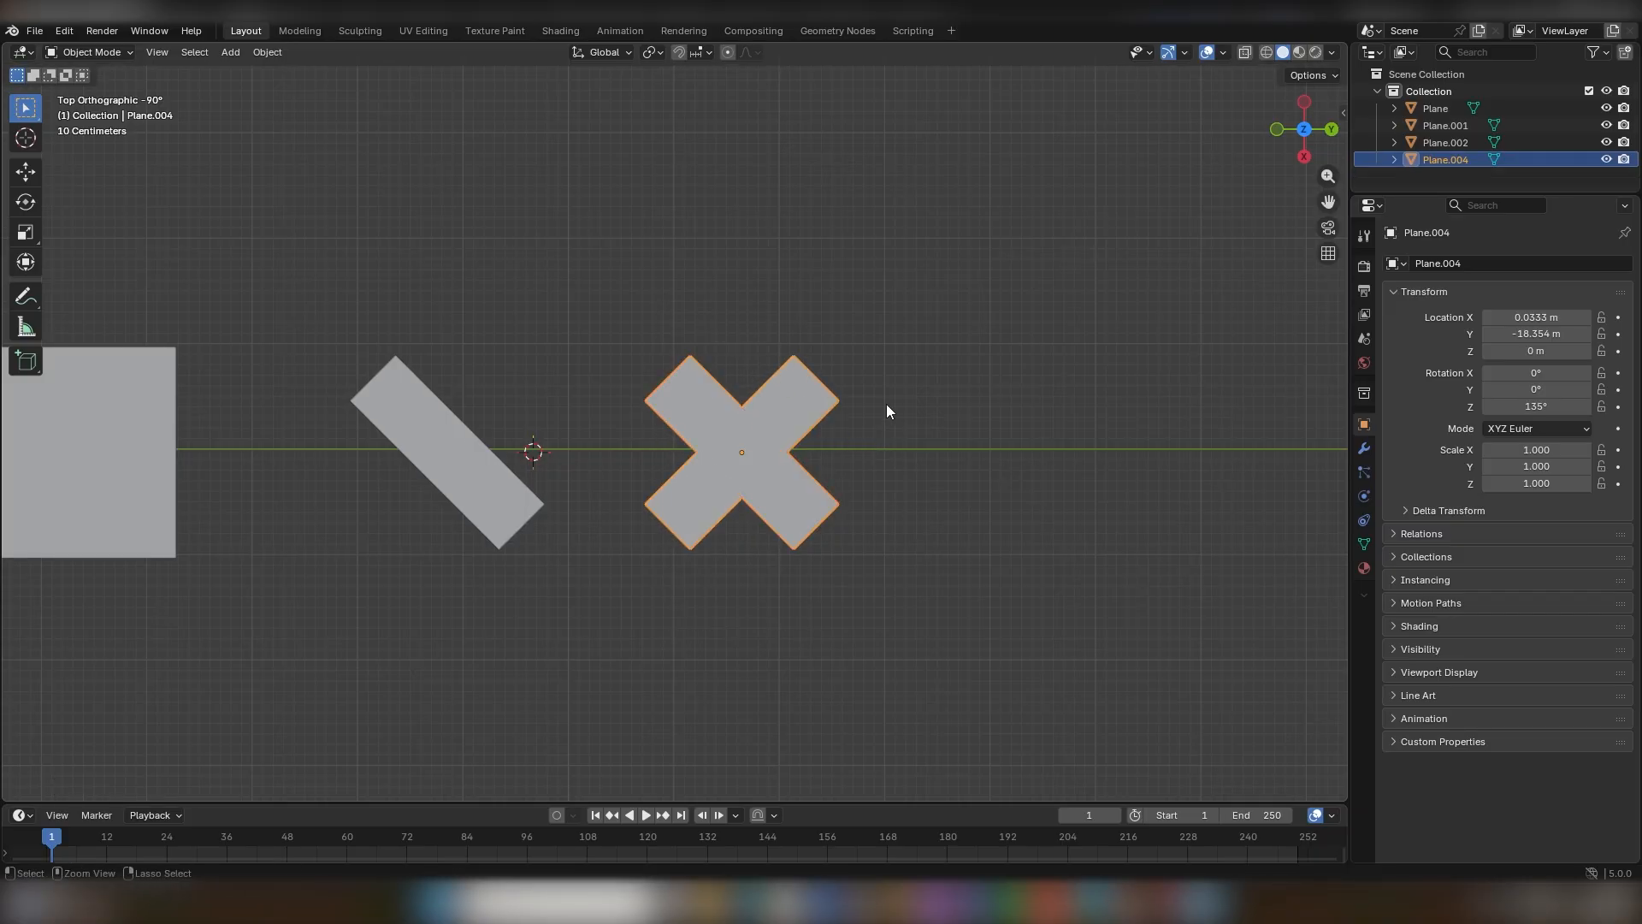
Examine the mesh of the joined X shape in Edit Mode, especially where the two strips overlap.
key(Tab)
scroll(869, 485, up, 6)
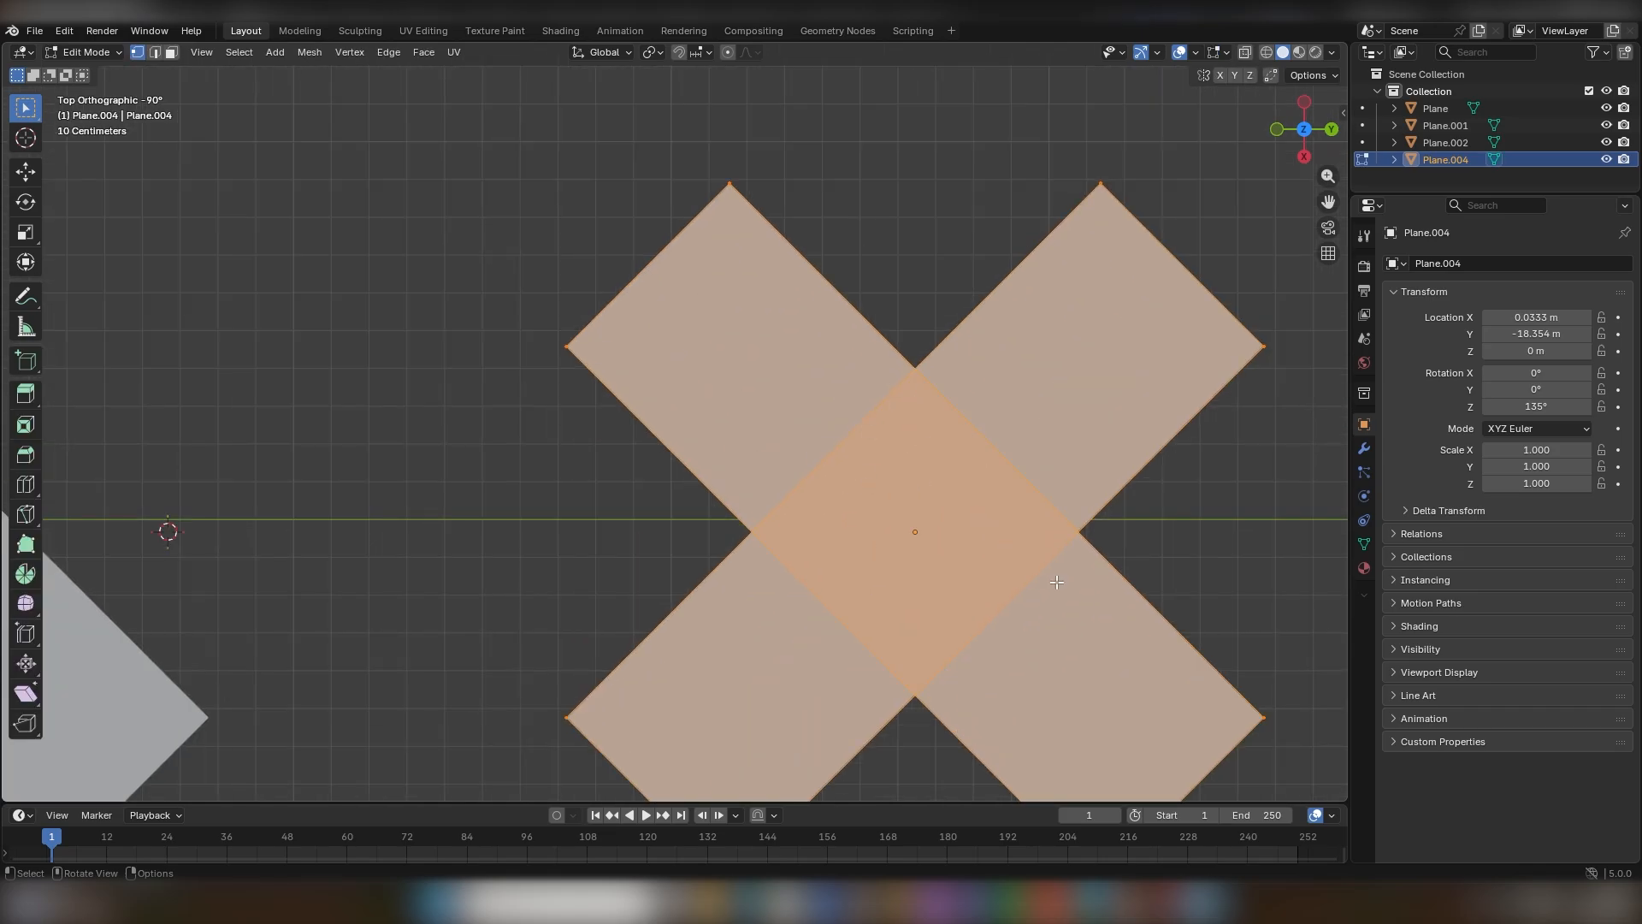
scroll(788, 480, down, 5)
scroll(788, 480, down, 4)
scroll(808, 486, up, 7)
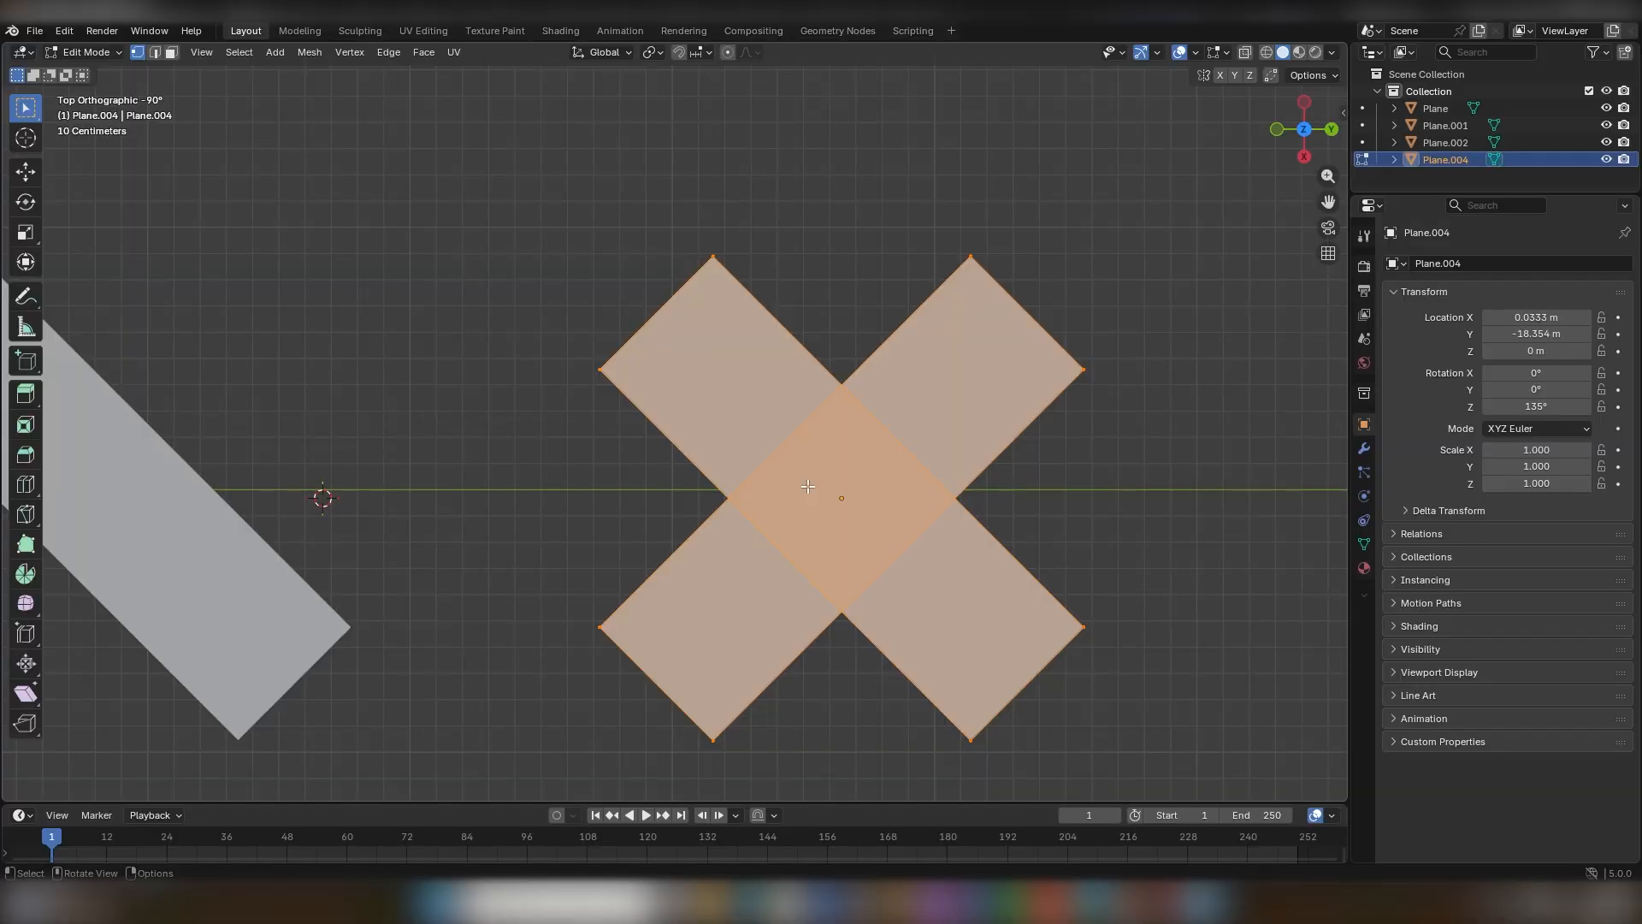
key(alt+a)
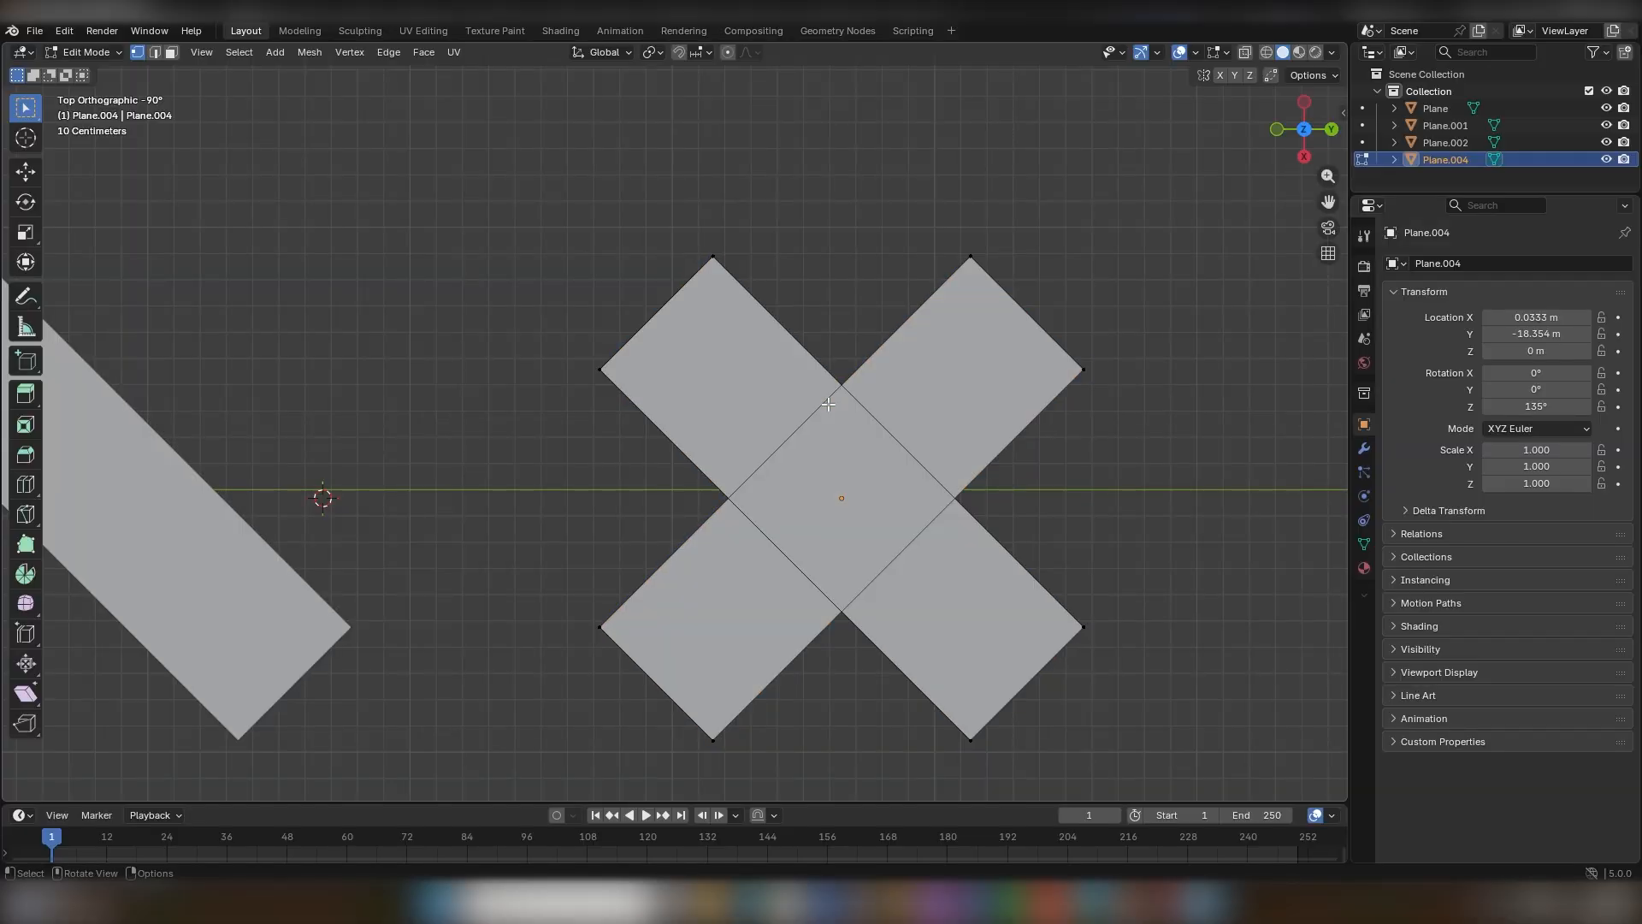
key(Tab)
scroll(808, 359, down, 7)
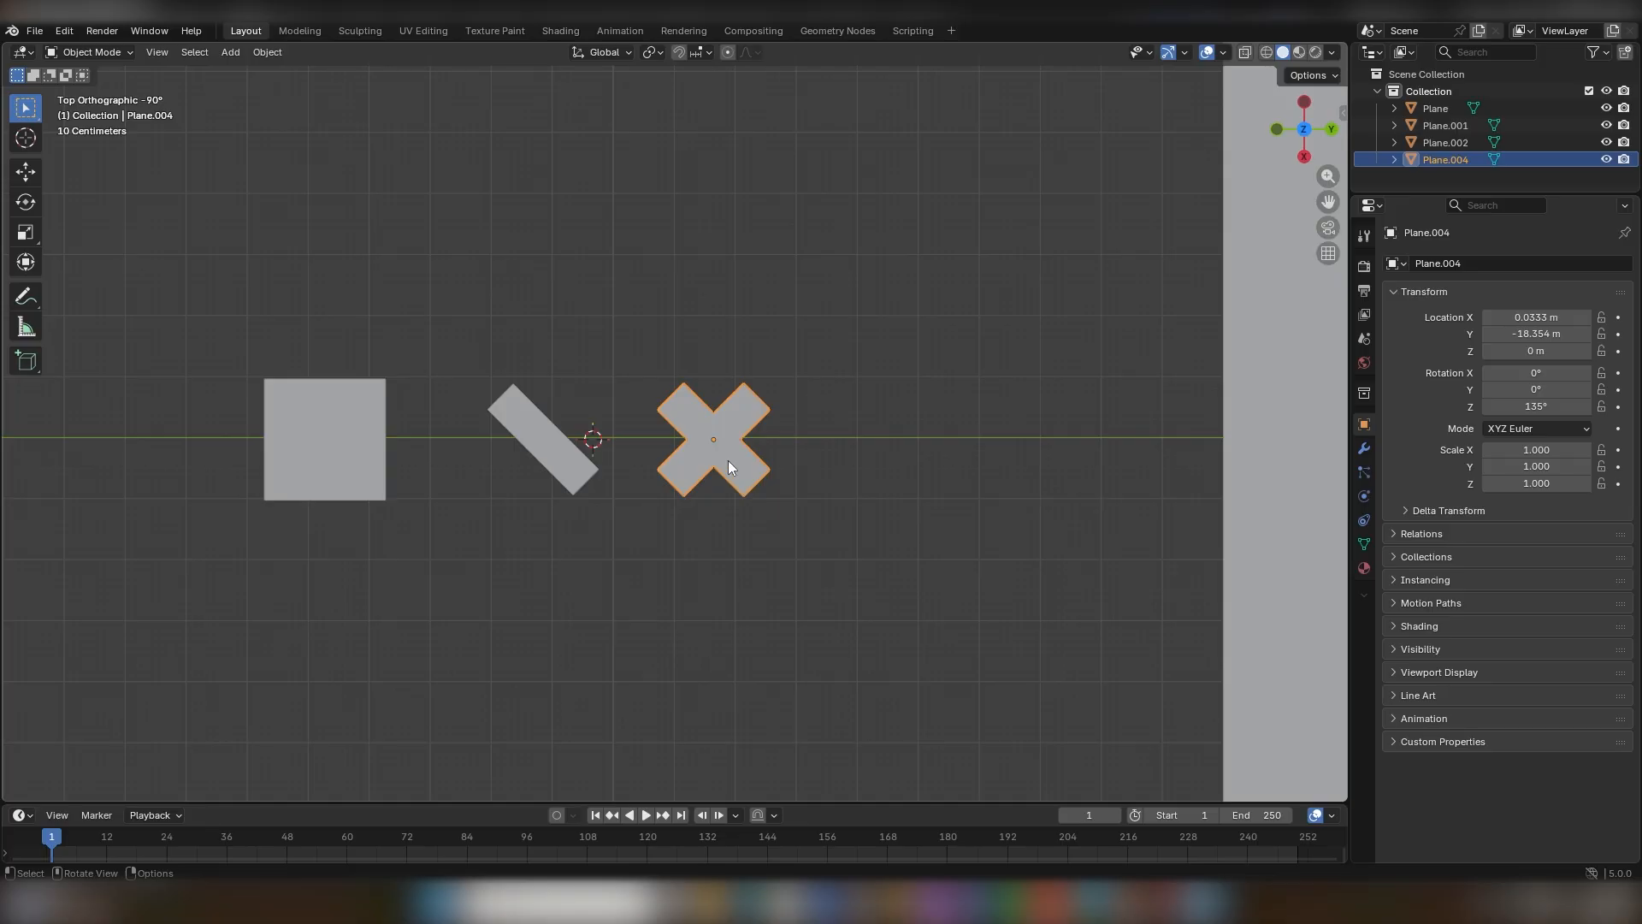
key(Tab)
scroll(770, 452, up, 6)
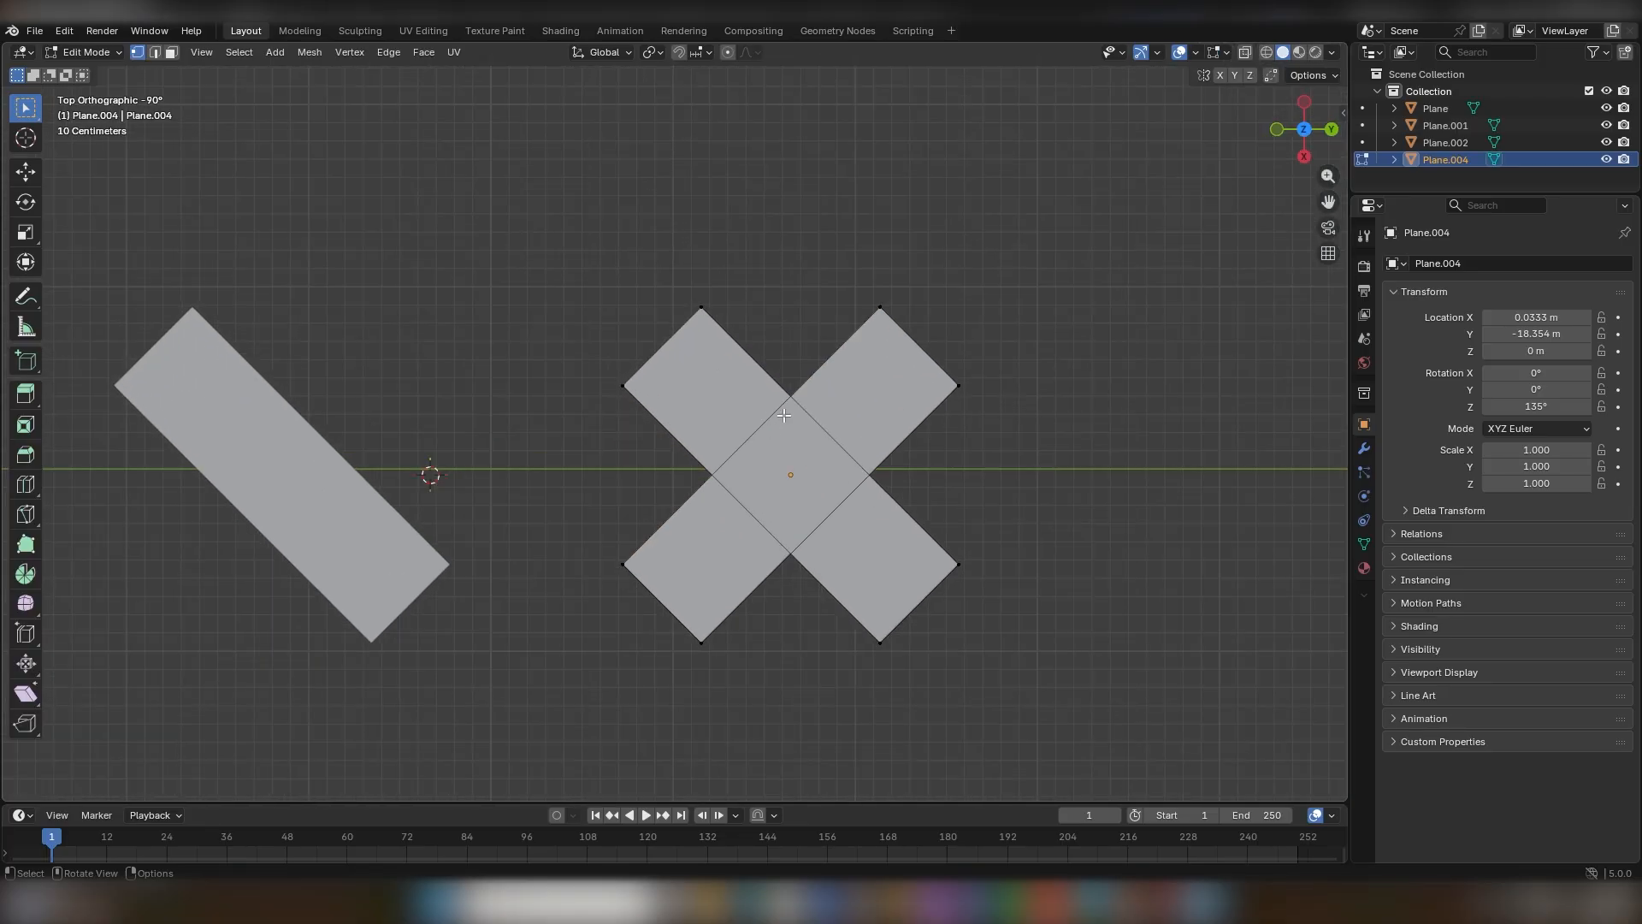
key(c)
key(Escape)
key(c)
key(Escape)
key(Tab)
Create a vertex group named prox on the large plane and assign all of its vertices to it.
scroll(809, 437, down, 11)
shift+middle_drag(810, 438, 347, 470)
click(608, 426)
key(Tab)
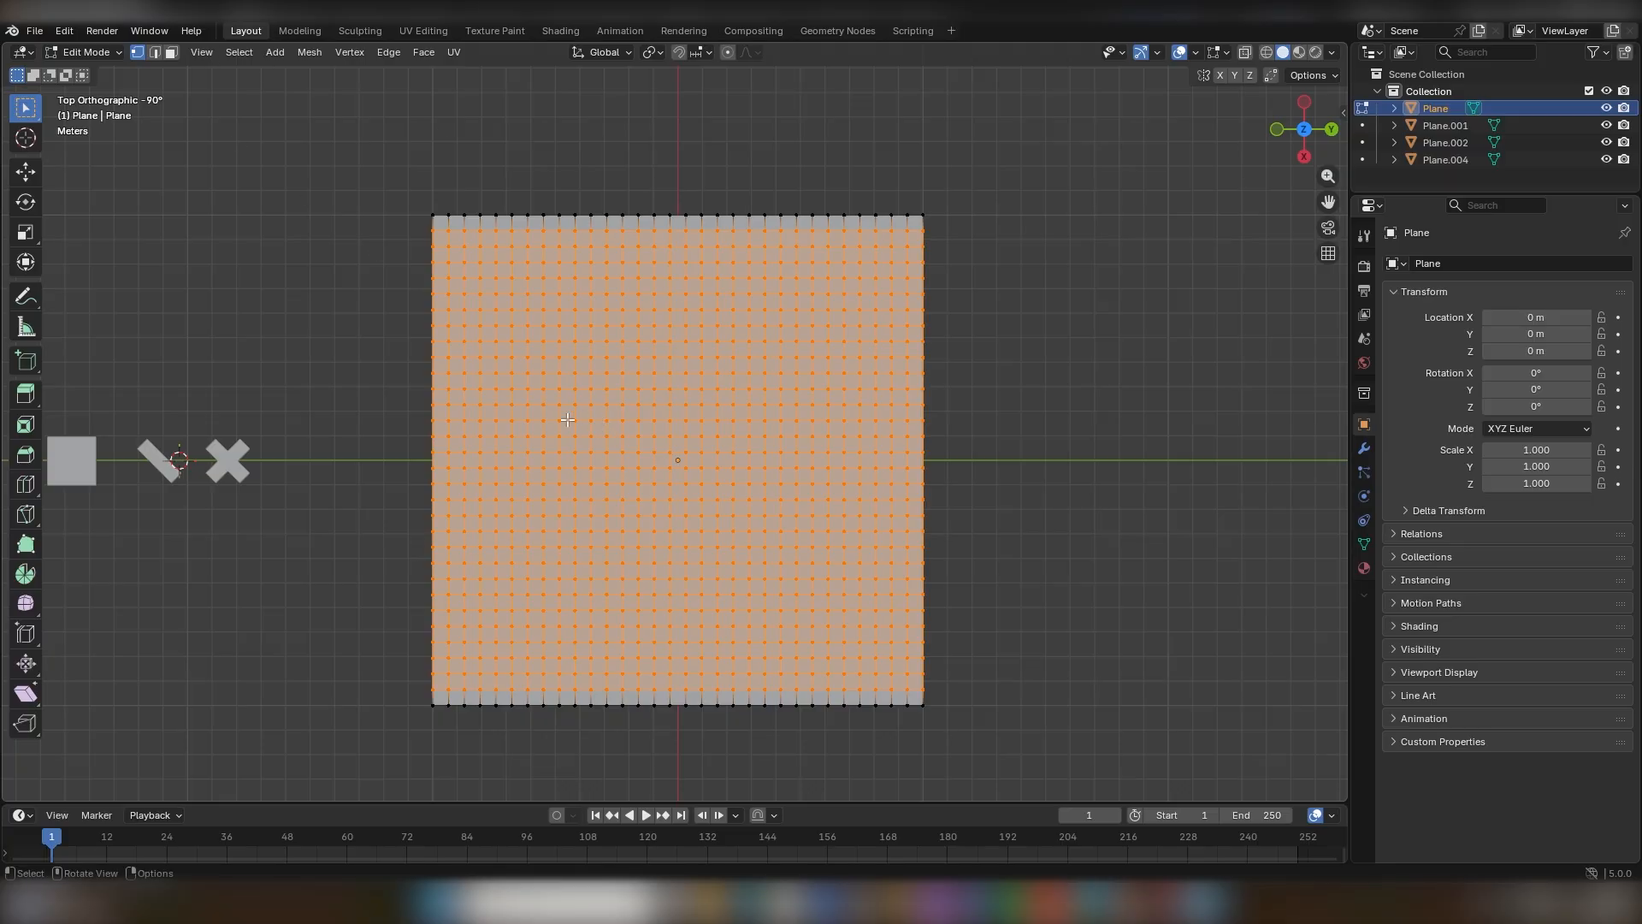
key(a)
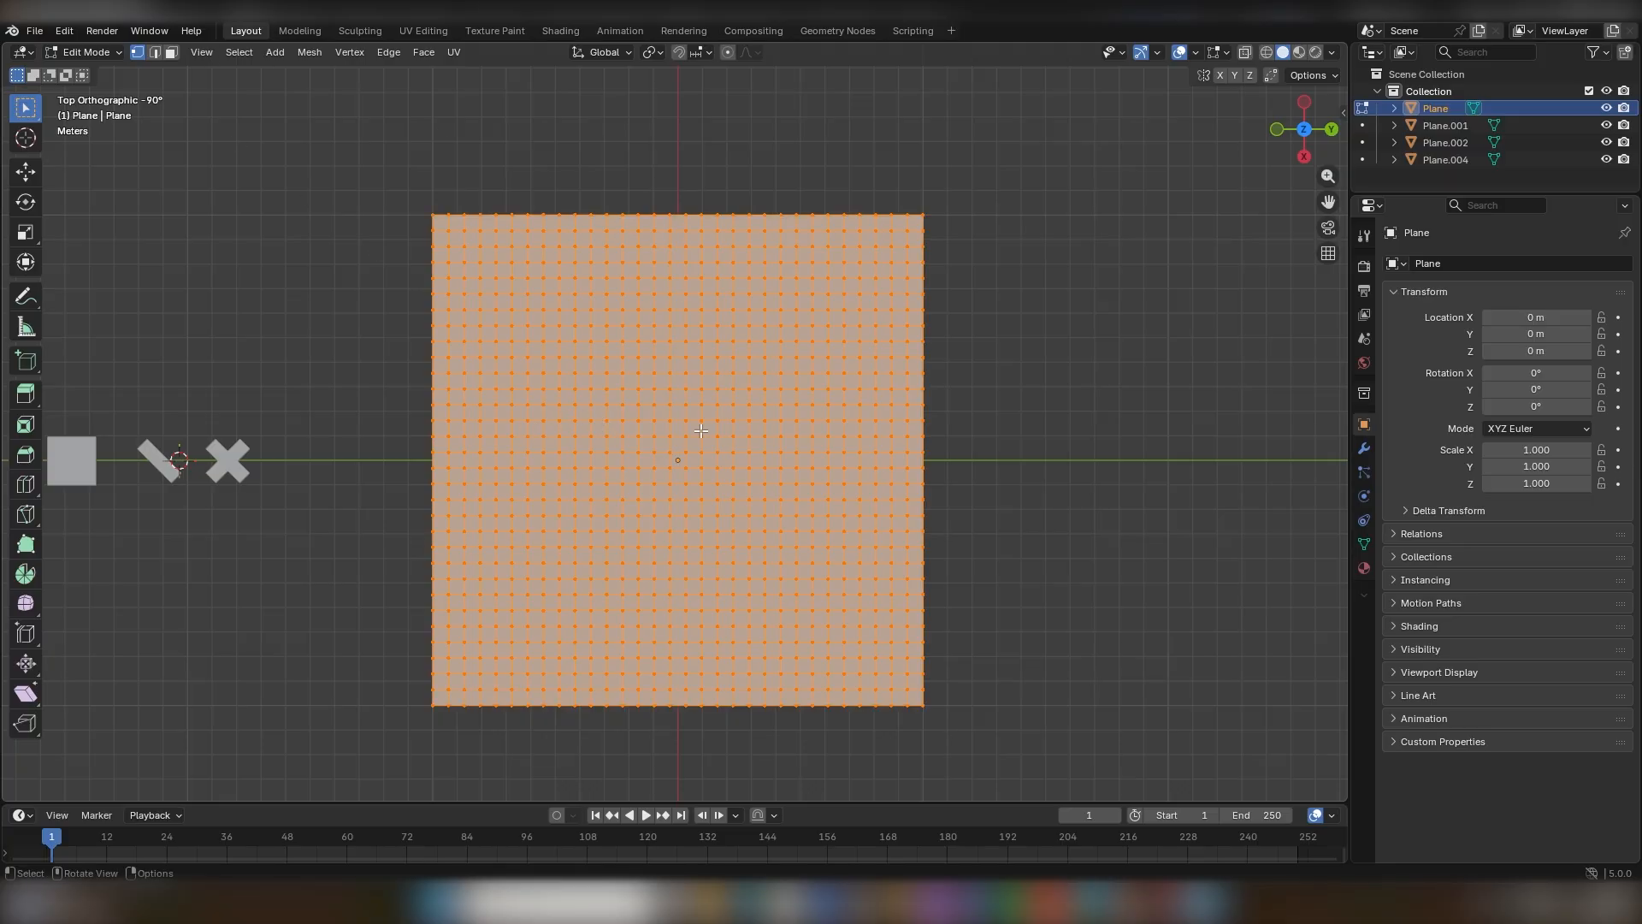
click(1365, 546)
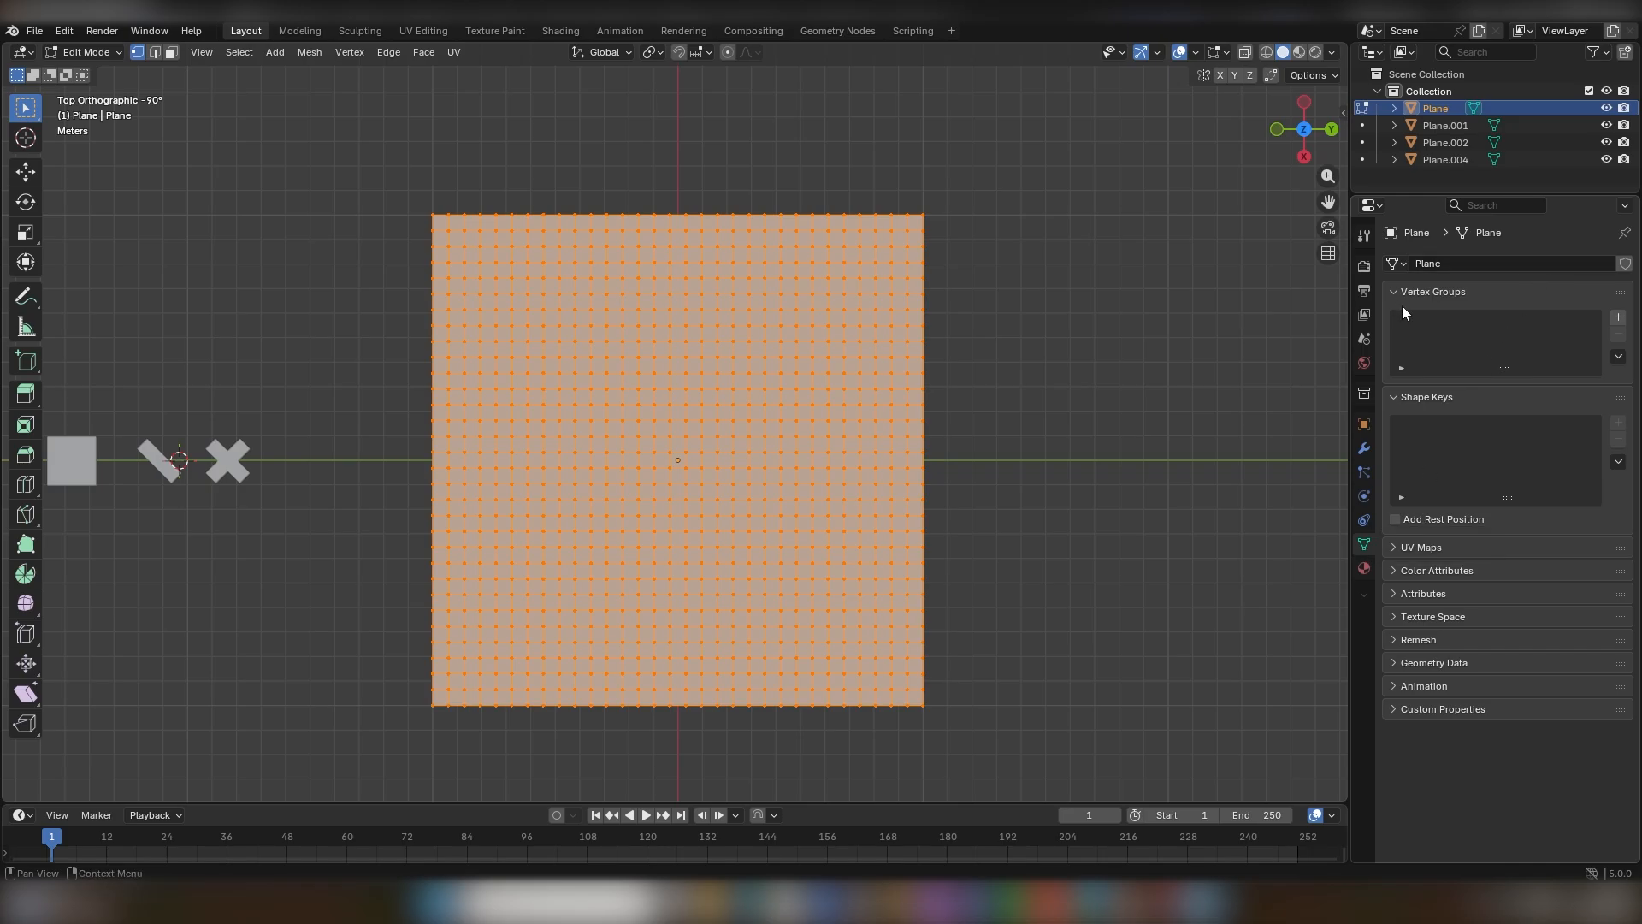
click(1618, 319)
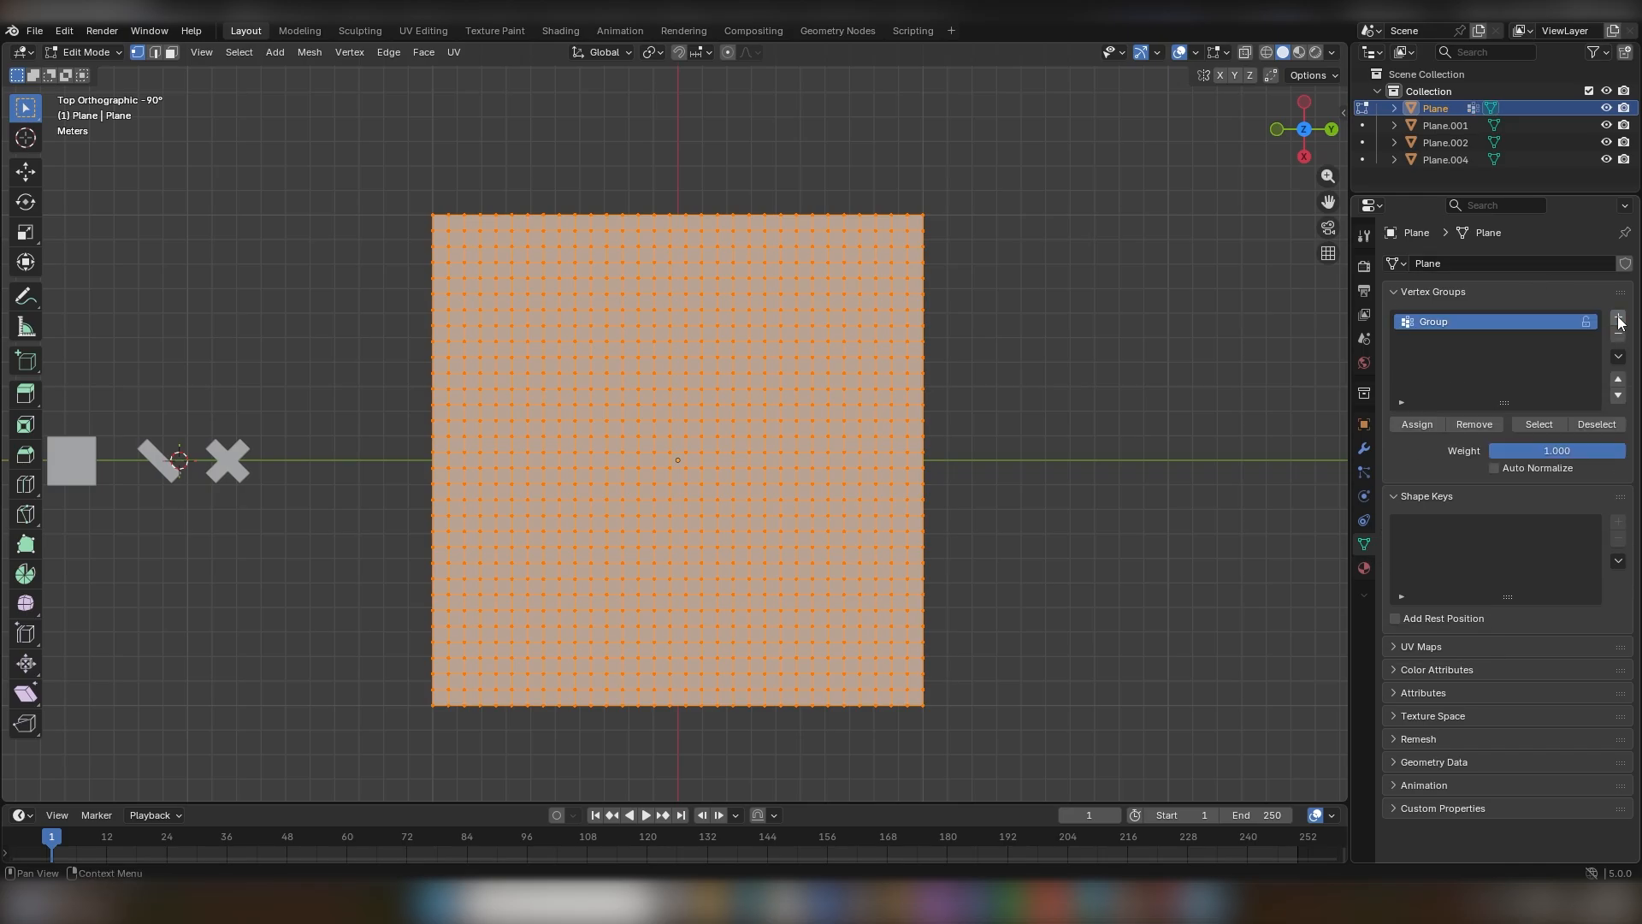
double_click(1449, 324)
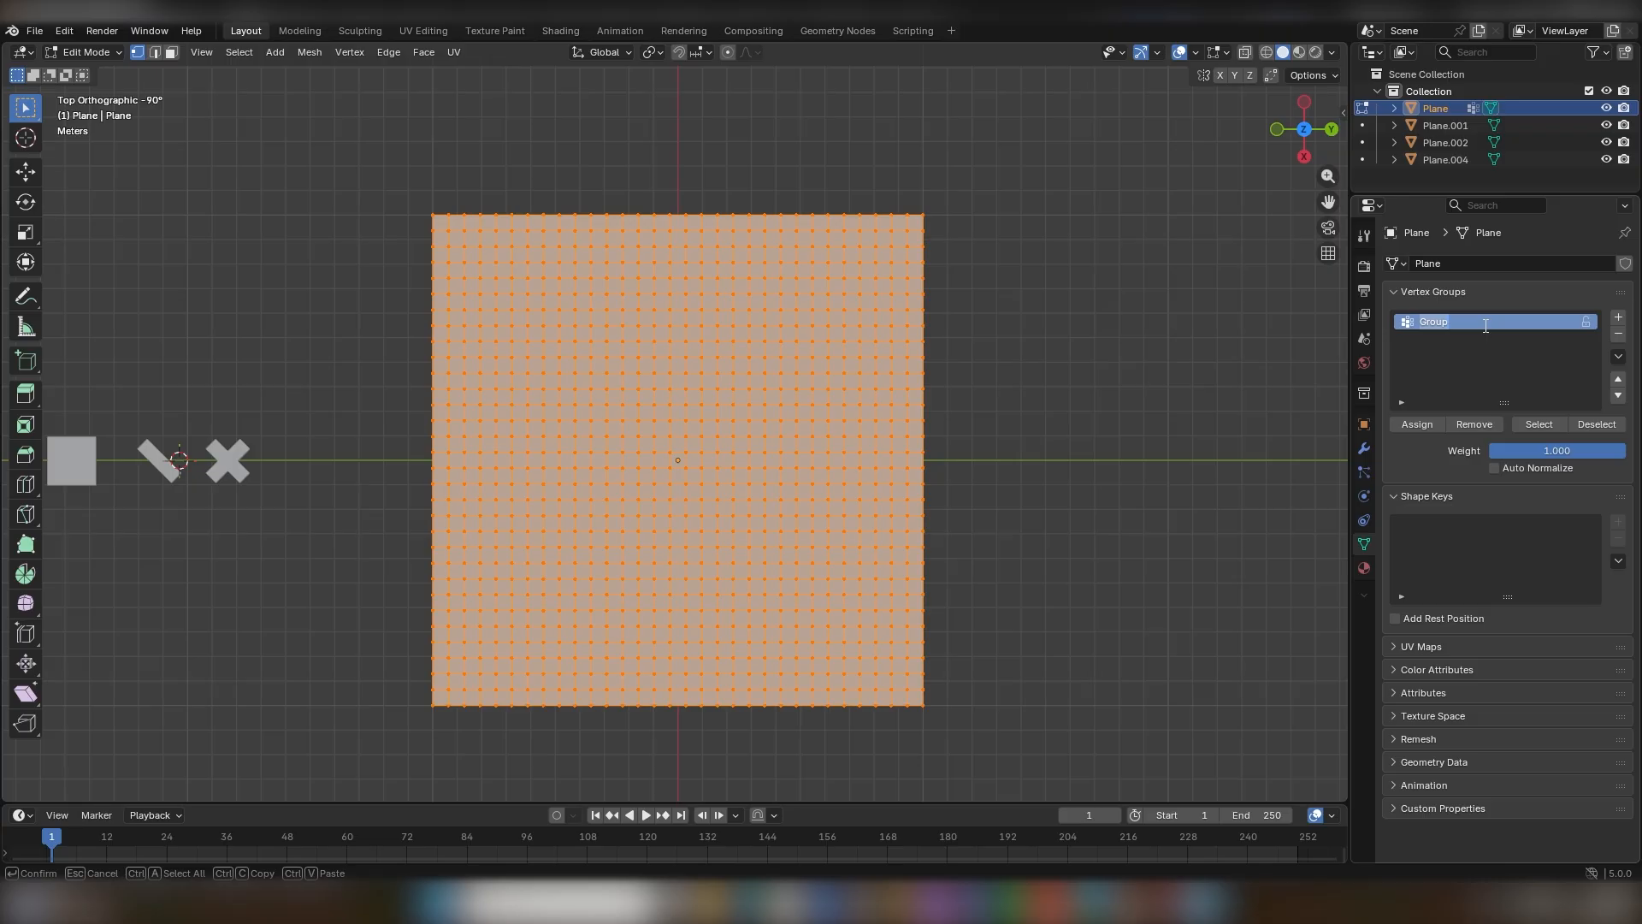
text(prox)
key(Return)
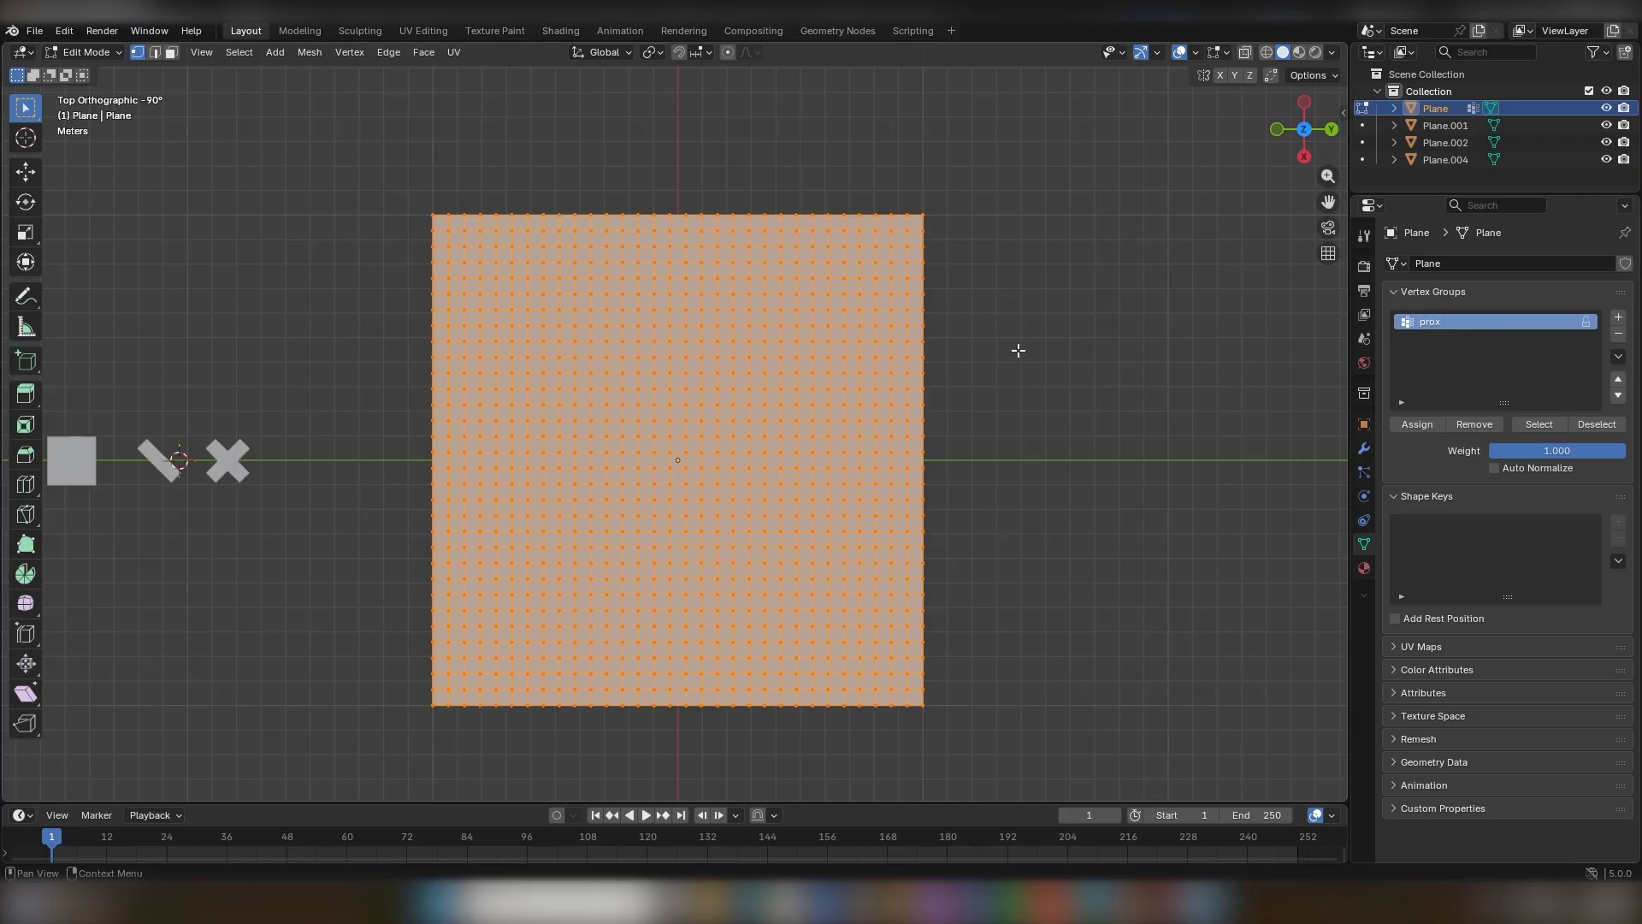
click(1418, 425)
key(Tab)
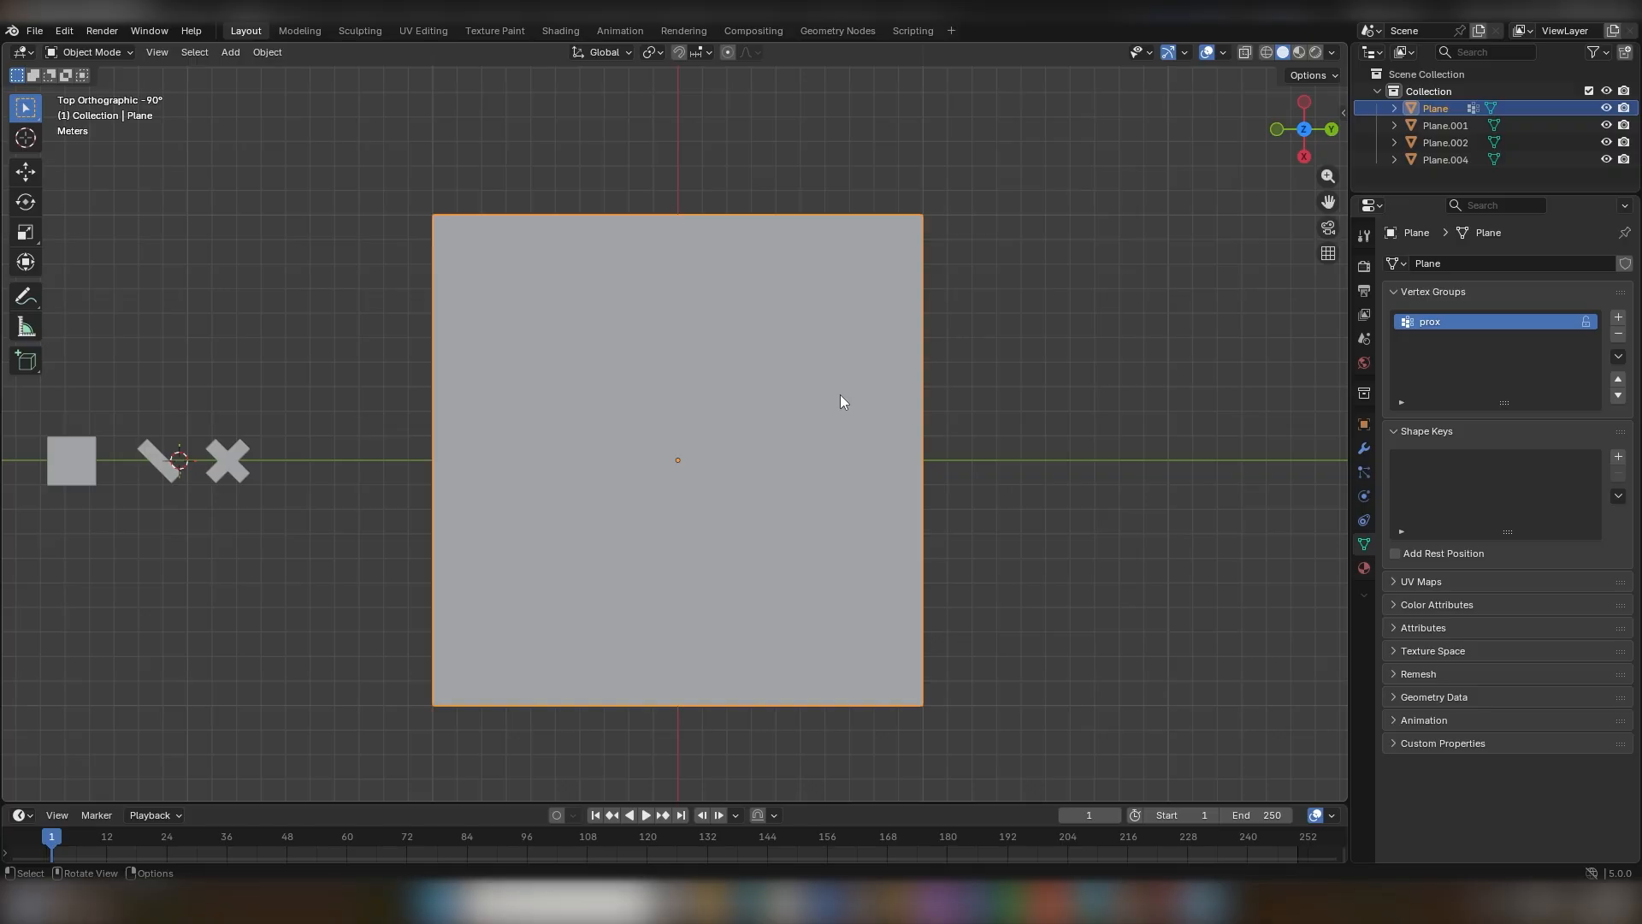
View the prox group's weights across the large plane in Weight Paint mode.
click(88, 52)
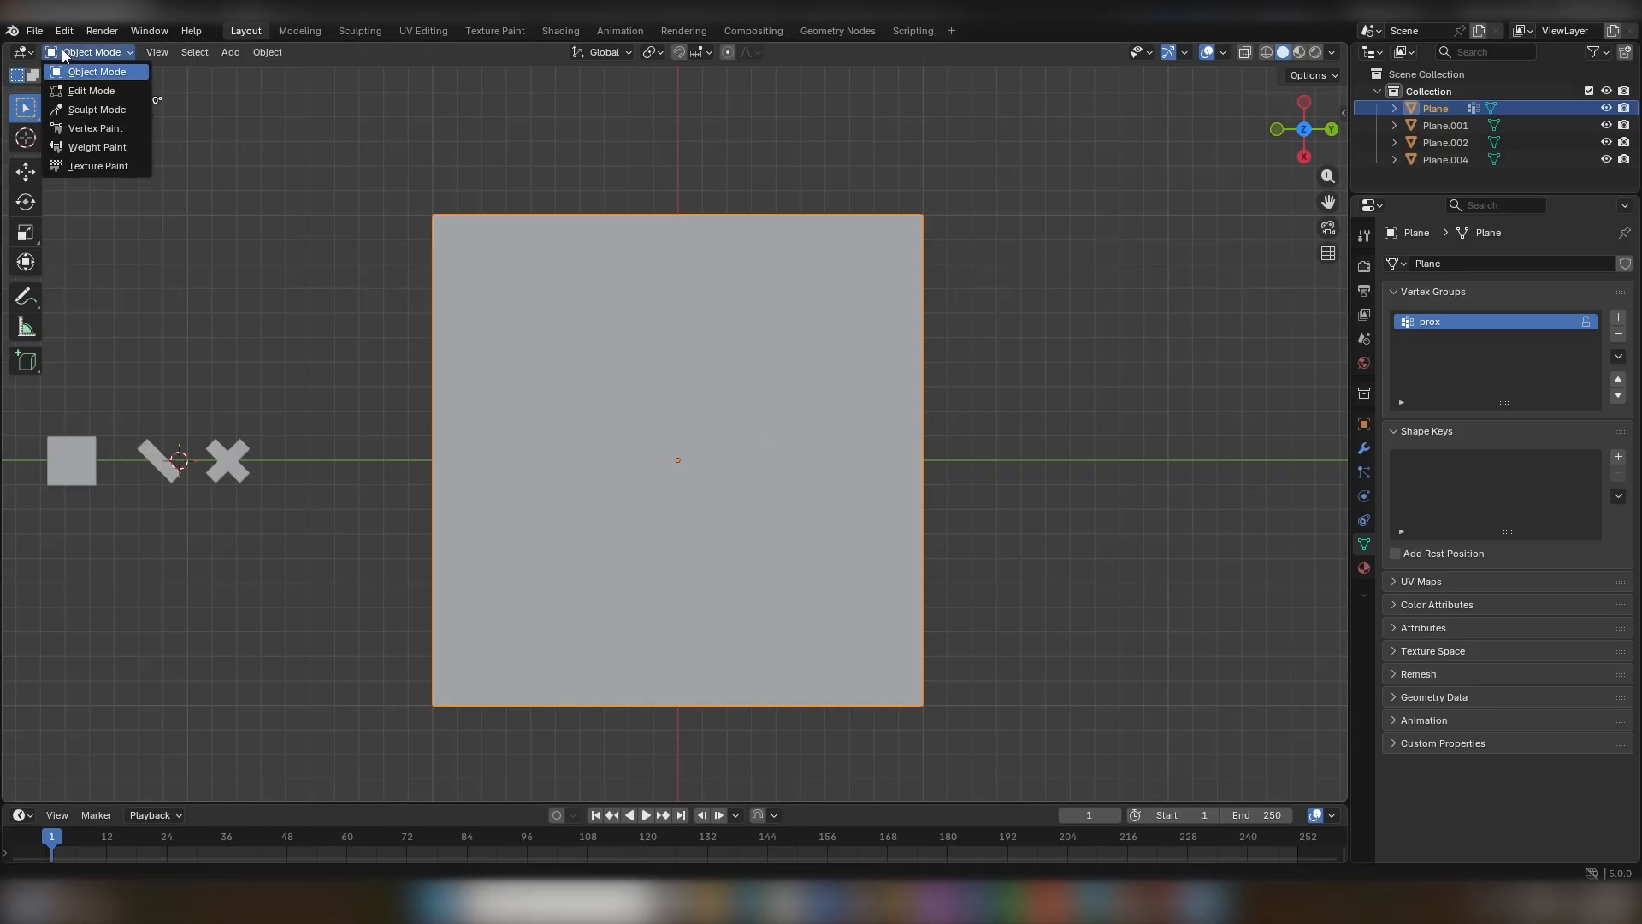
click(89, 148)
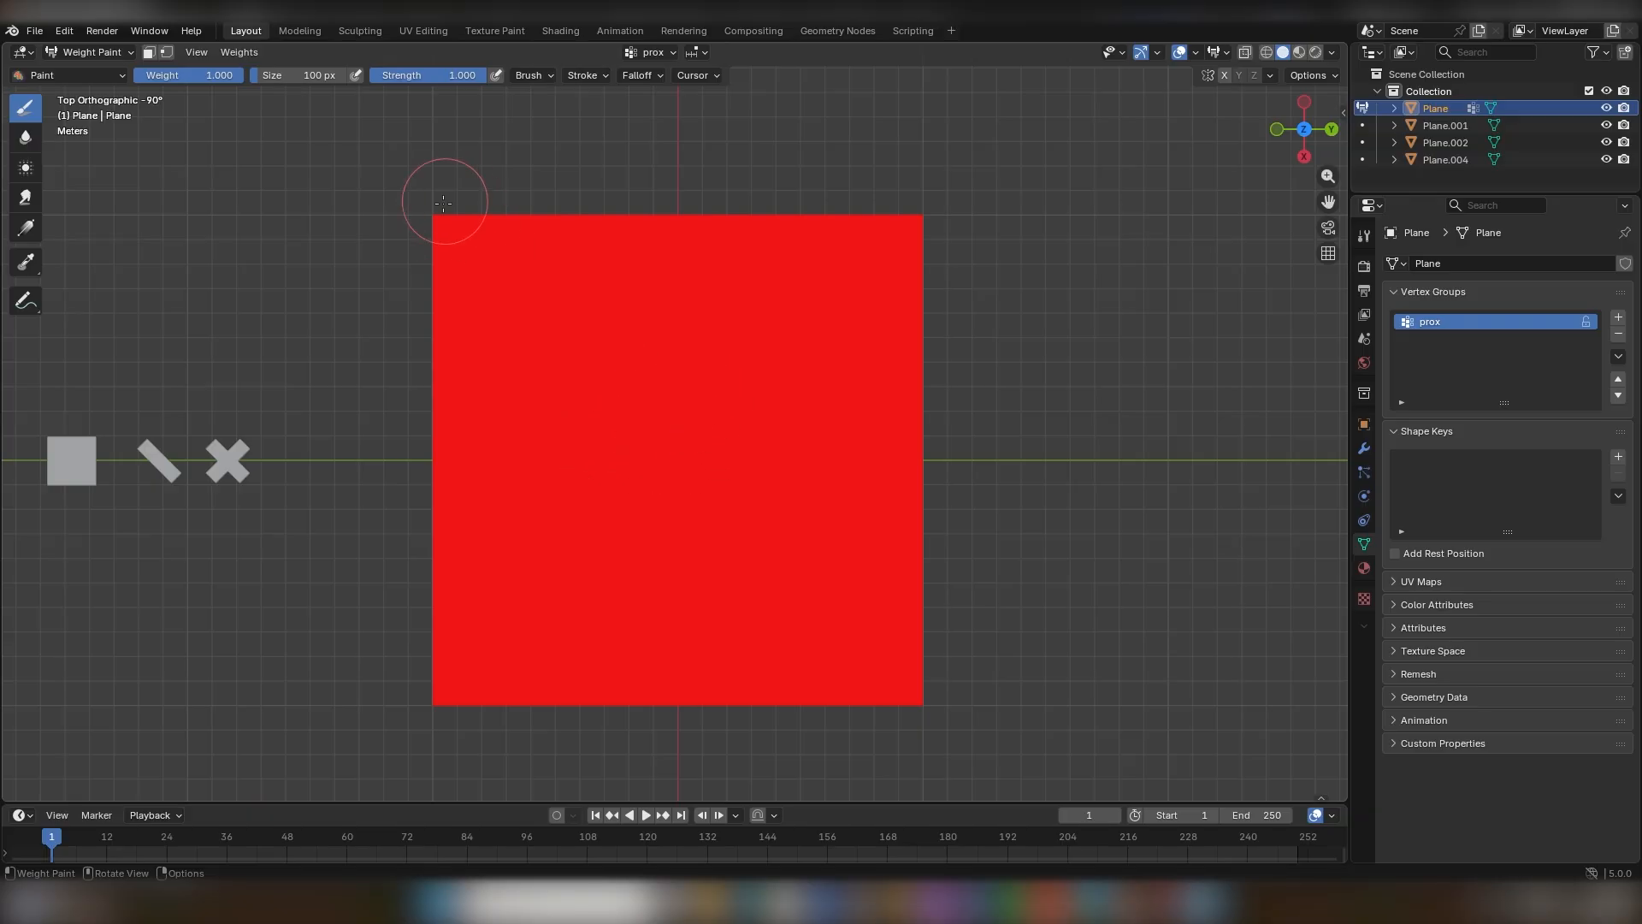
Assign a weight of 0.2 in the prox group to a single vertex near the plane's upper-left corner.
key(Tab)
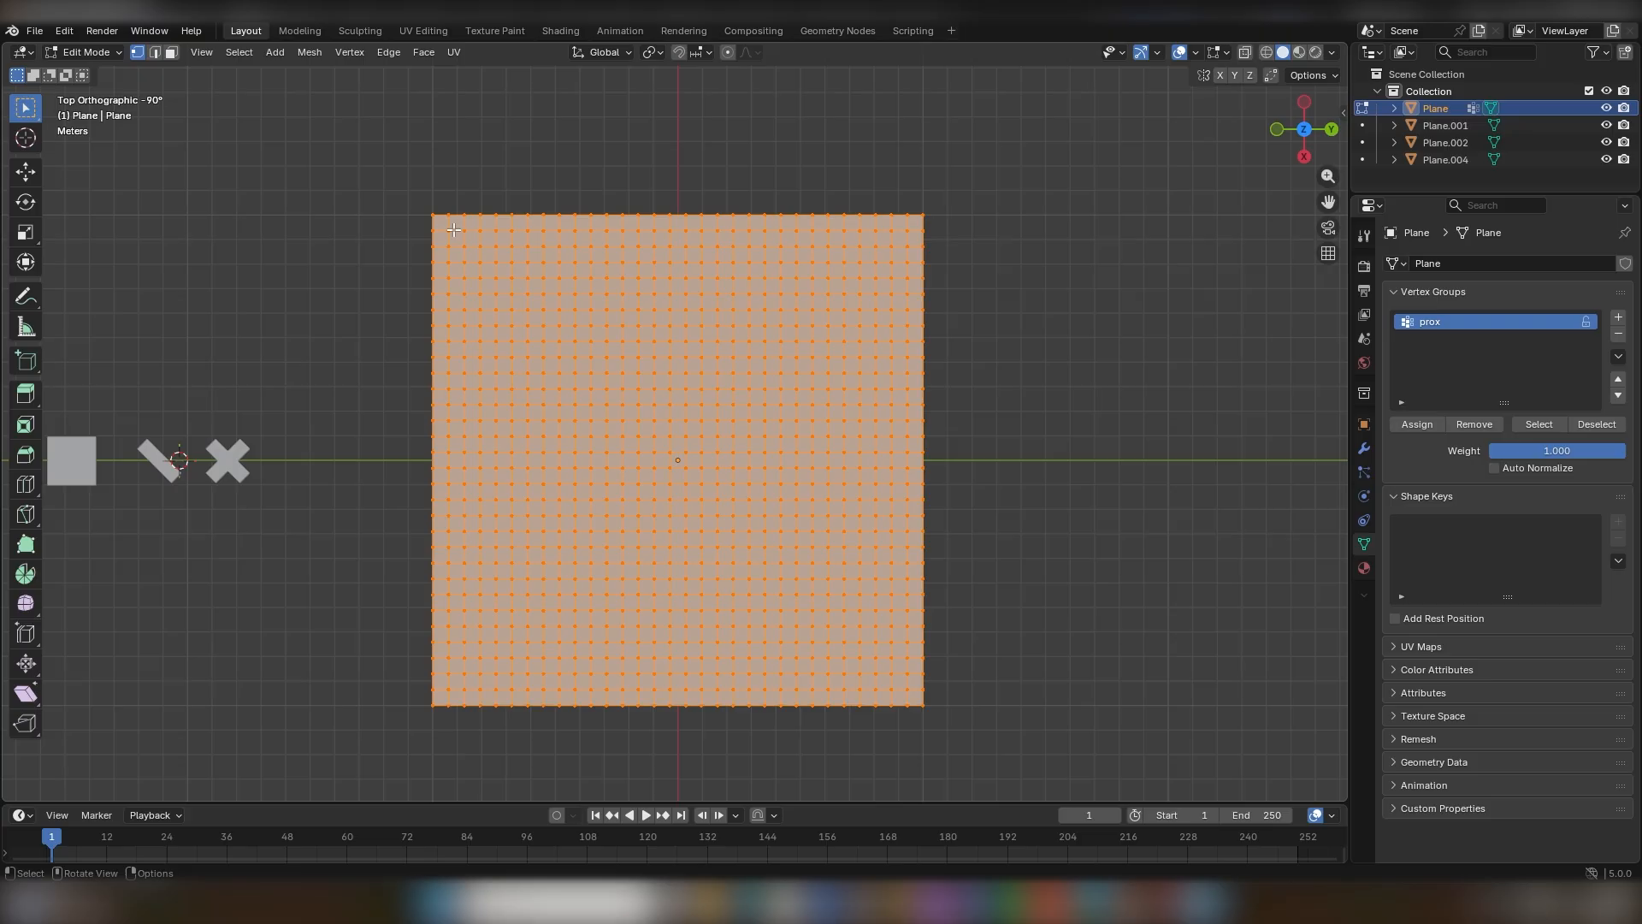
click(426, 209)
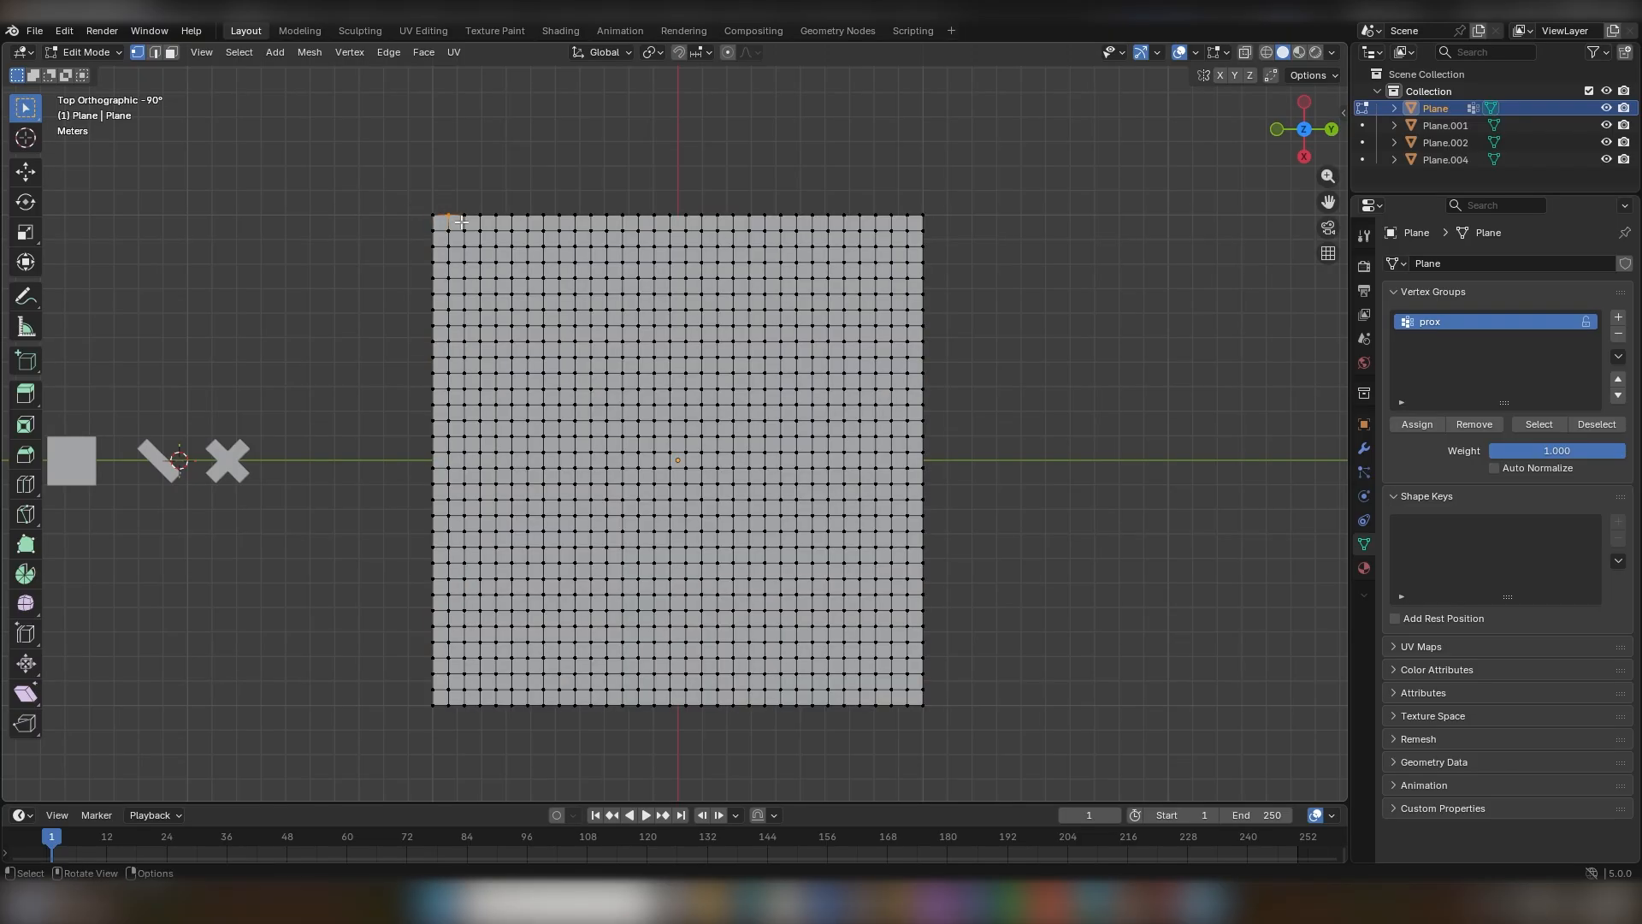
click(465, 214)
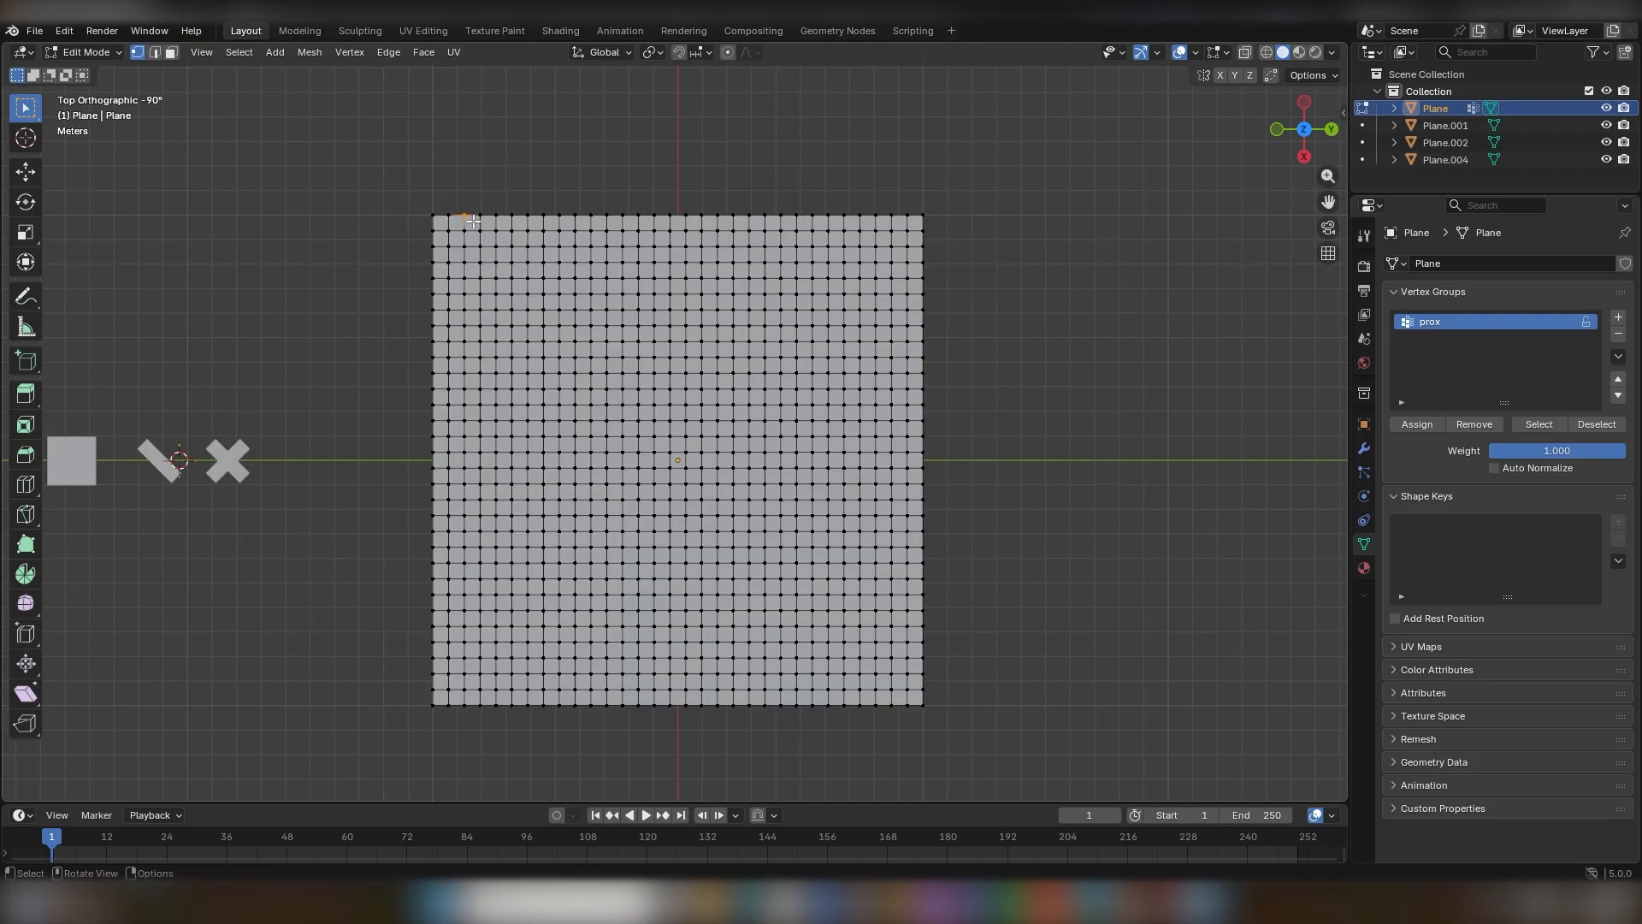
click(1552, 454)
text(0.2)
key(Return)
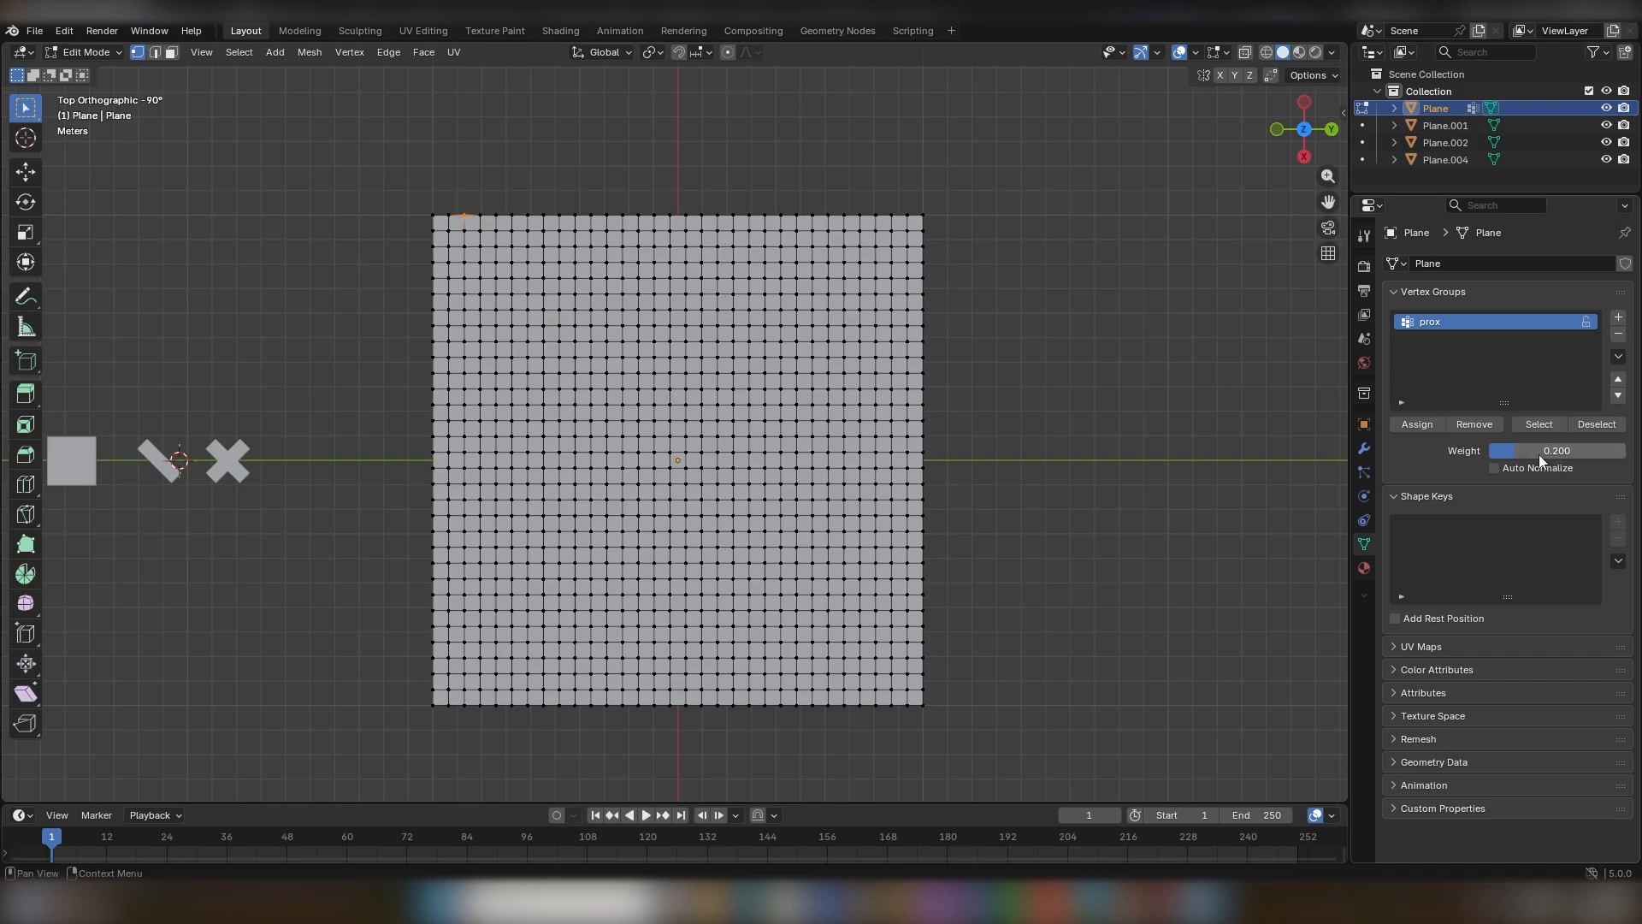
click(1416, 425)
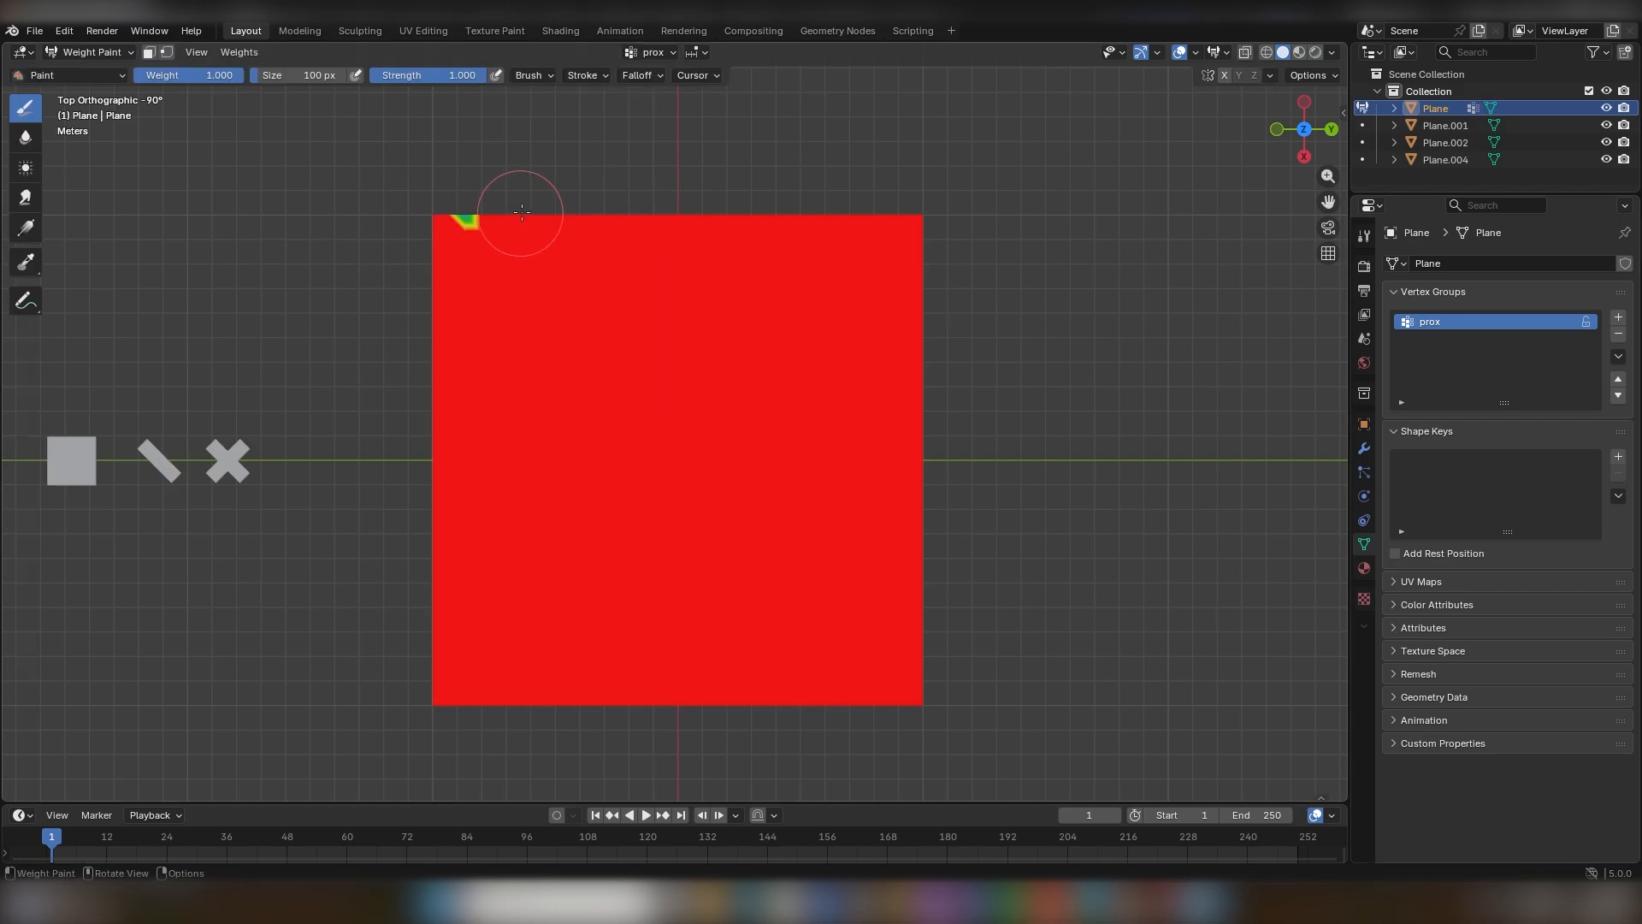
Assign a weight of 0.2 in the prox group to all of the plane's vertices and view the weights in Weight Paint mode.
key(a)
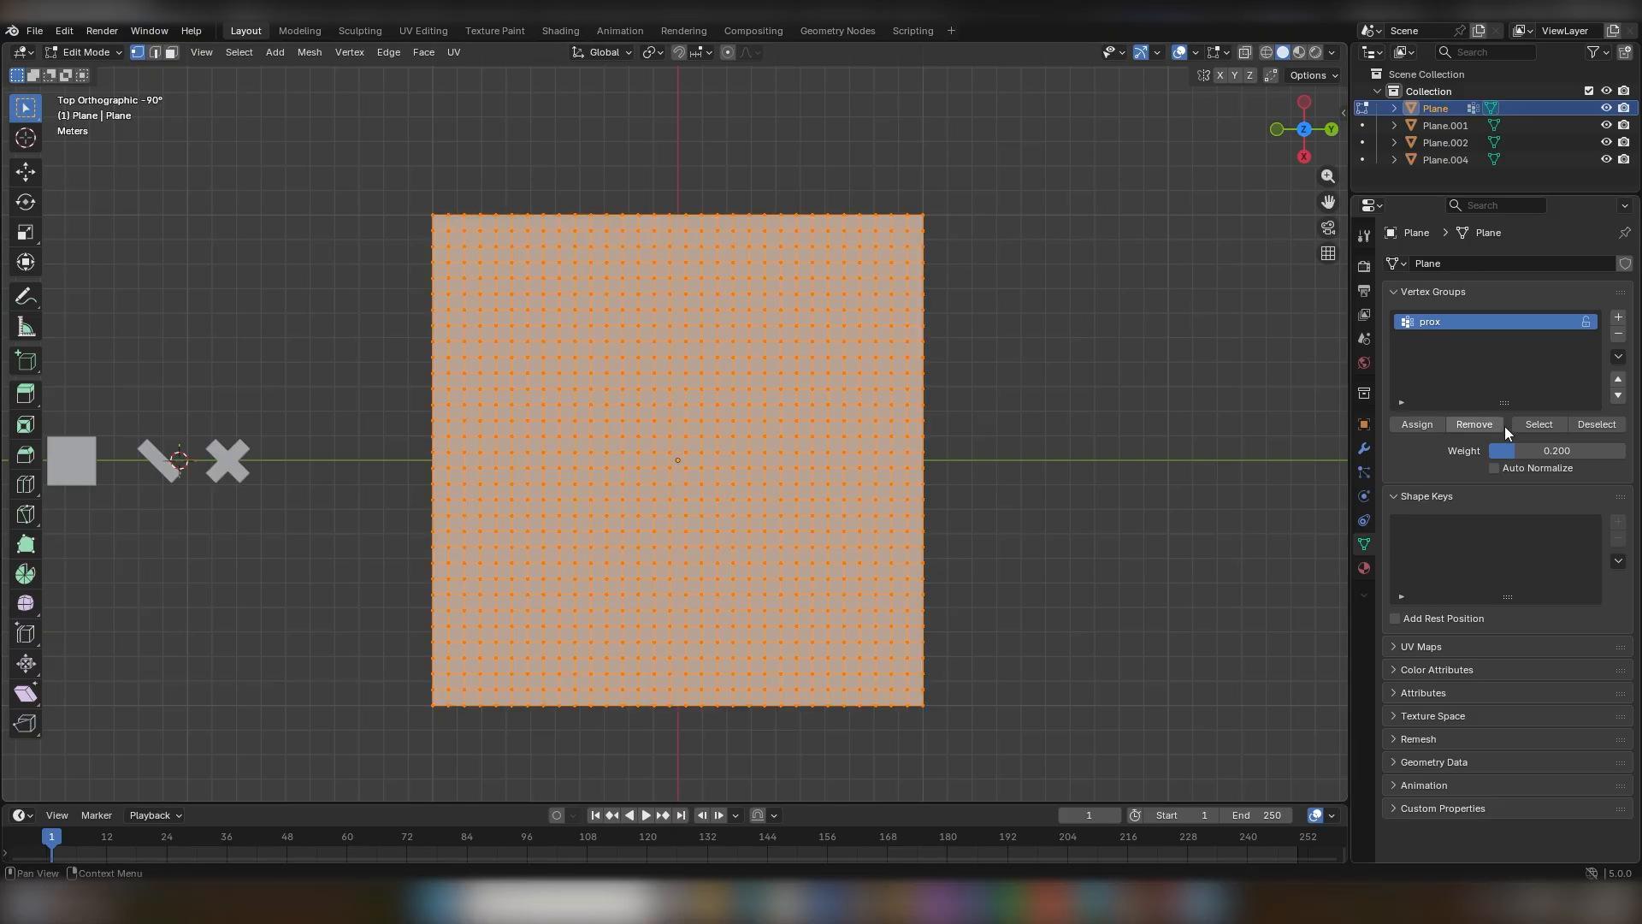
click(1429, 428)
key(ctrl+Tab)
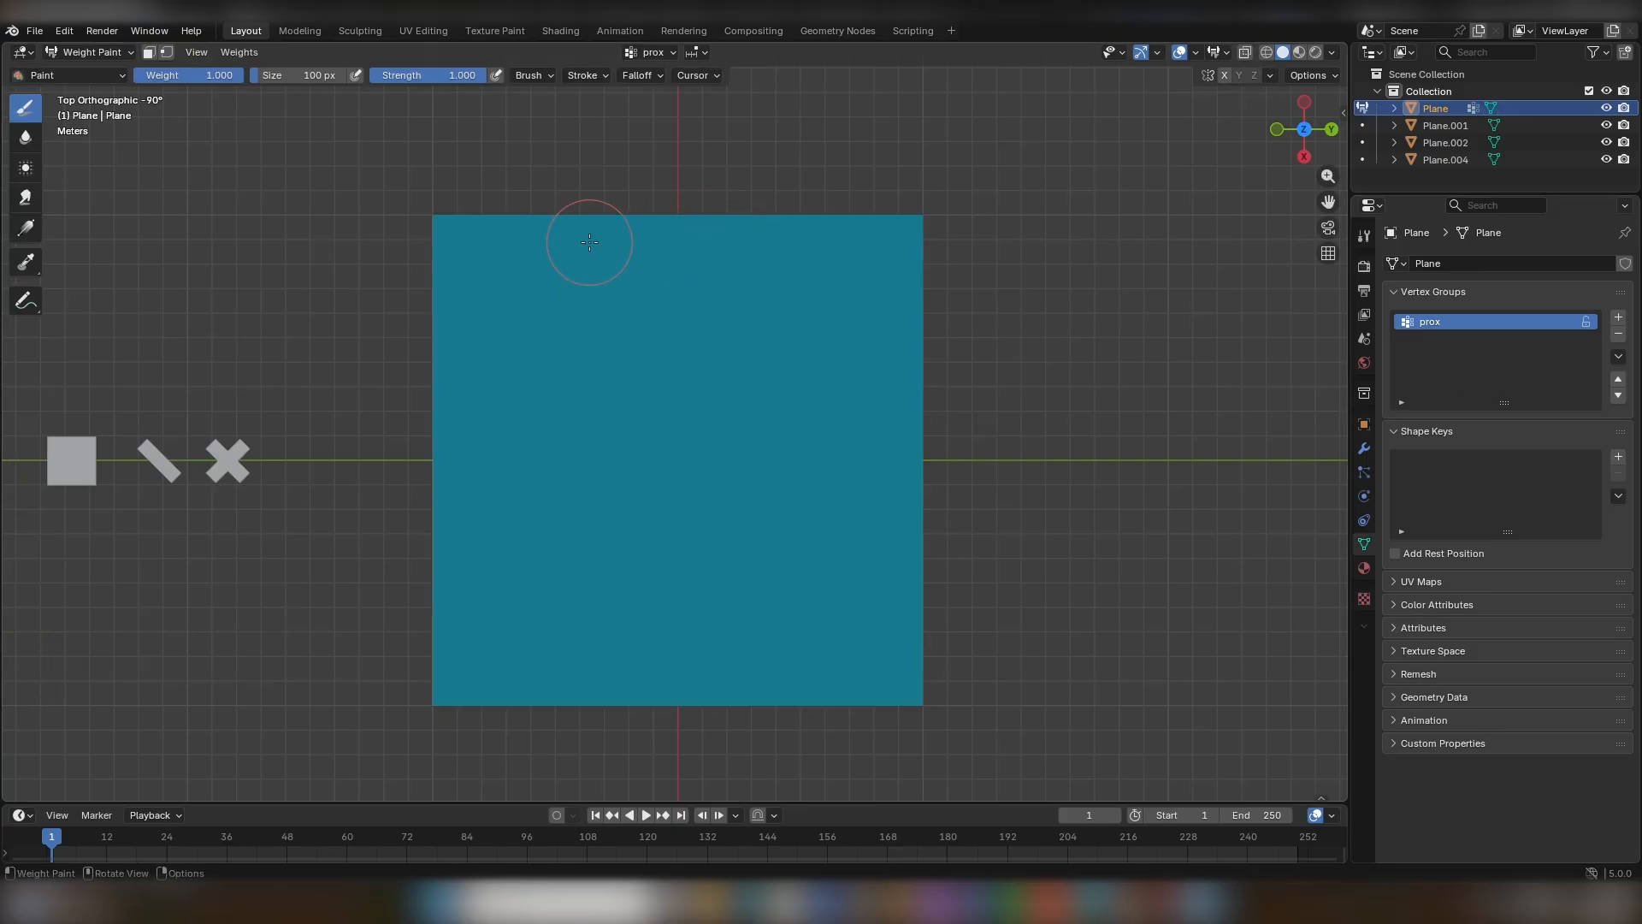
Assign a weight of 1 in the prox group to all of the plane's vertices and check the result in Weight Paint mode.
key(Tab)
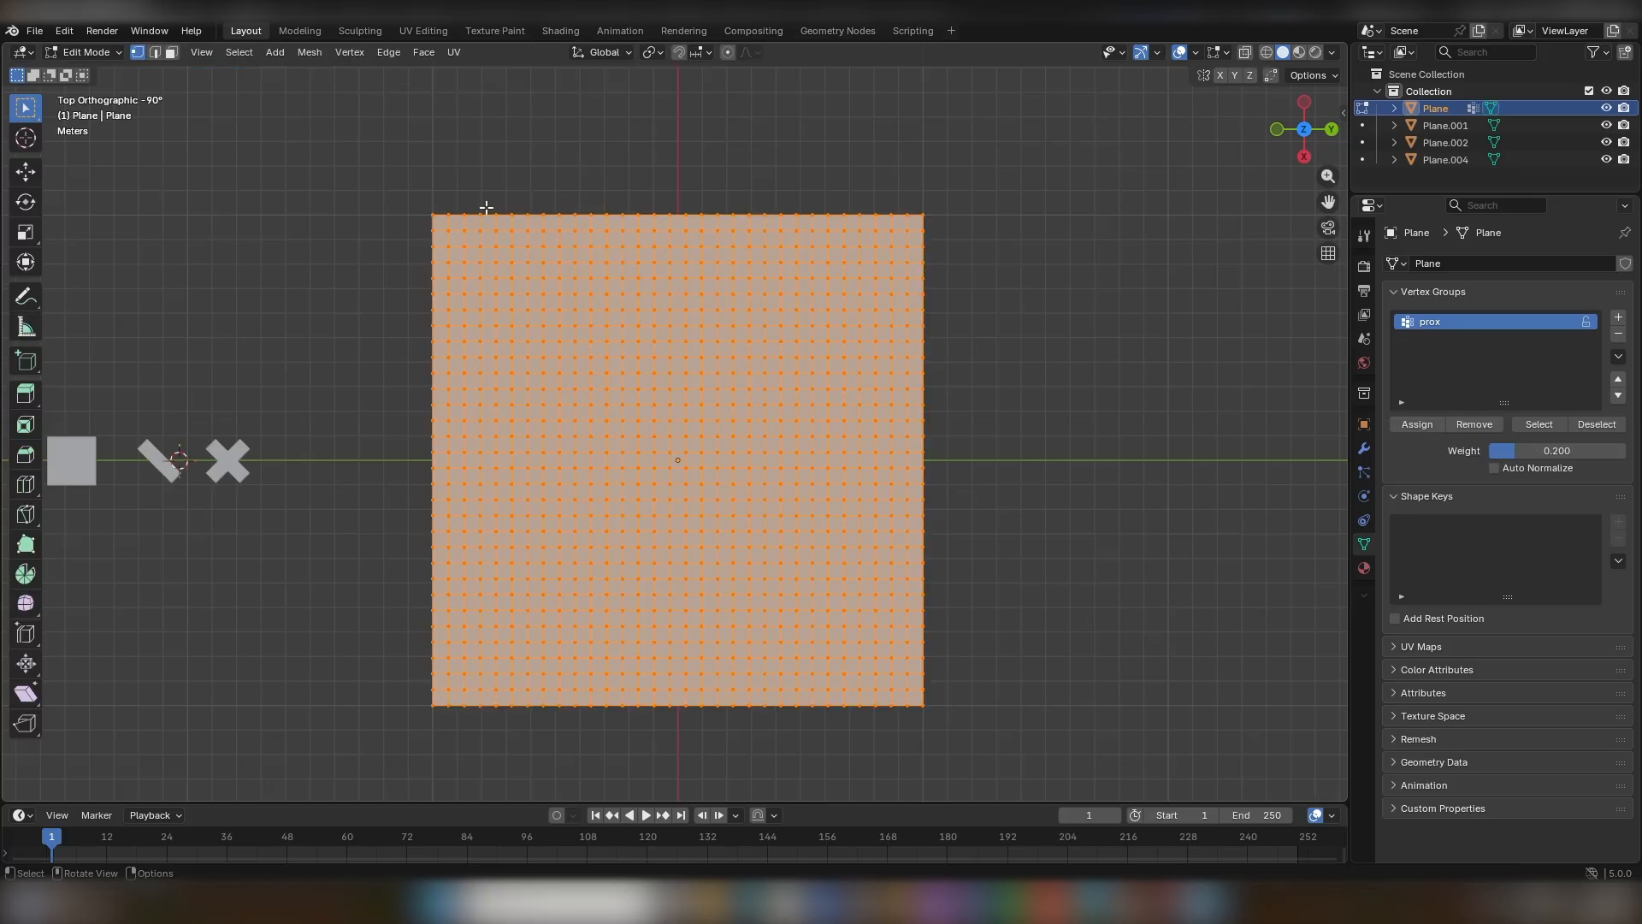
key(alt+a)
click(470, 214)
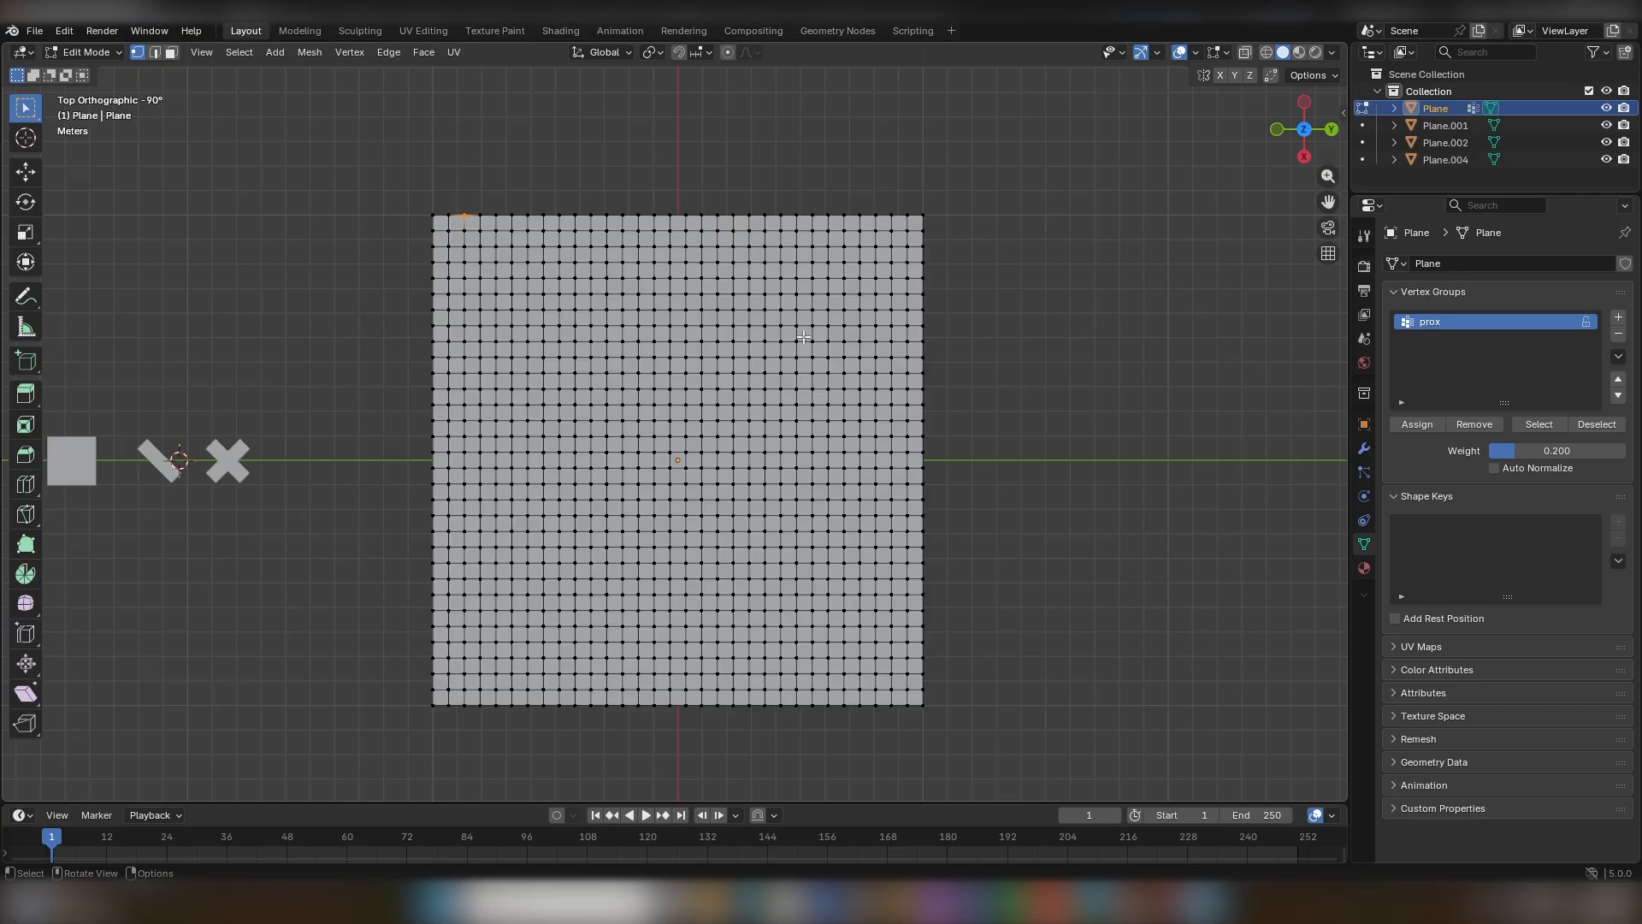
click(1543, 443)
text(1)
key(Return)
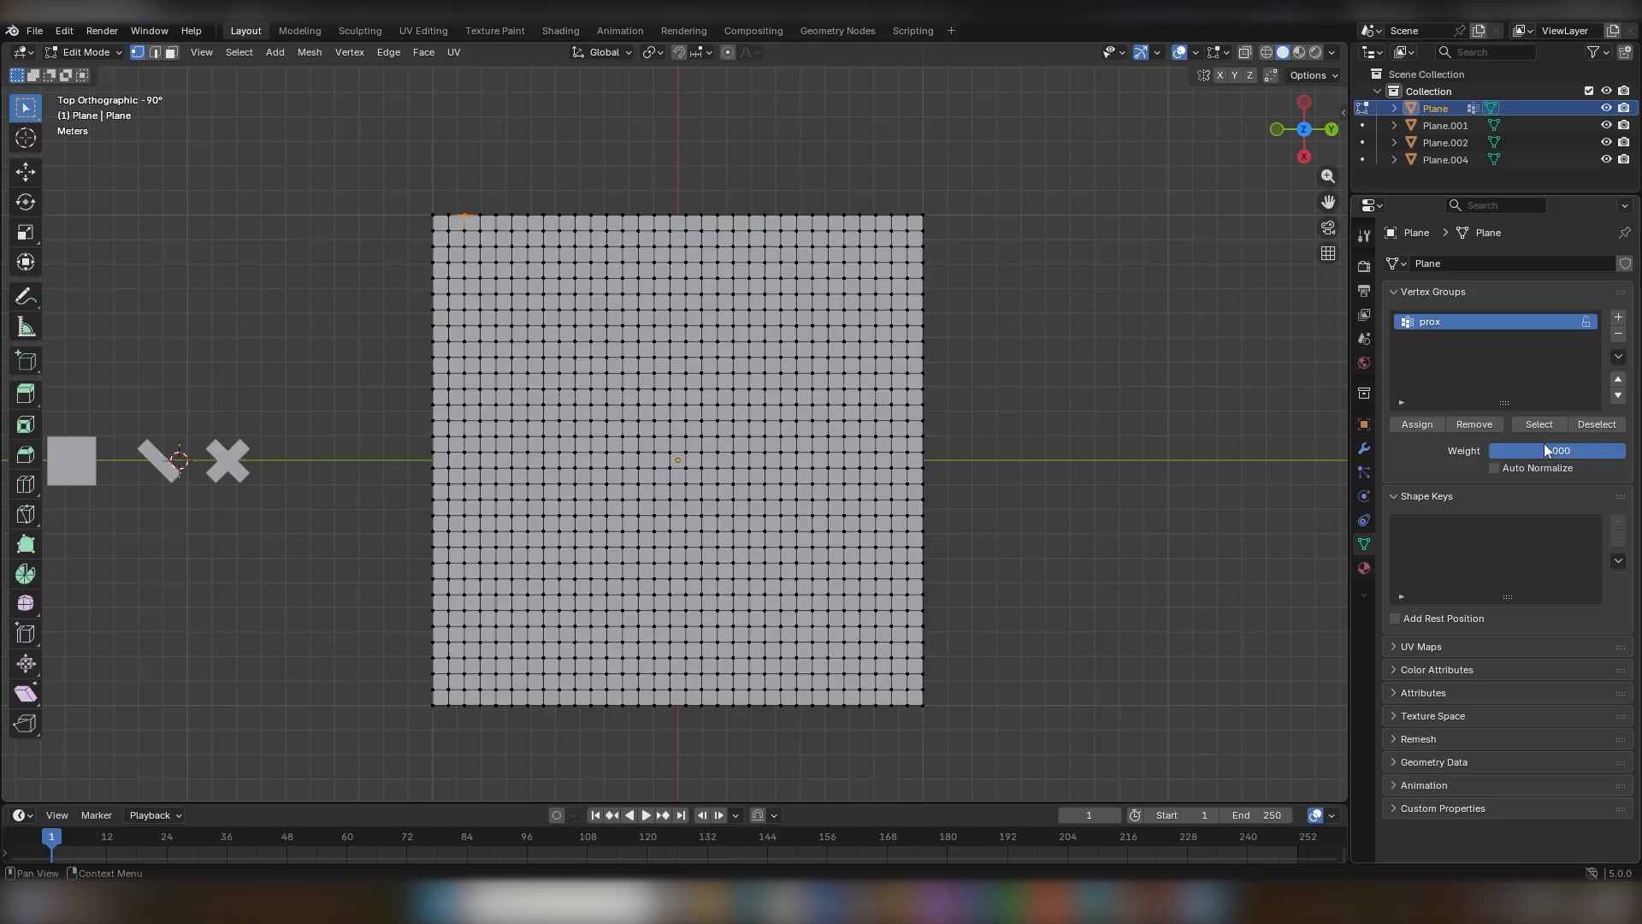
key(a)
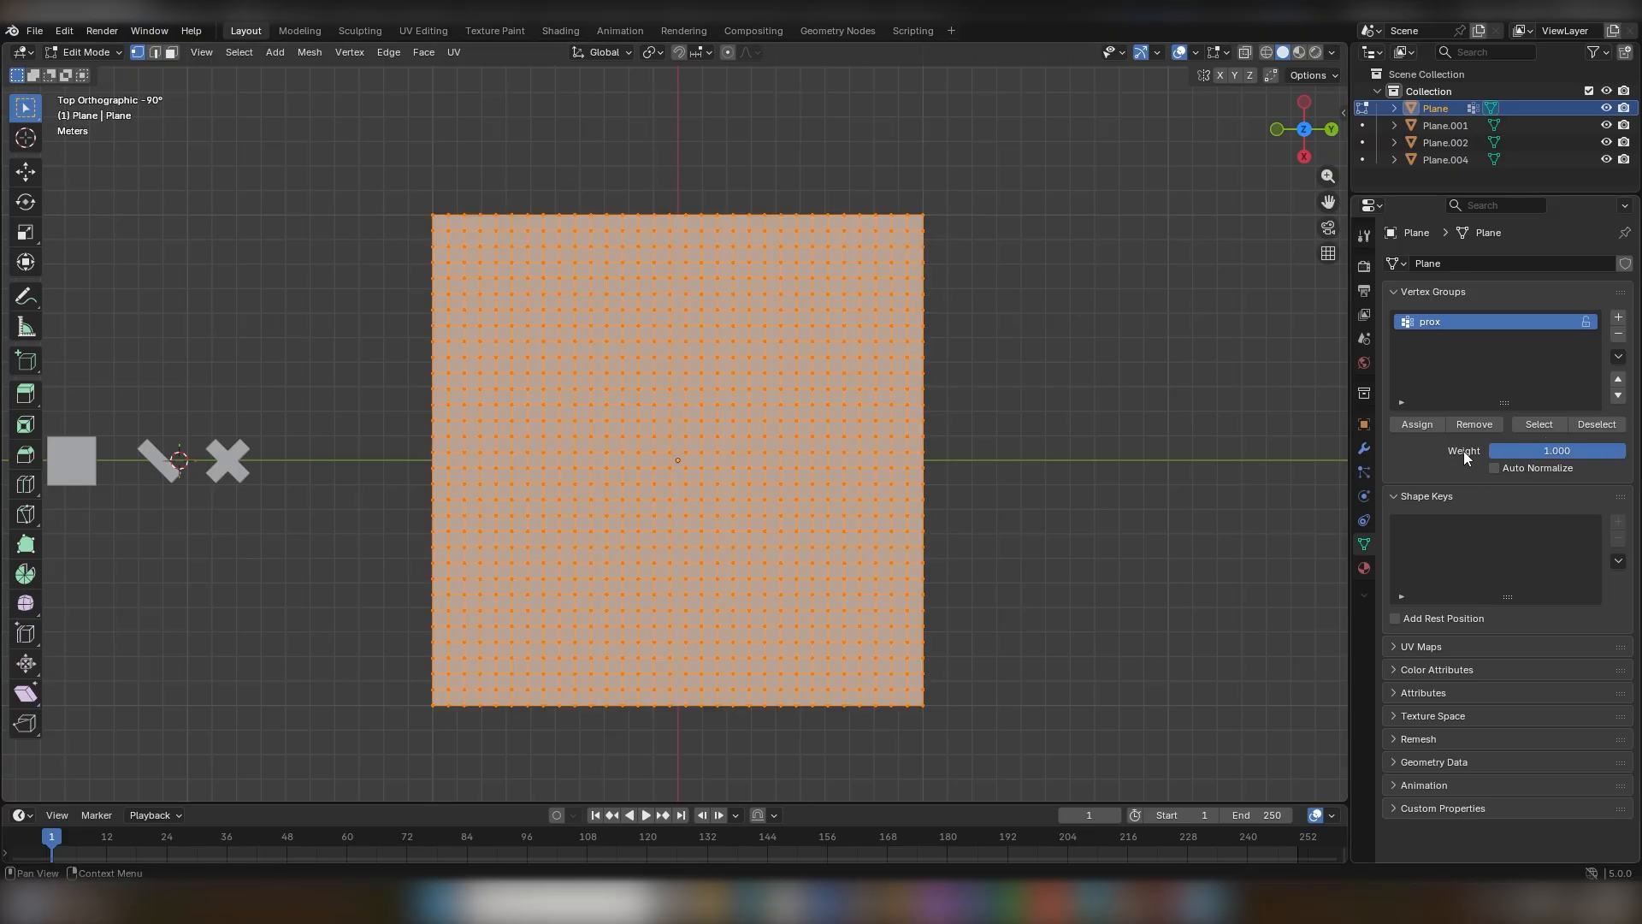
click(1407, 430)
key(ctrl+Tab)
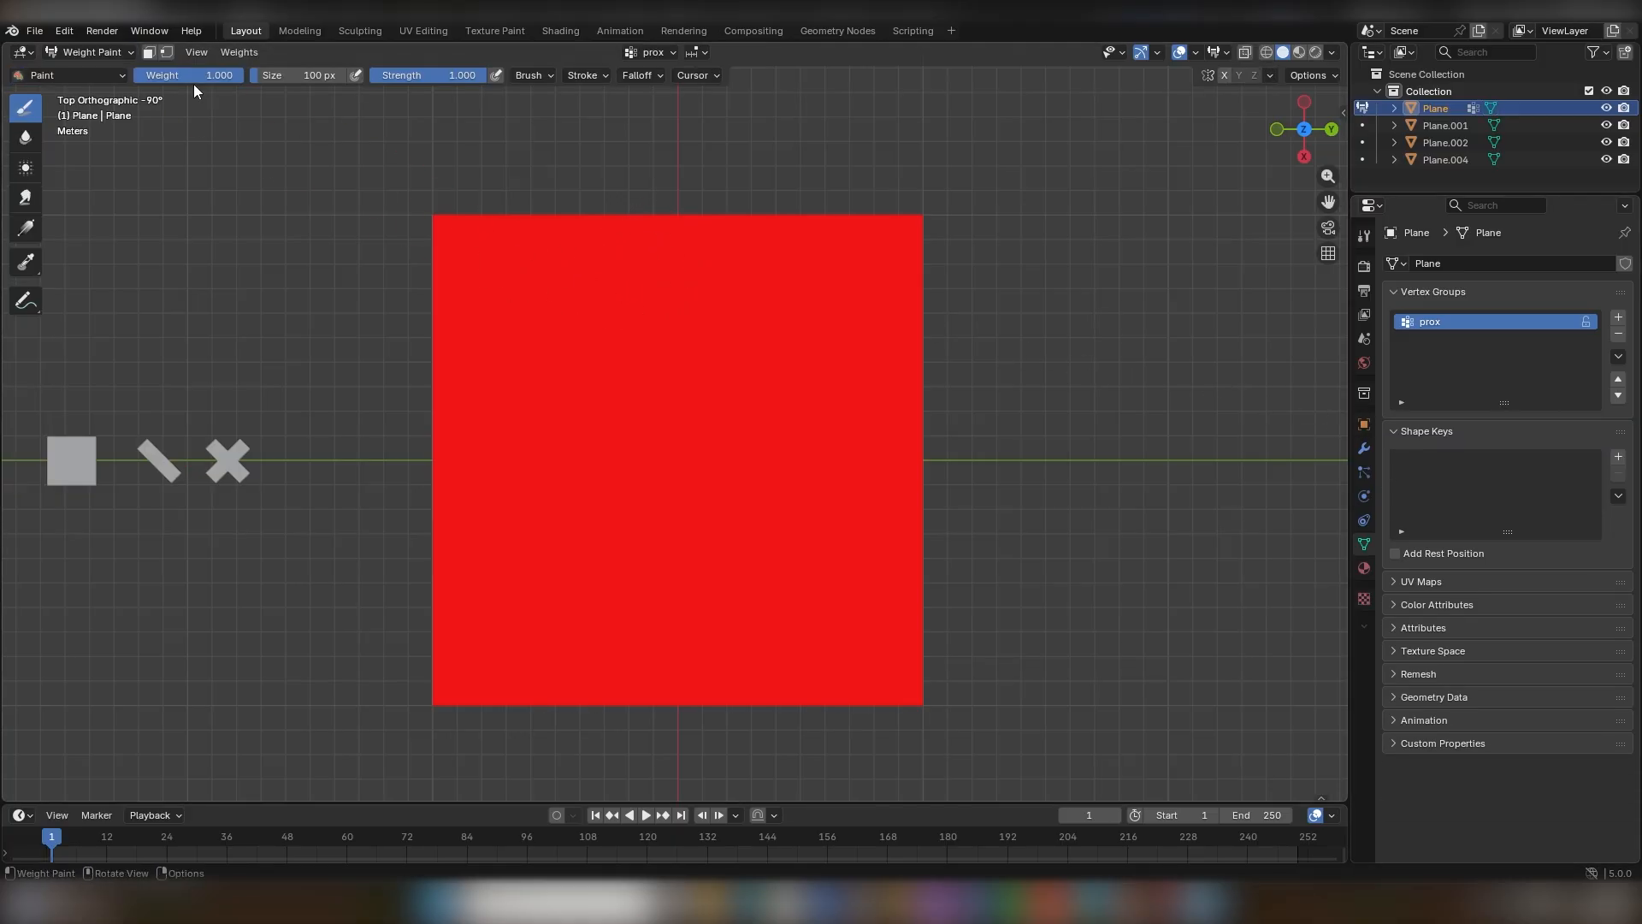
Return to Object Mode and add a Vertex Weight Proximity modifier to the large plane.
click(117, 56)
click(87, 74)
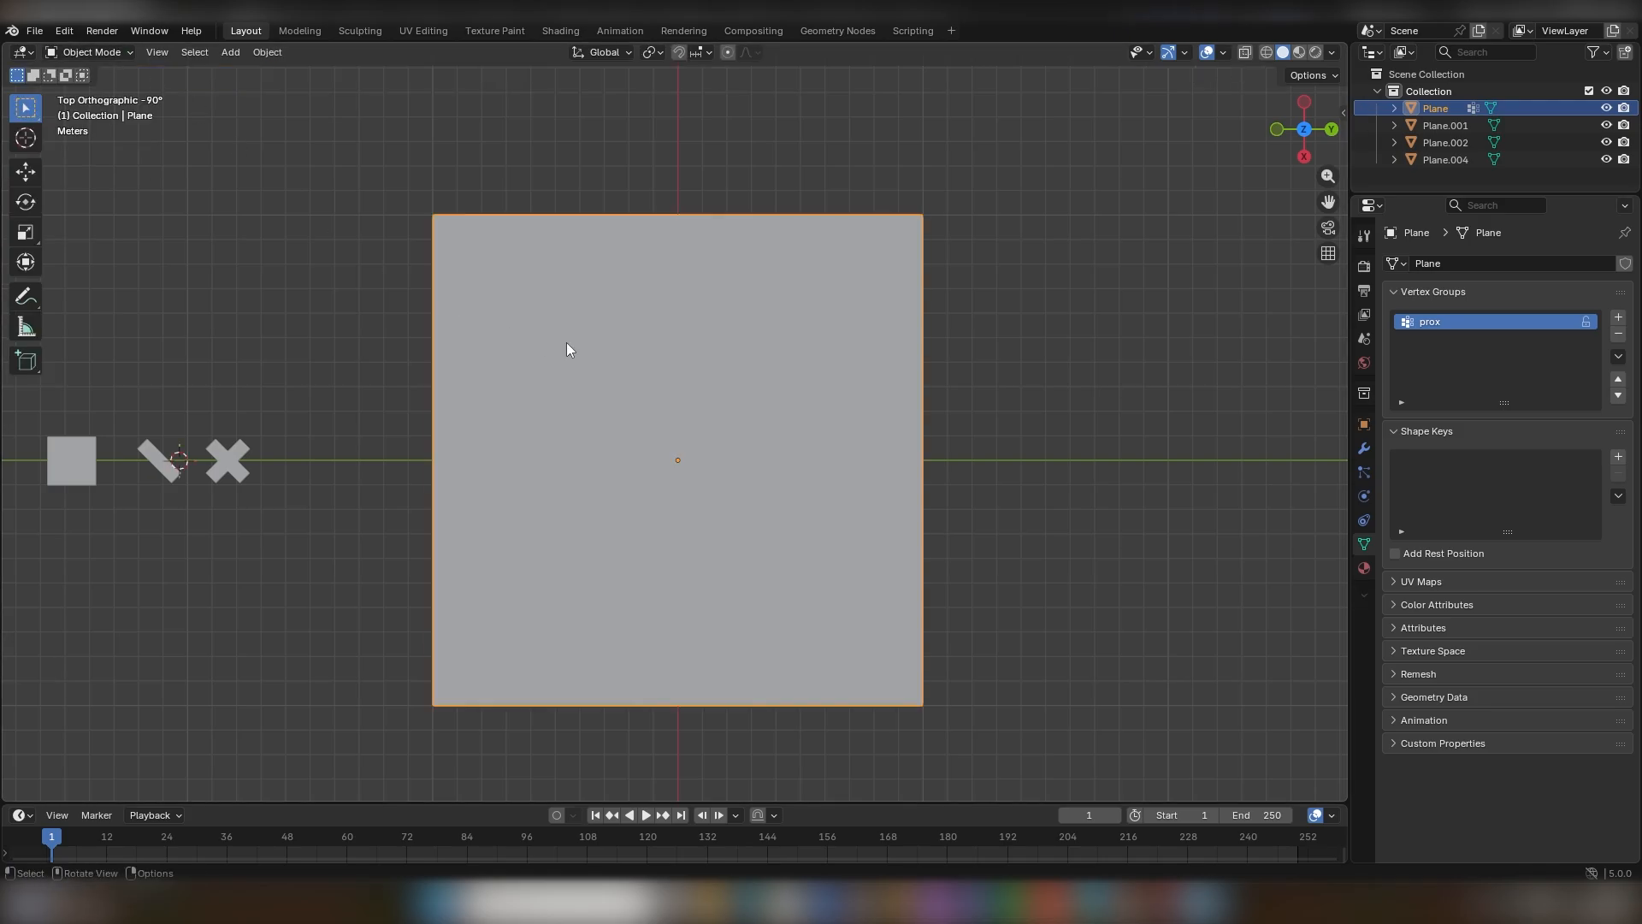
click(1364, 448)
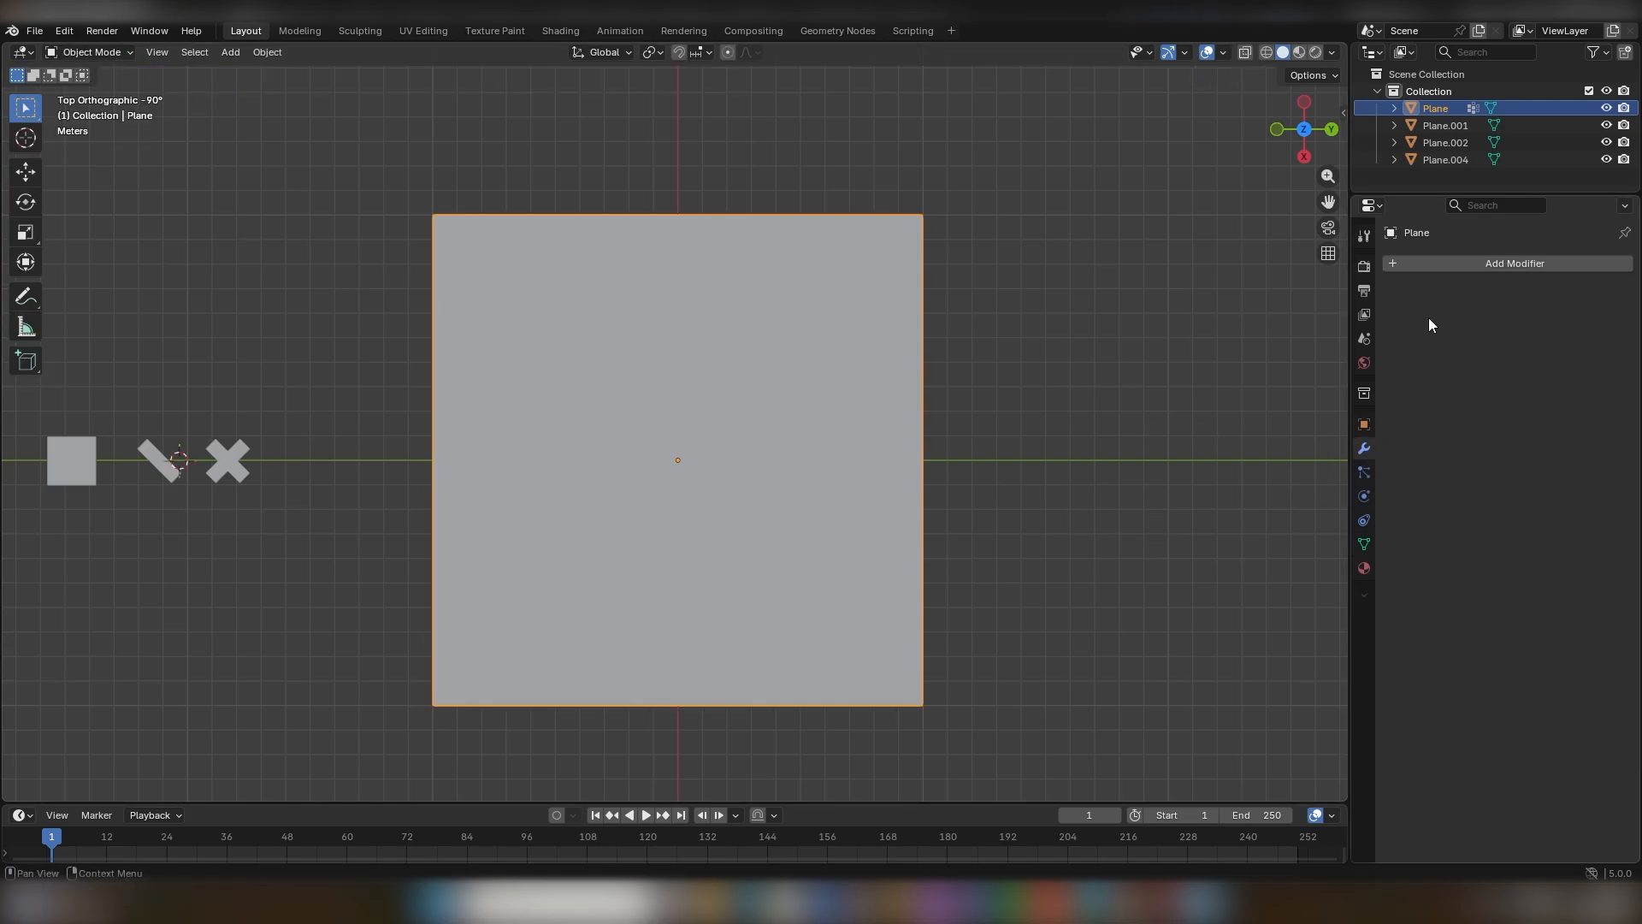
click(1444, 265)
click(1437, 270)
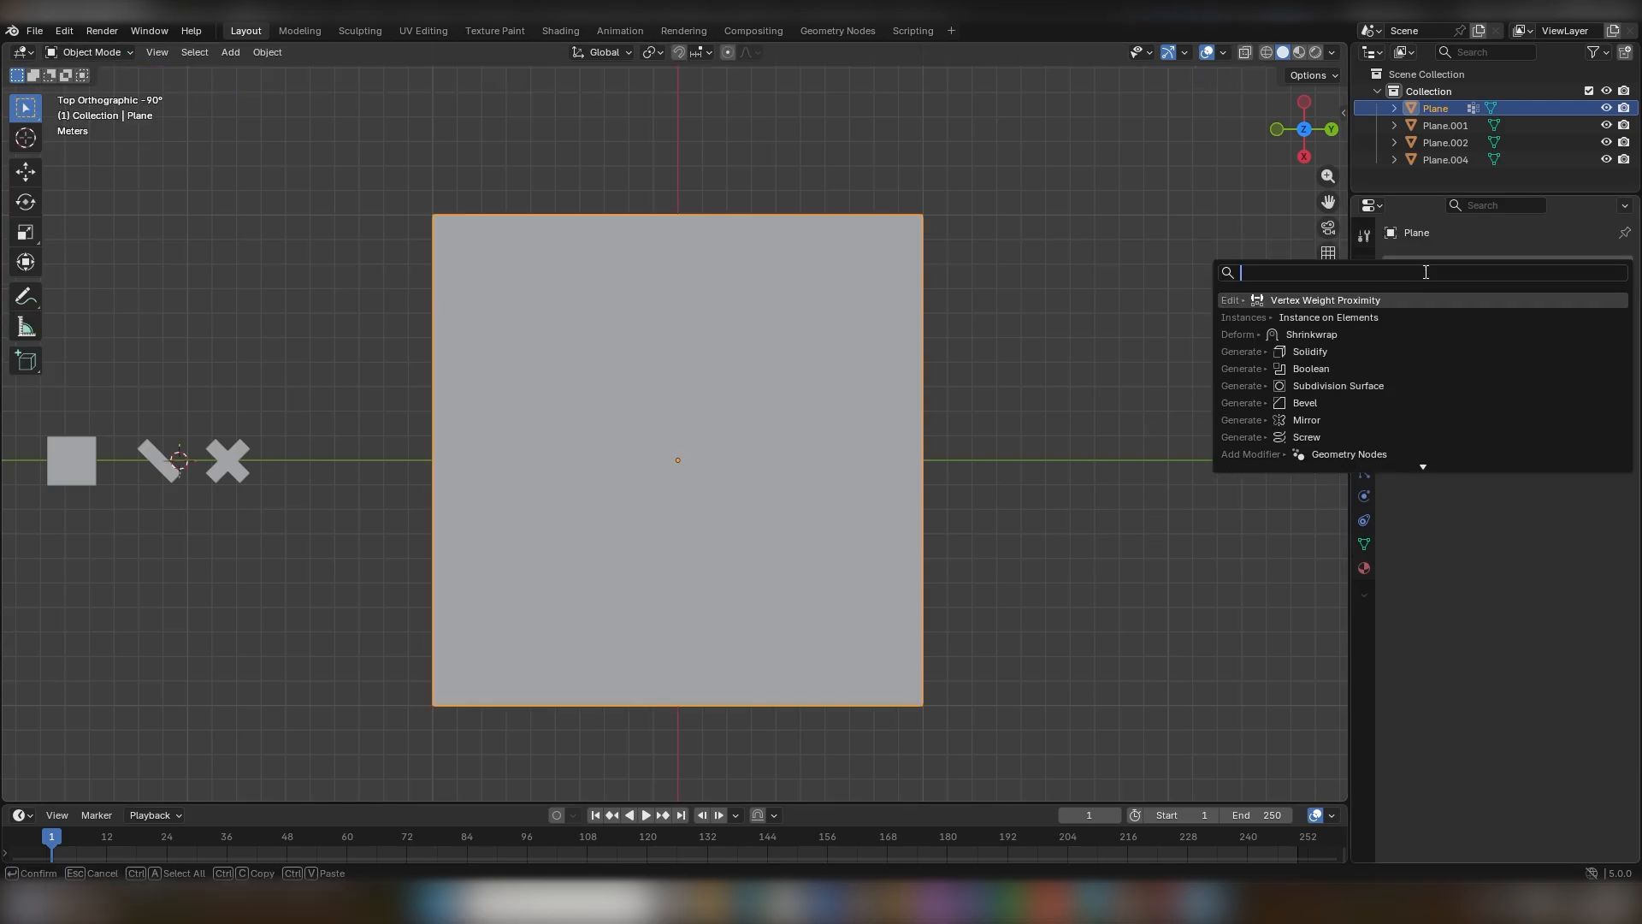
click(1393, 301)
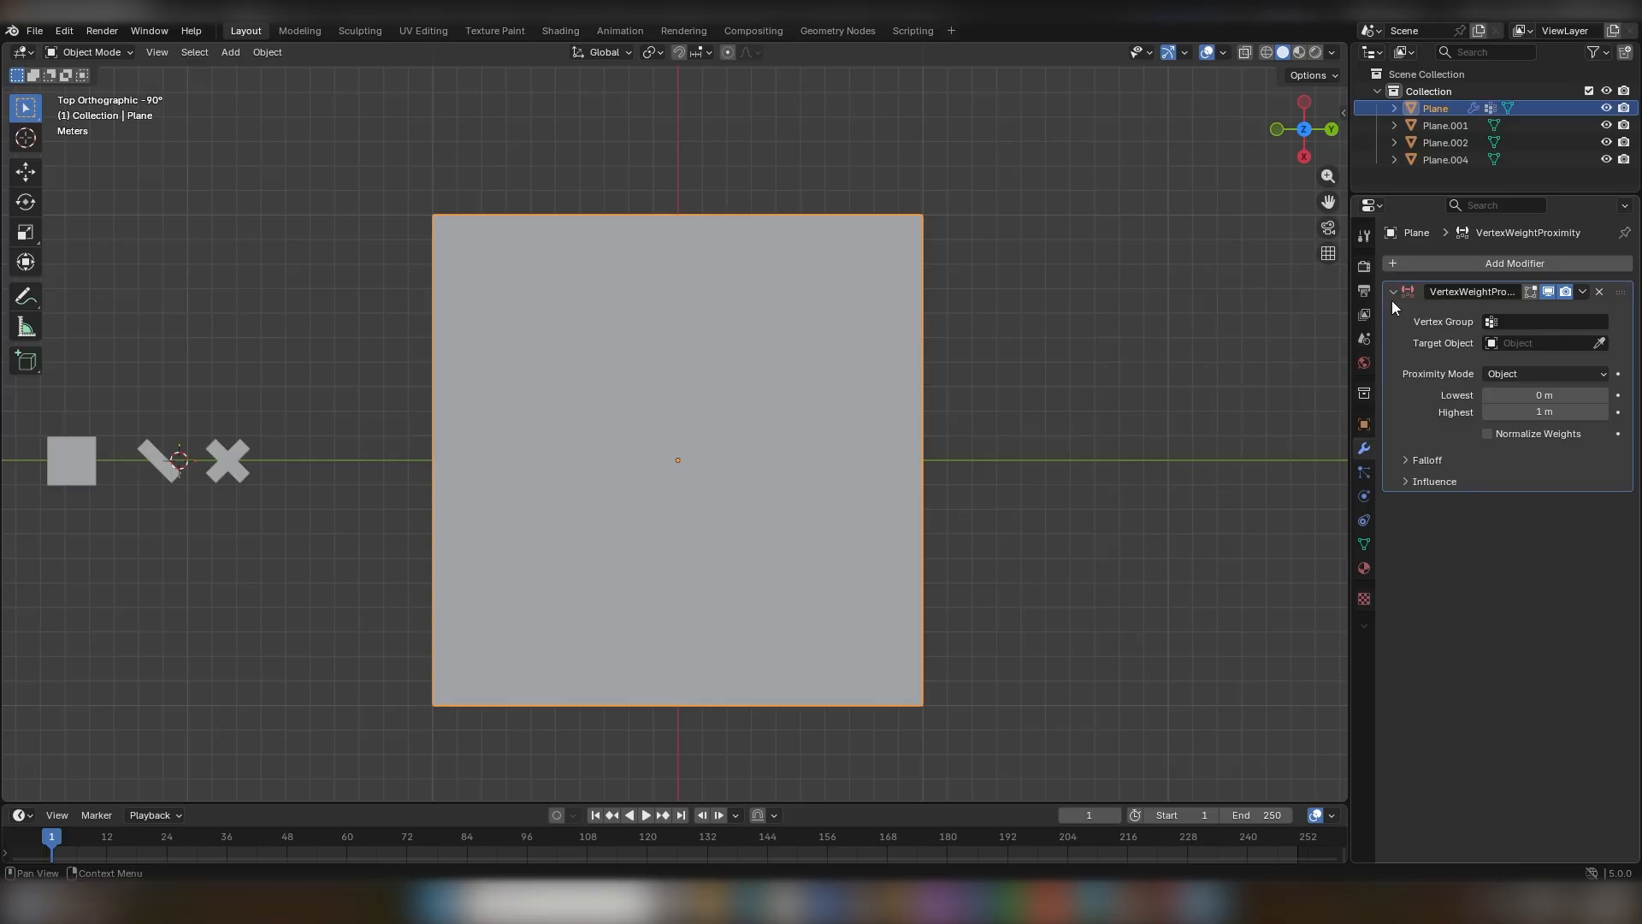
Move the 3D cursor to the world origin and add a sphere empty there.
key(shift+s)
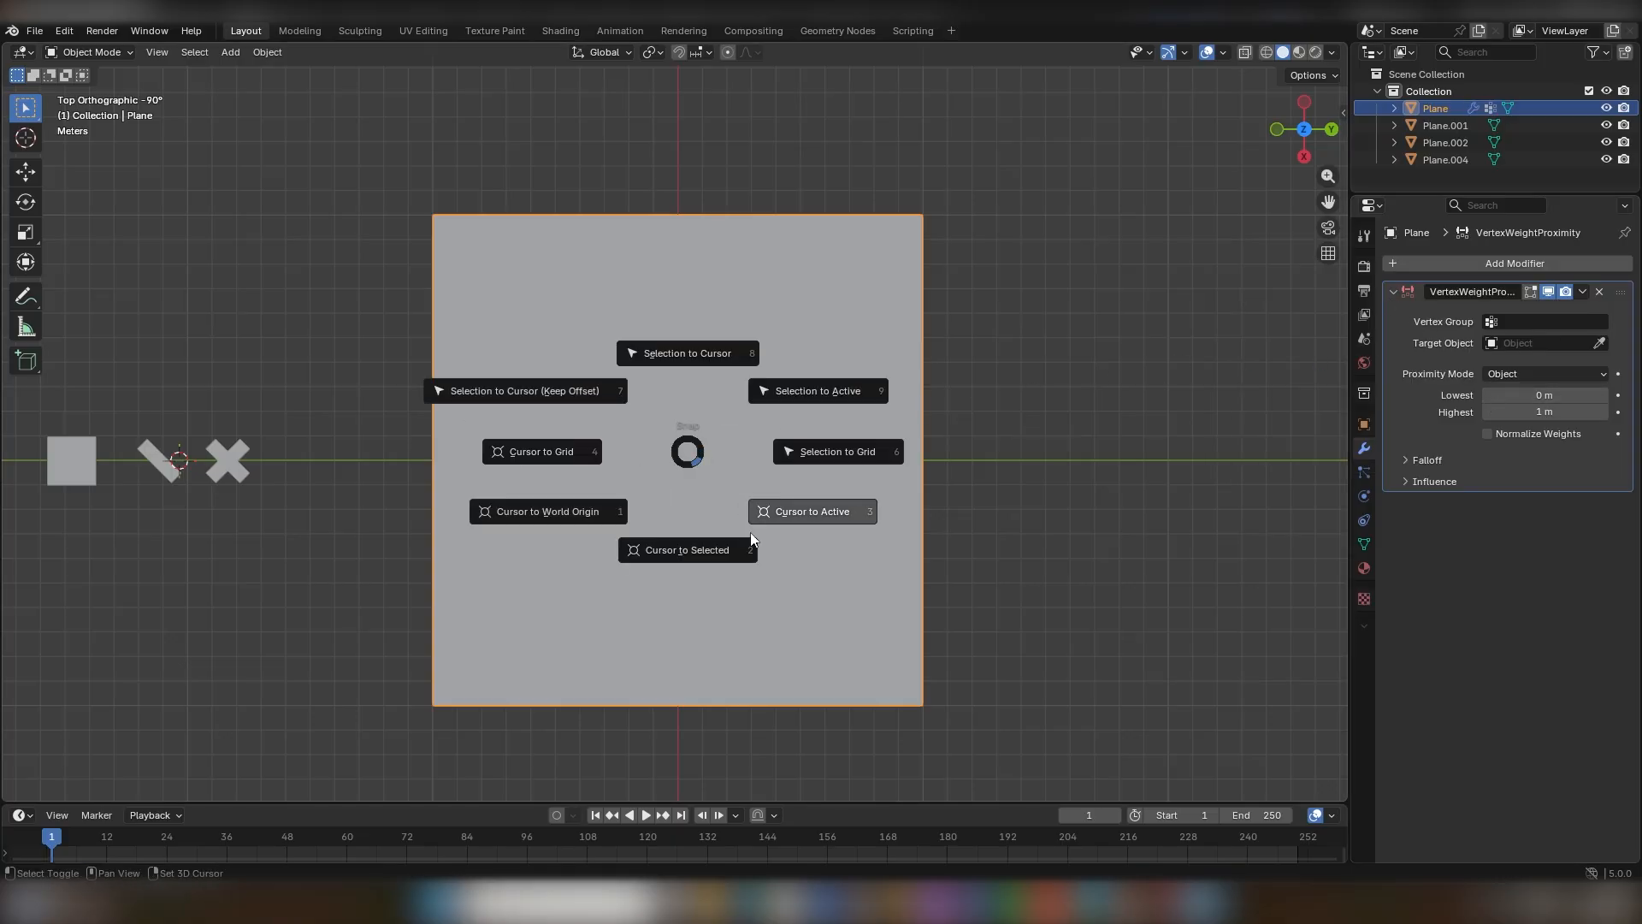
click(527, 547)
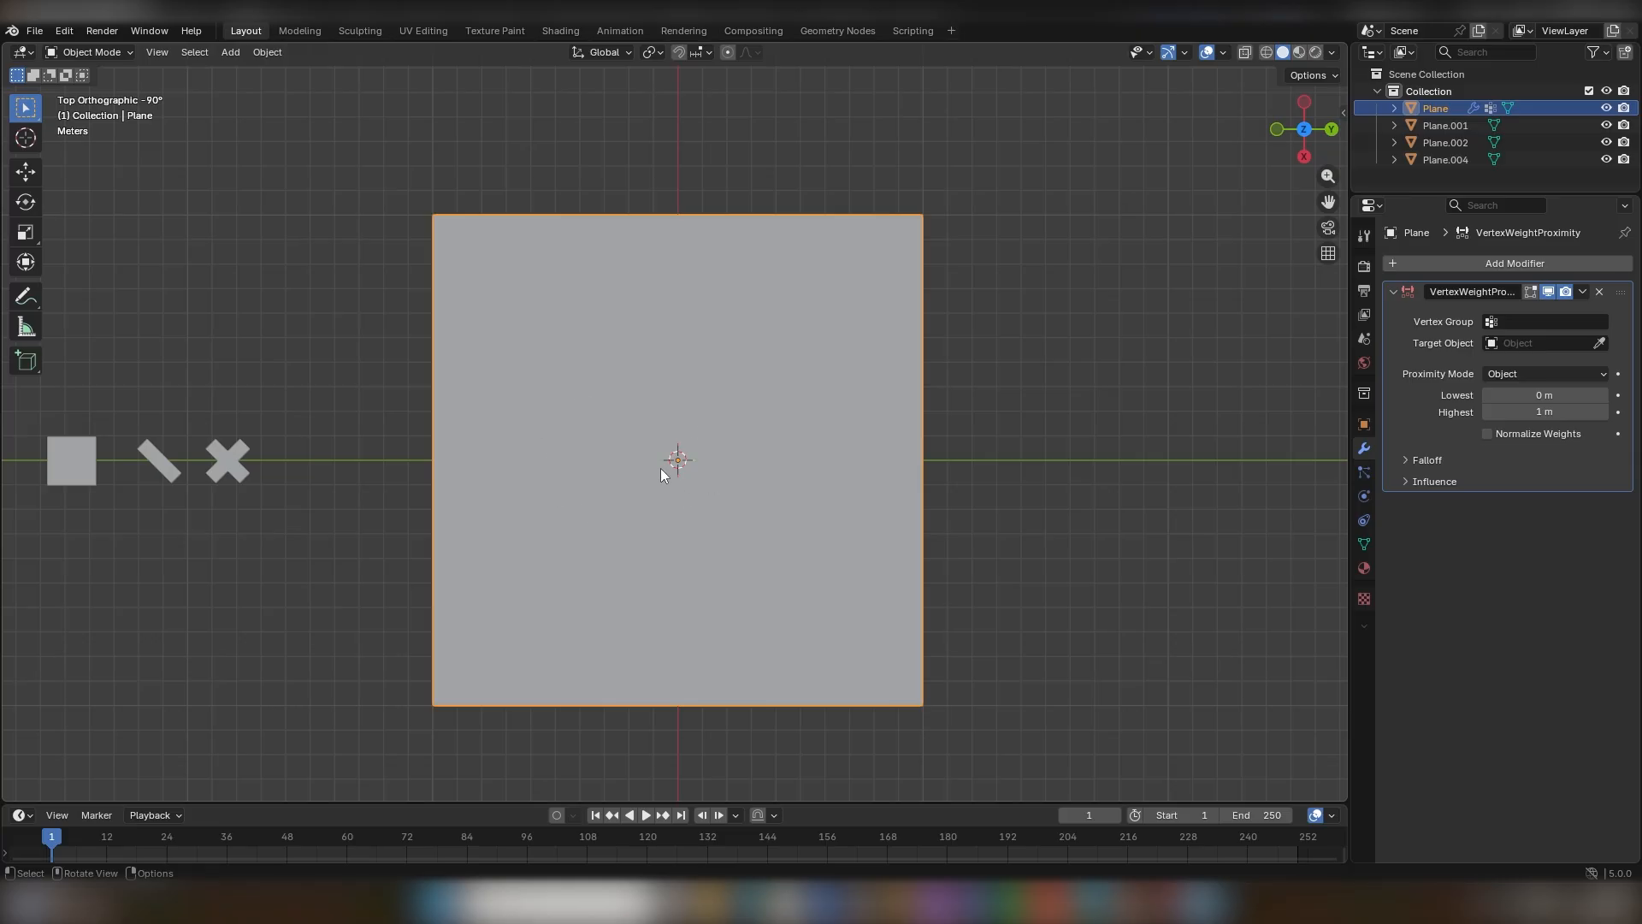
key(shift+a)
mouse_move(616, 689)
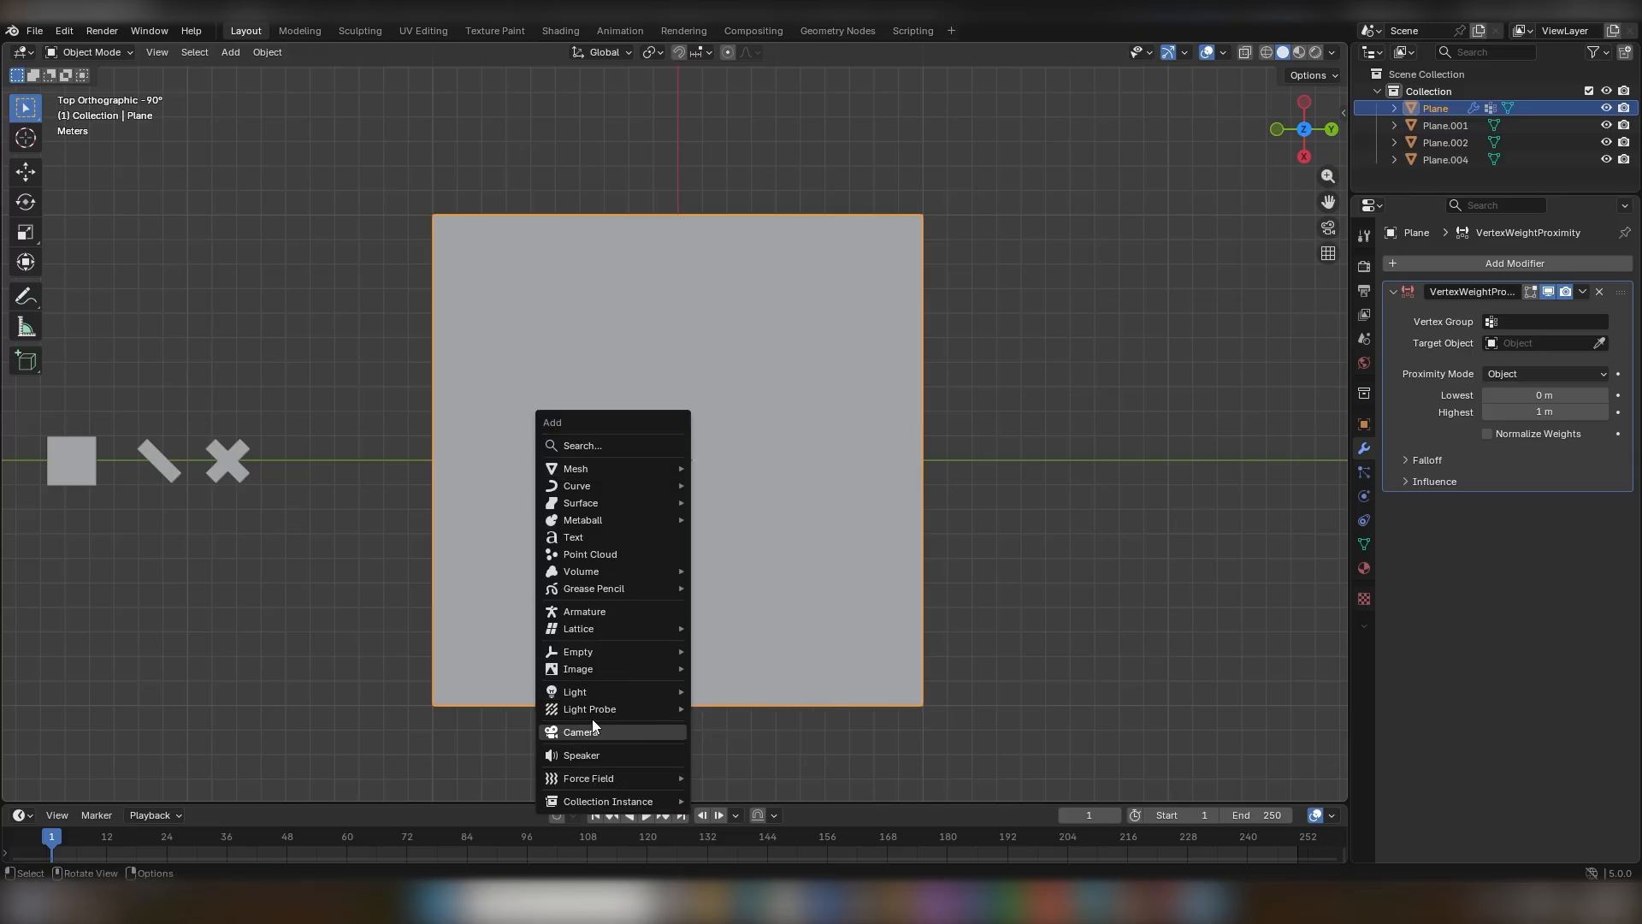
mouse_move(613, 669)
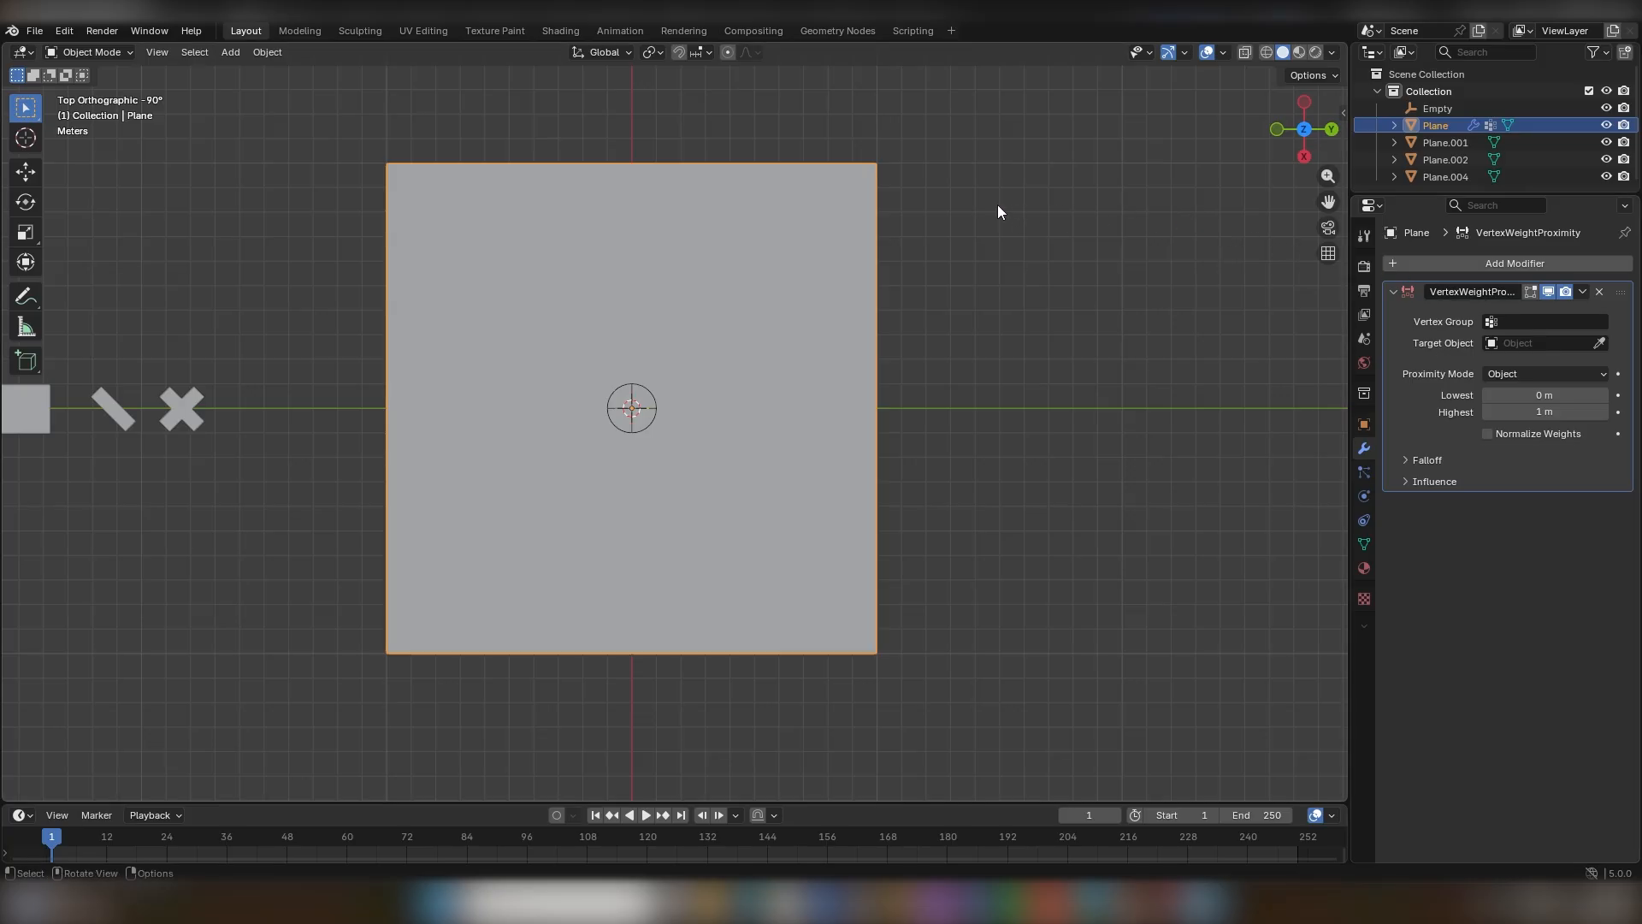
Set the Vertex Weight Proximity modifier's vertex group to prox and its target object to the empty.
click(1543, 321)
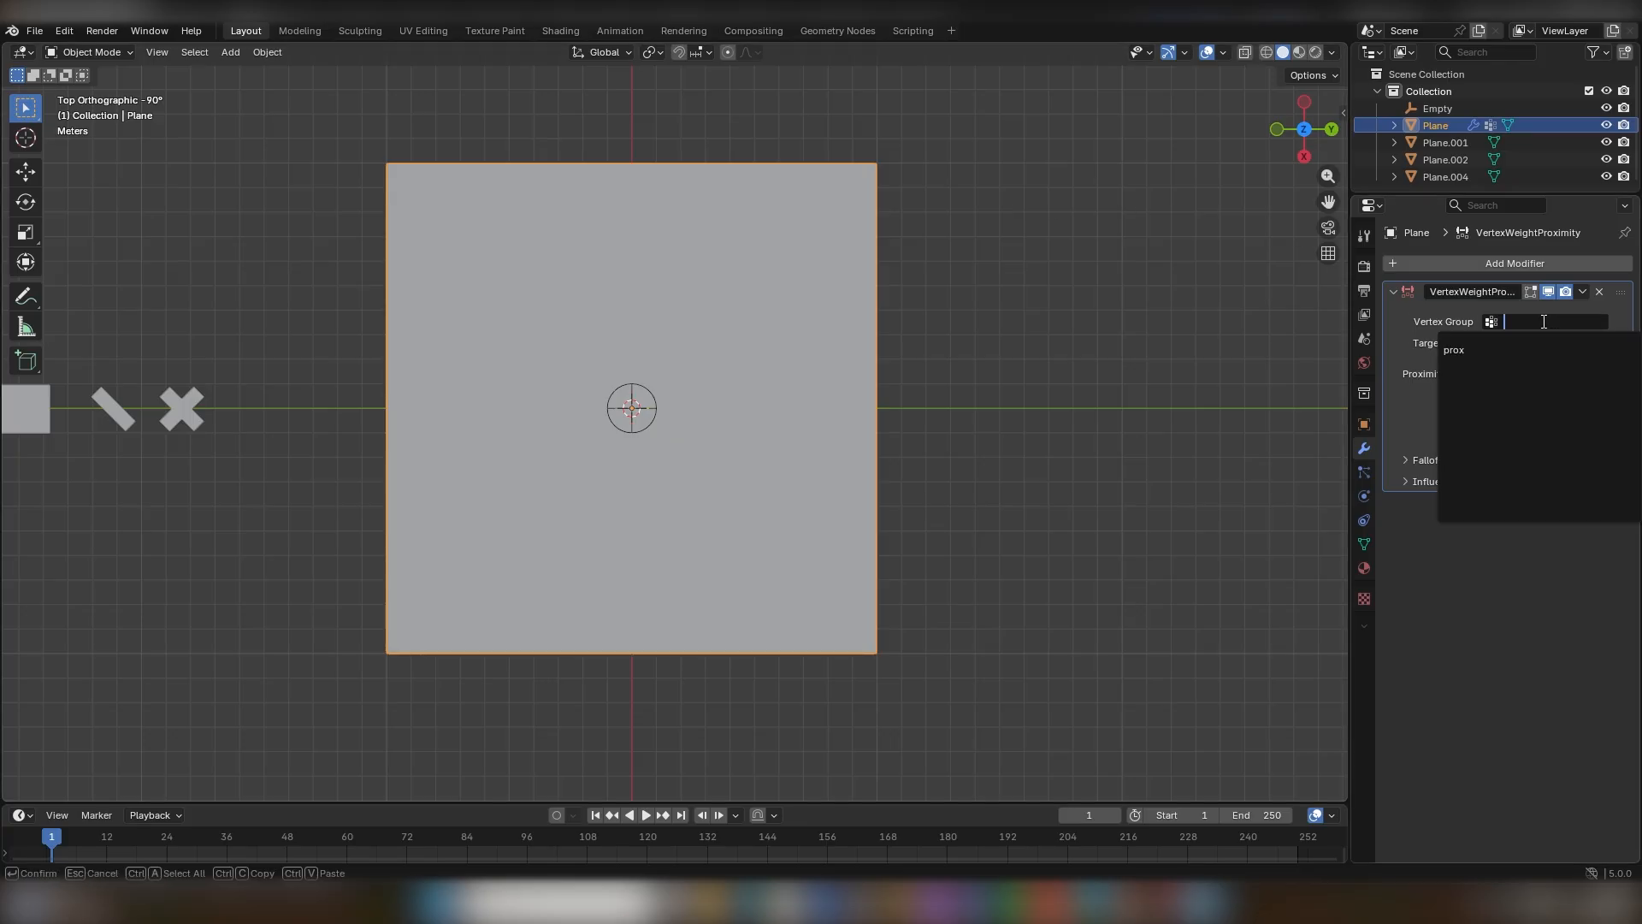
click(1468, 350)
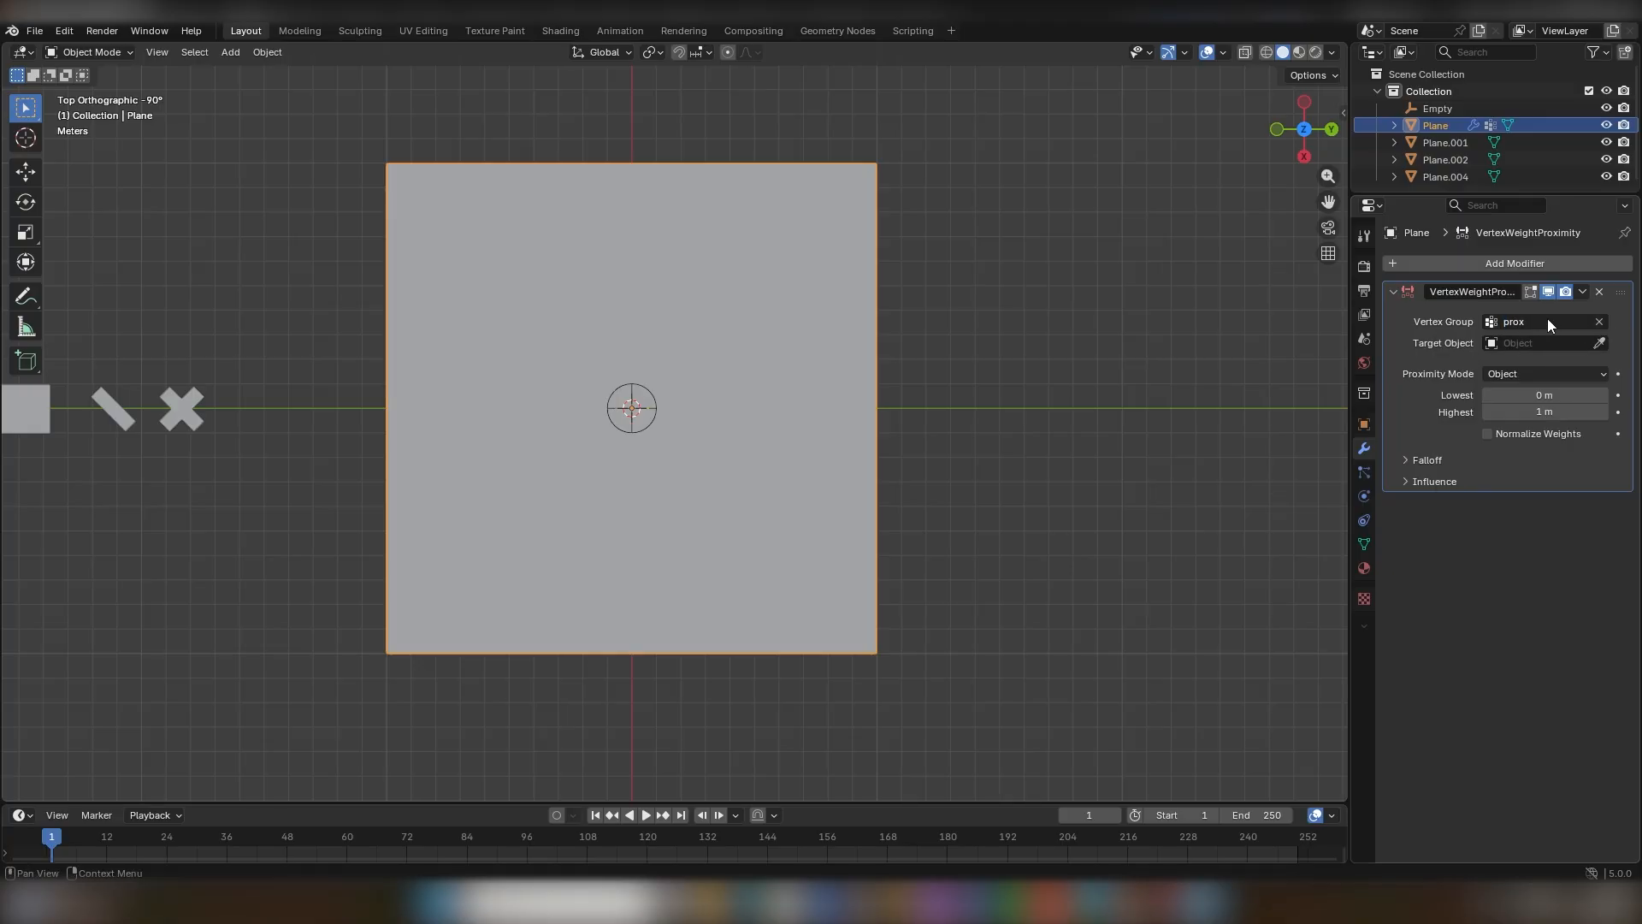
click(1599, 342)
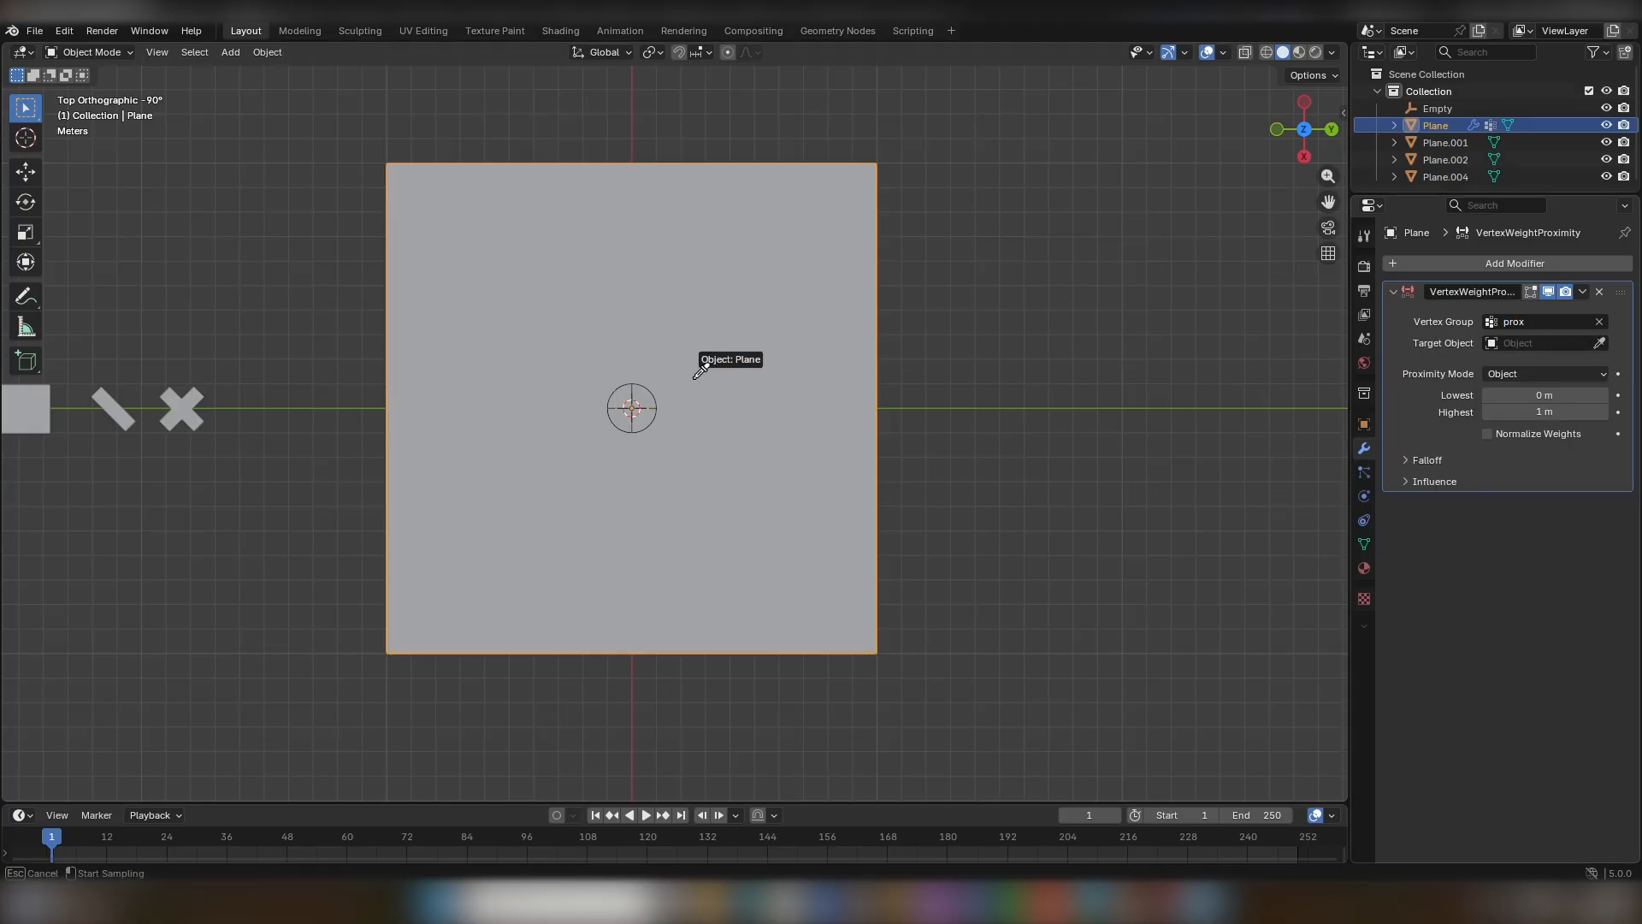
click(634, 394)
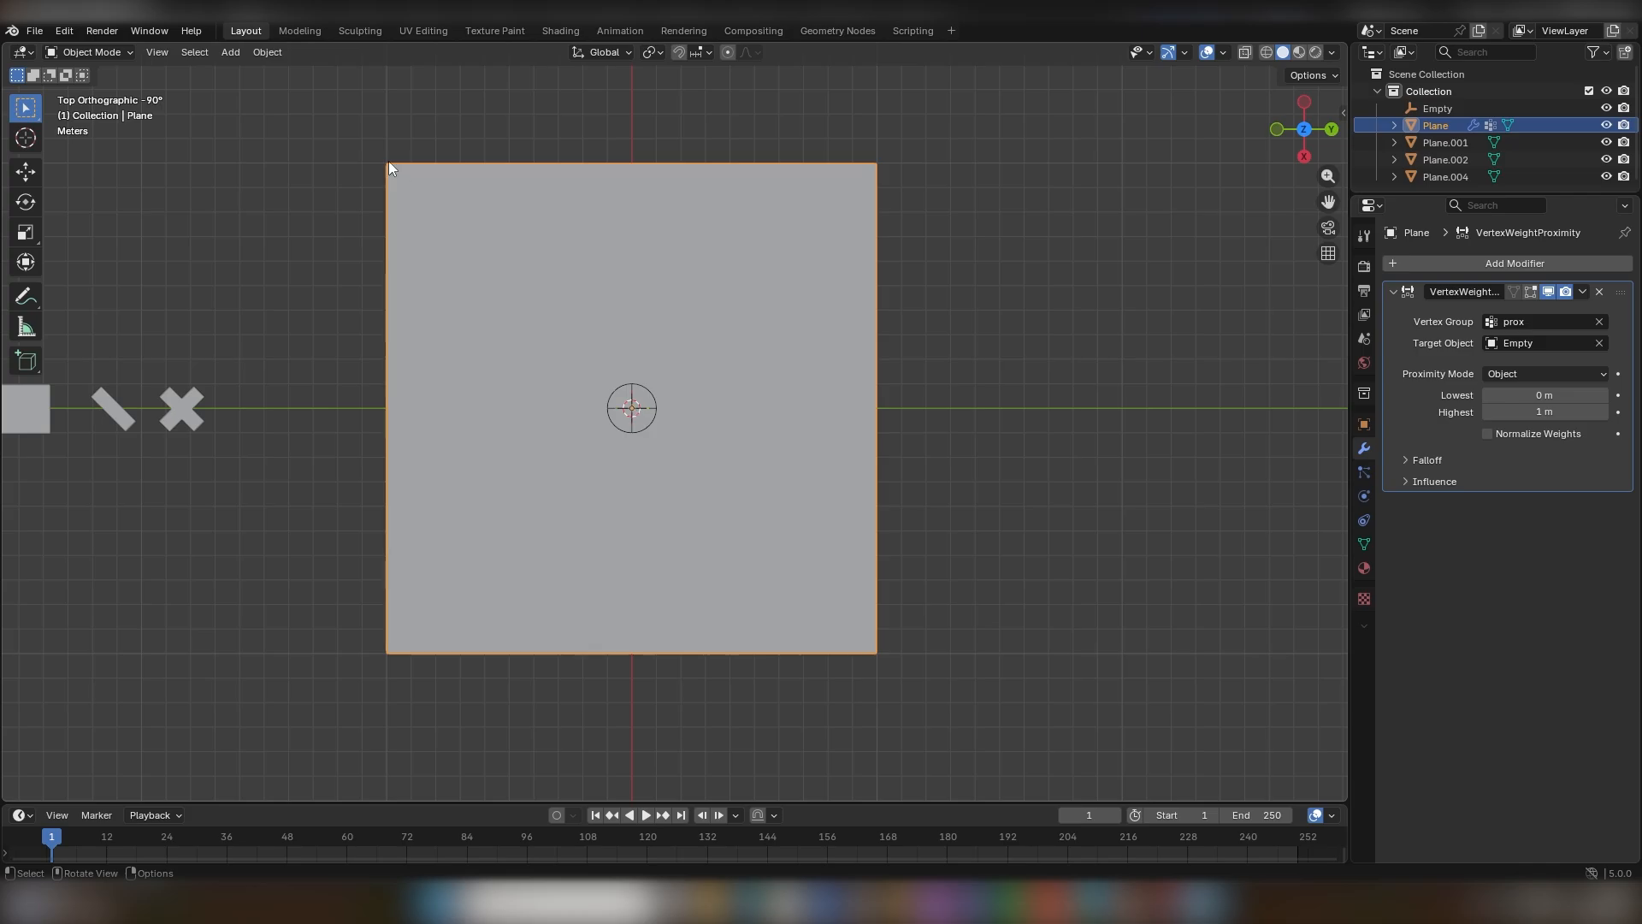
In Weight Paint mode, set the modifier's Proximity Mode to Geometry with Highest at 9.4 m and Normalize Weights enabled.
click(77, 53)
click(105, 146)
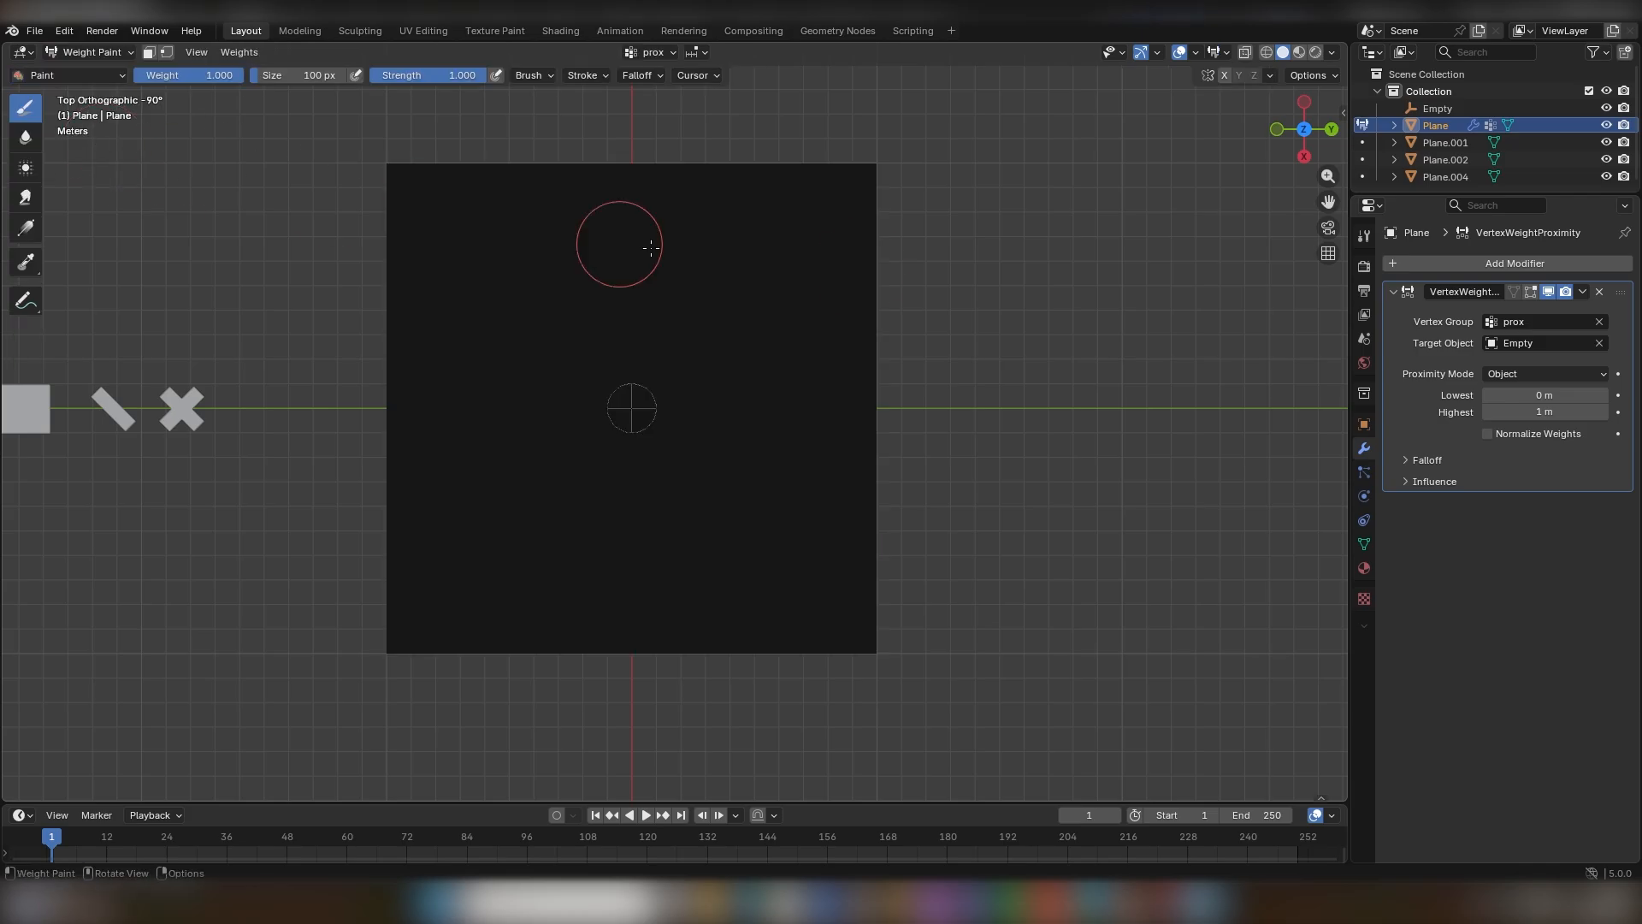
click(1528, 375)
click(1511, 412)
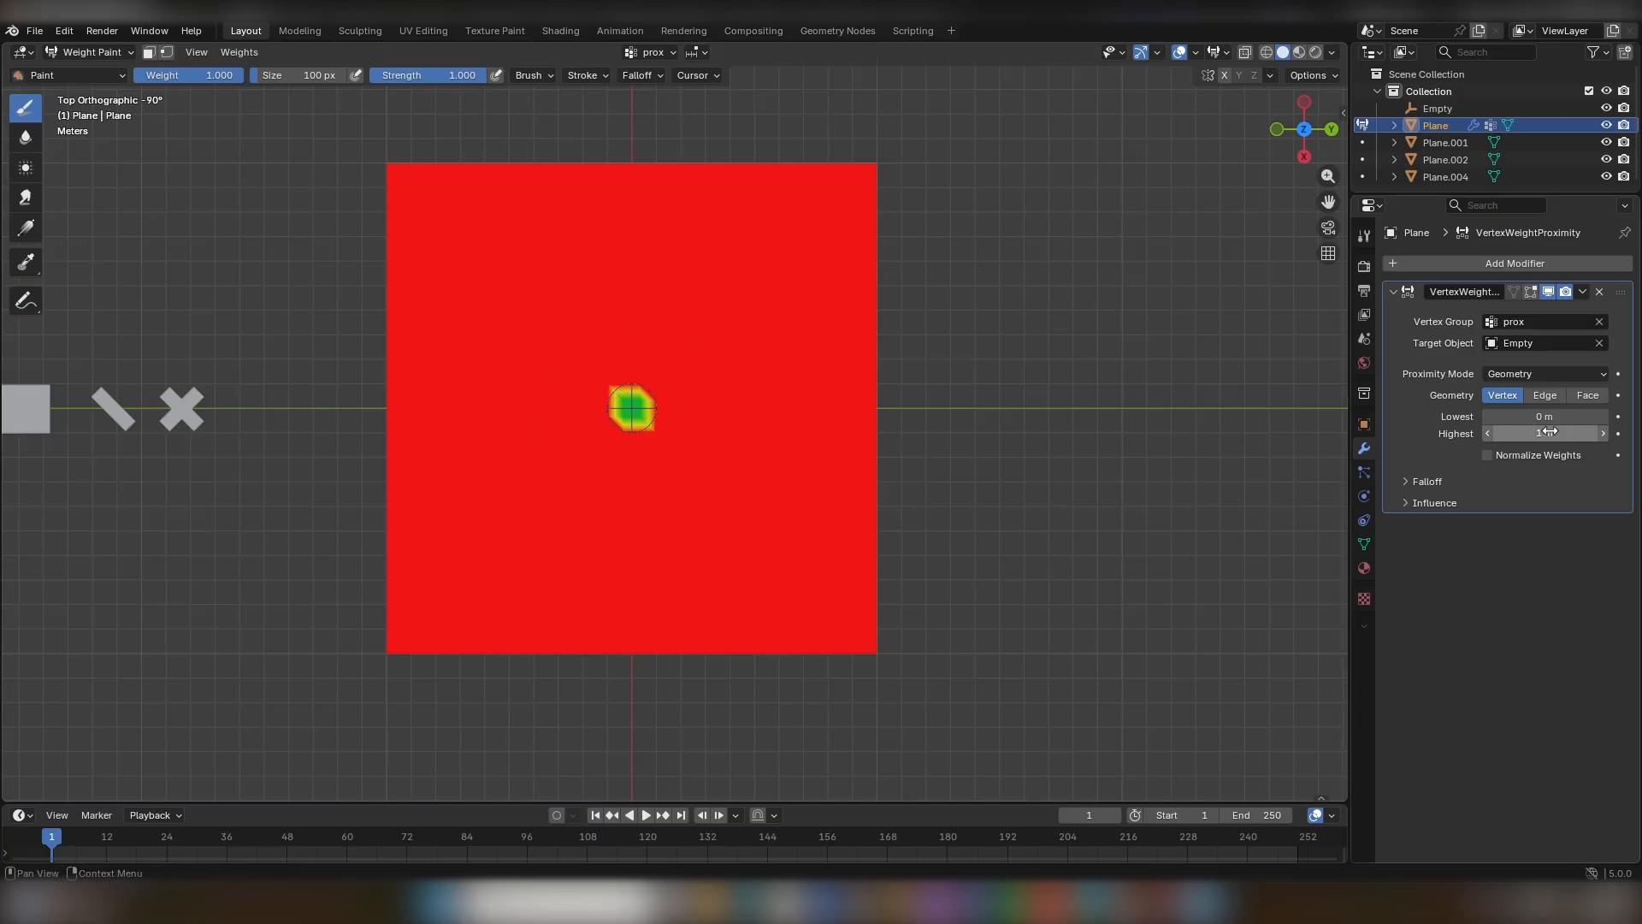
mouse_move(1545, 432)
mouse_down()
mouse_move(1625, 433)
mouse_move(1593, 433)
mouse_up()
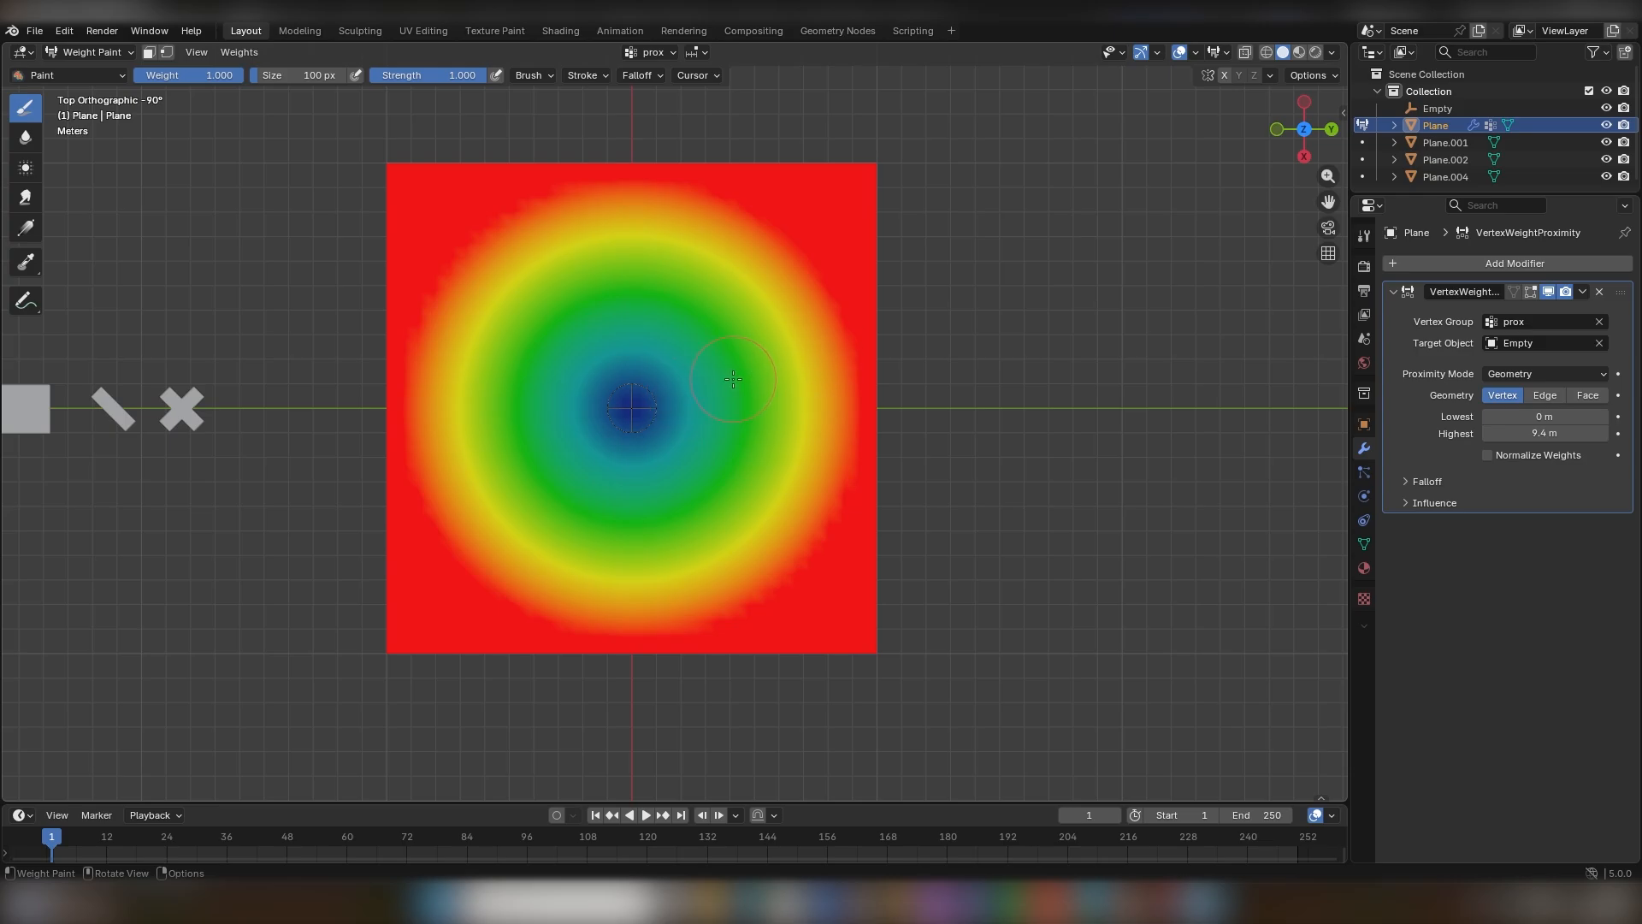
click(1488, 456)
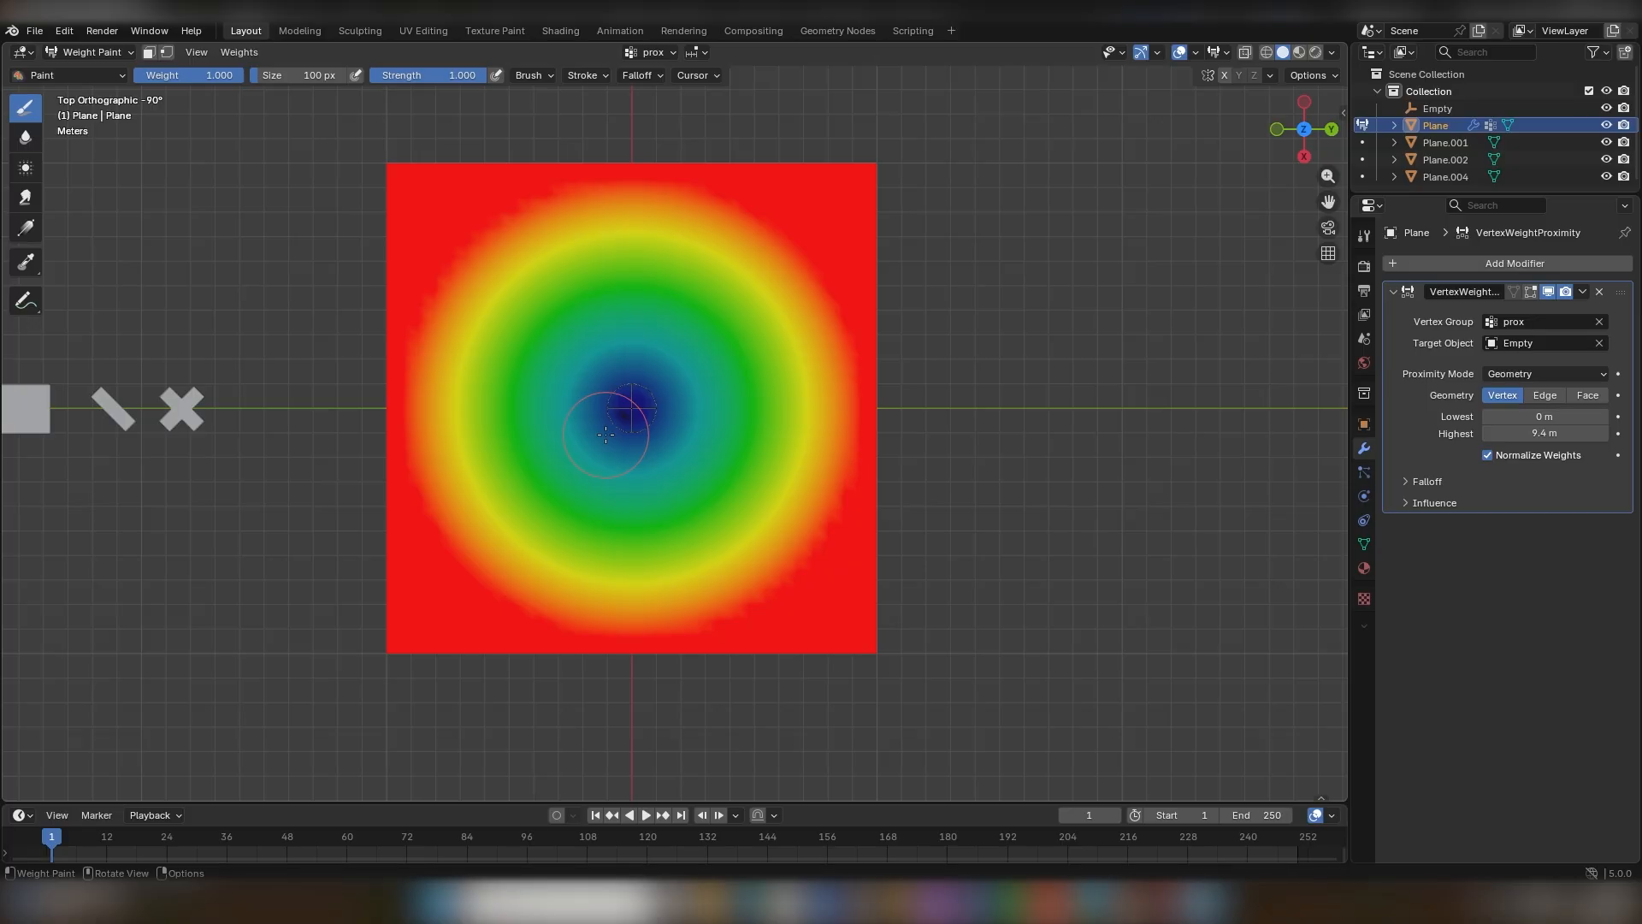
Add an Instance on Elements modifier to the large plane.
key(shift+a)
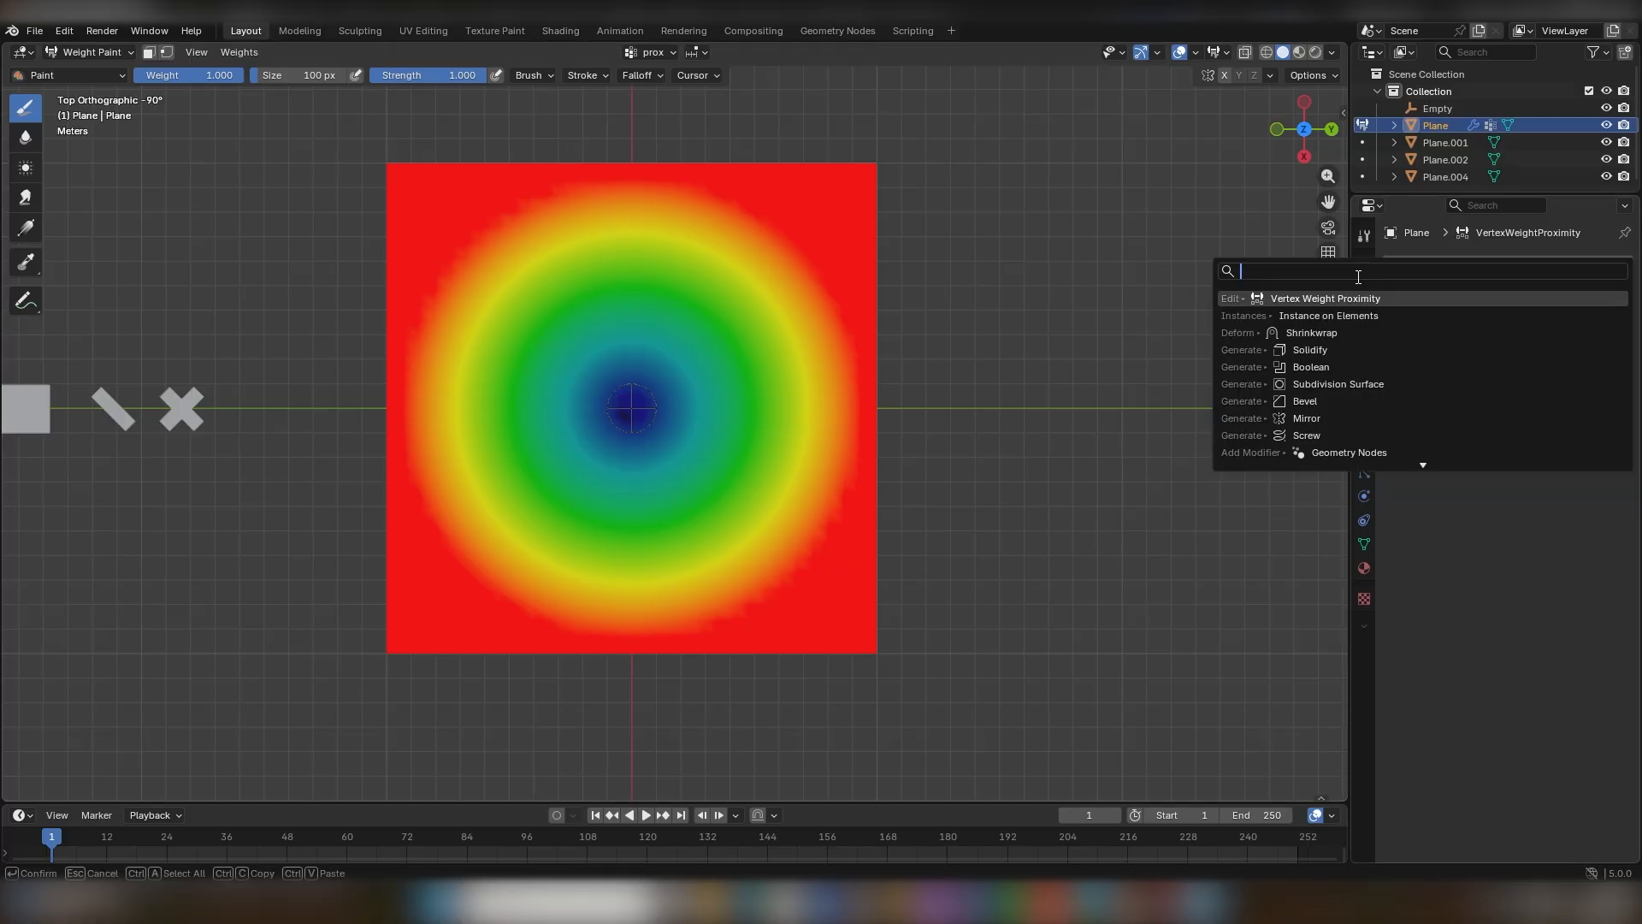
text(inst)
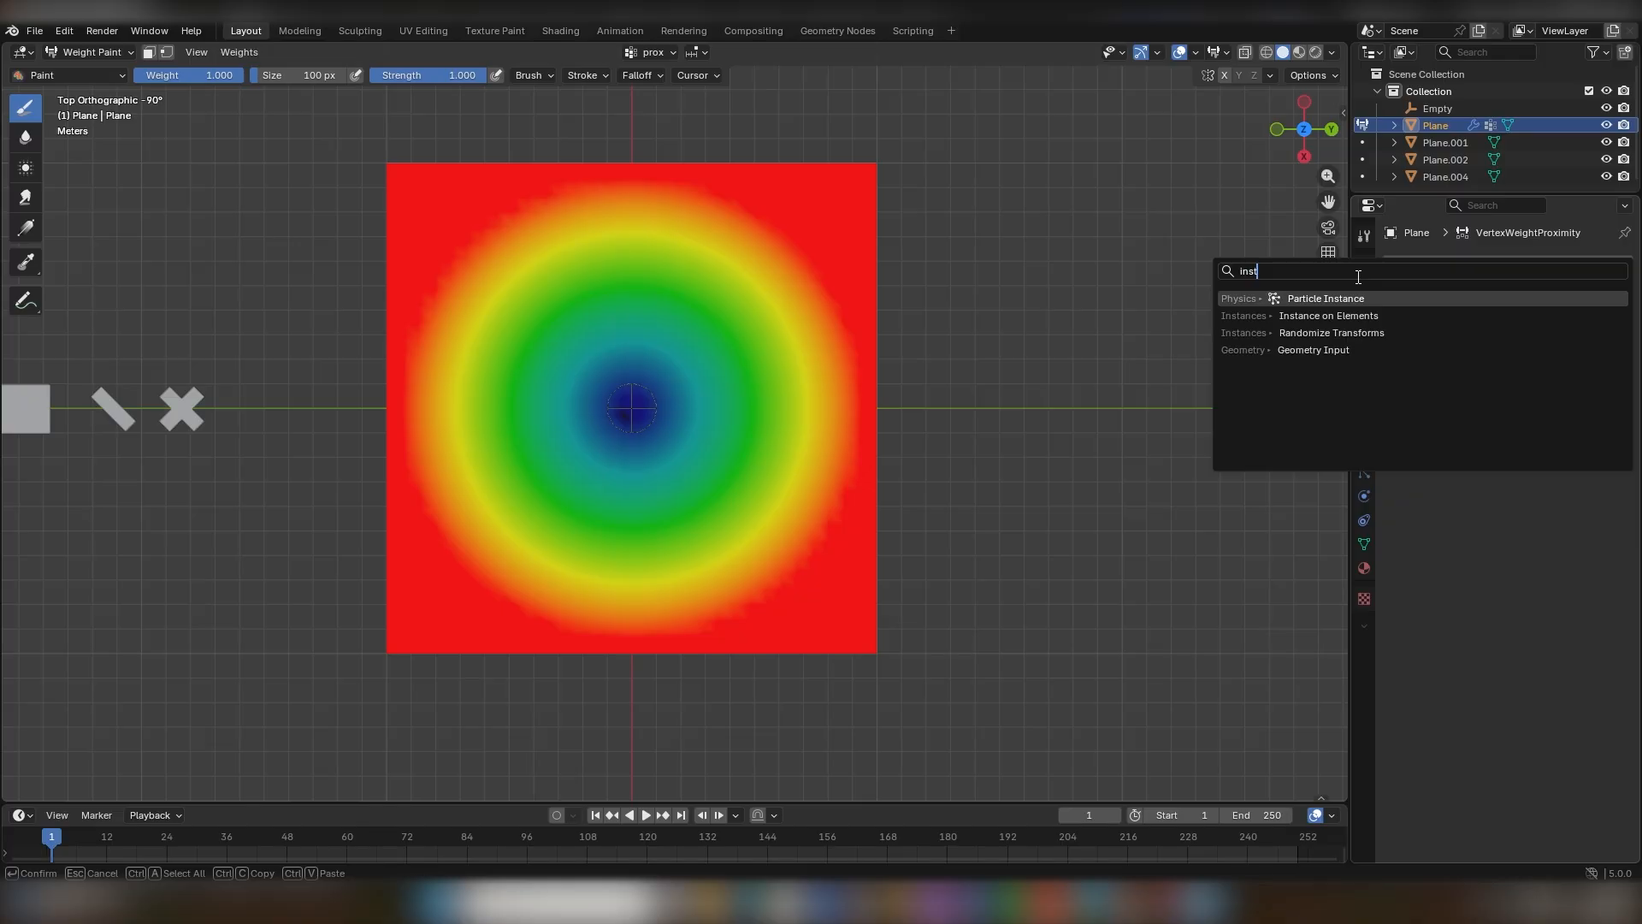
click(1437, 316)
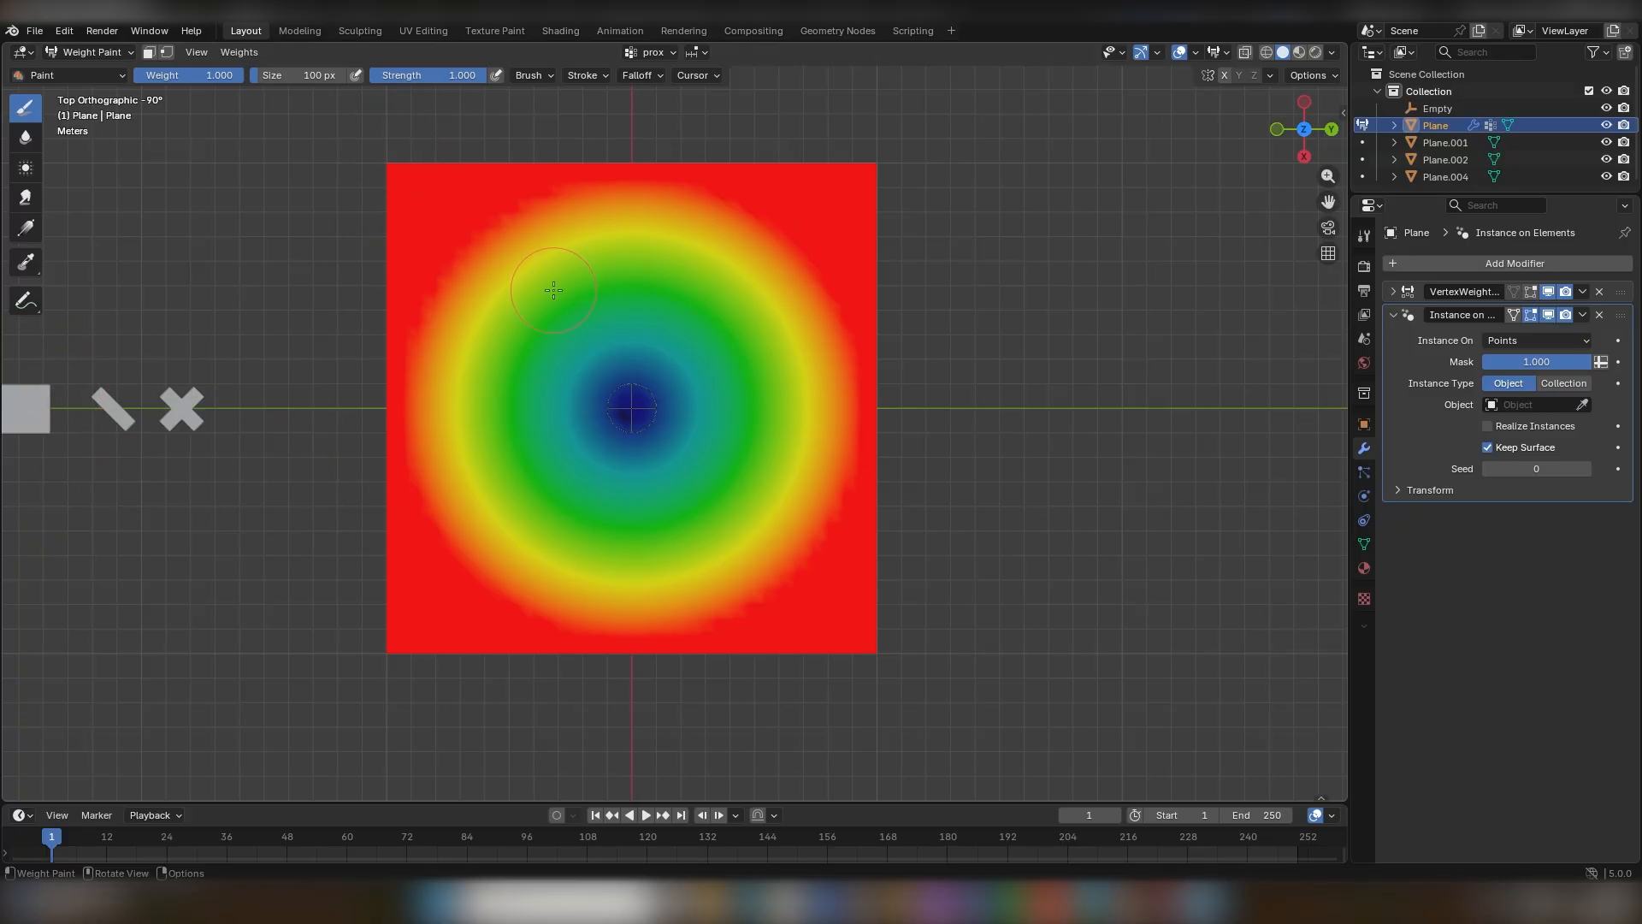
Switch to Object Mode and set the small cross shape as the Instance on Elements modifier's instance object.
click(90, 52)
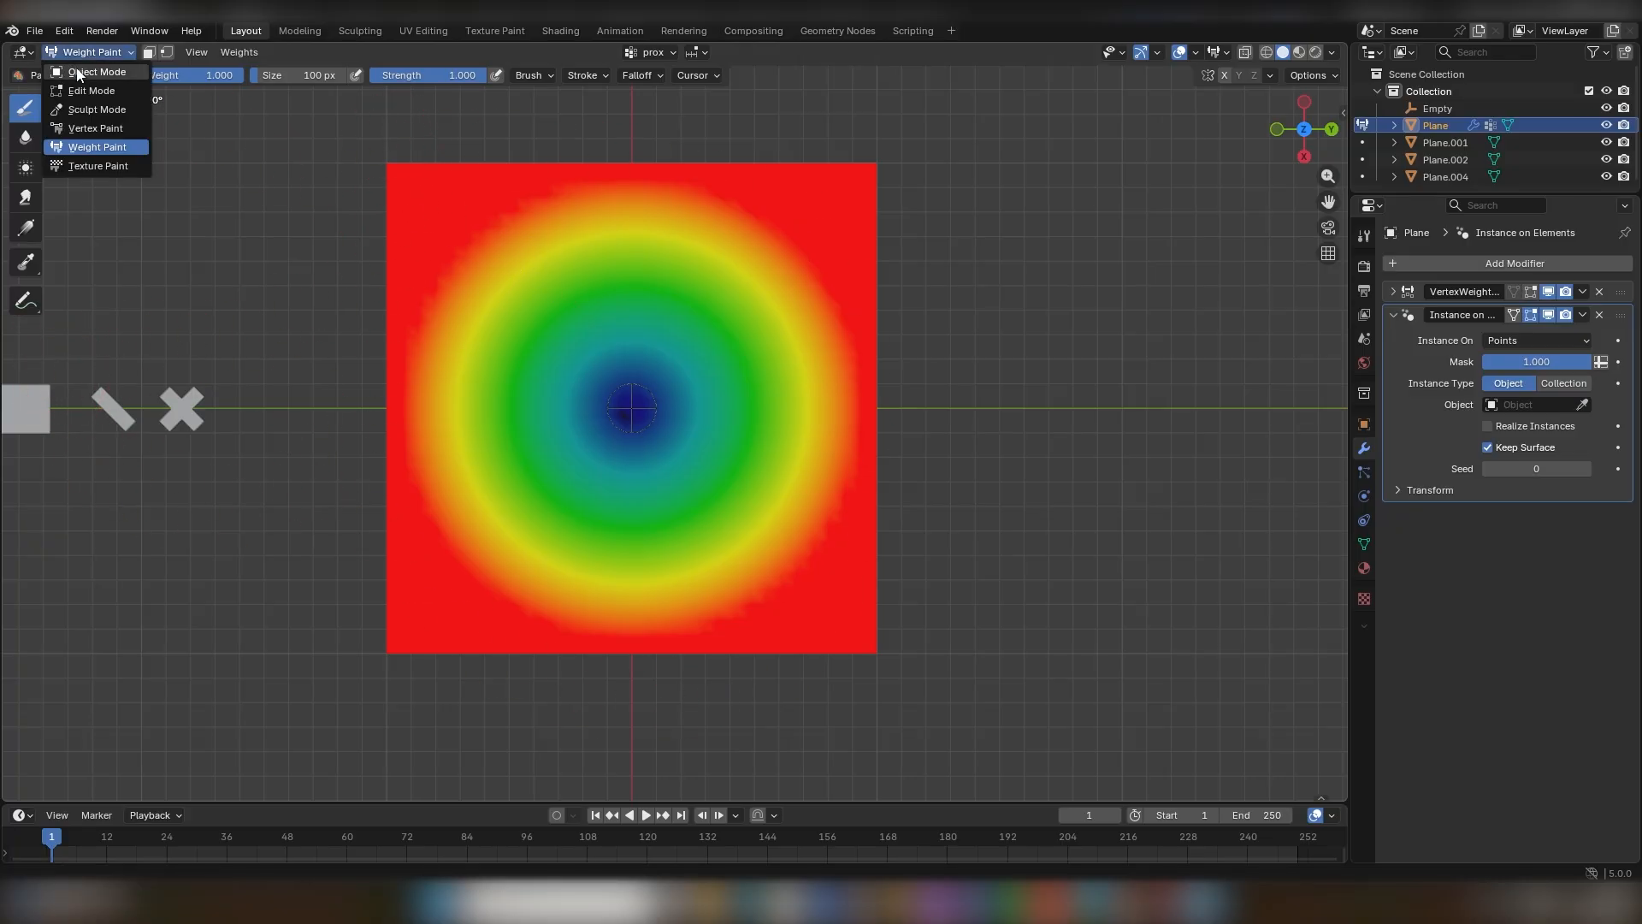
click(79, 70)
scroll(221, 349, down, 2)
click(240, 366)
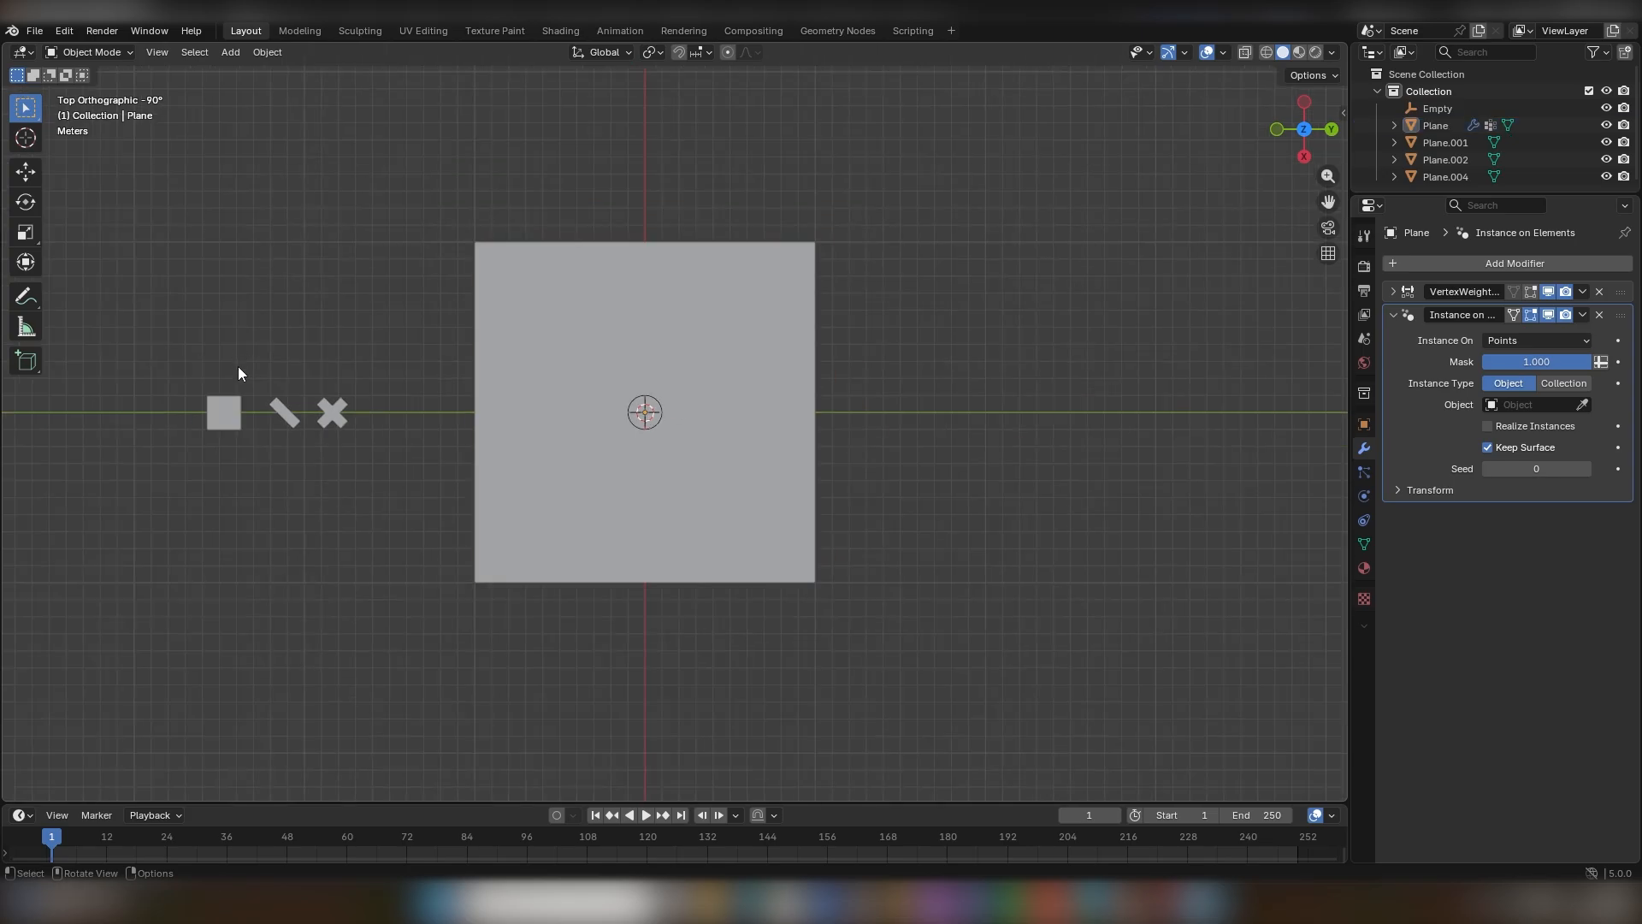
drag(188, 337, 360, 512)
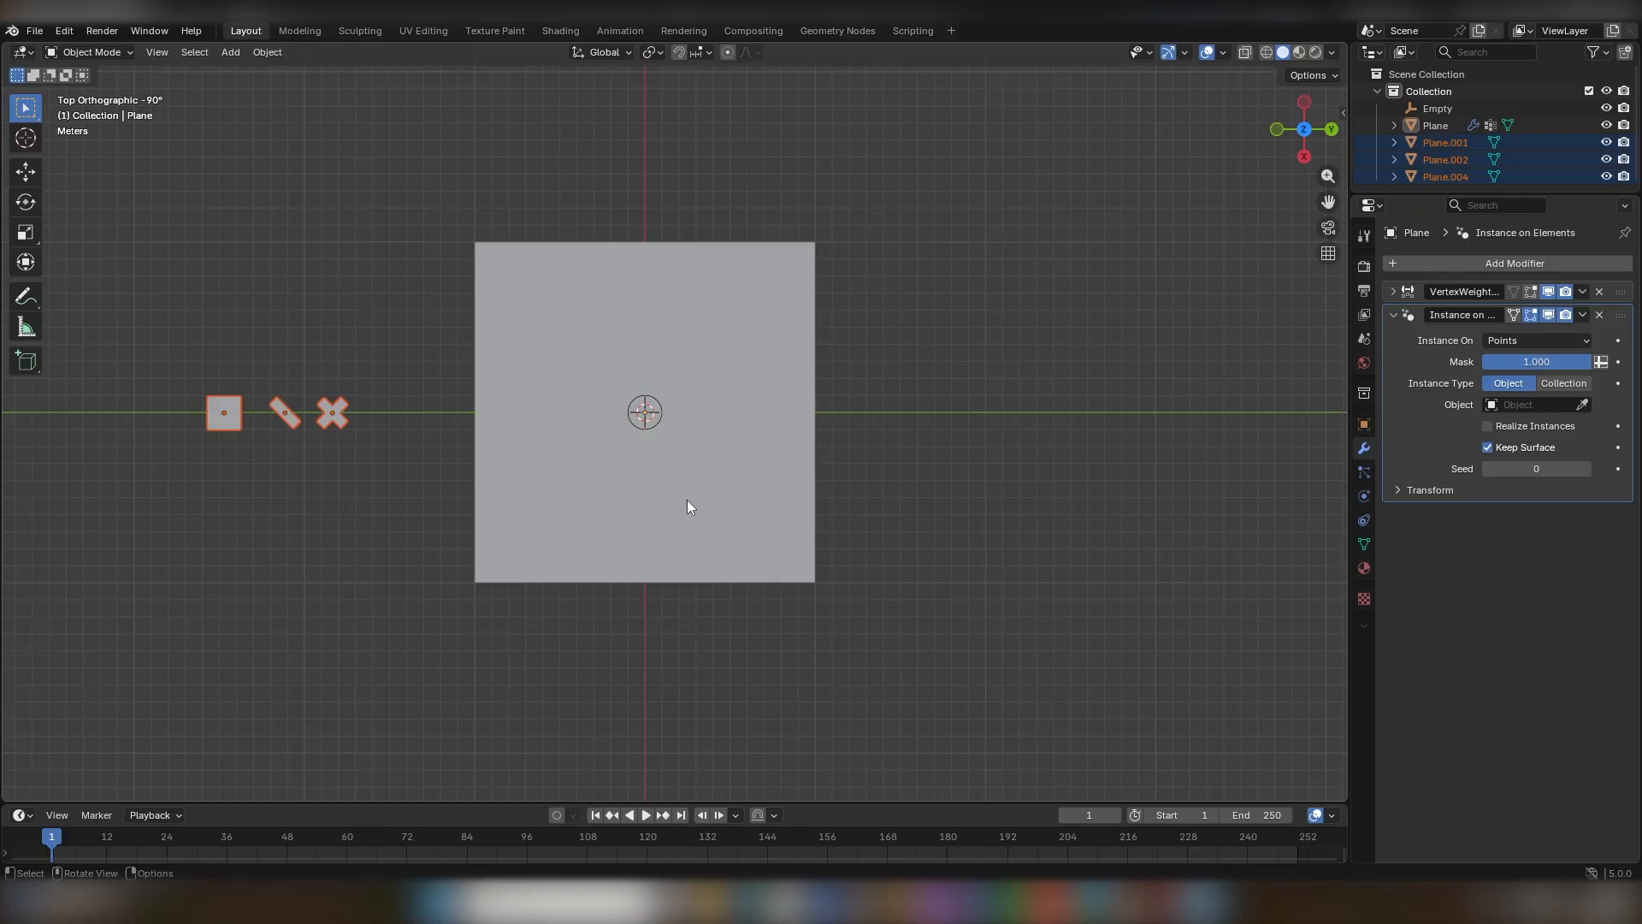
click(377, 378)
click(1582, 405)
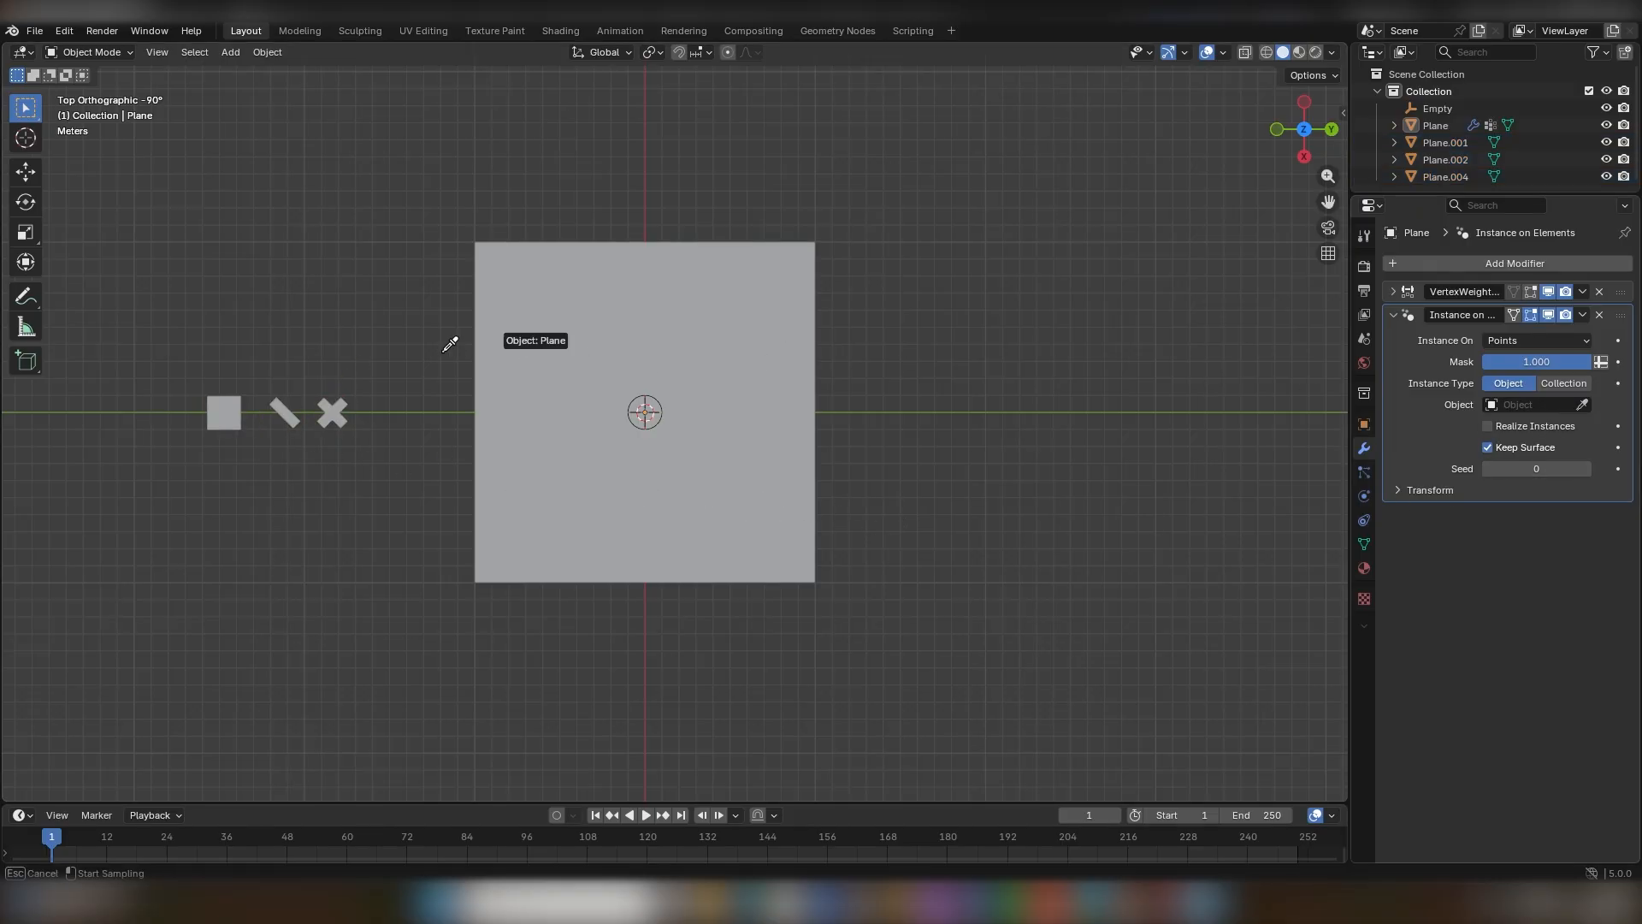
click(333, 411)
Turn off Keep Surface in the Instance on Elements modifier and check the instances from several angles.
scroll(551, 374, up, 2)
middle_drag(551, 374, 1401, 522)
click(1490, 447)
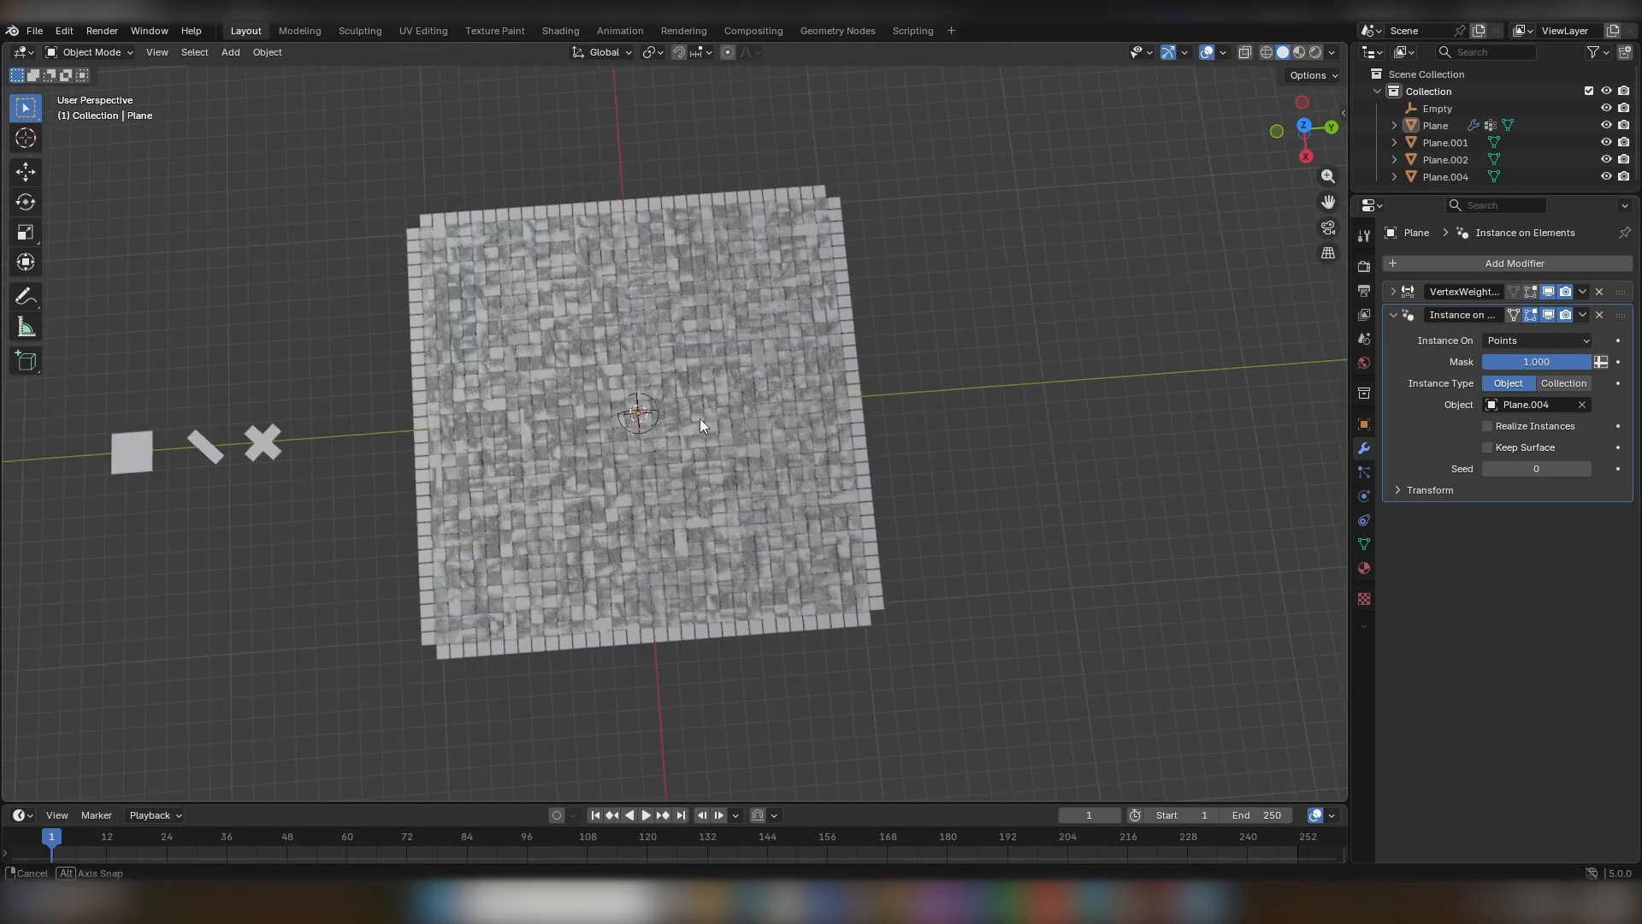
middle_drag(699, 419, 397, 671)
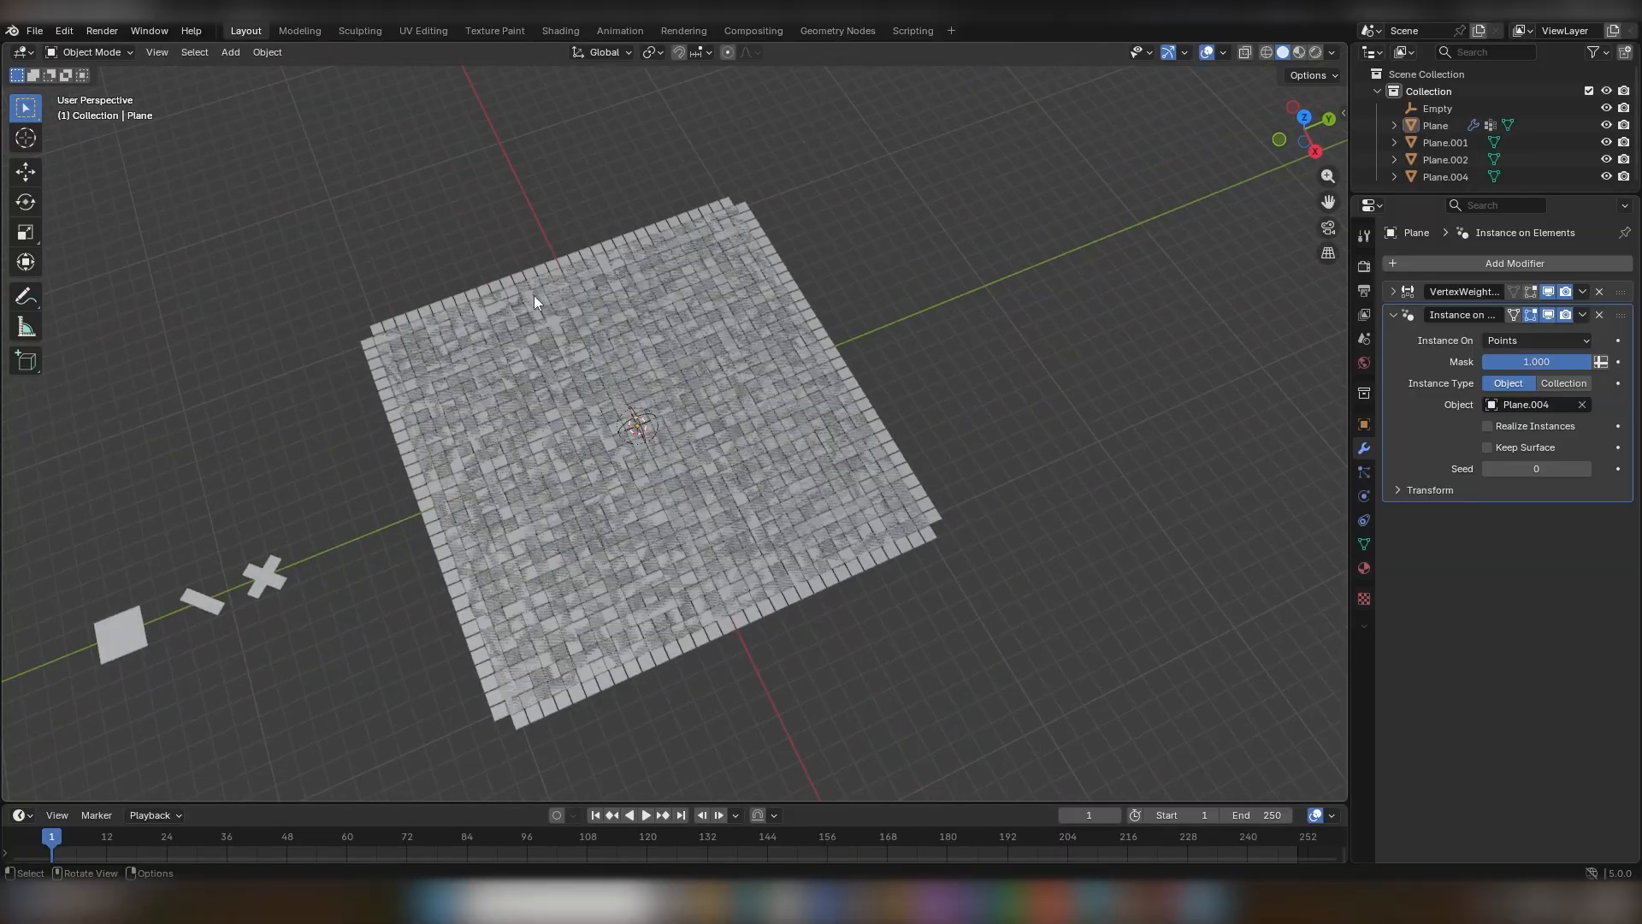
middle_drag(534, 295, 767, 485)
Move the square, bar and cross shapes into a new collection named Elements.
alt+middle_drag(577, 457, 451, 484)
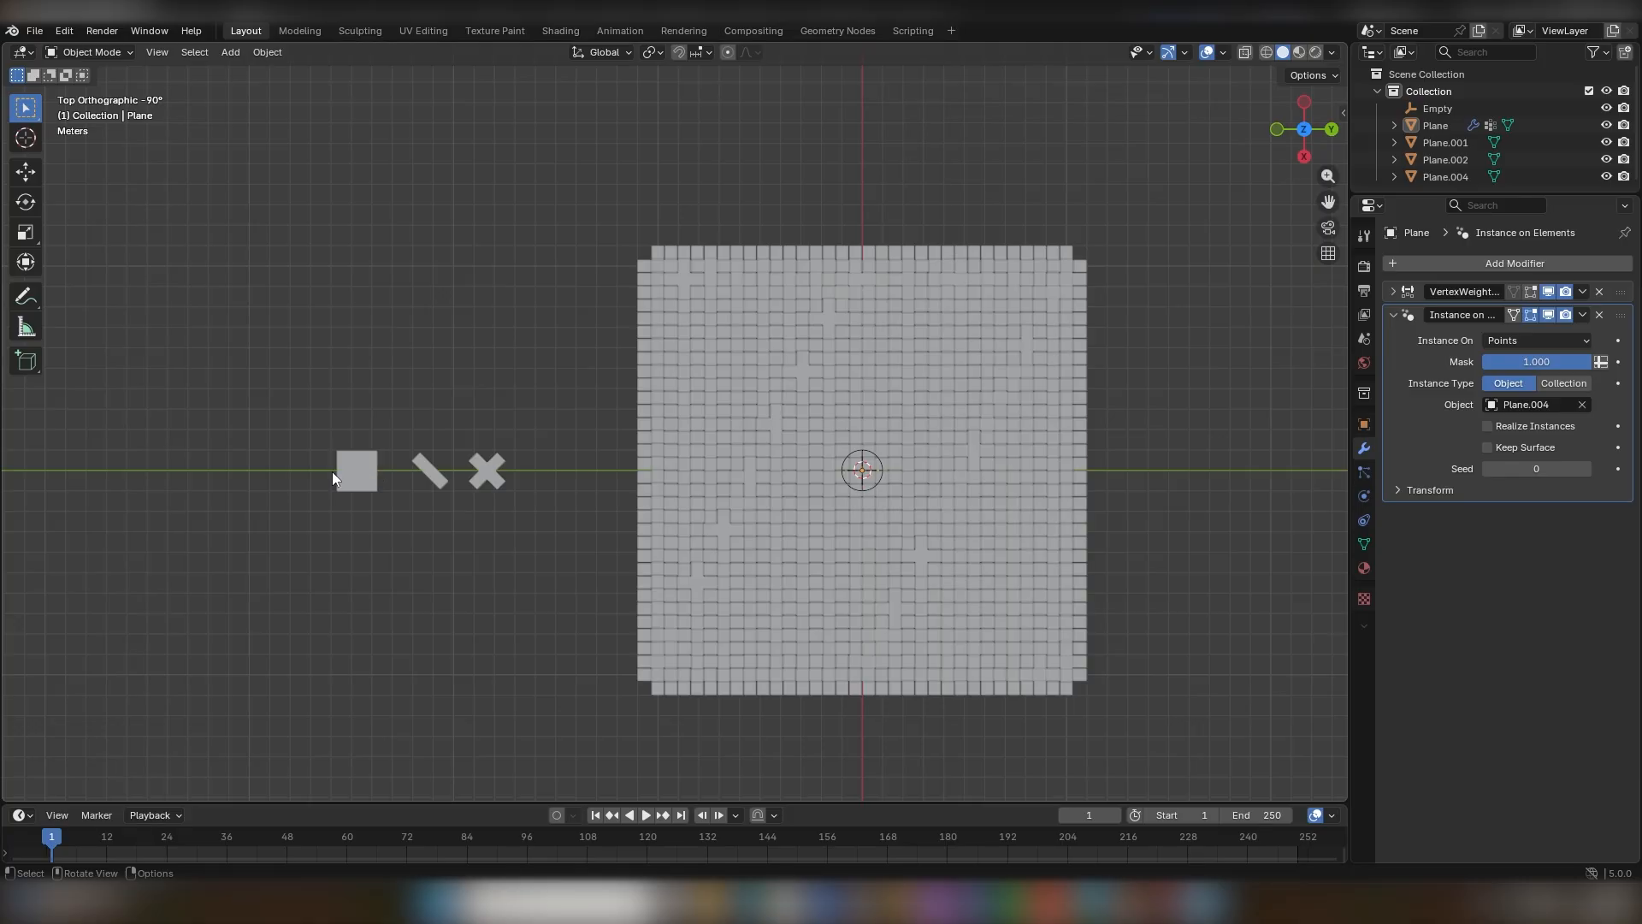
drag(292, 380, 552, 549)
key(m)
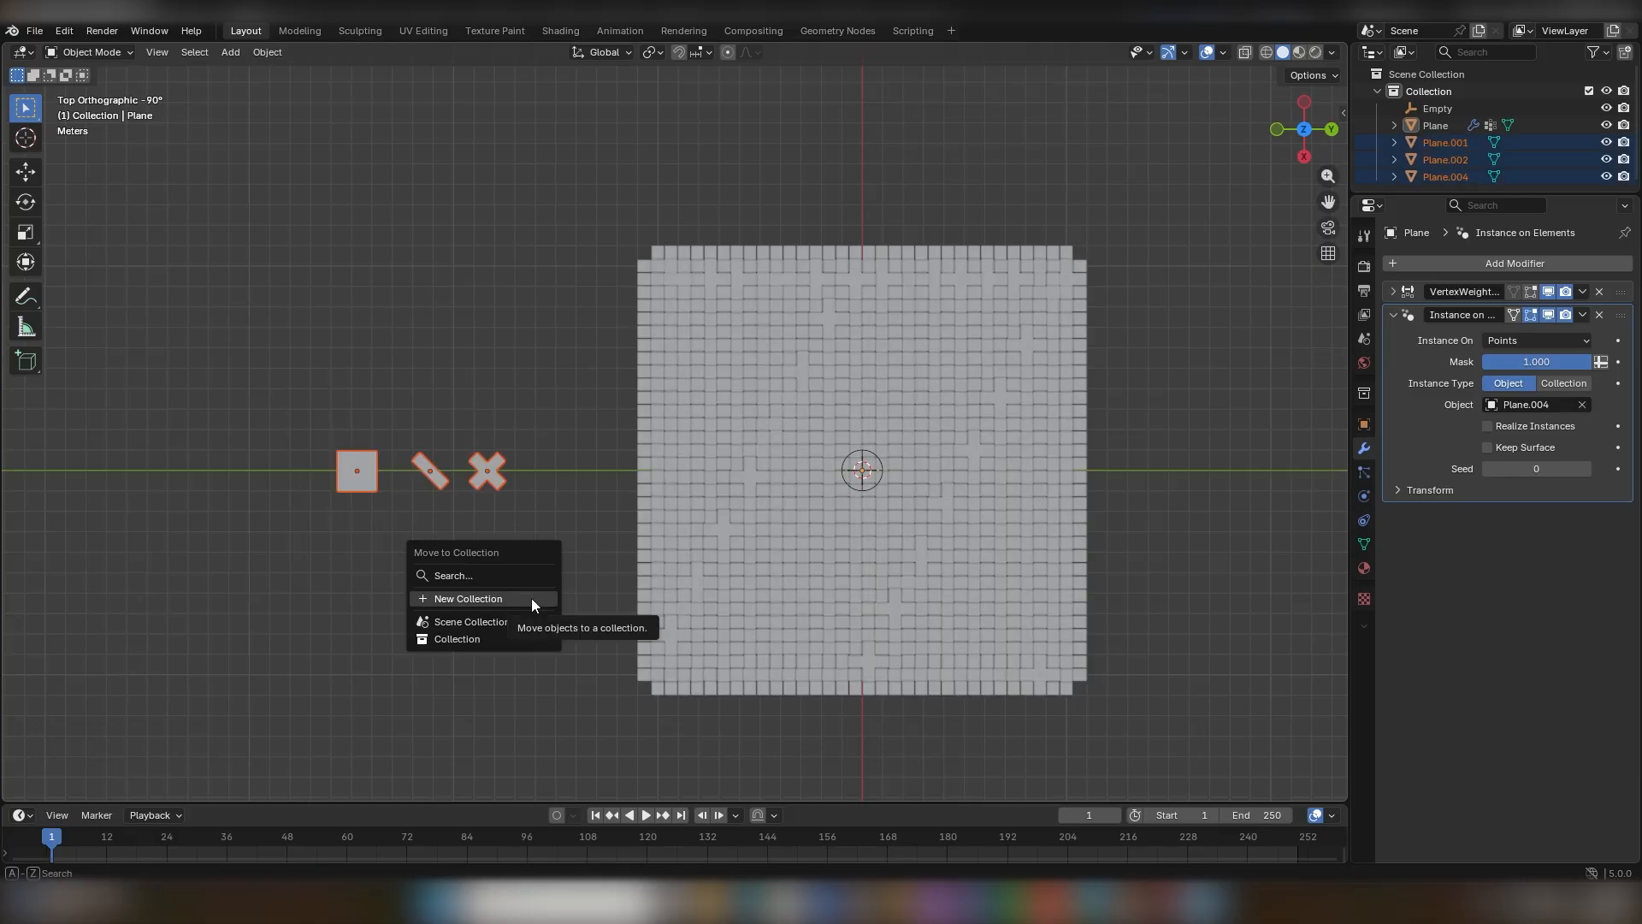
click(531, 597)
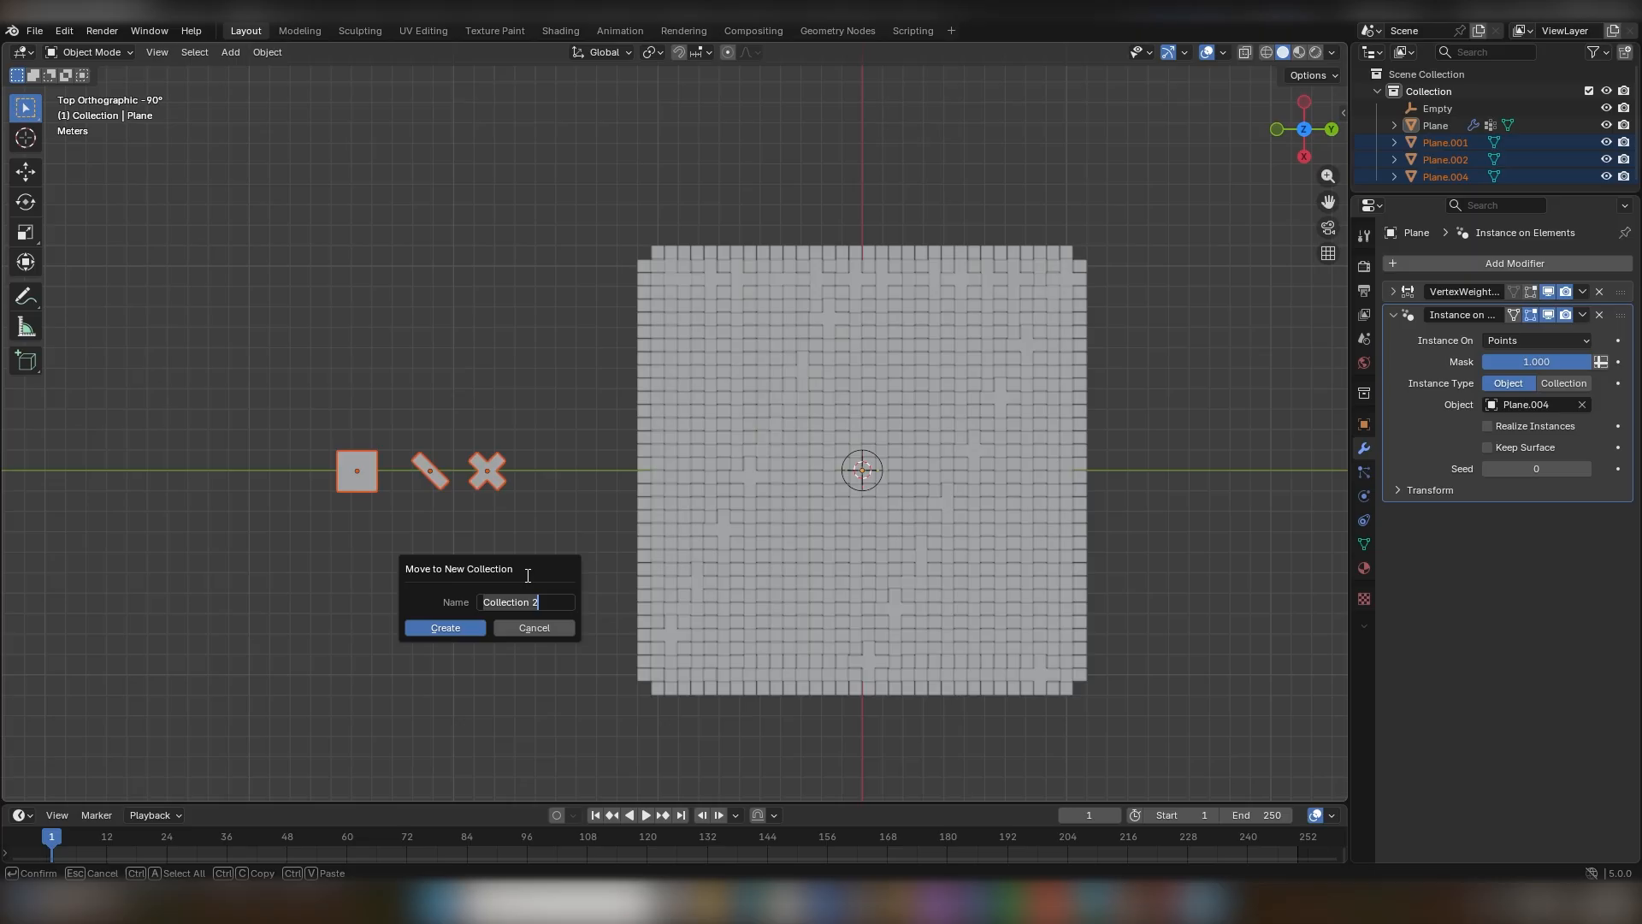
text(Elements)
key(Return)
click(438, 628)
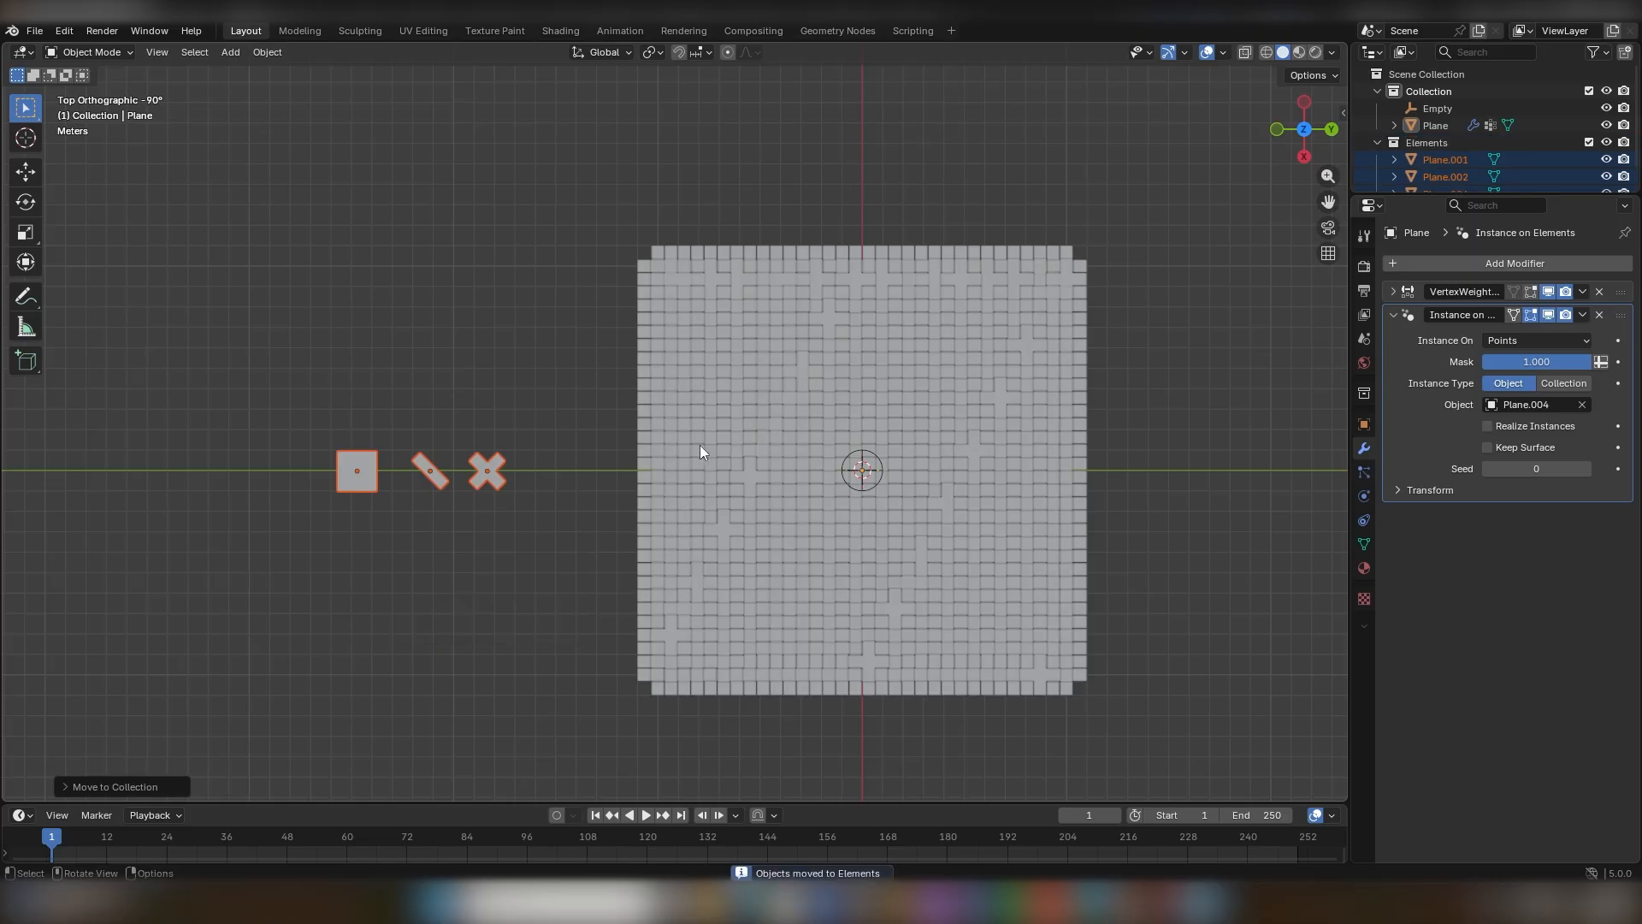
Set the modifier's Instance Type to Collection and choose the Elements collection.
click(1558, 383)
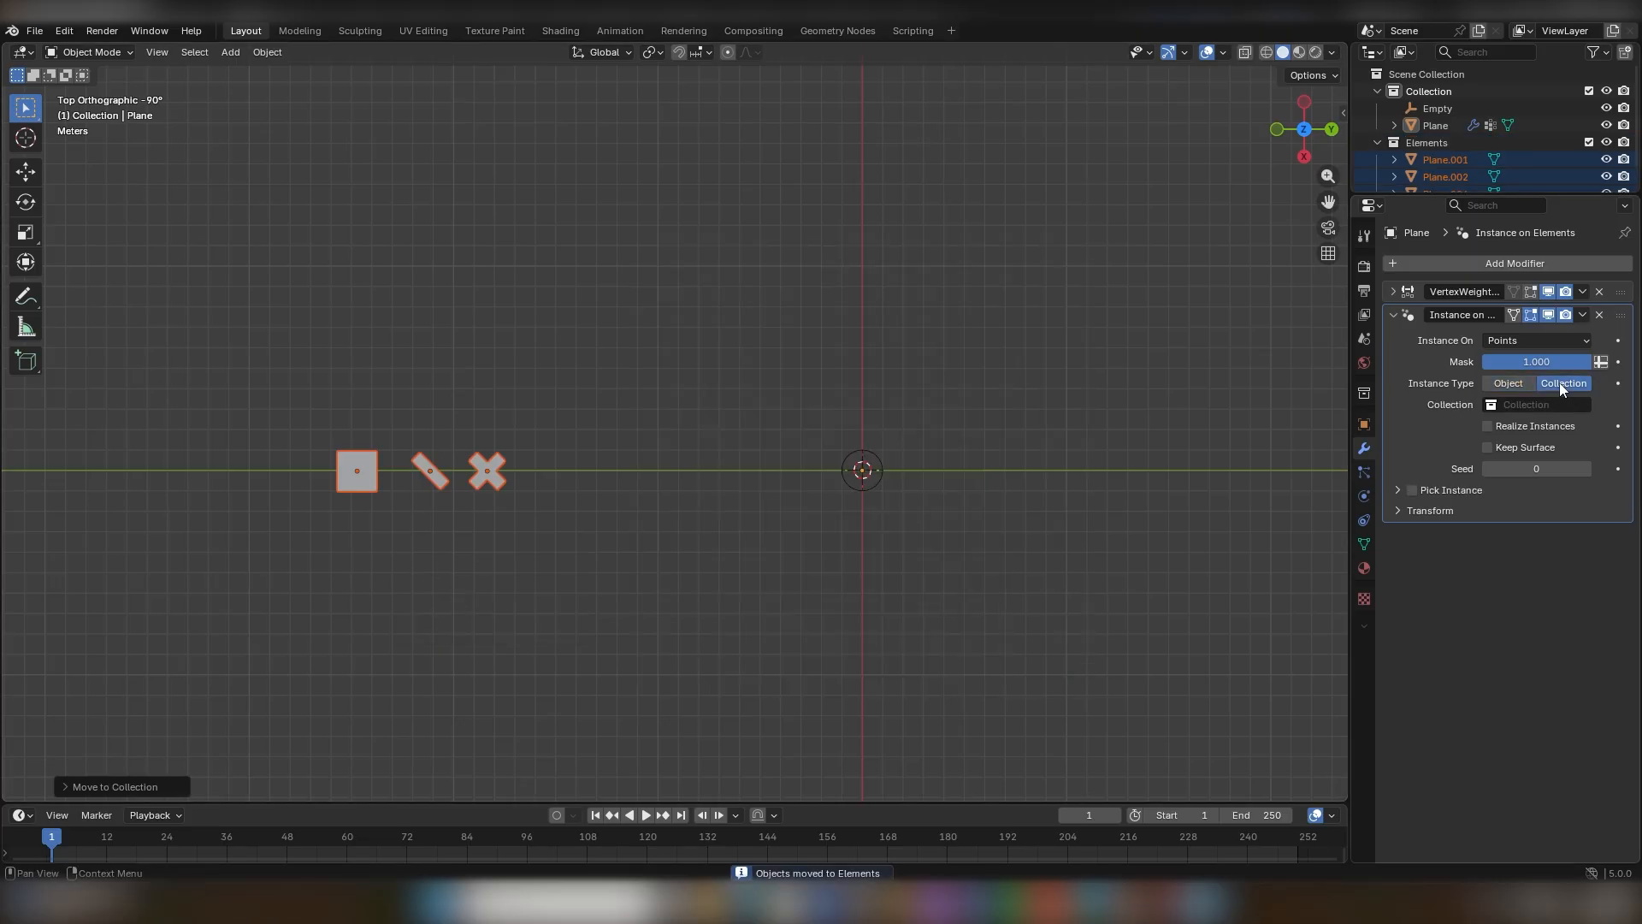
click(1511, 404)
click(1558, 433)
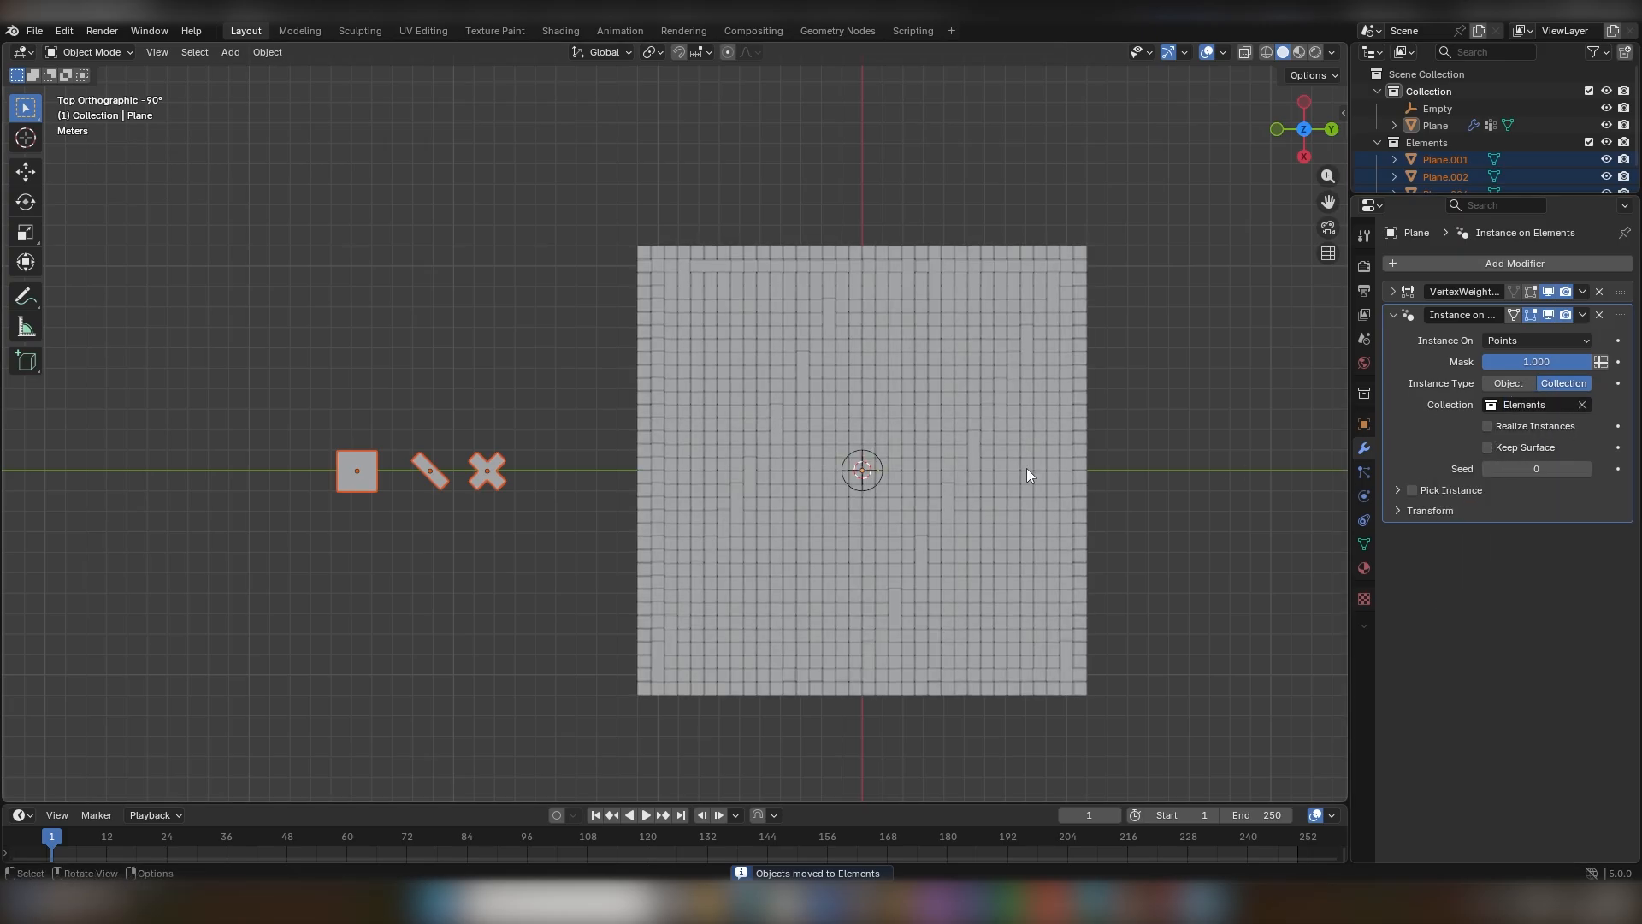
scroll(672, 395, up, 5)
scroll(670, 400, down, 5)
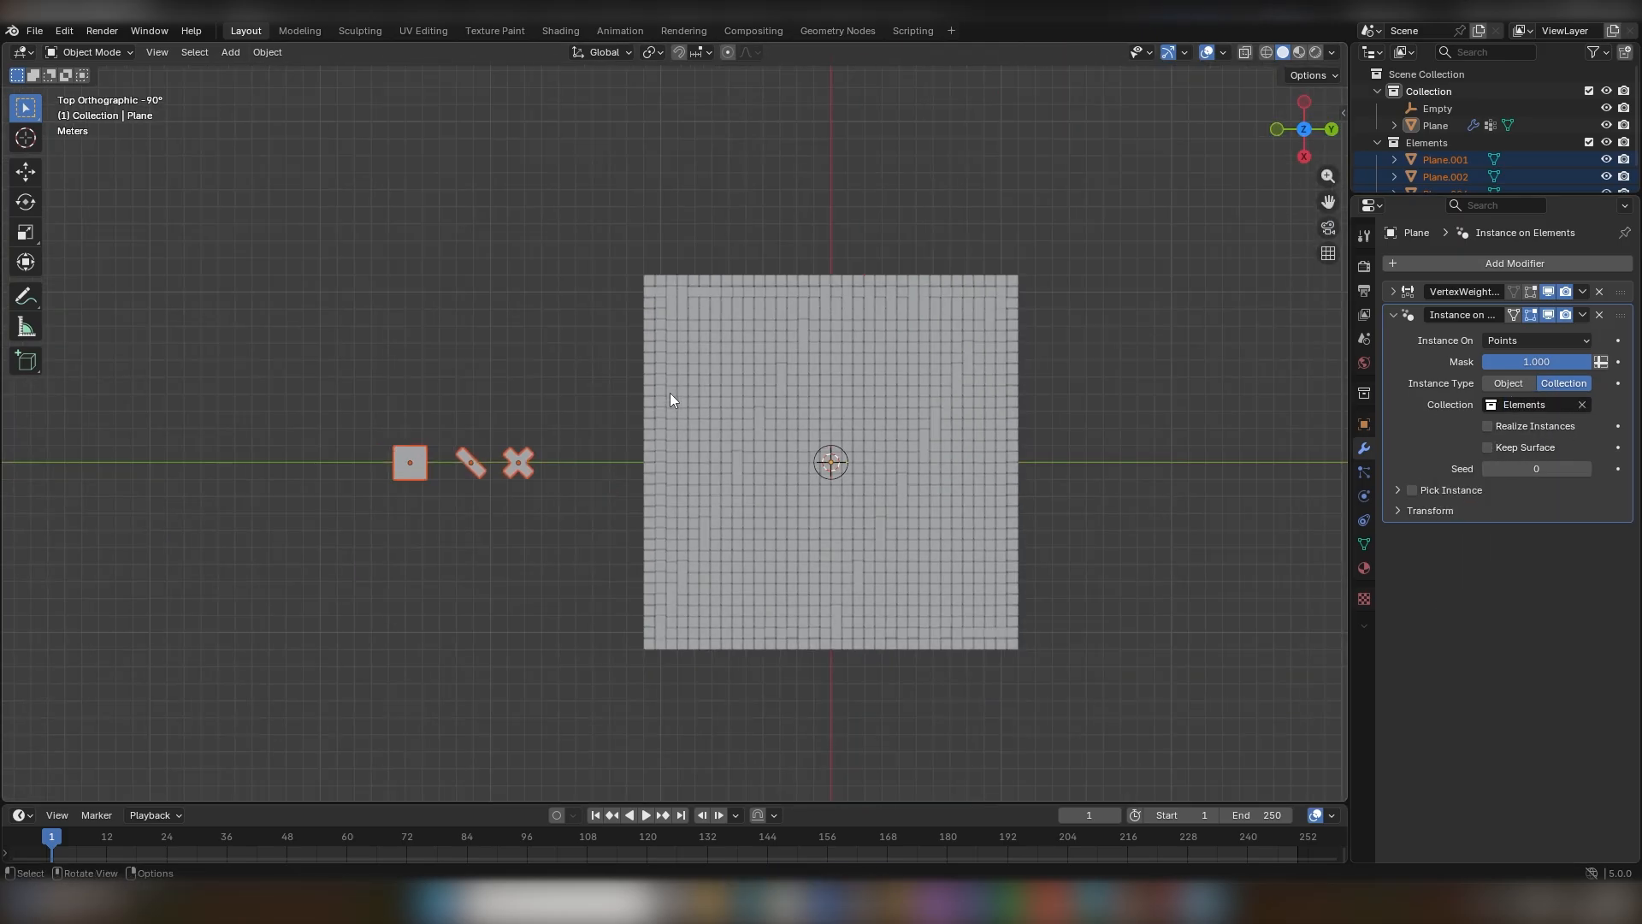
scroll(670, 395, up, 2)
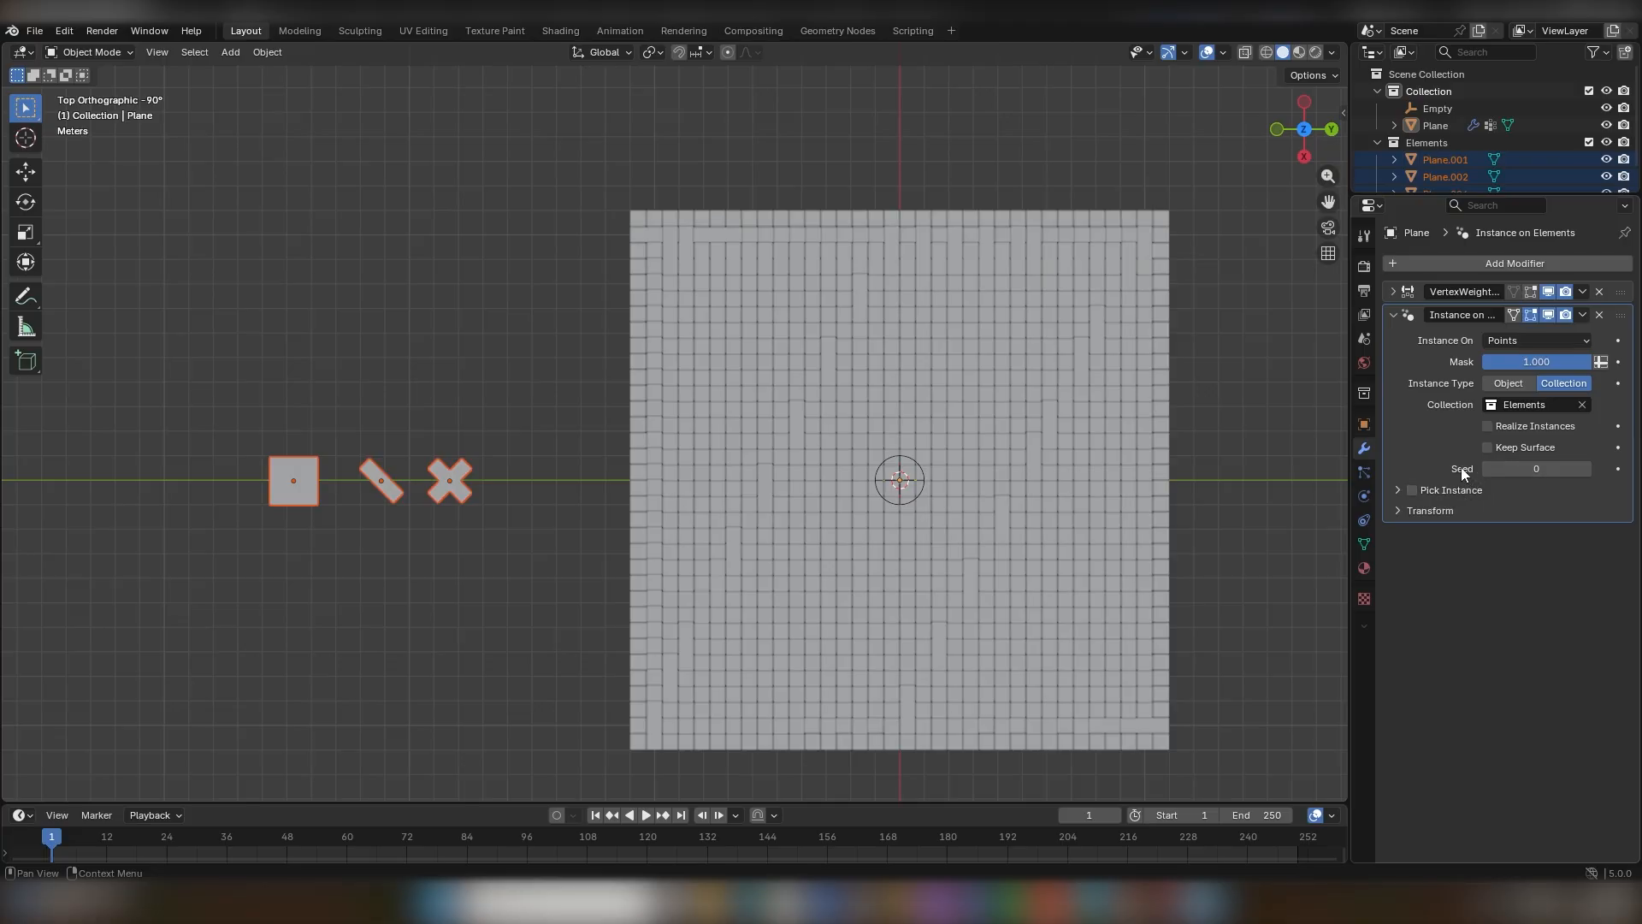
Set the transform pivot point to Individual Origins and scale the three small shapes down to a fraction of their size.
shift+middle_drag(897, 416, 813, 436)
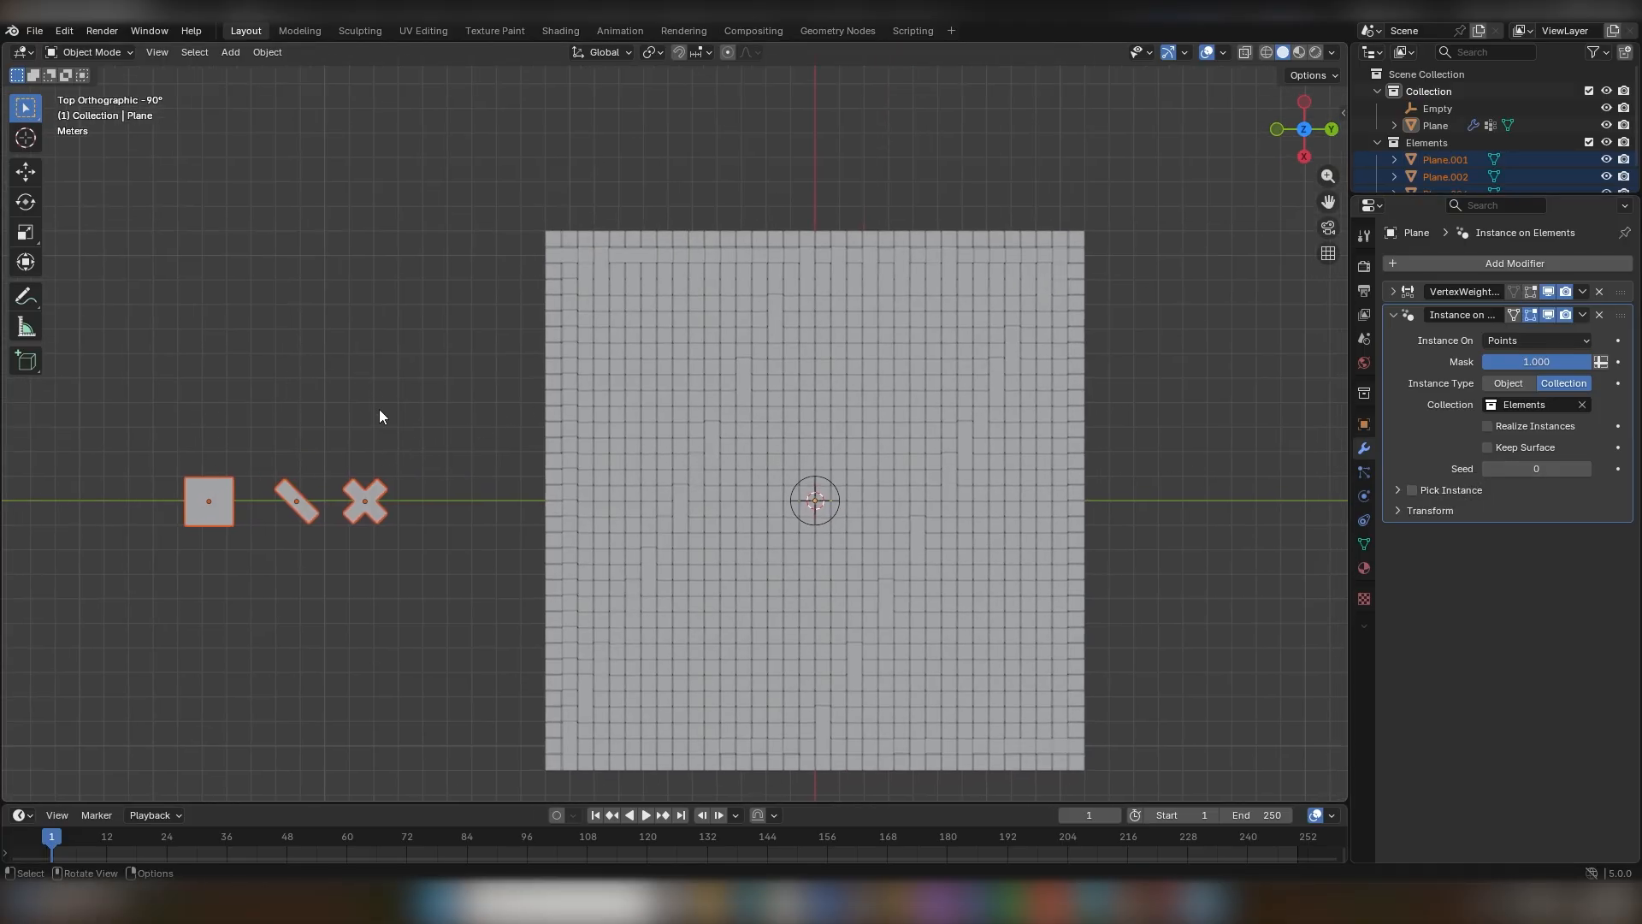
shift+middle_drag(336, 437, 358, 434)
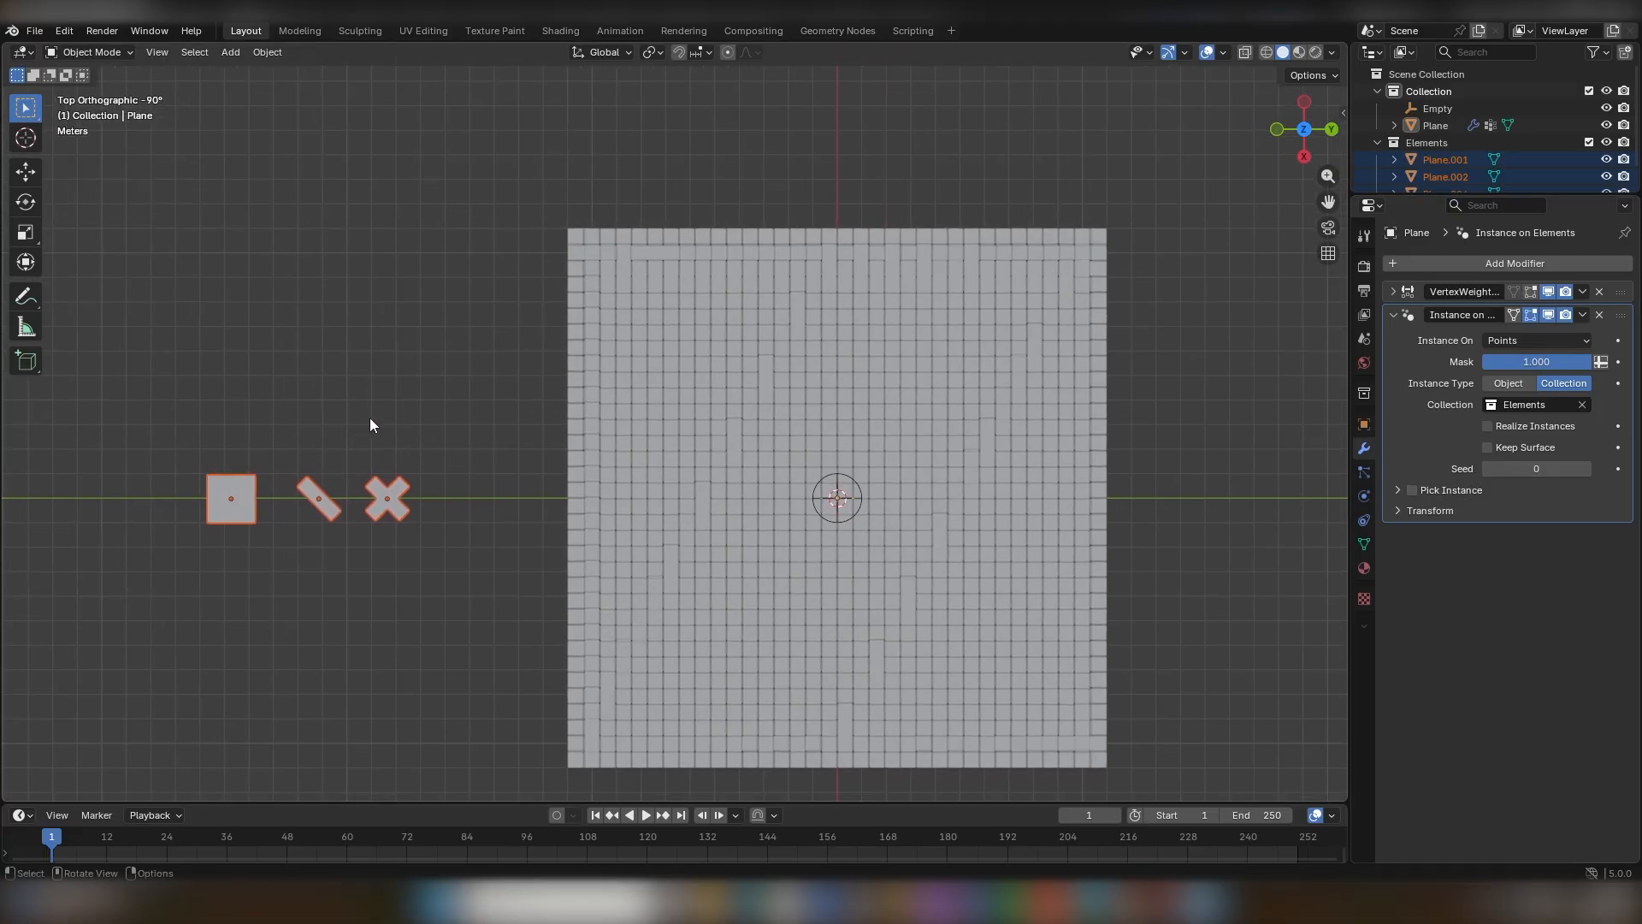
drag(166, 401, 485, 669)
click(650, 52)
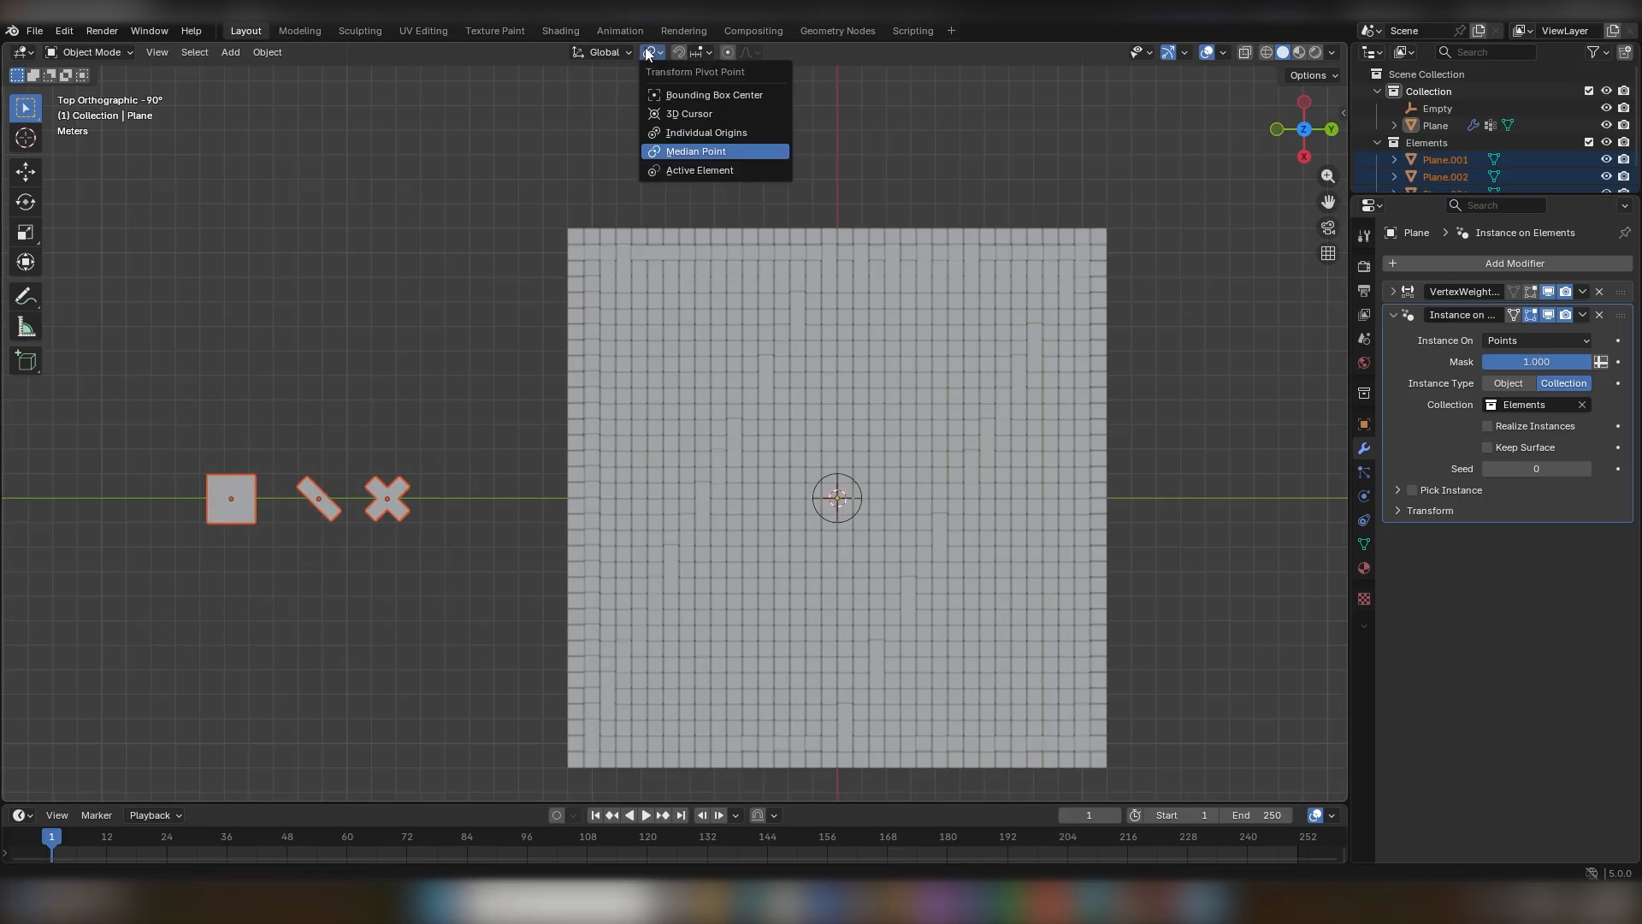
click(727, 131)
key(s)
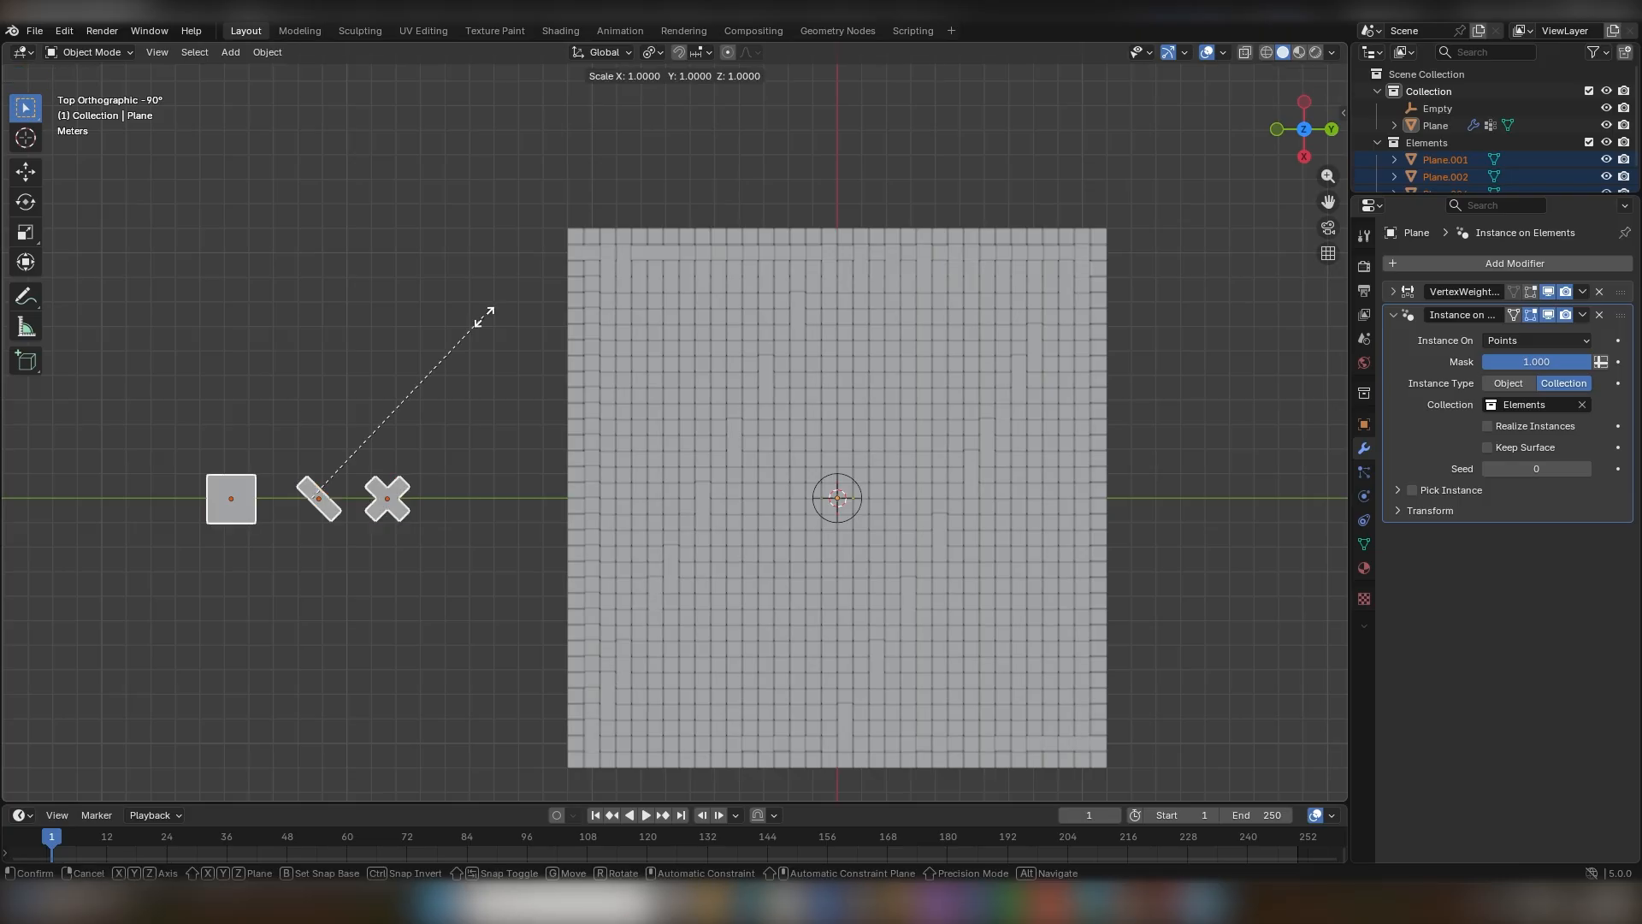
click(325, 476)
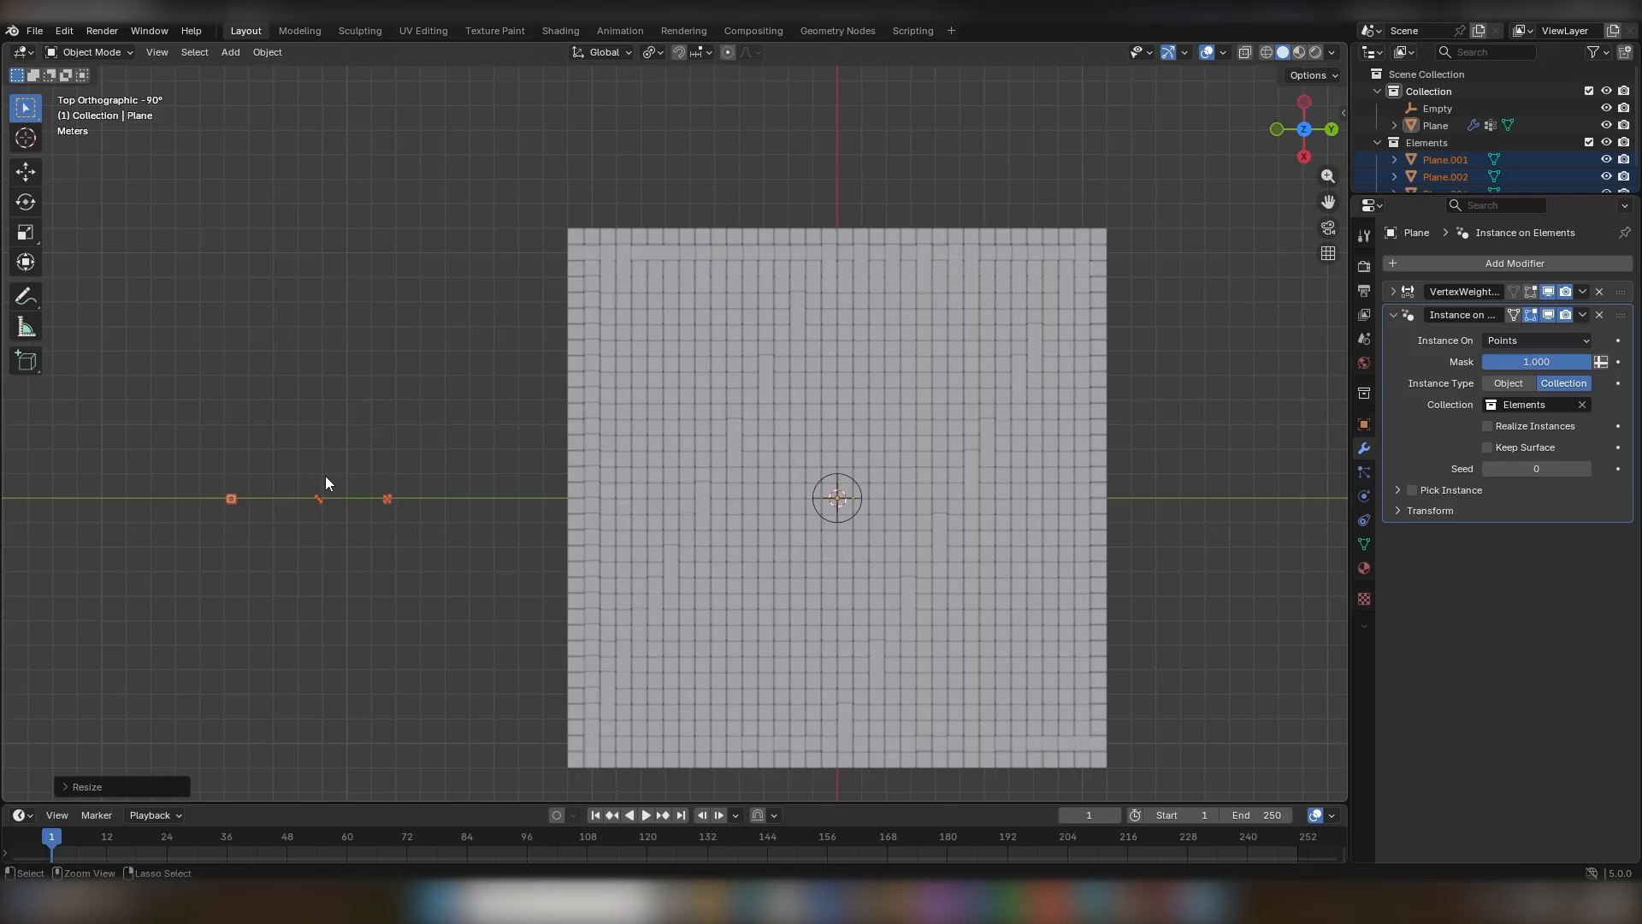
Apply the scale of the three small shapes and inspect the instances up close.
key(ctrl+a)
click(321, 475)
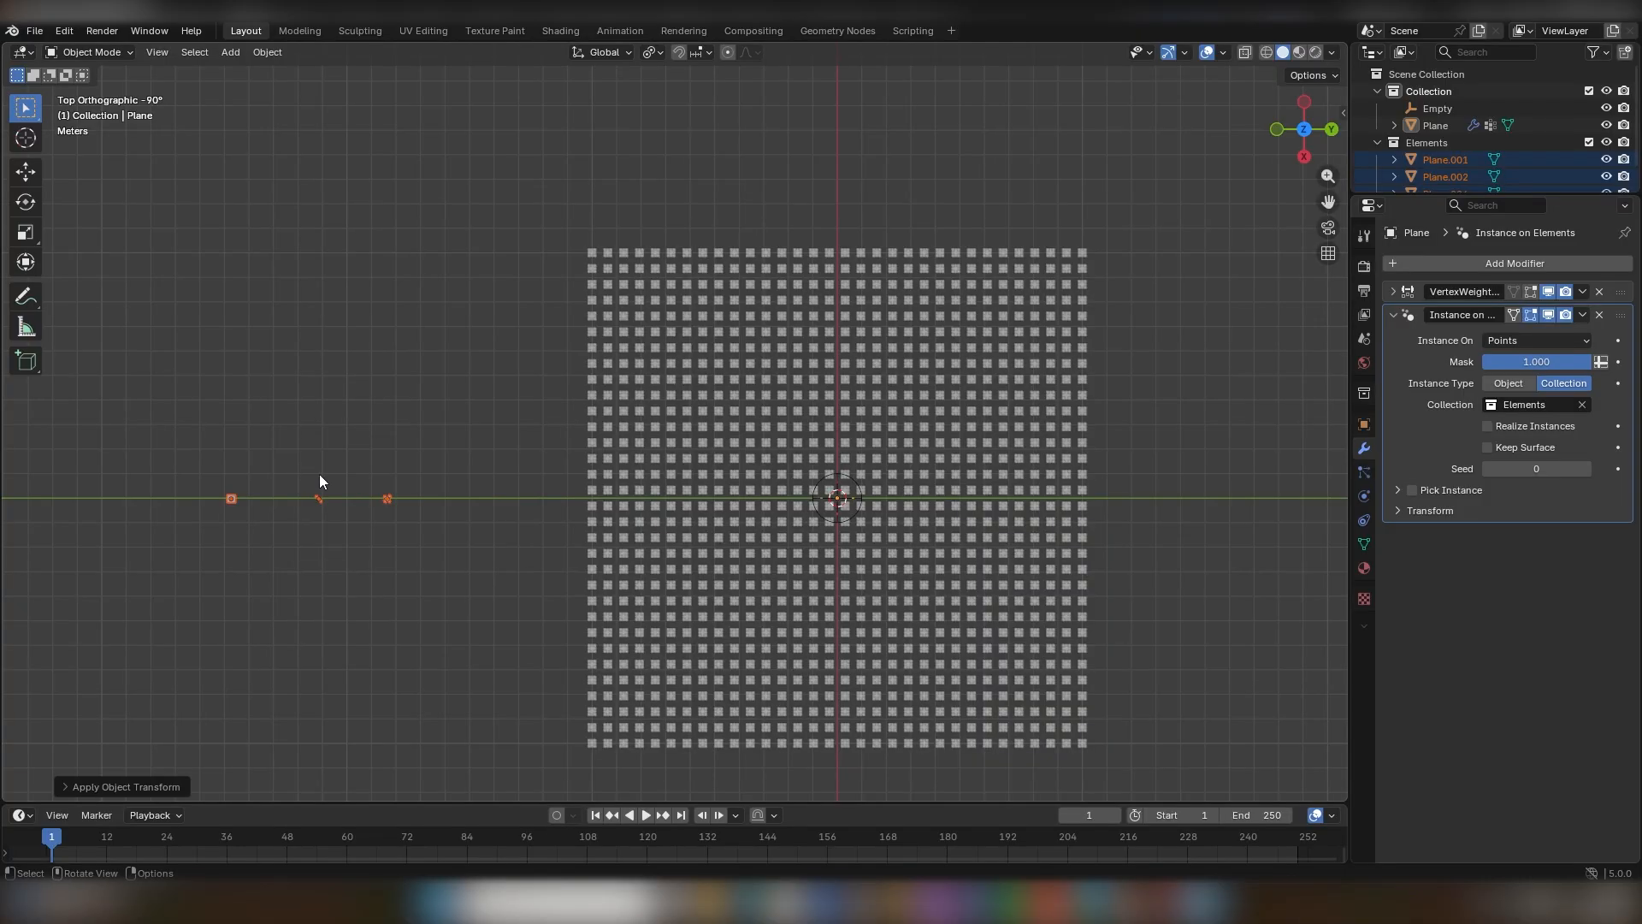
scroll(670, 424, up, 15)
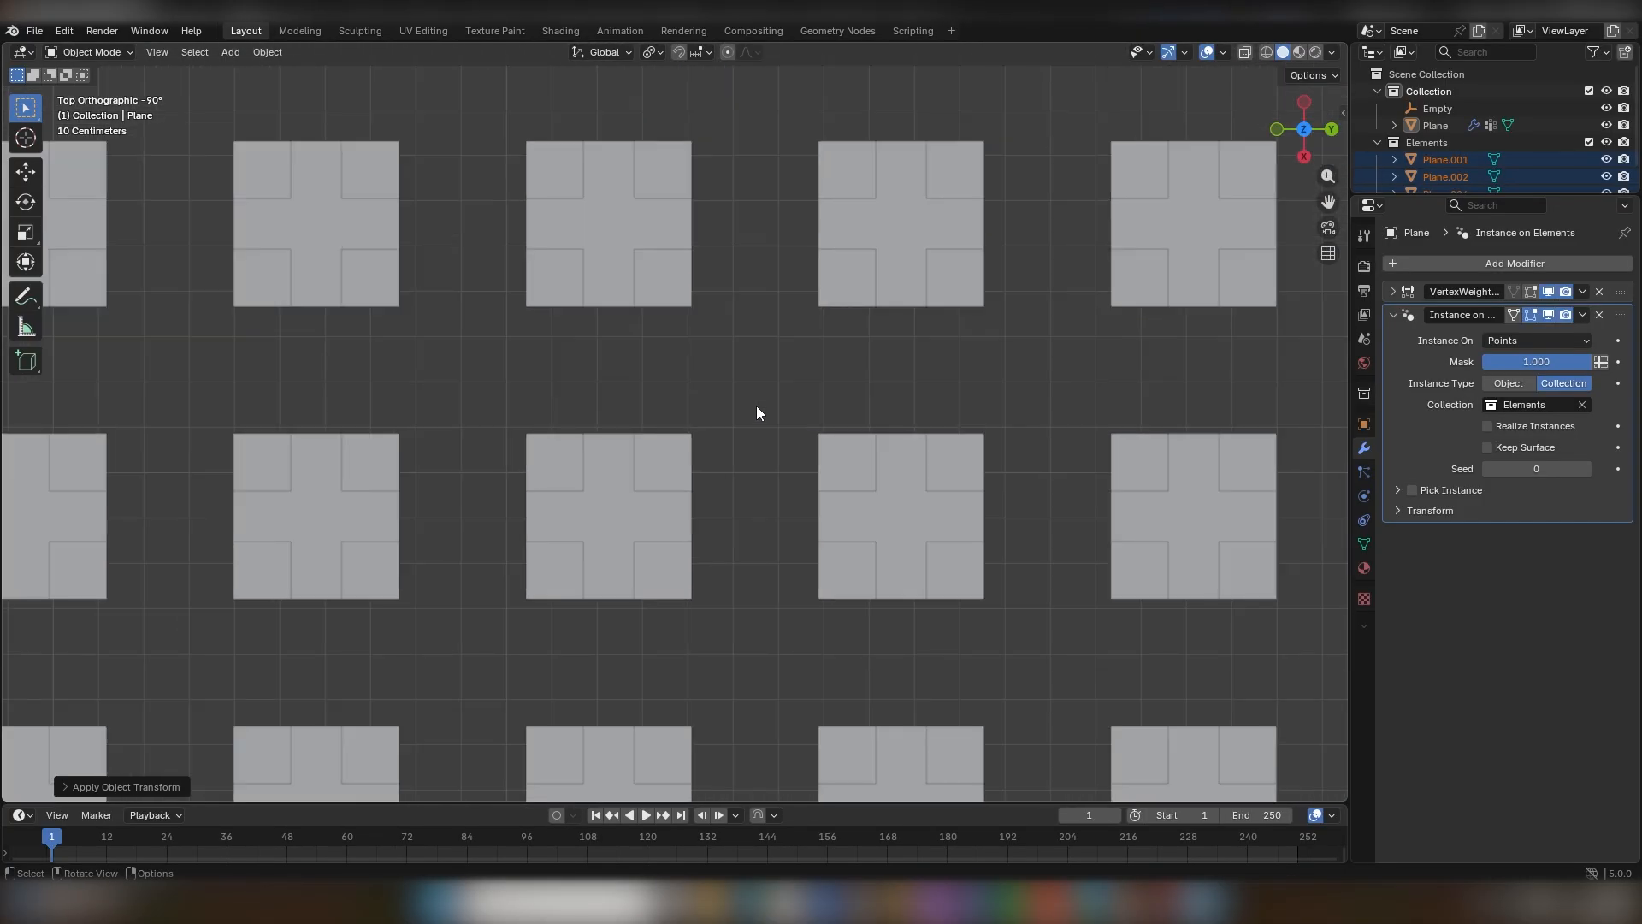
scroll(756, 406, down, 12)
middle_drag(763, 404, 776, 449)
scroll(833, 374, up, 5)
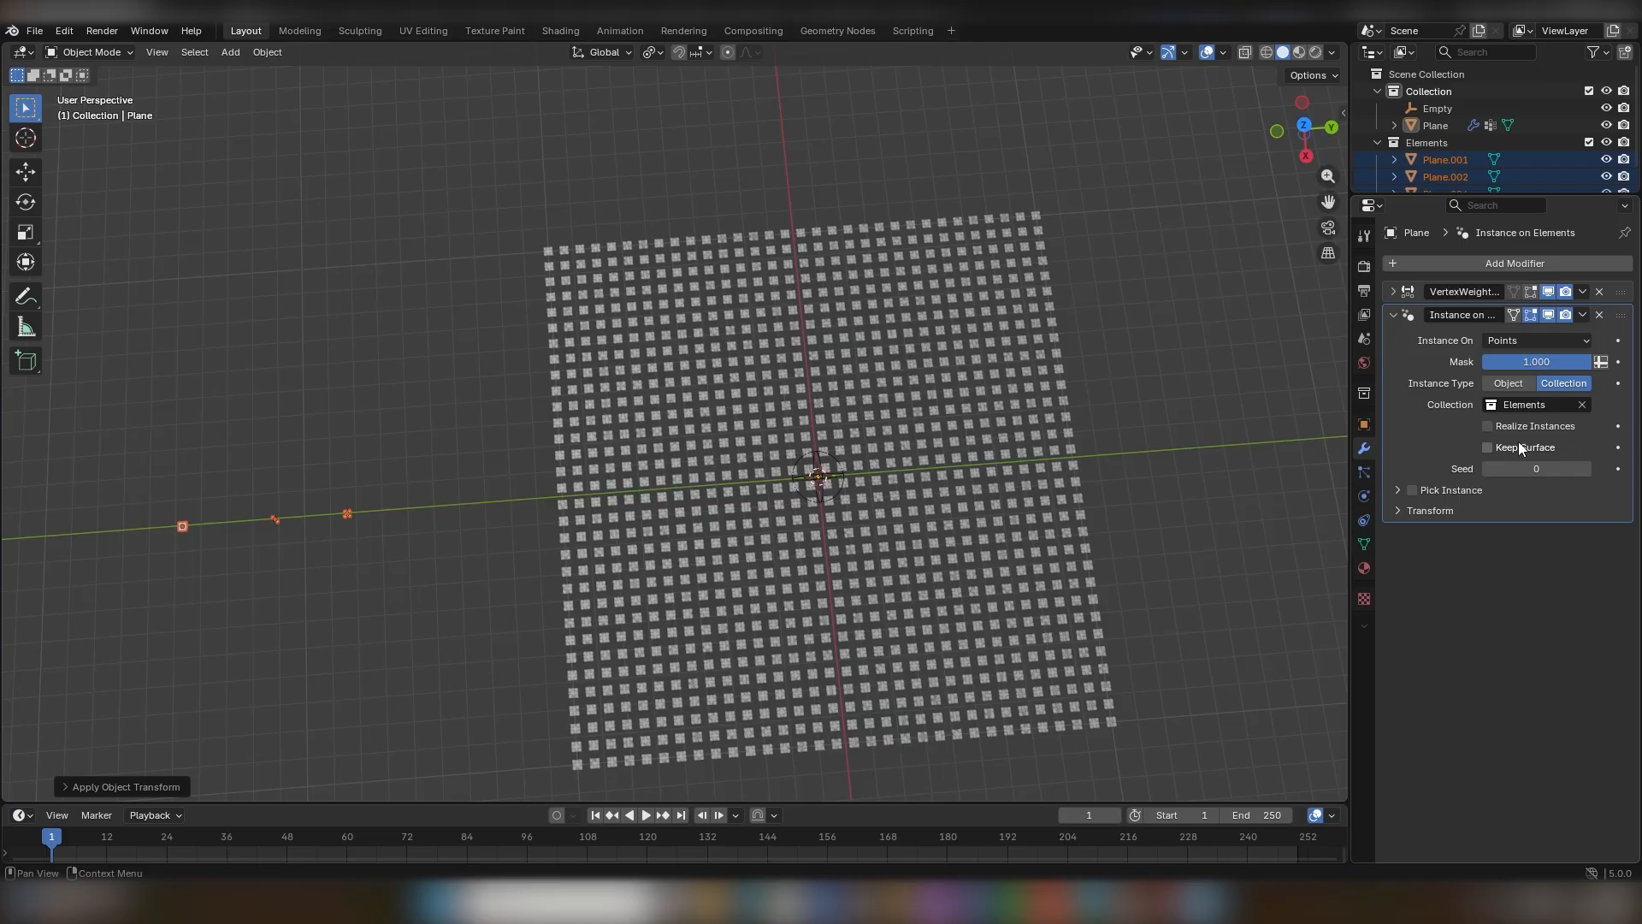
Enable Pick Instance so that each point of the plane gets a single shape from the collection.
click(1412, 491)
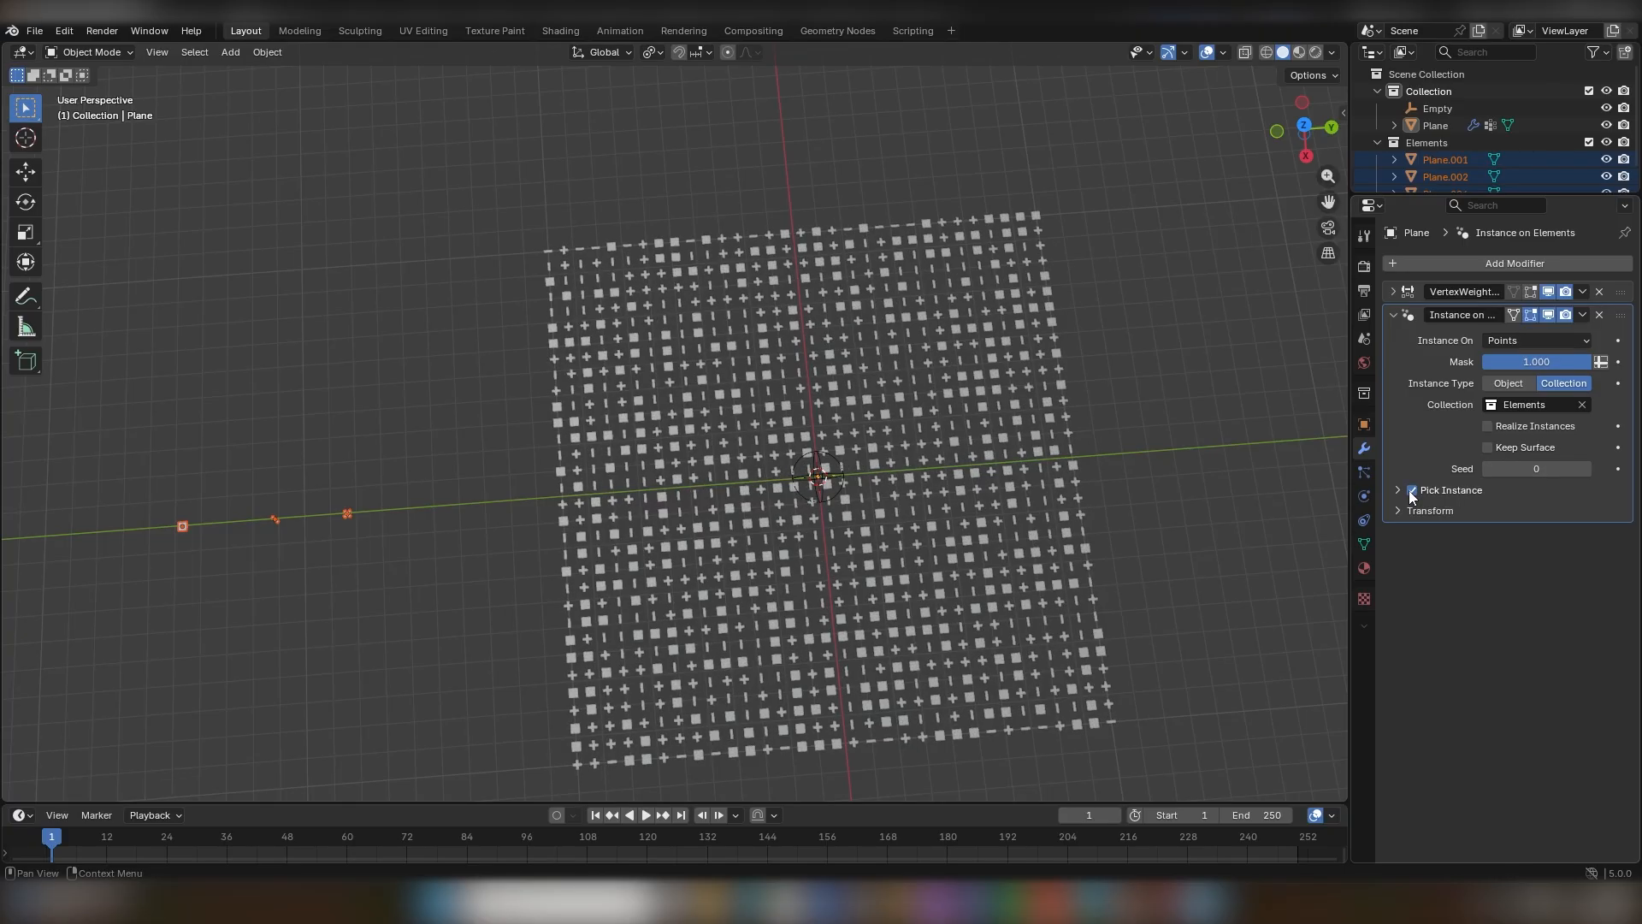
middle_drag(889, 496, 993, 432)
scroll(869, 536, up, 3)
scroll(993, 428, down, 3)
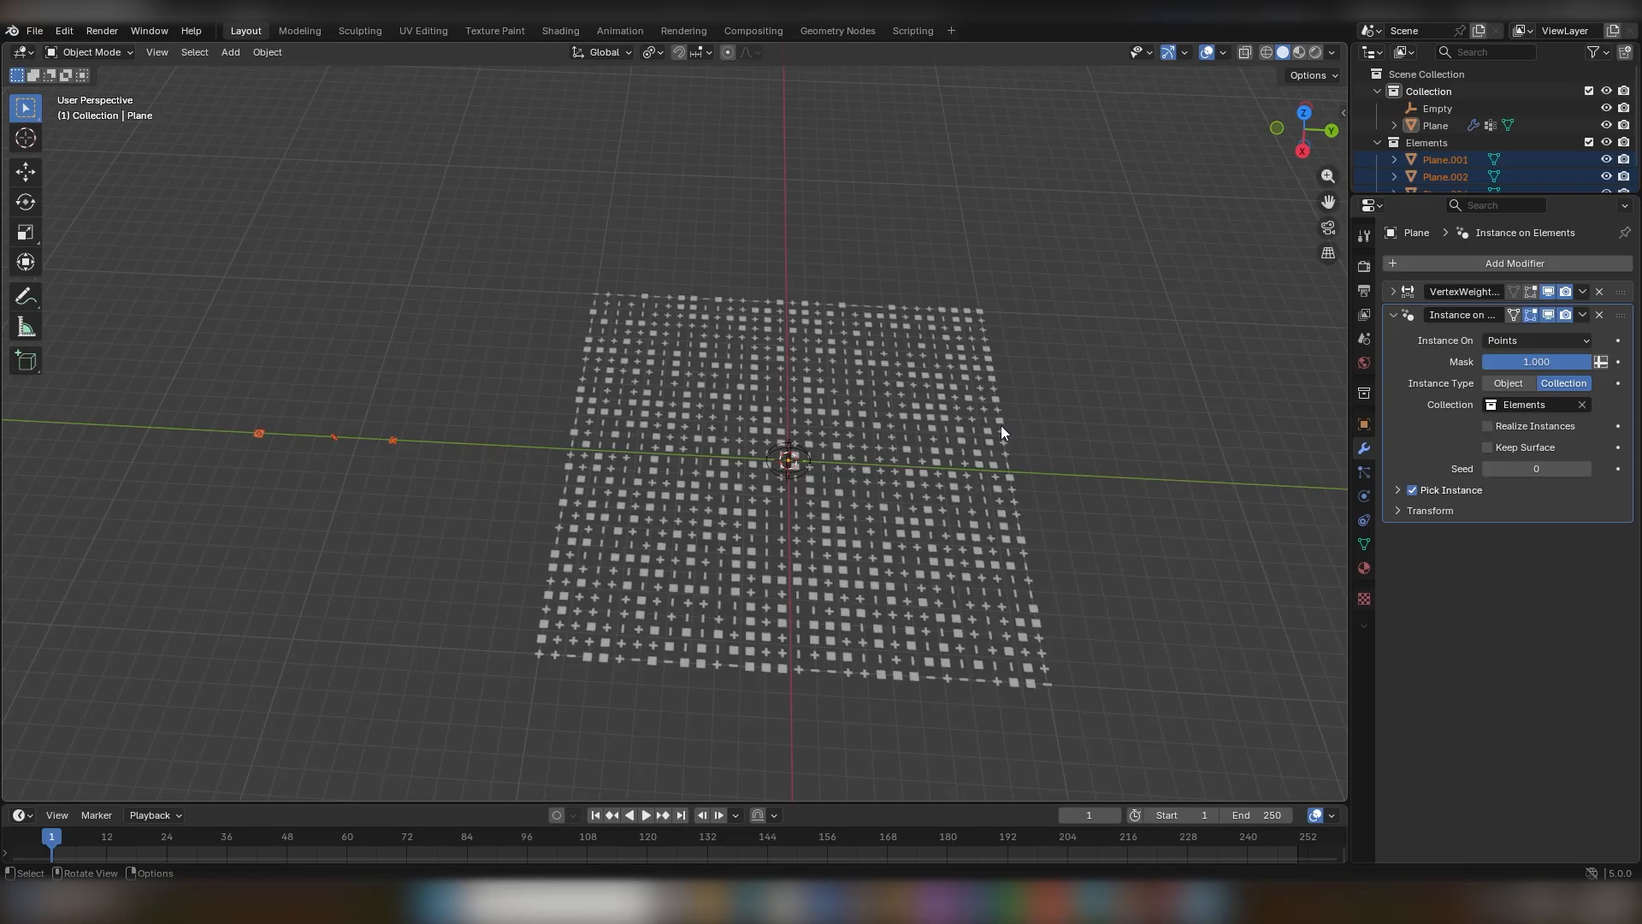
Expand the Pick Instance settings and try Input as the Instance Index.
click(1401, 494)
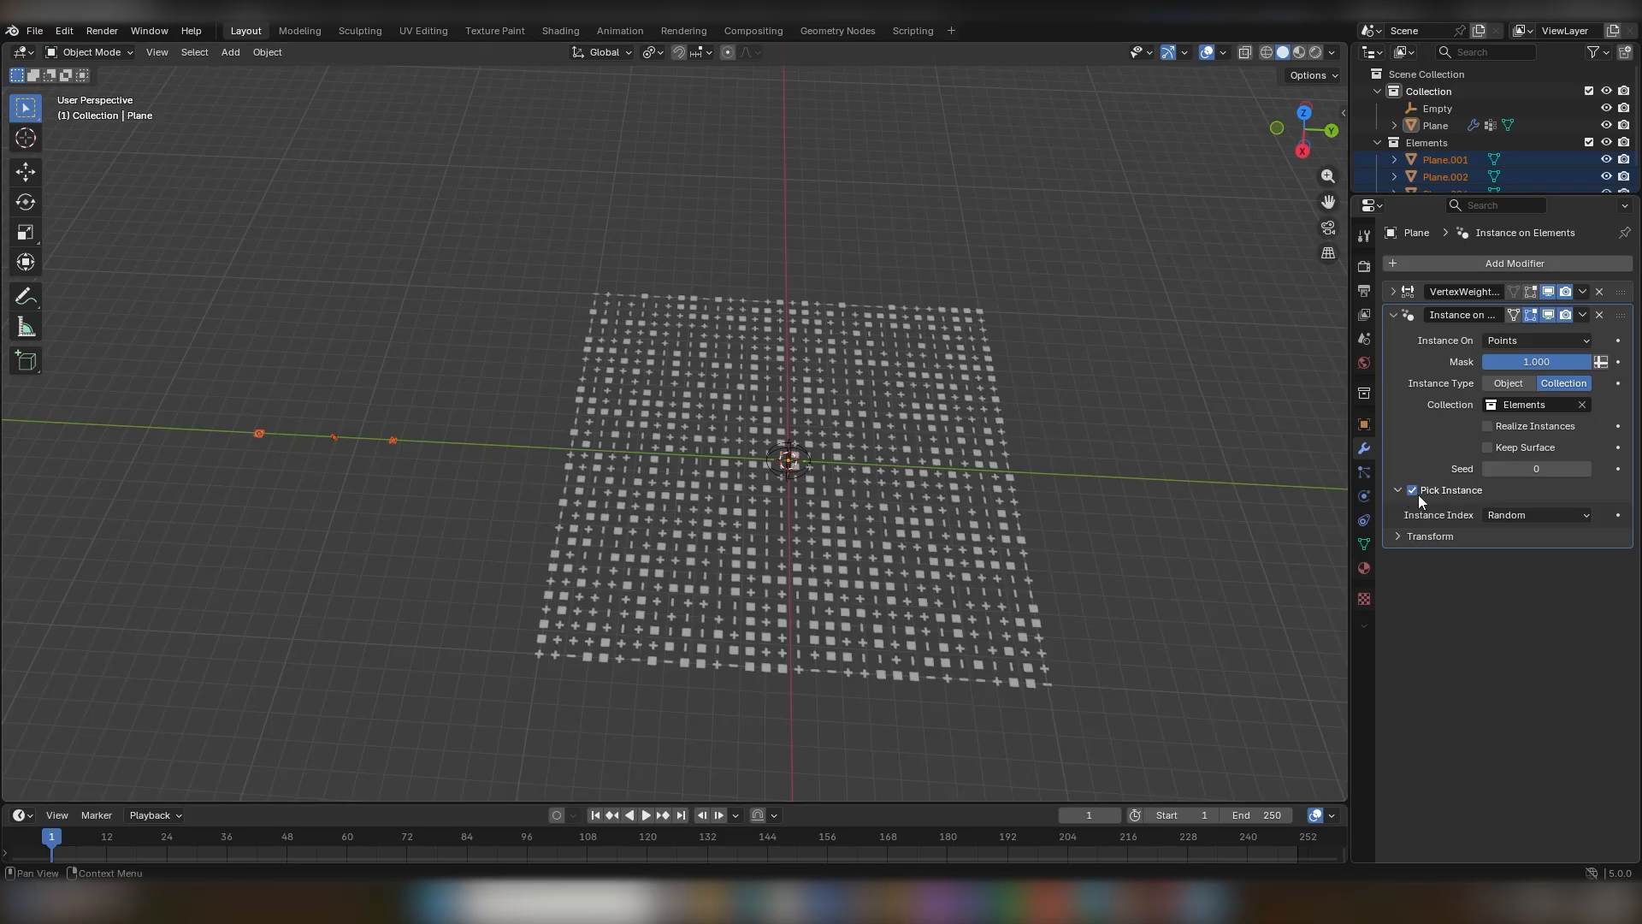
click(1523, 517)
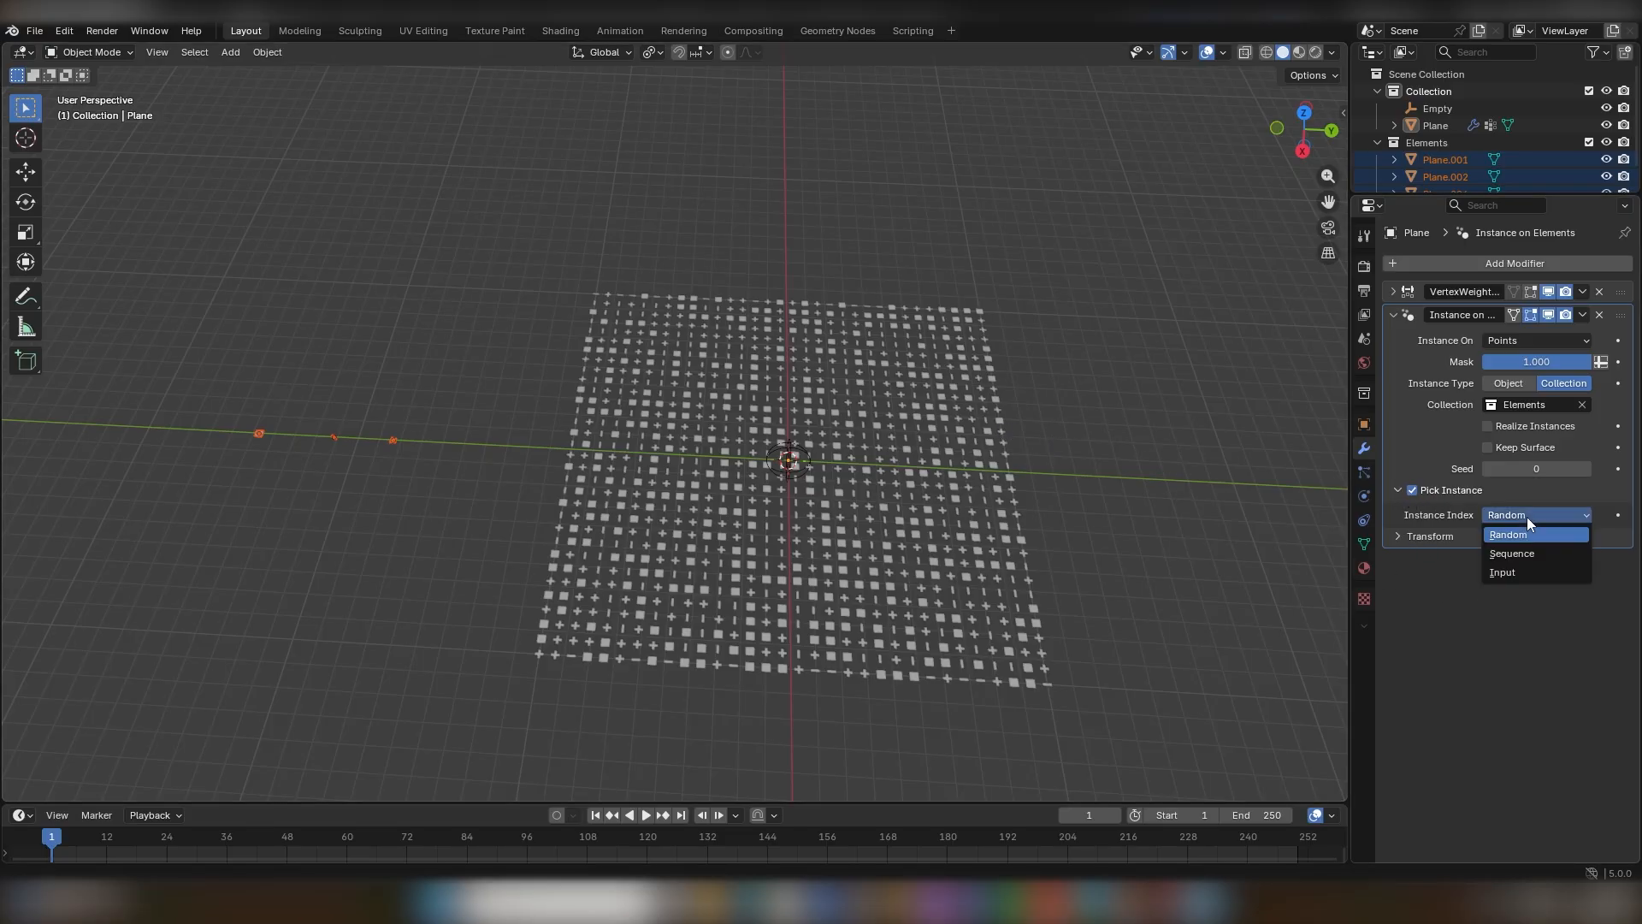
click(1526, 573)
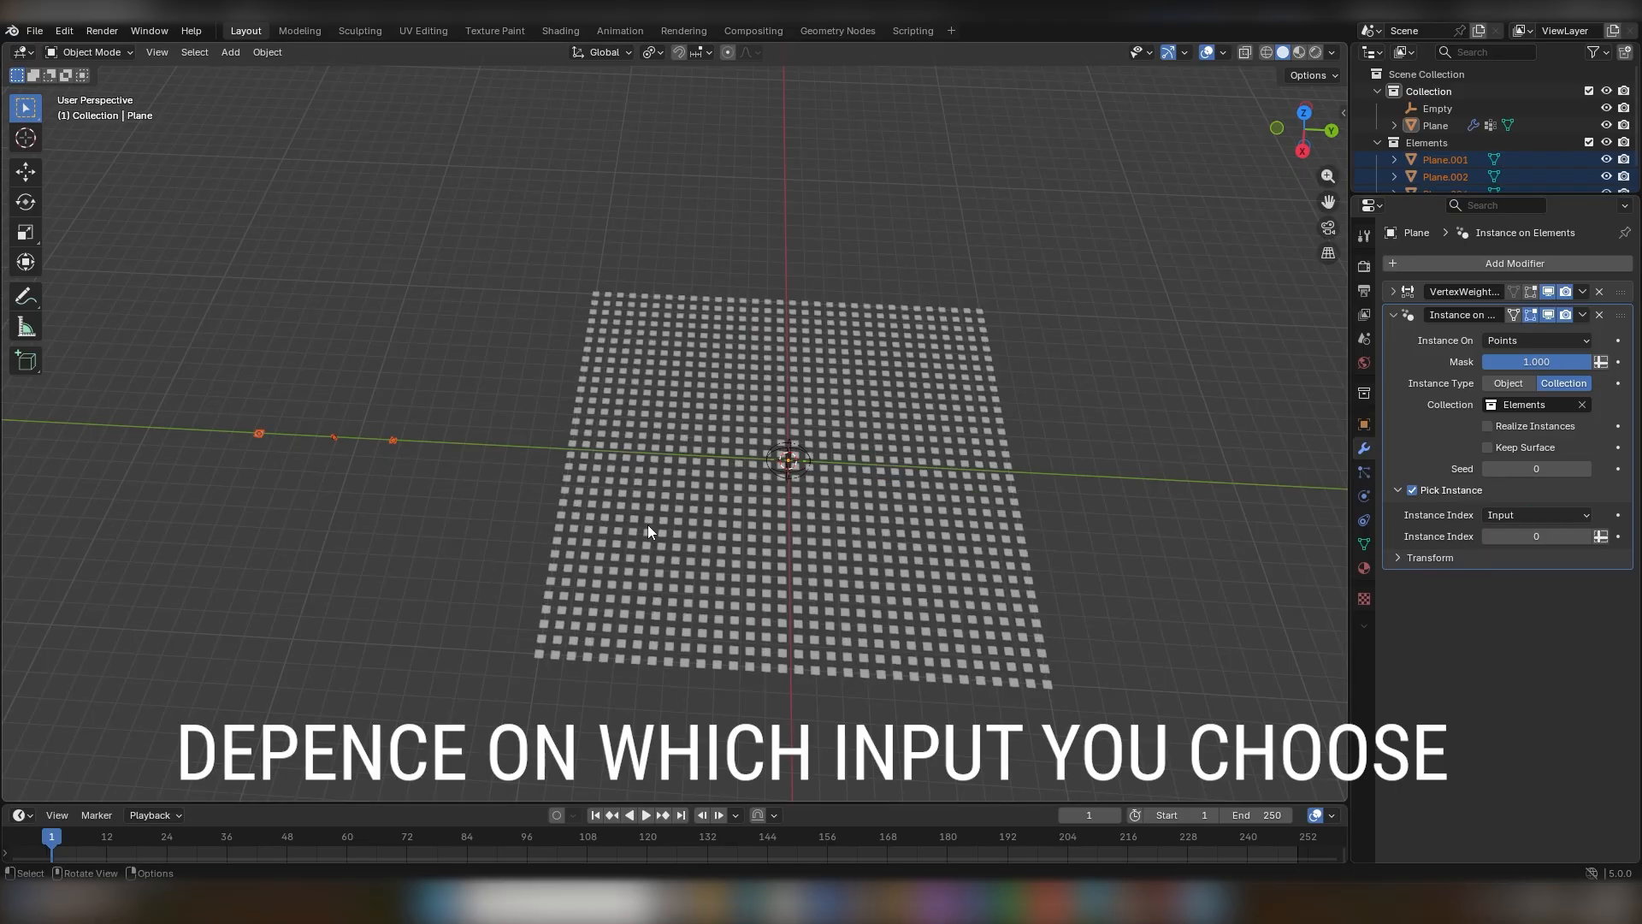
drag(238, 401, 295, 503)
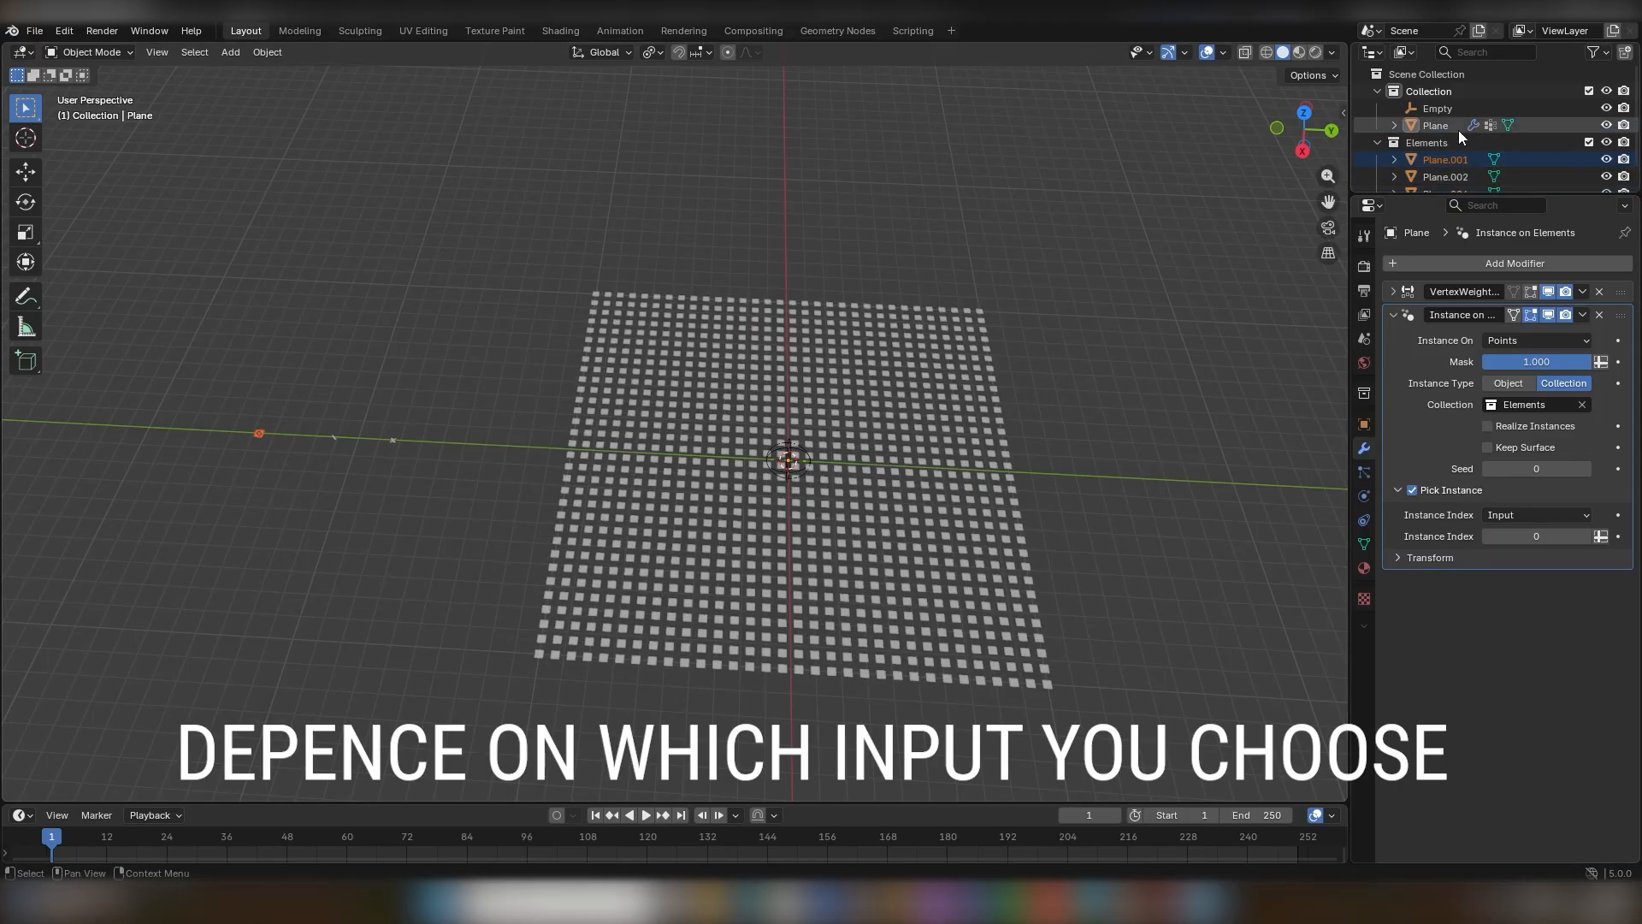
Try Sequence as the Instance Index and view the resulting pattern from different angles.
click(1531, 515)
click(1528, 553)
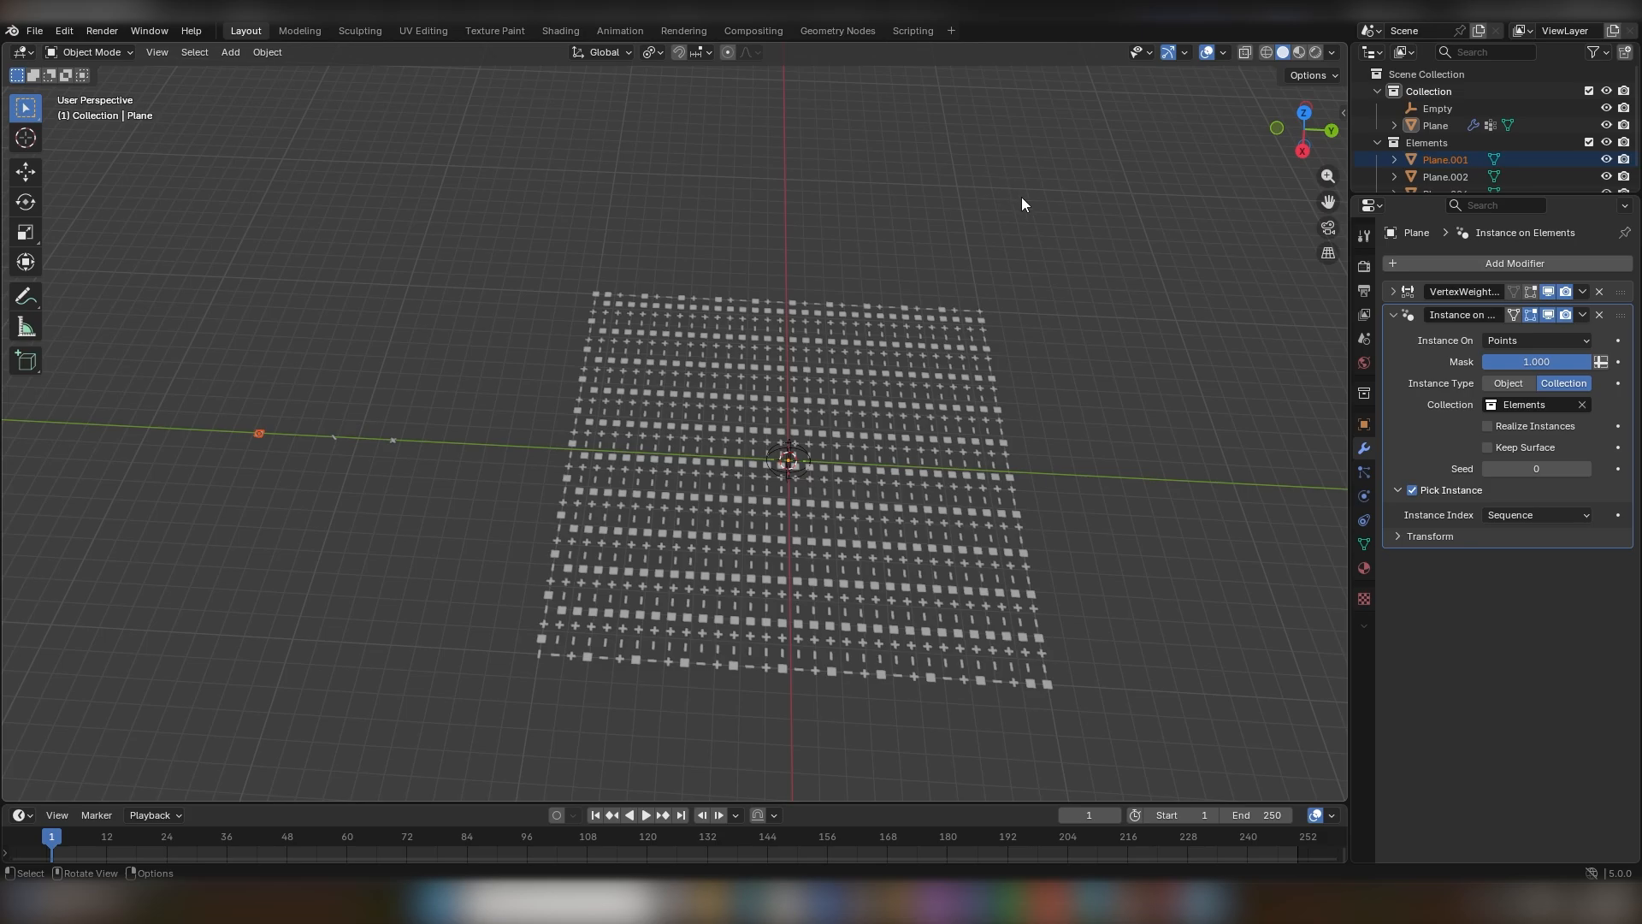
middle_drag(875, 469, 734, 407)
drag(444, 177, 1065, 714)
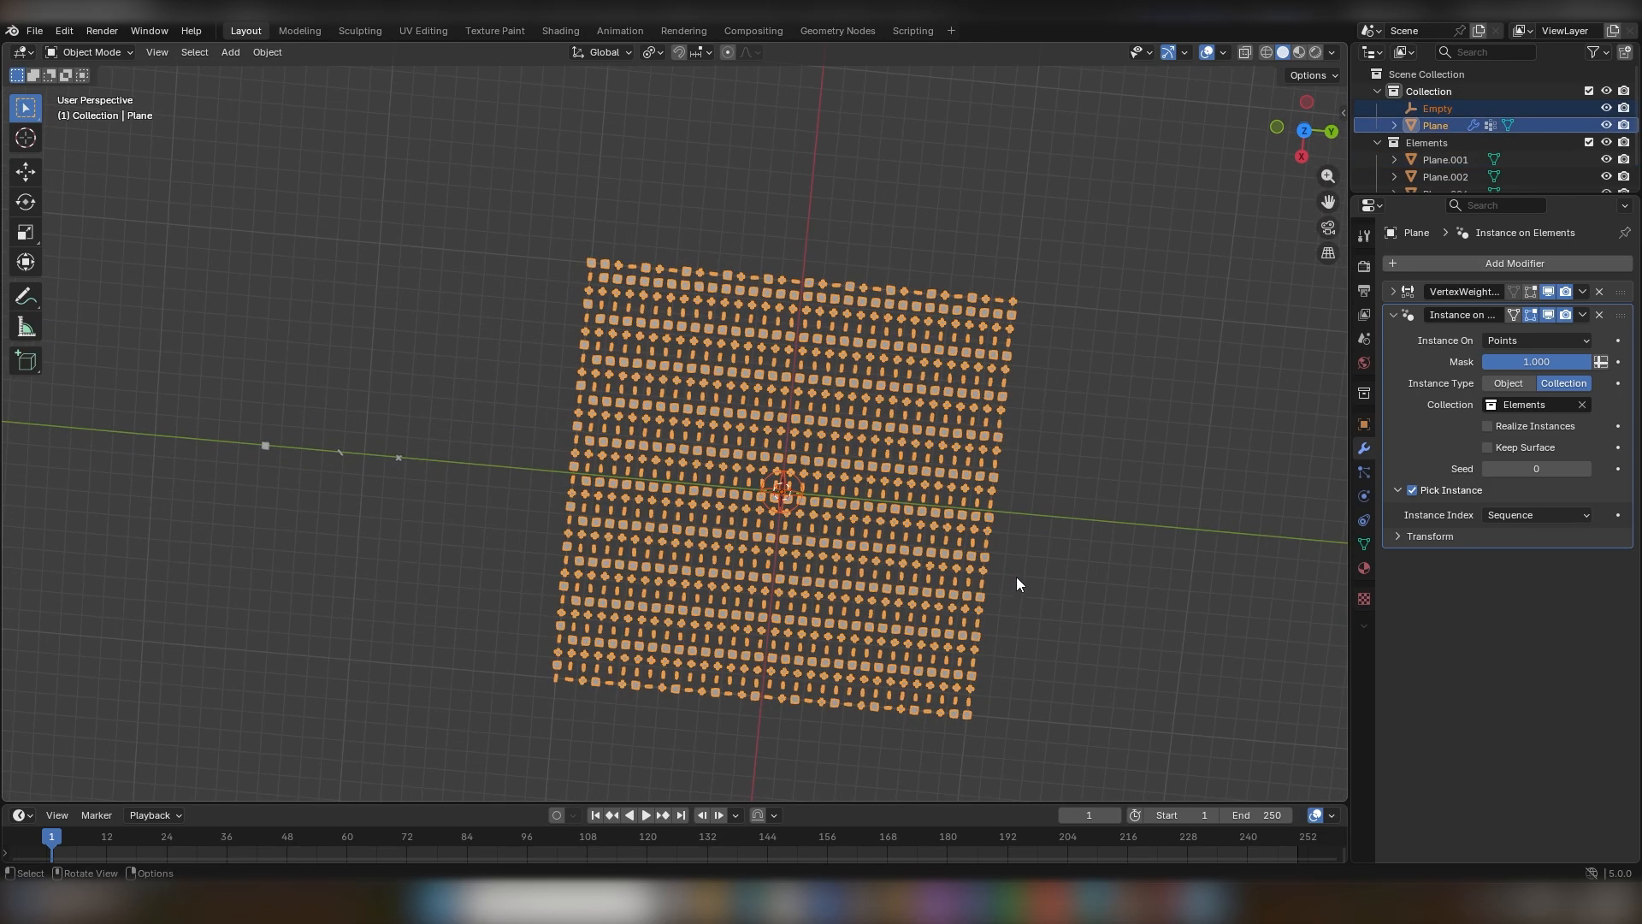
click(1016, 577)
middle_drag(1017, 577, 775, 284)
middle_drag(611, 275, 688, 491)
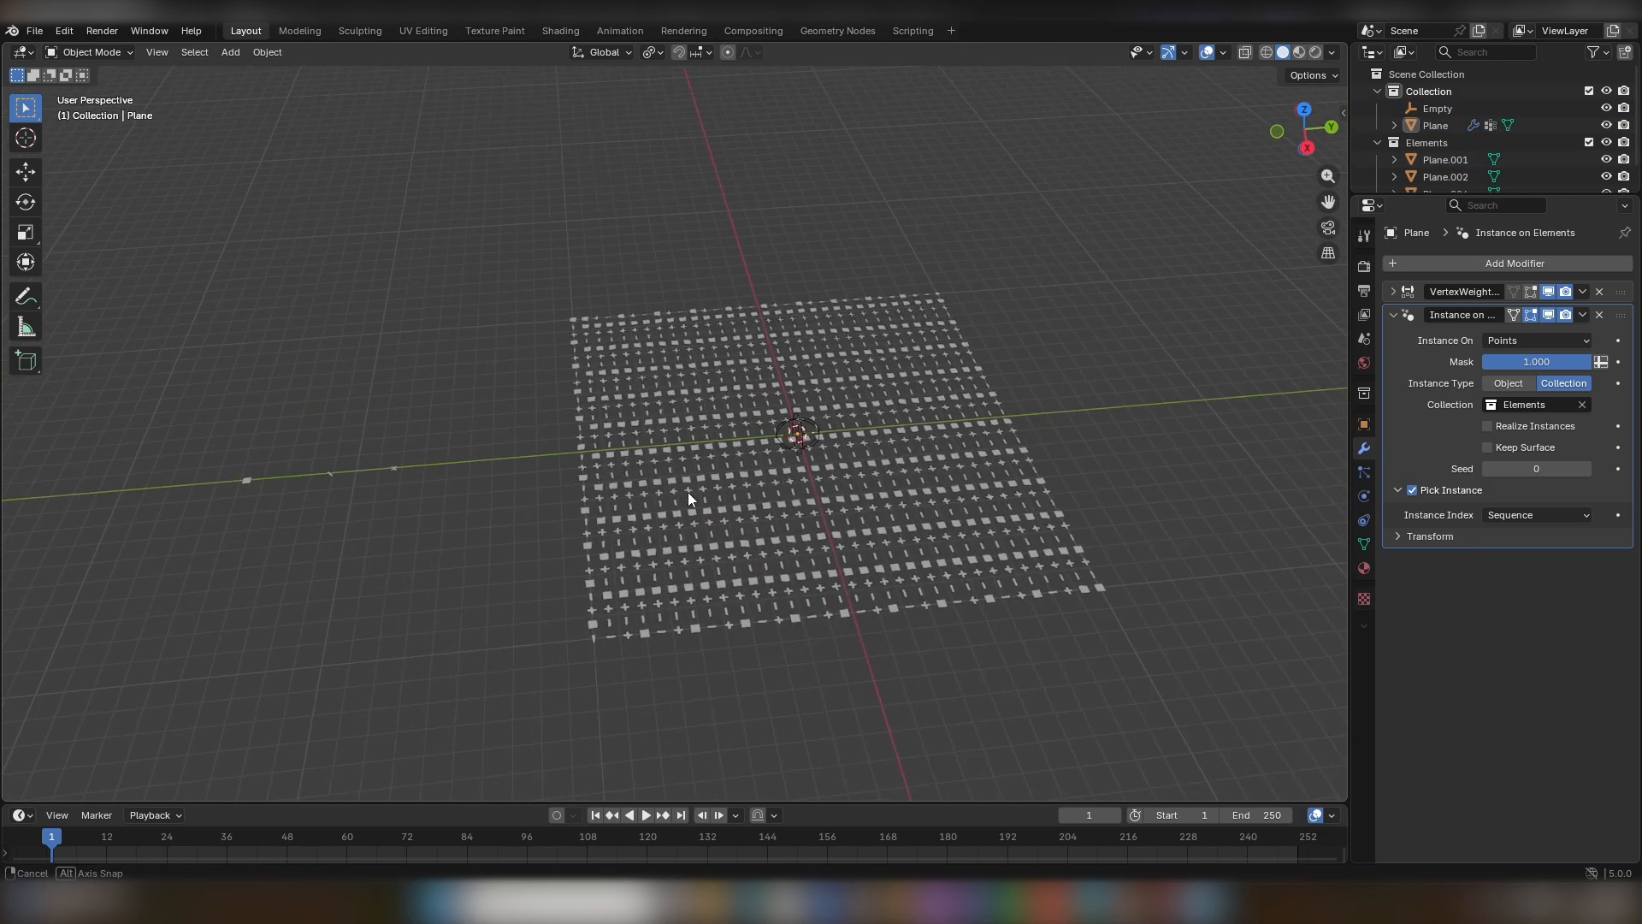
Set the Instance Index back to Random.
click(1520, 515)
click(1516, 535)
middle_drag(1198, 514, 926, 587)
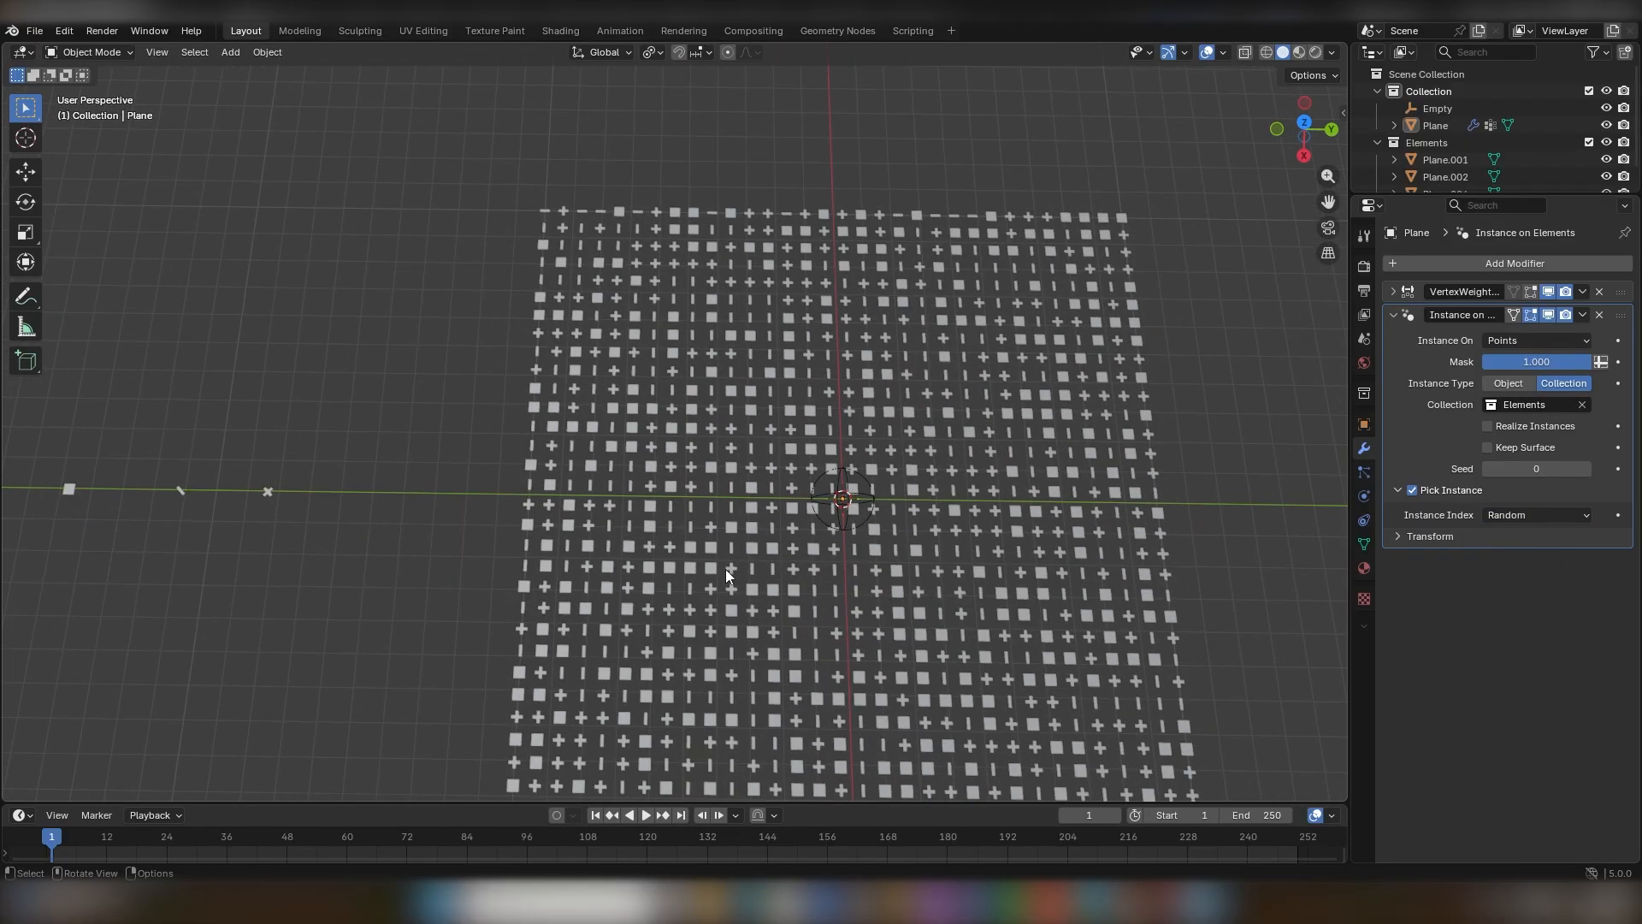
In top view, select the sphere empty at the grid's center, followed by the instanced plane.
scroll(726, 568, down, 2)
middle_drag(732, 582, 717, 402)
scroll(848, 490, up, 2)
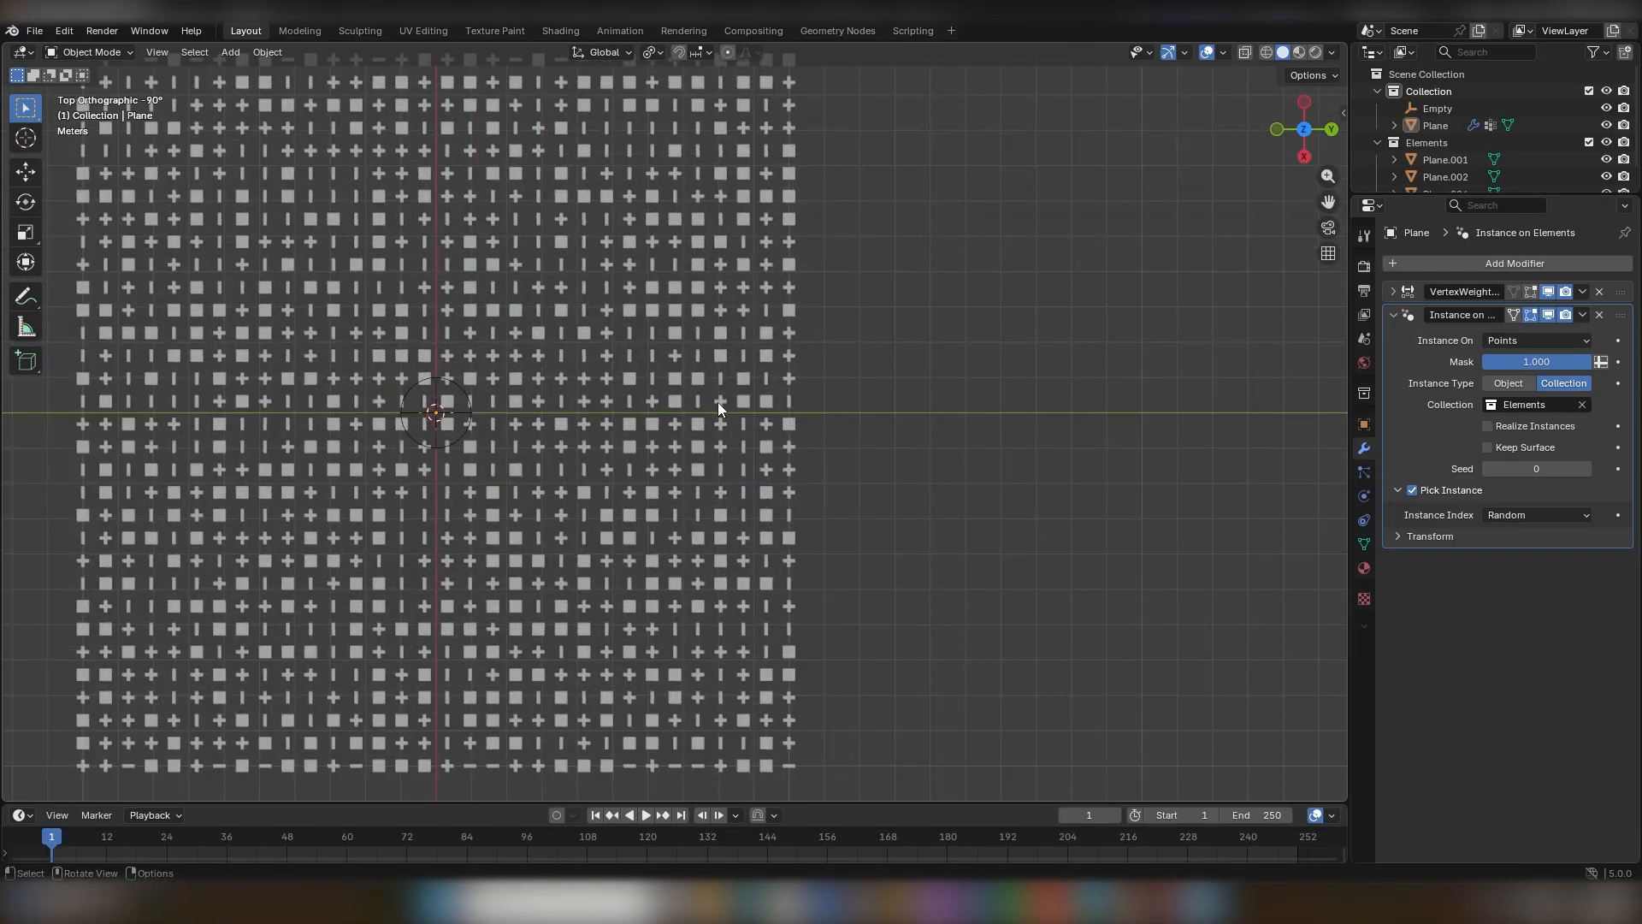
key(alt+Home)
click(700, 424)
click(681, 429)
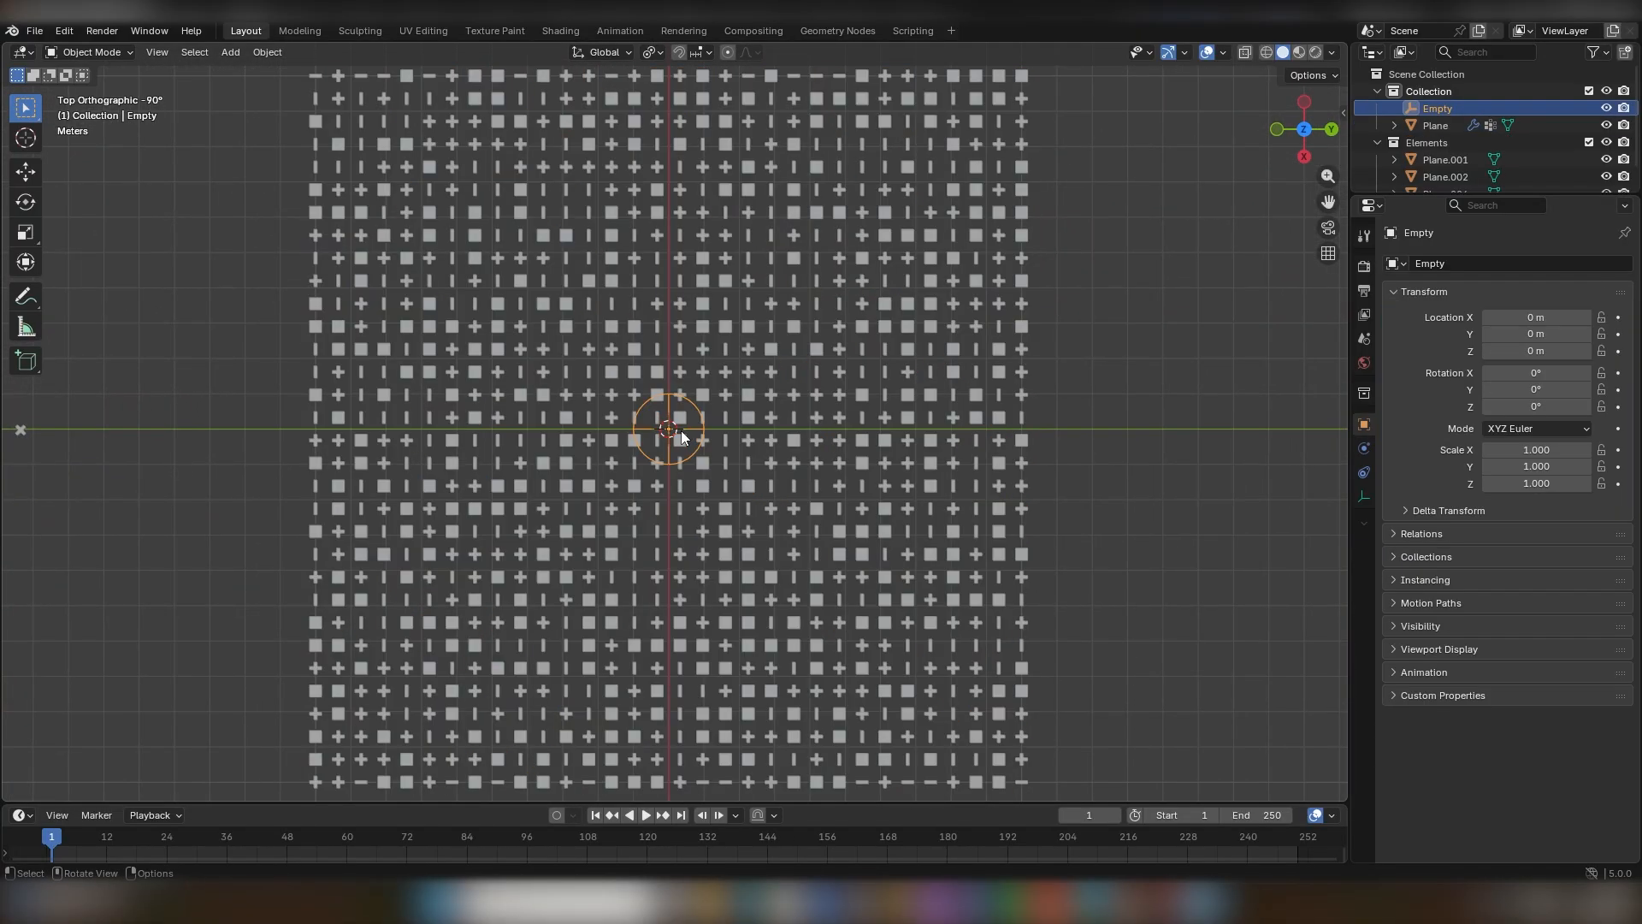
click(946, 445)
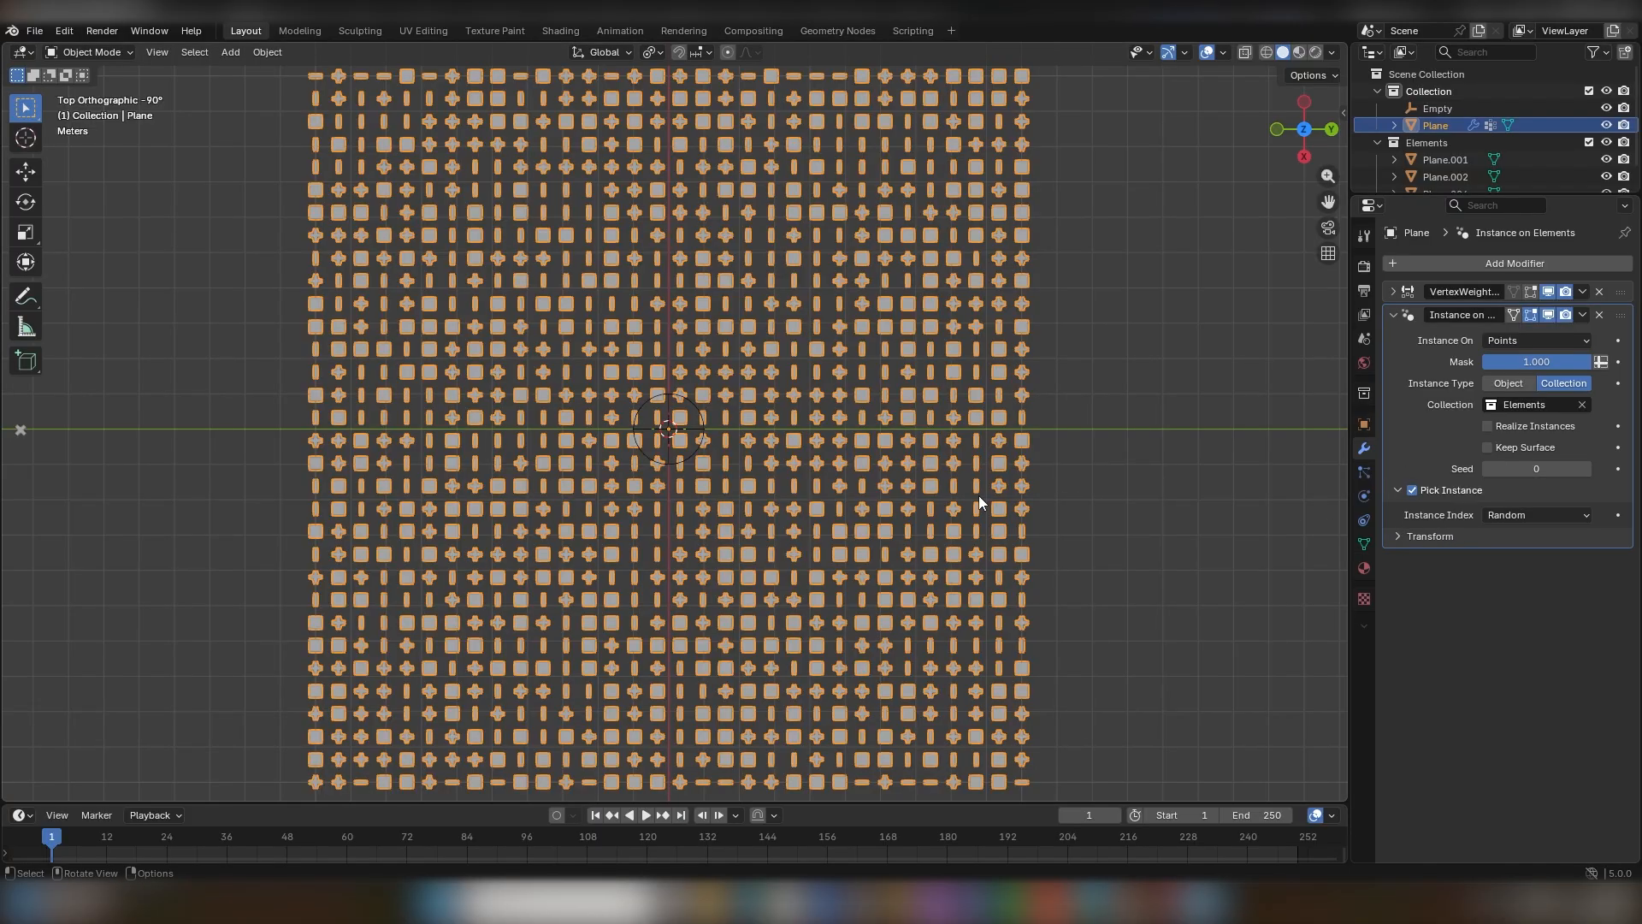
Expand the Transform settings of Instance on Elements and drive the instance Scale with the prox attribute.
middle_drag(979, 495, 666, 331)
middle_drag(690, 409, 736, 548)
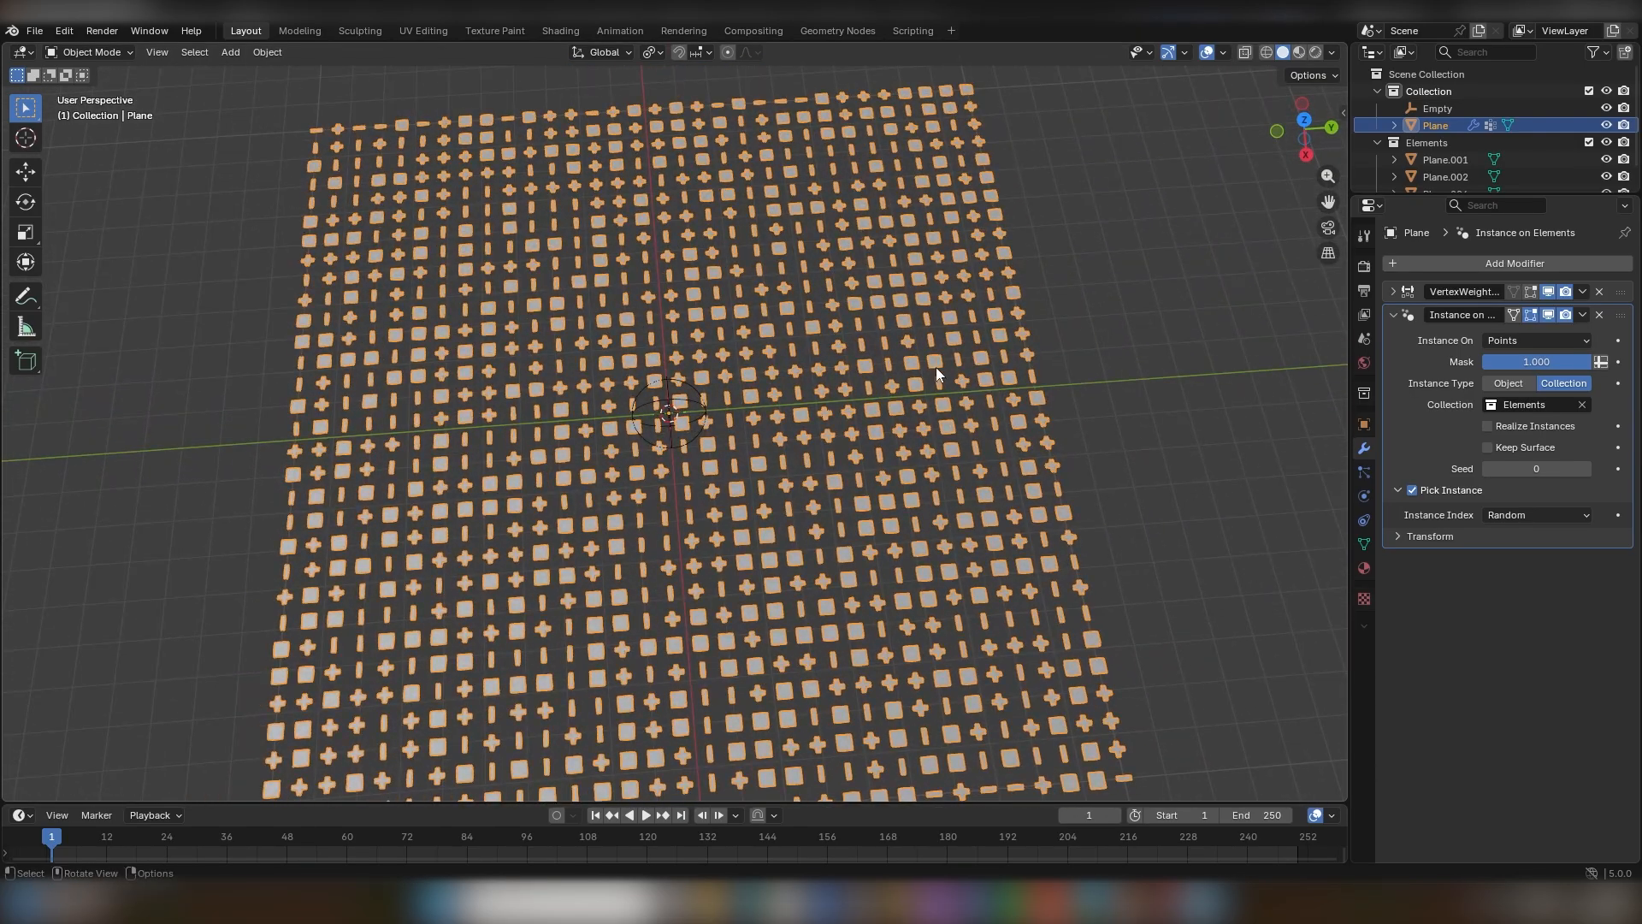
click(1423, 537)
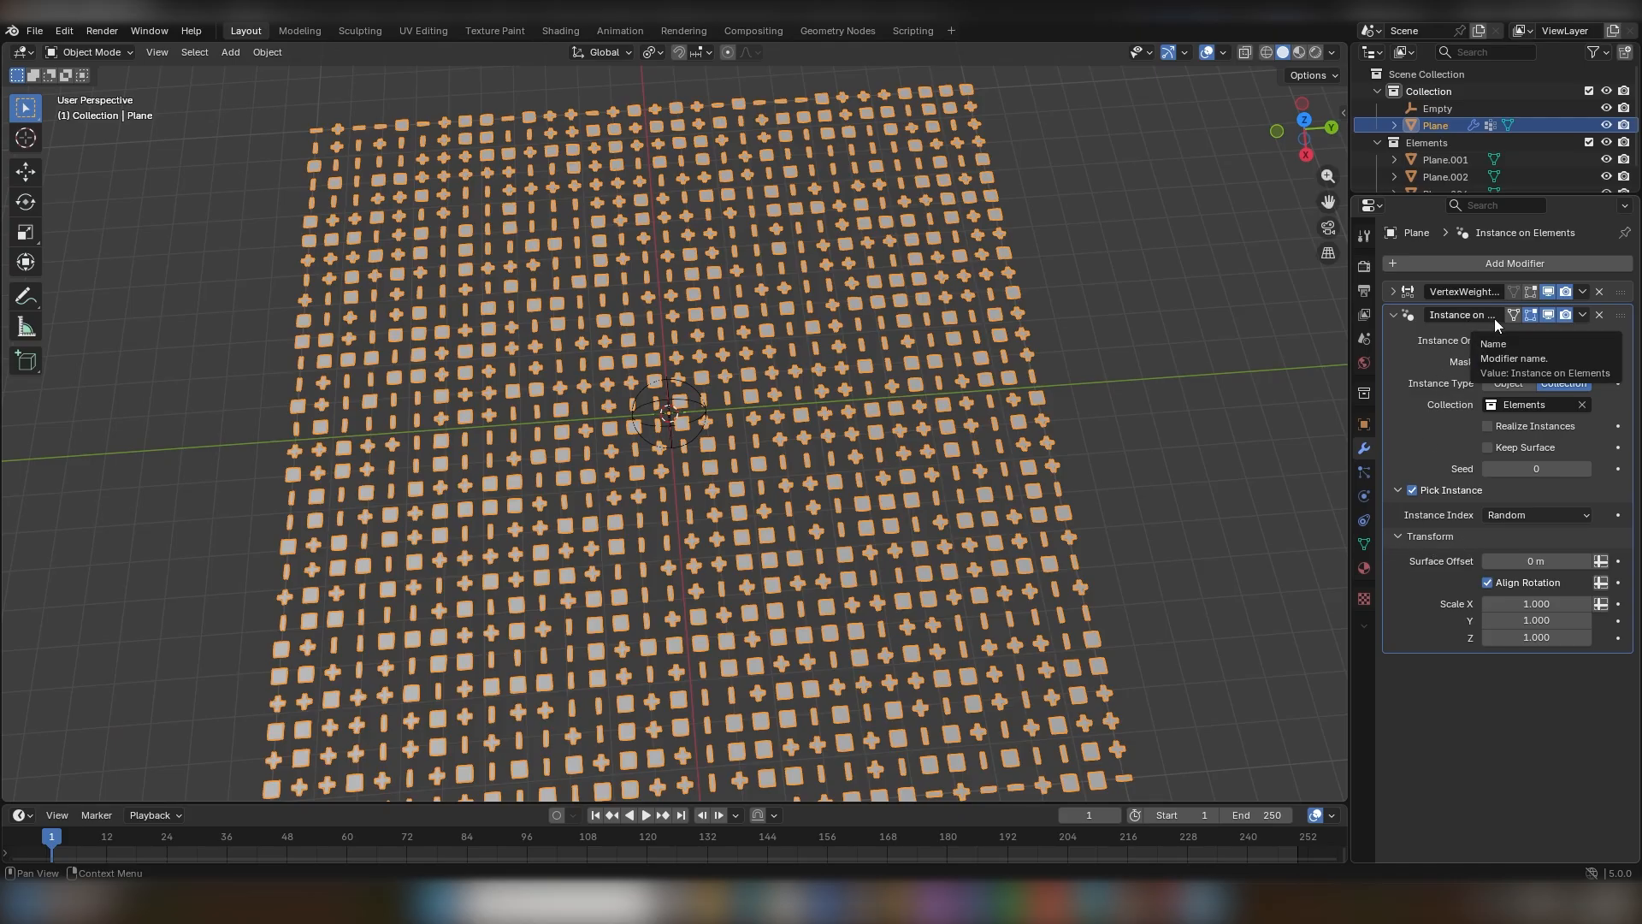
click(1600, 604)
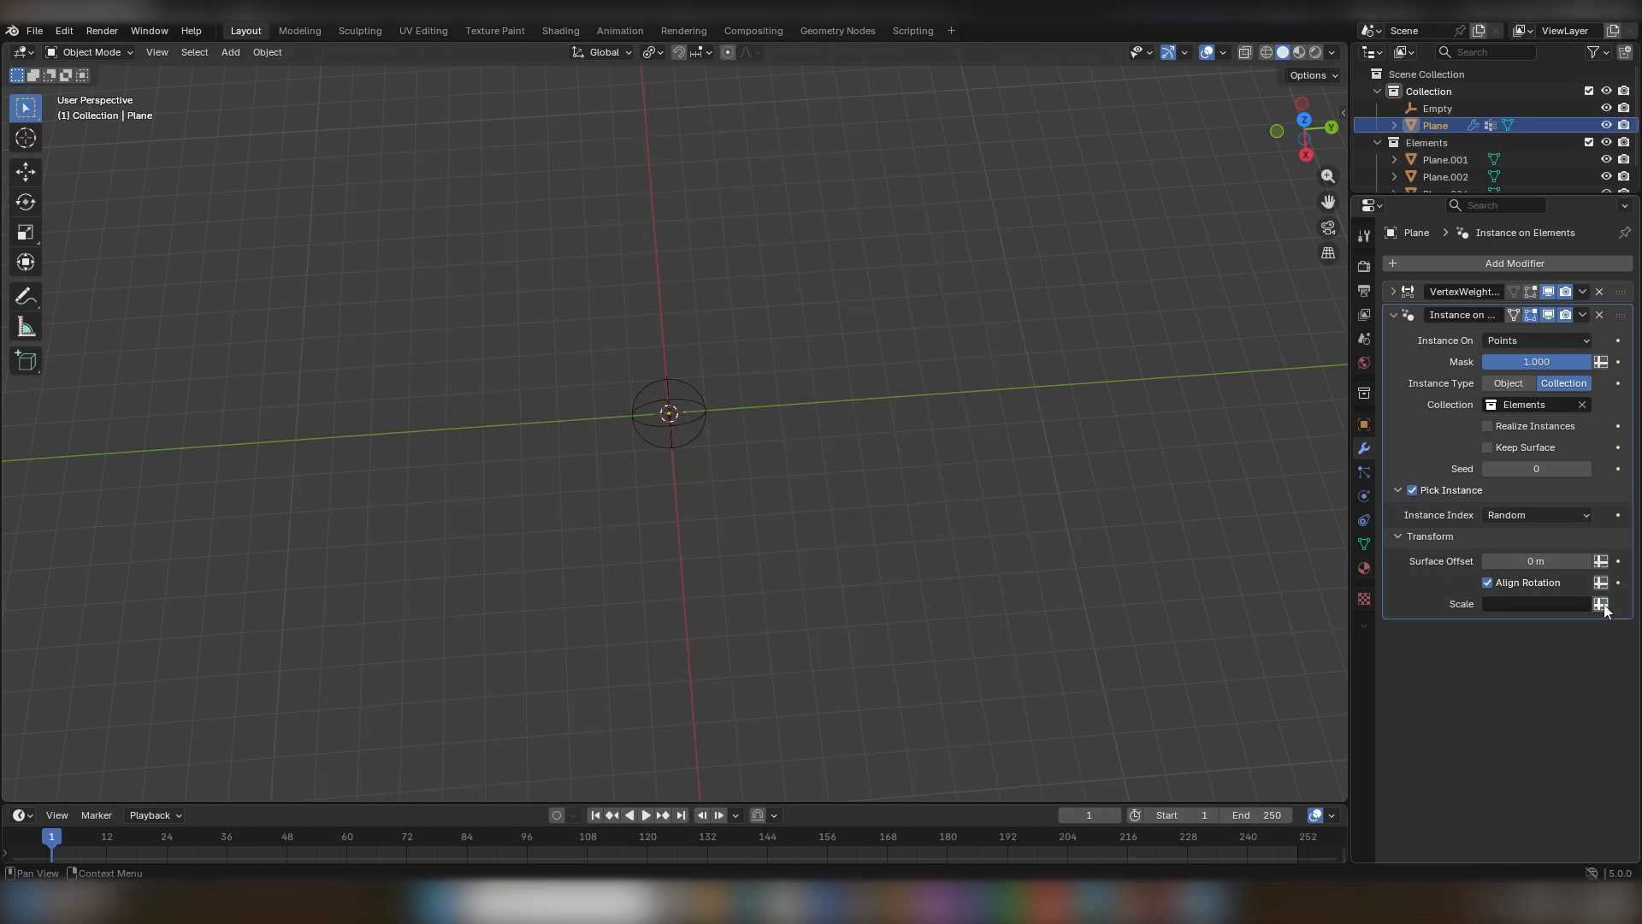
click(1522, 605)
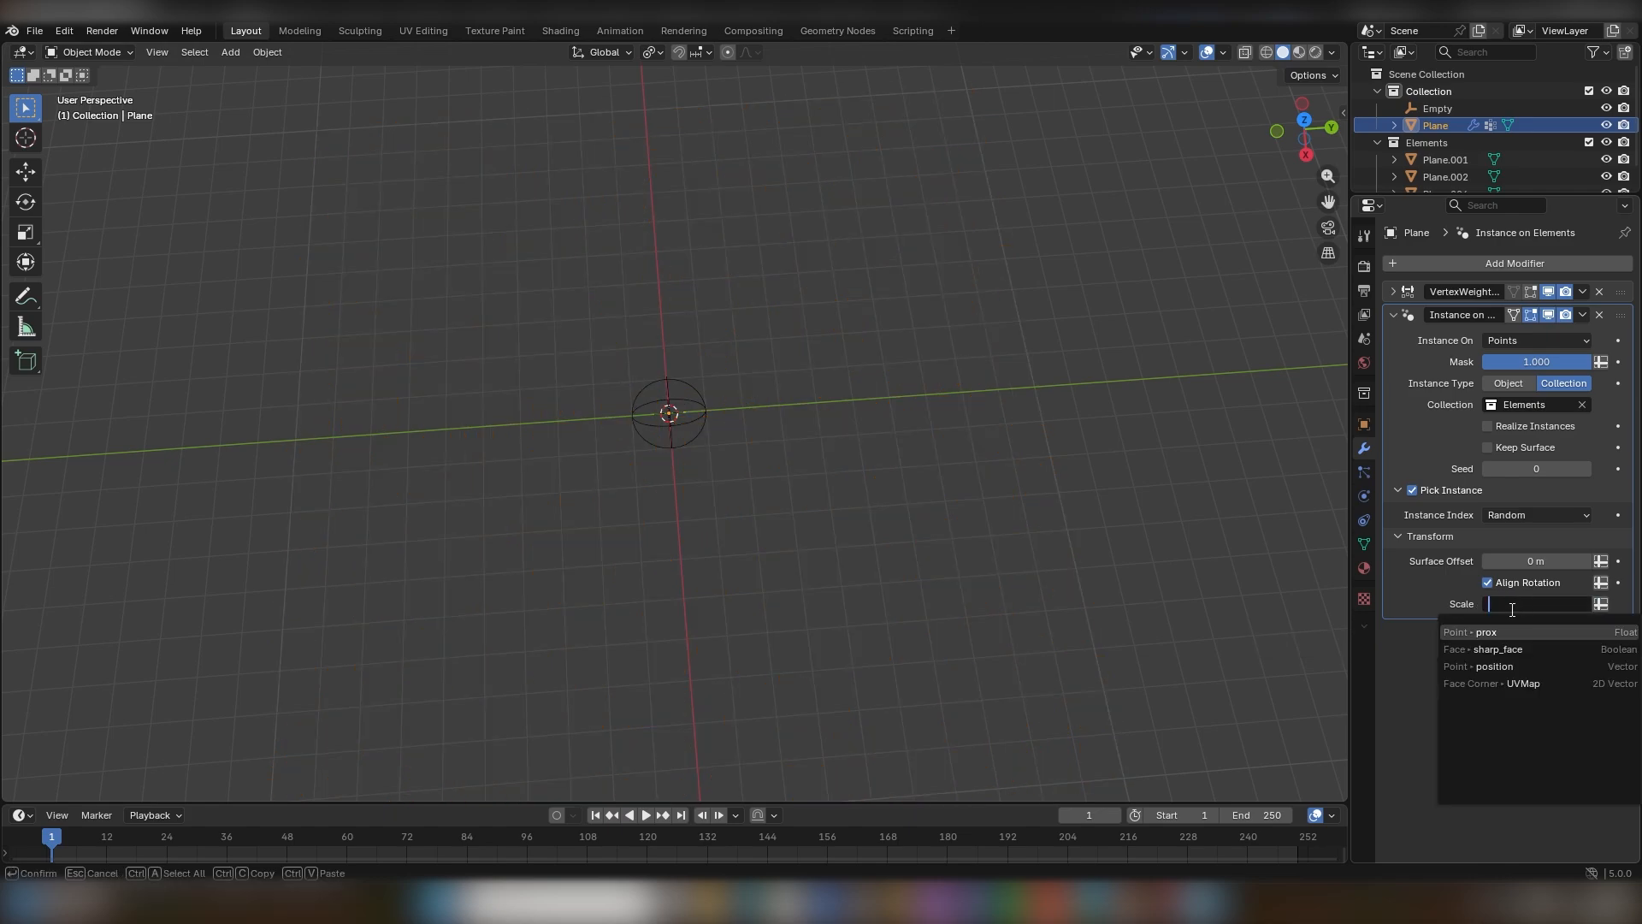
click(1489, 632)
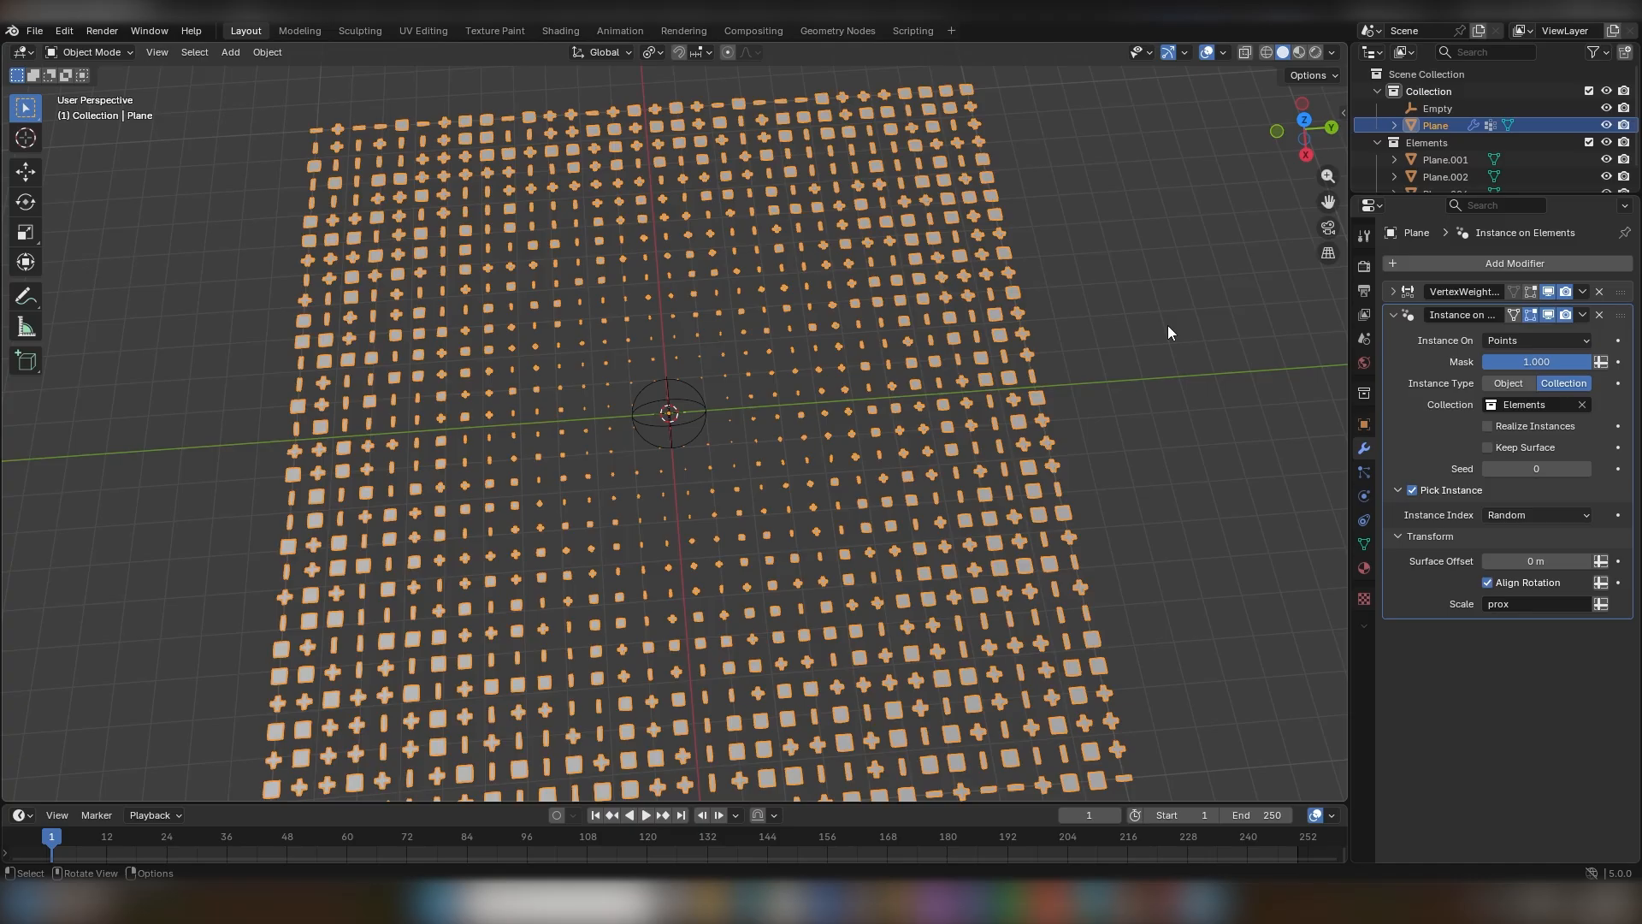
Test the scale effect by temporarily moving the sphere empty across the grid in top view.
click(1119, 333)
click(667, 400)
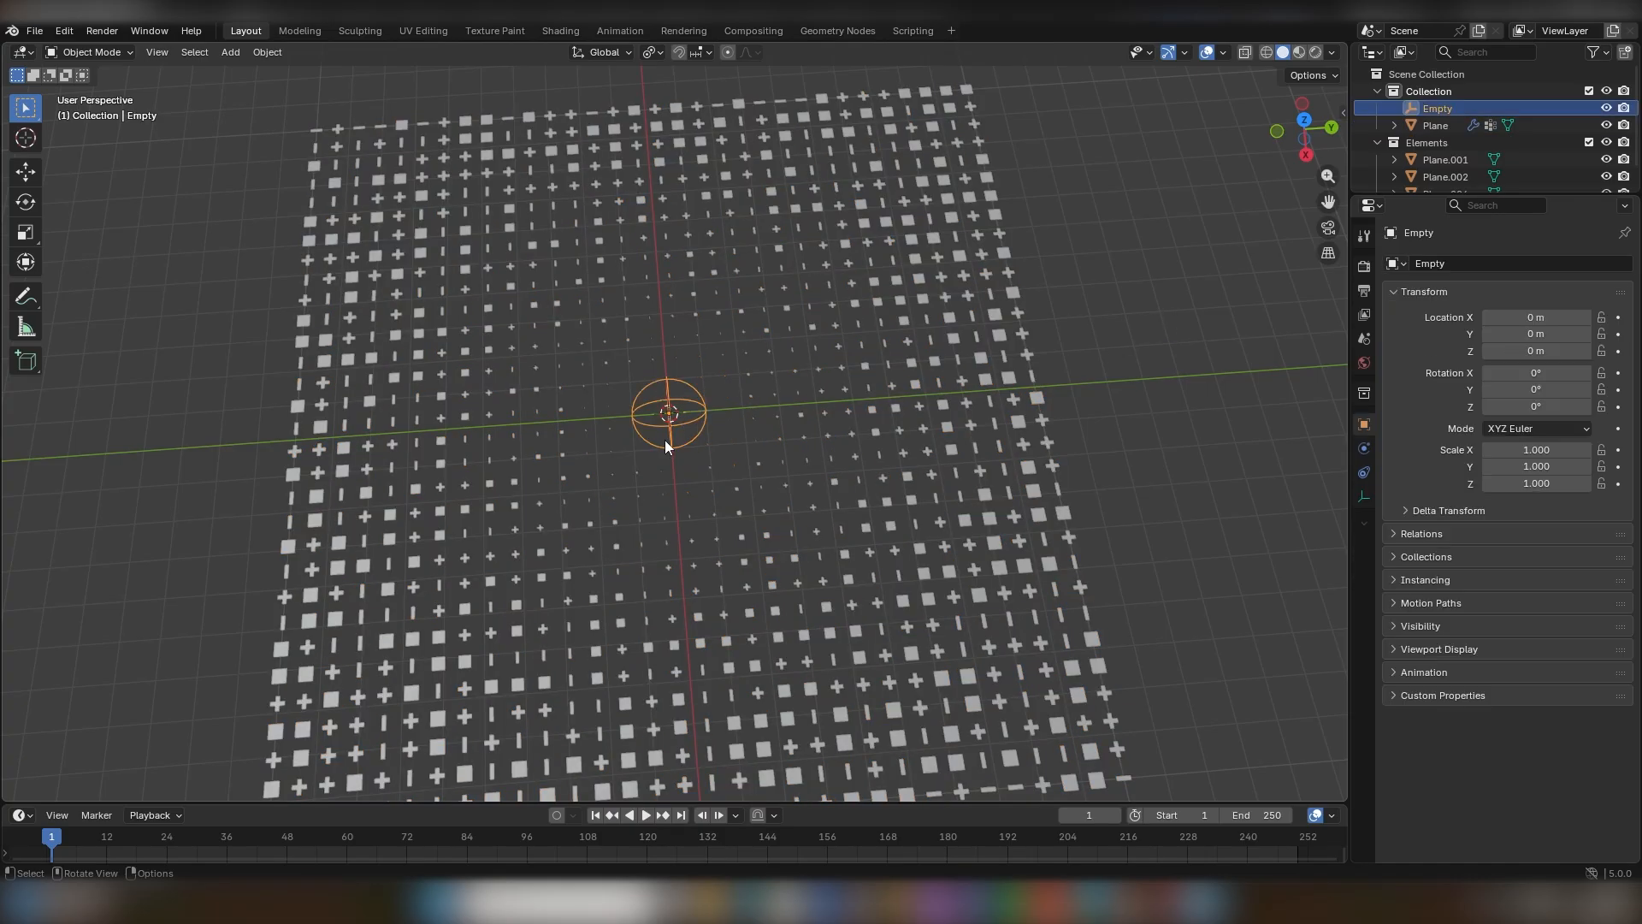
middle_drag(665, 439, 698, 431)
key(g)
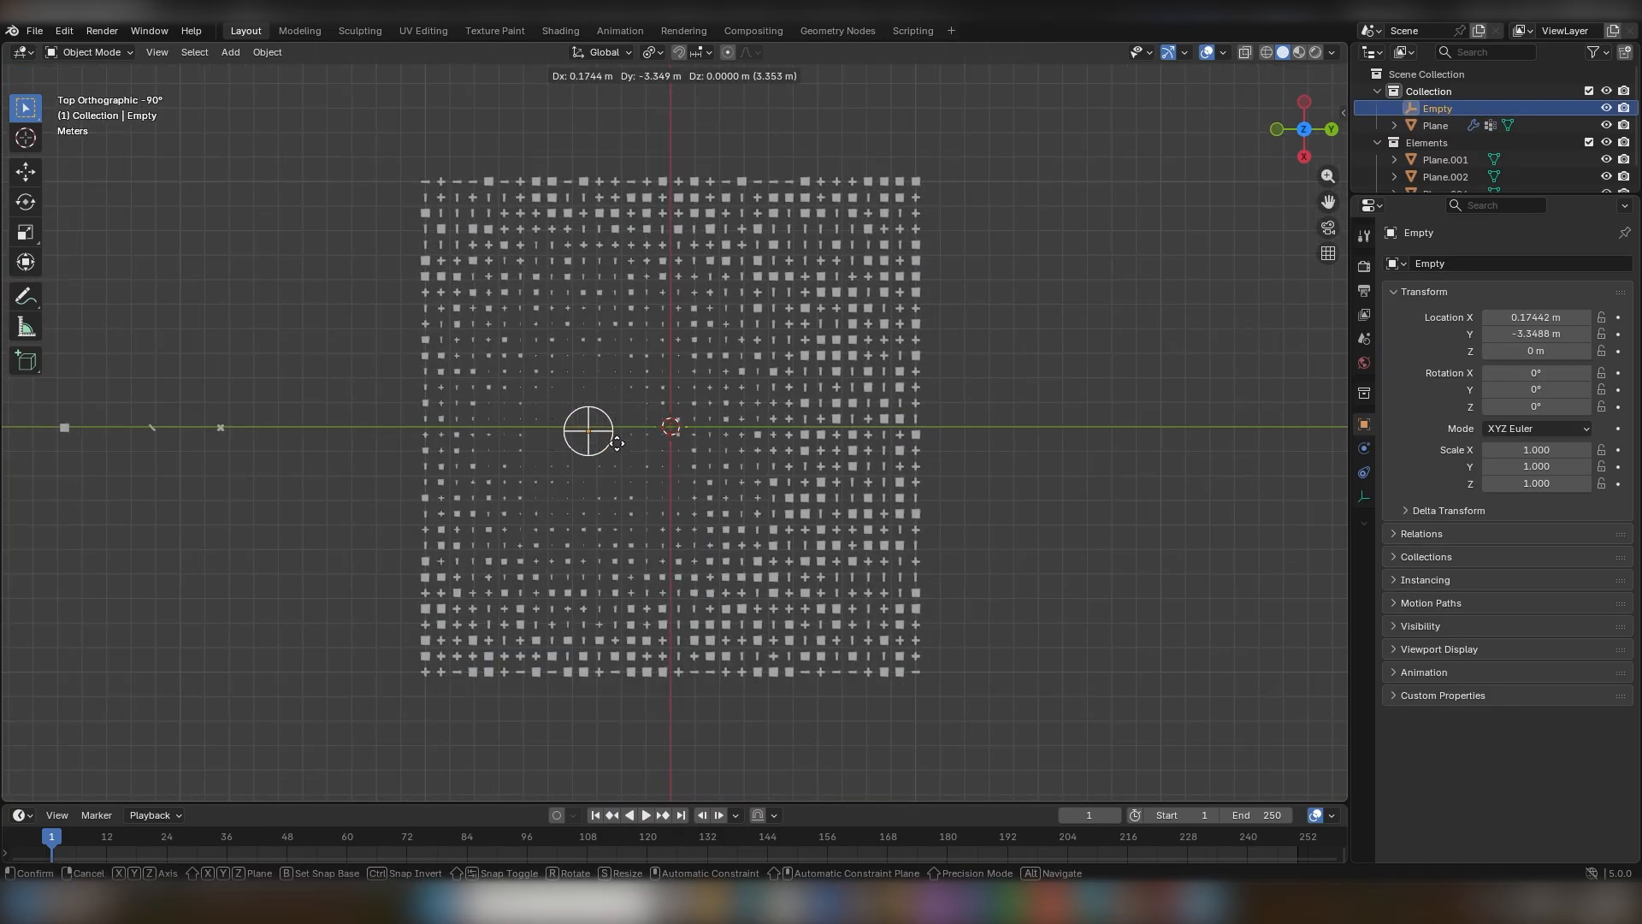
right_click(676, 475)
key(g)
right_click(659, 454)
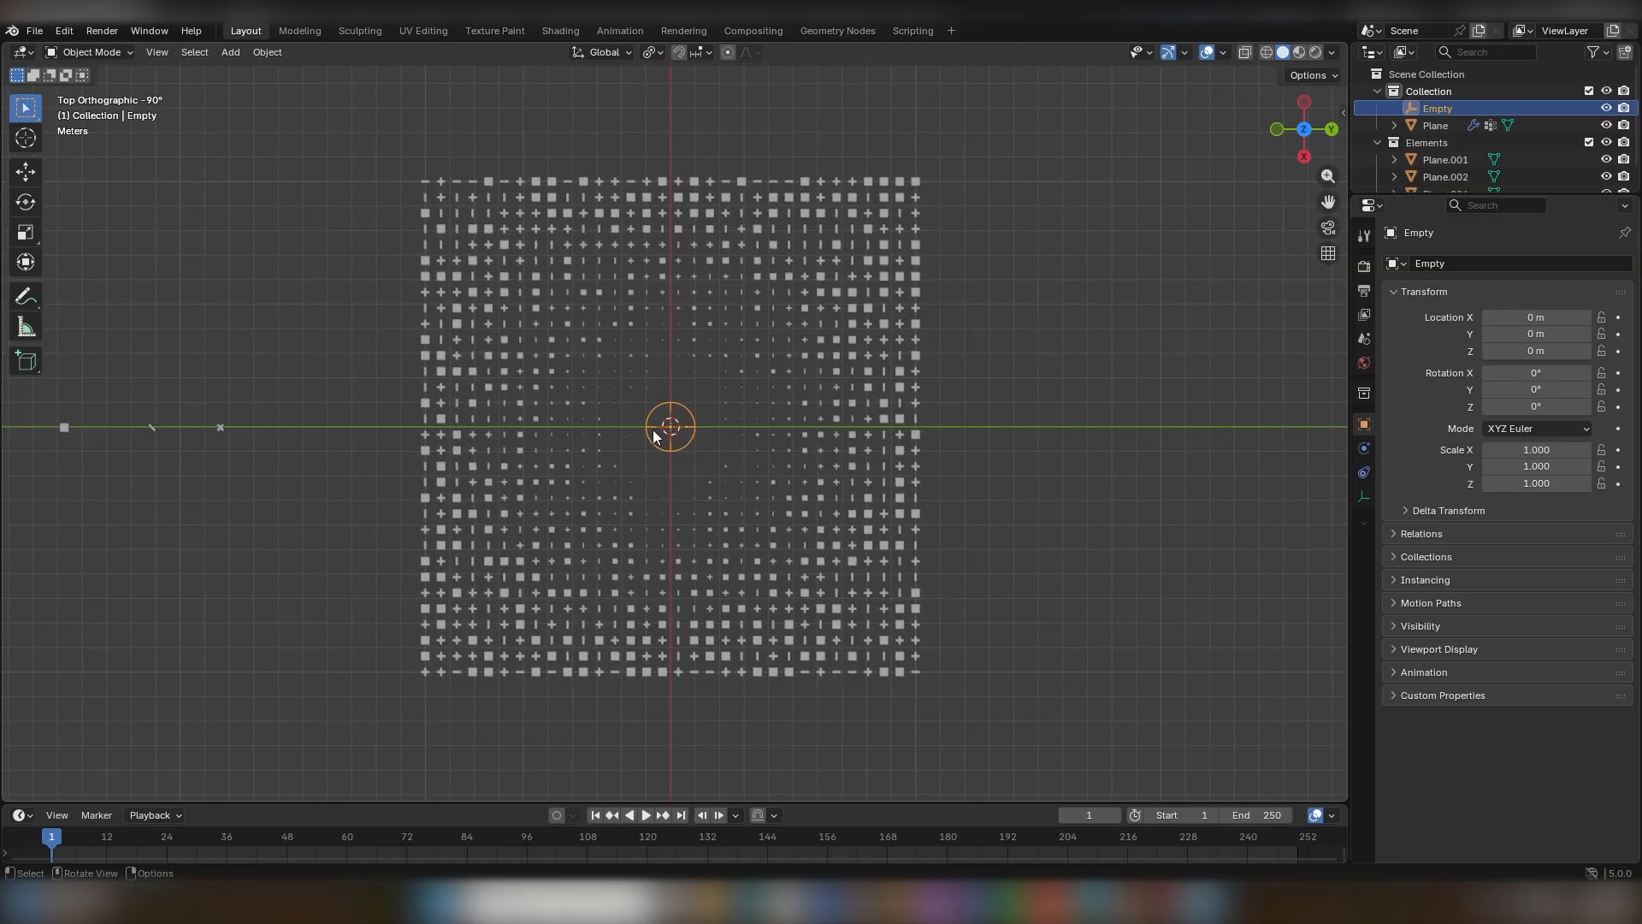
scroll(667, 432, up, 5)
shift+middle_drag(660, 450, 863, 480)
key(g)
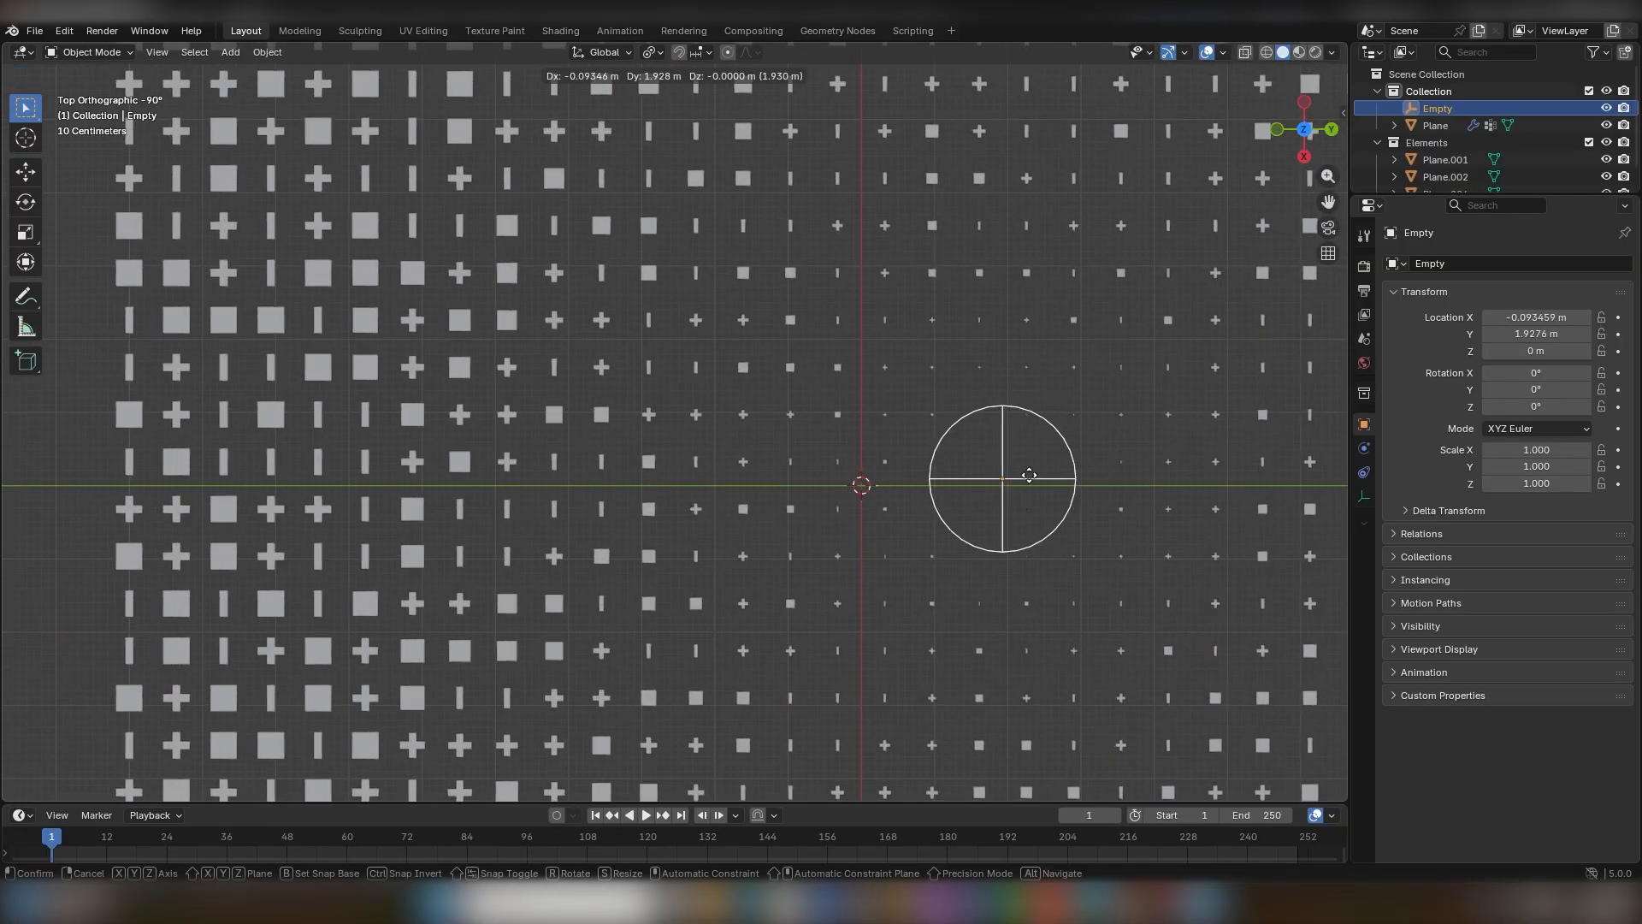
right_click(801, 496)
scroll(869, 507, down, 4)
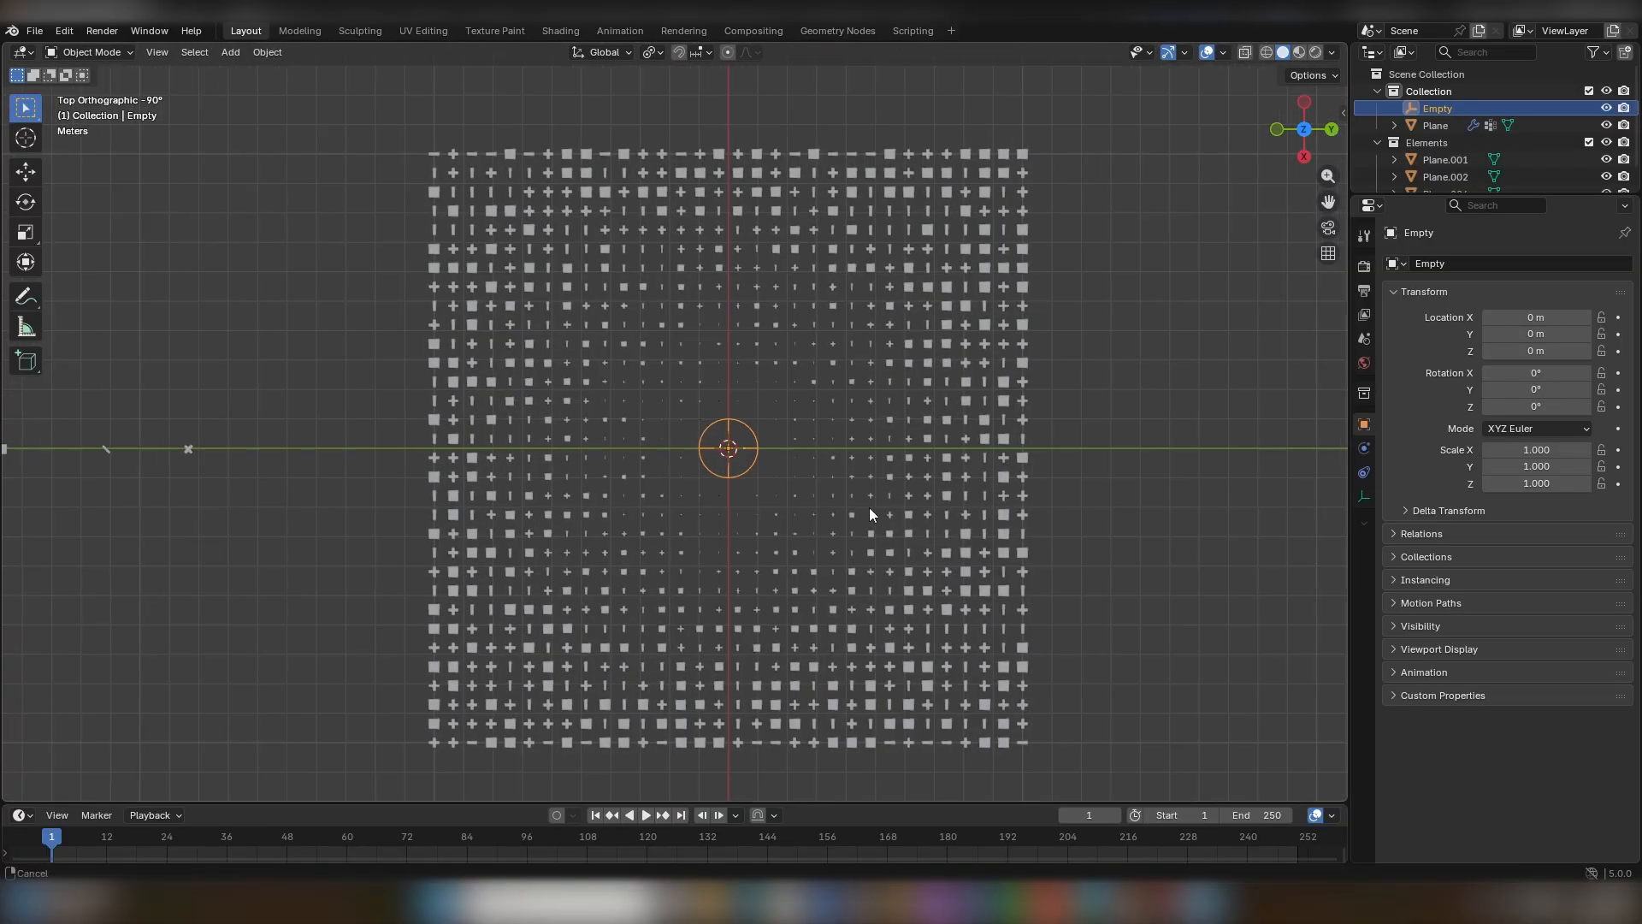
middle_drag(629, 208, 655, 386)
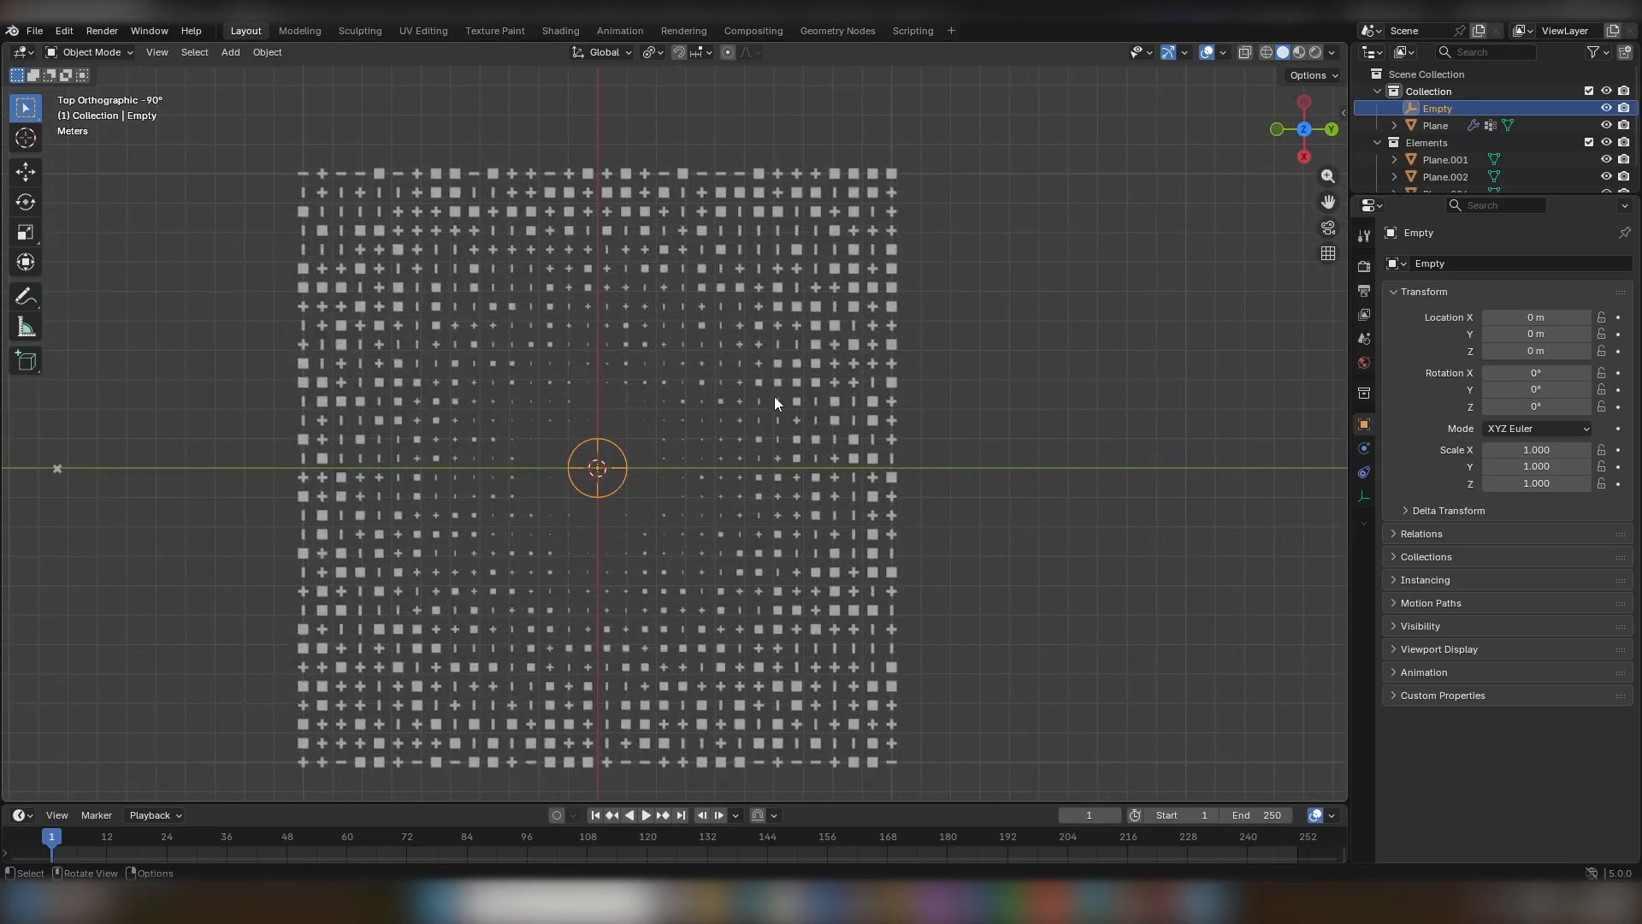
Select the instanced plane and set the falloff type of its Vertex Weight Proximity modifier to Custom Curve.
click(792, 331)
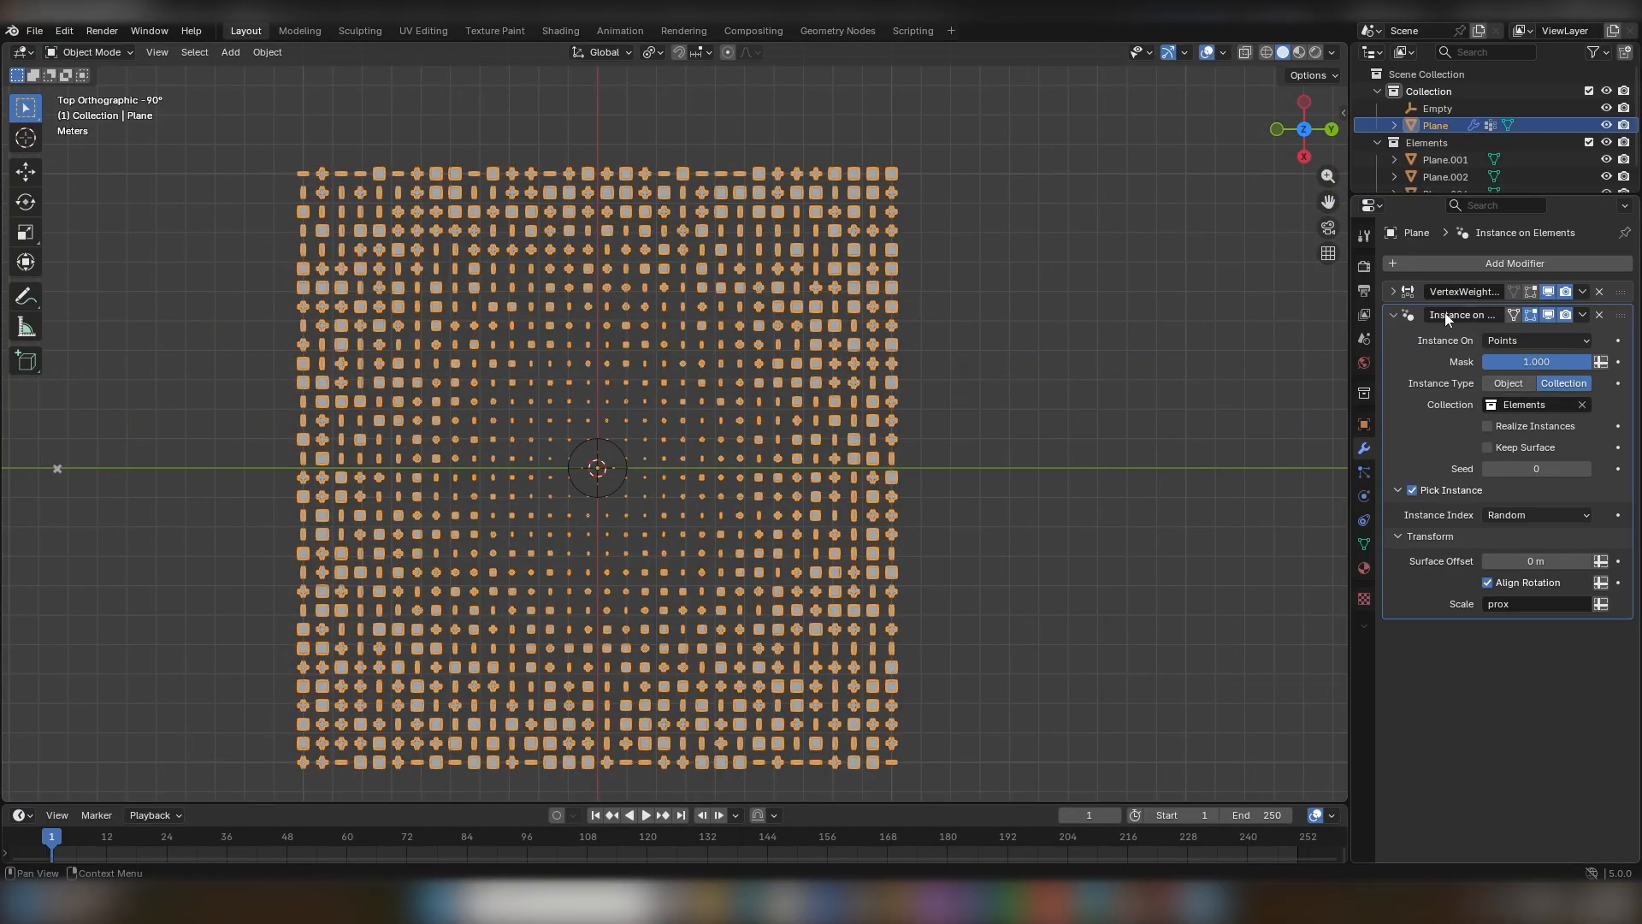
click(1392, 315)
click(1393, 292)
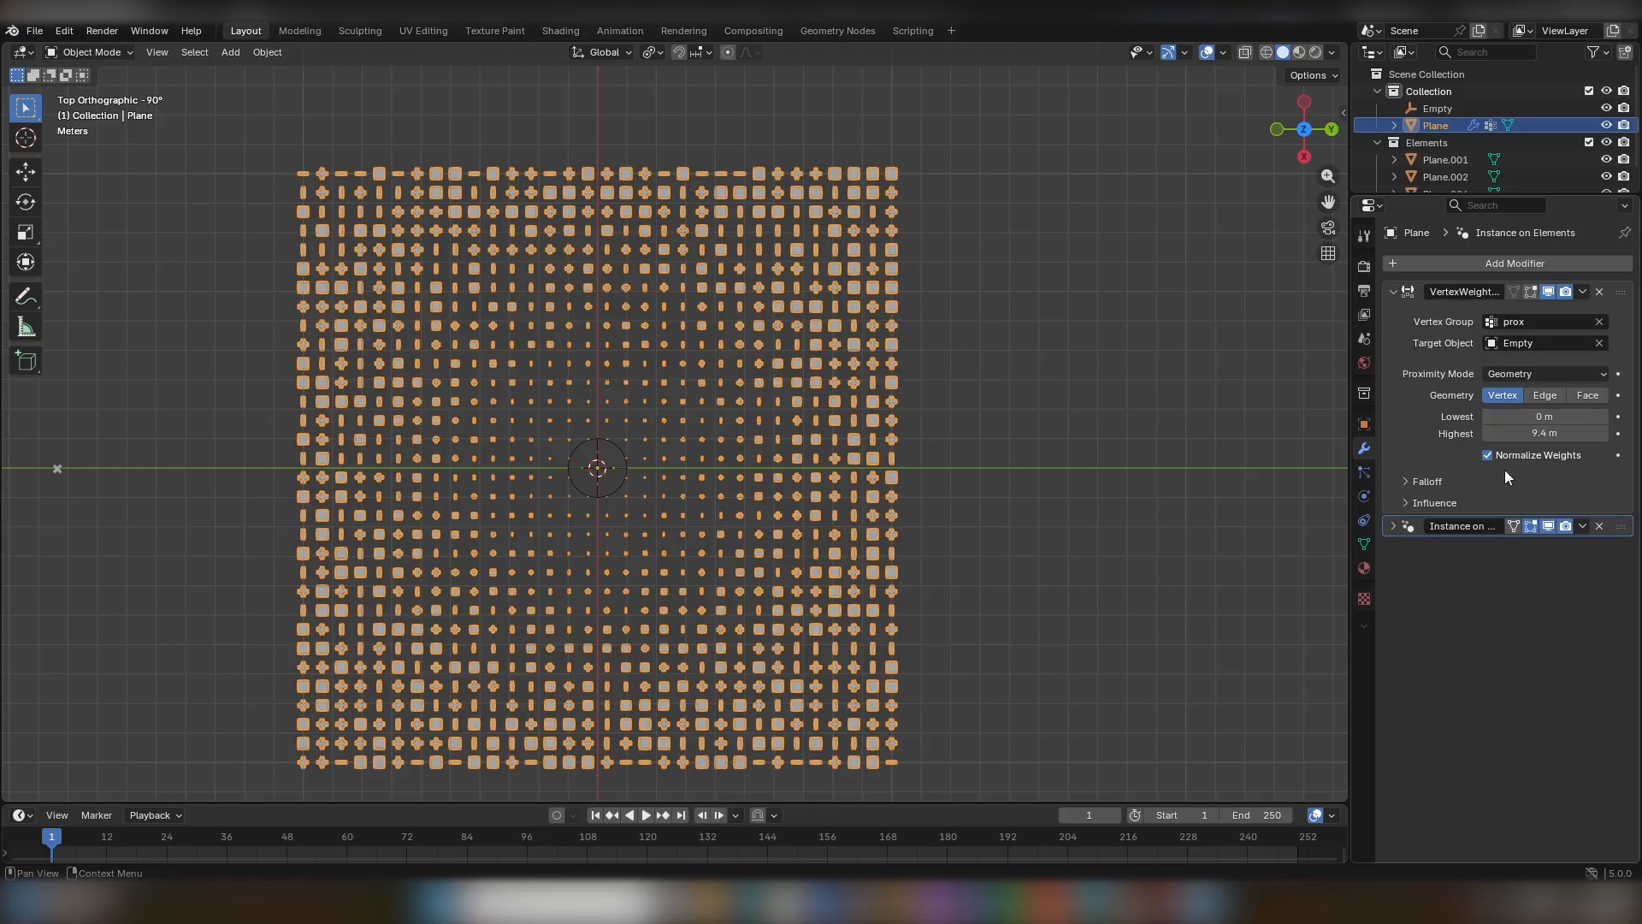
click(1431, 487)
click(1529, 508)
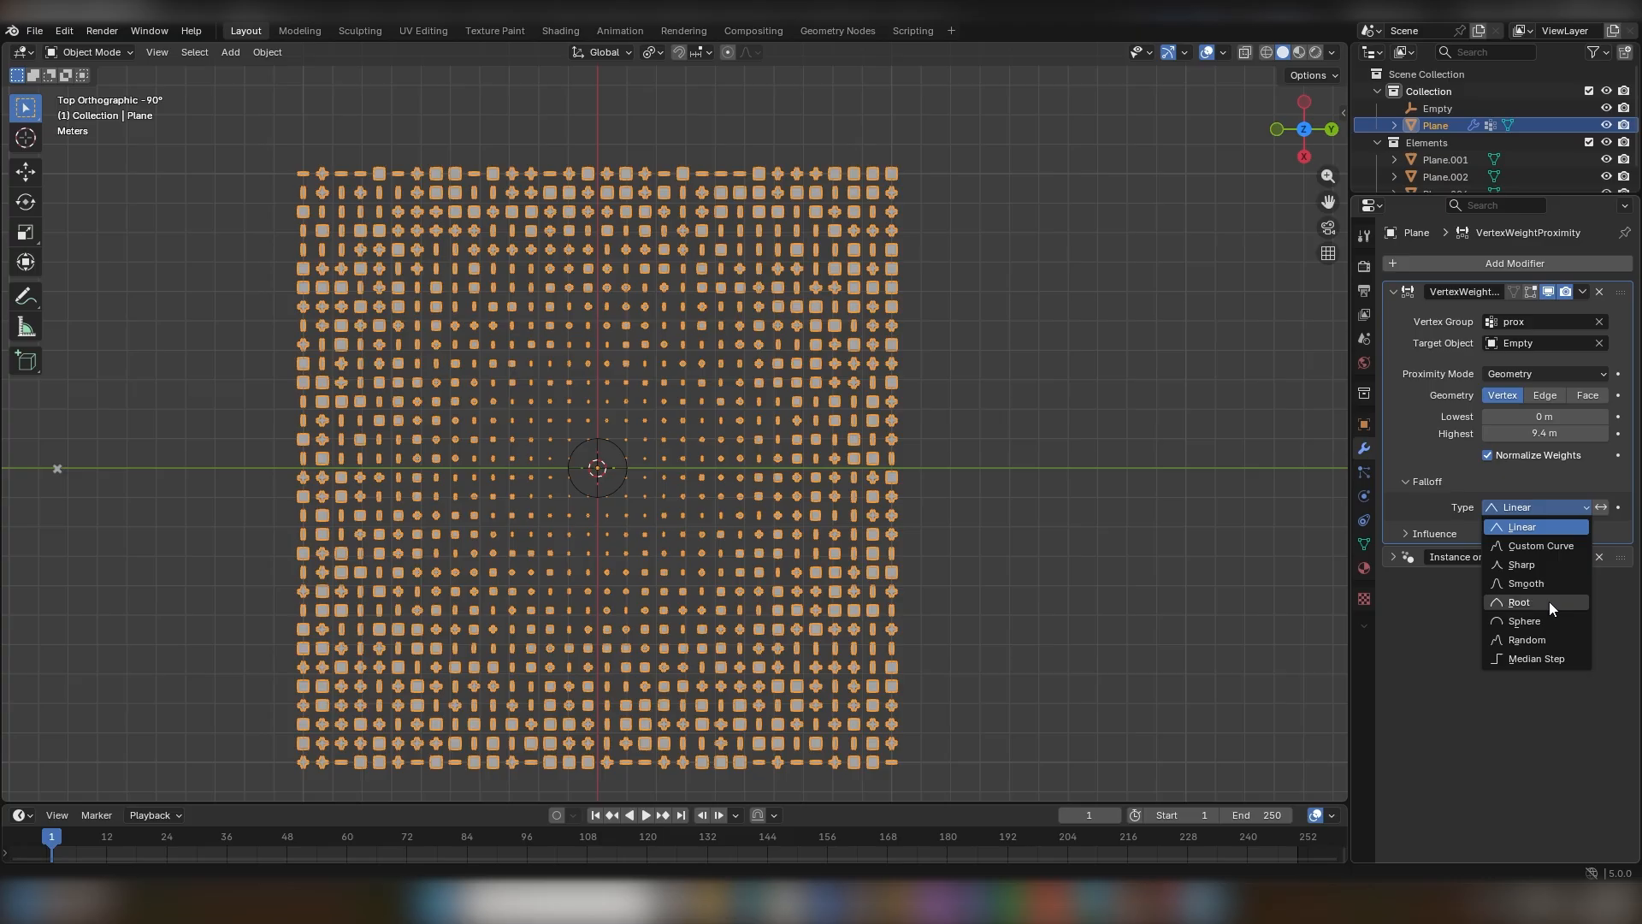
click(1555, 548)
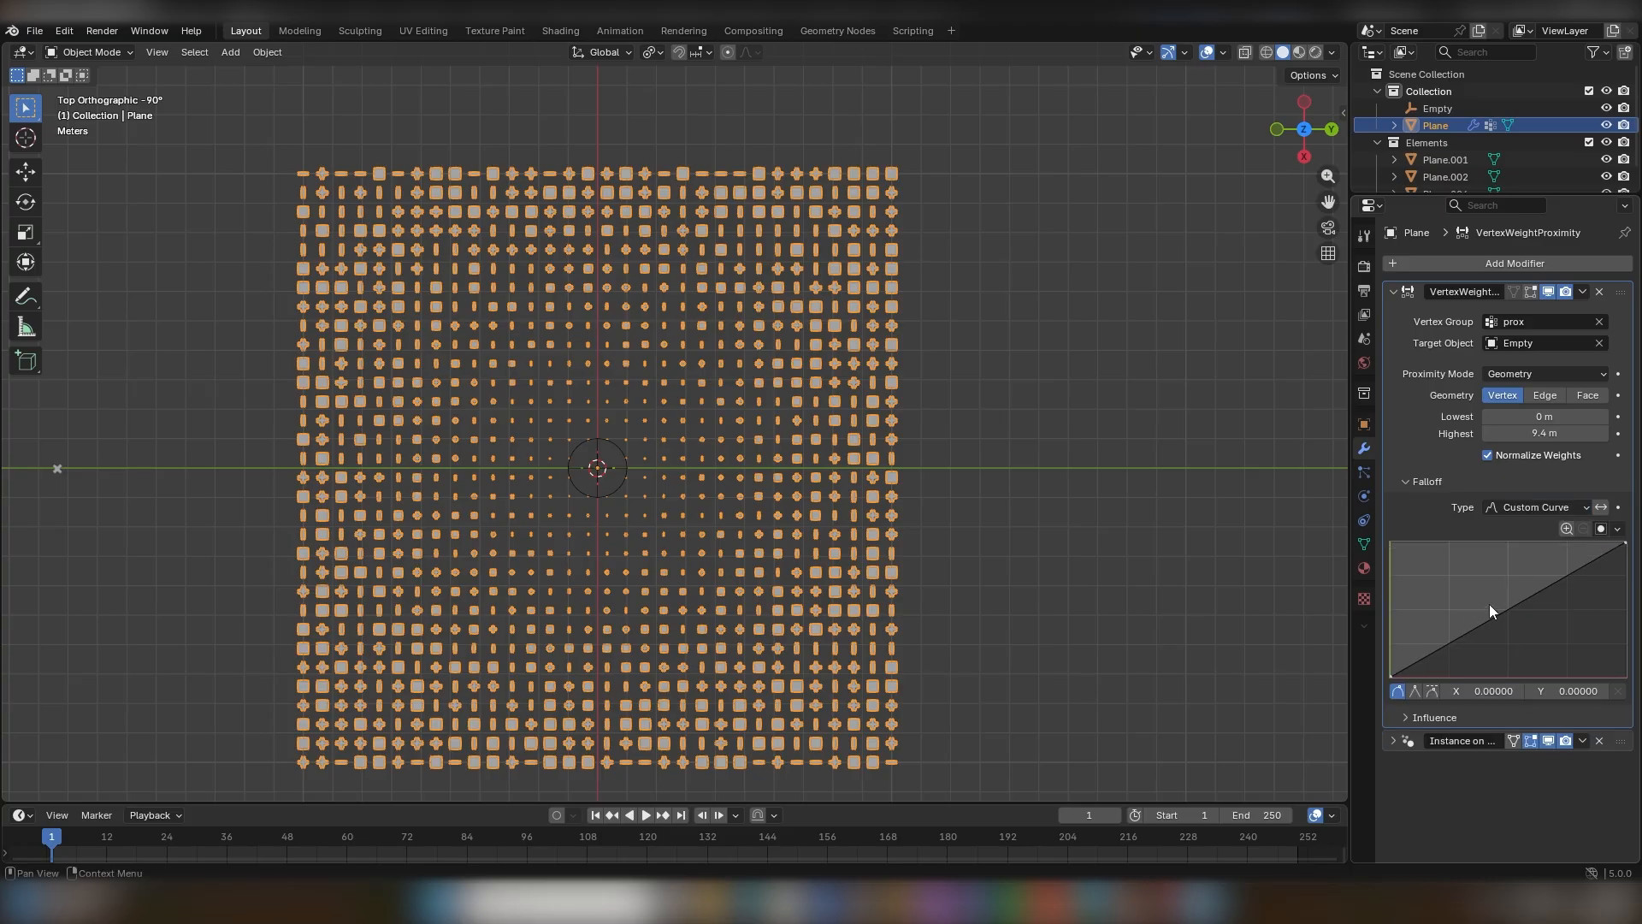
Add points to the falloff curve and pull them into a wave so the instance scale varies in rings.
drag(1452, 638, 1499, 631)
click(1550, 621)
middle_drag(1075, 542, 1038, 367)
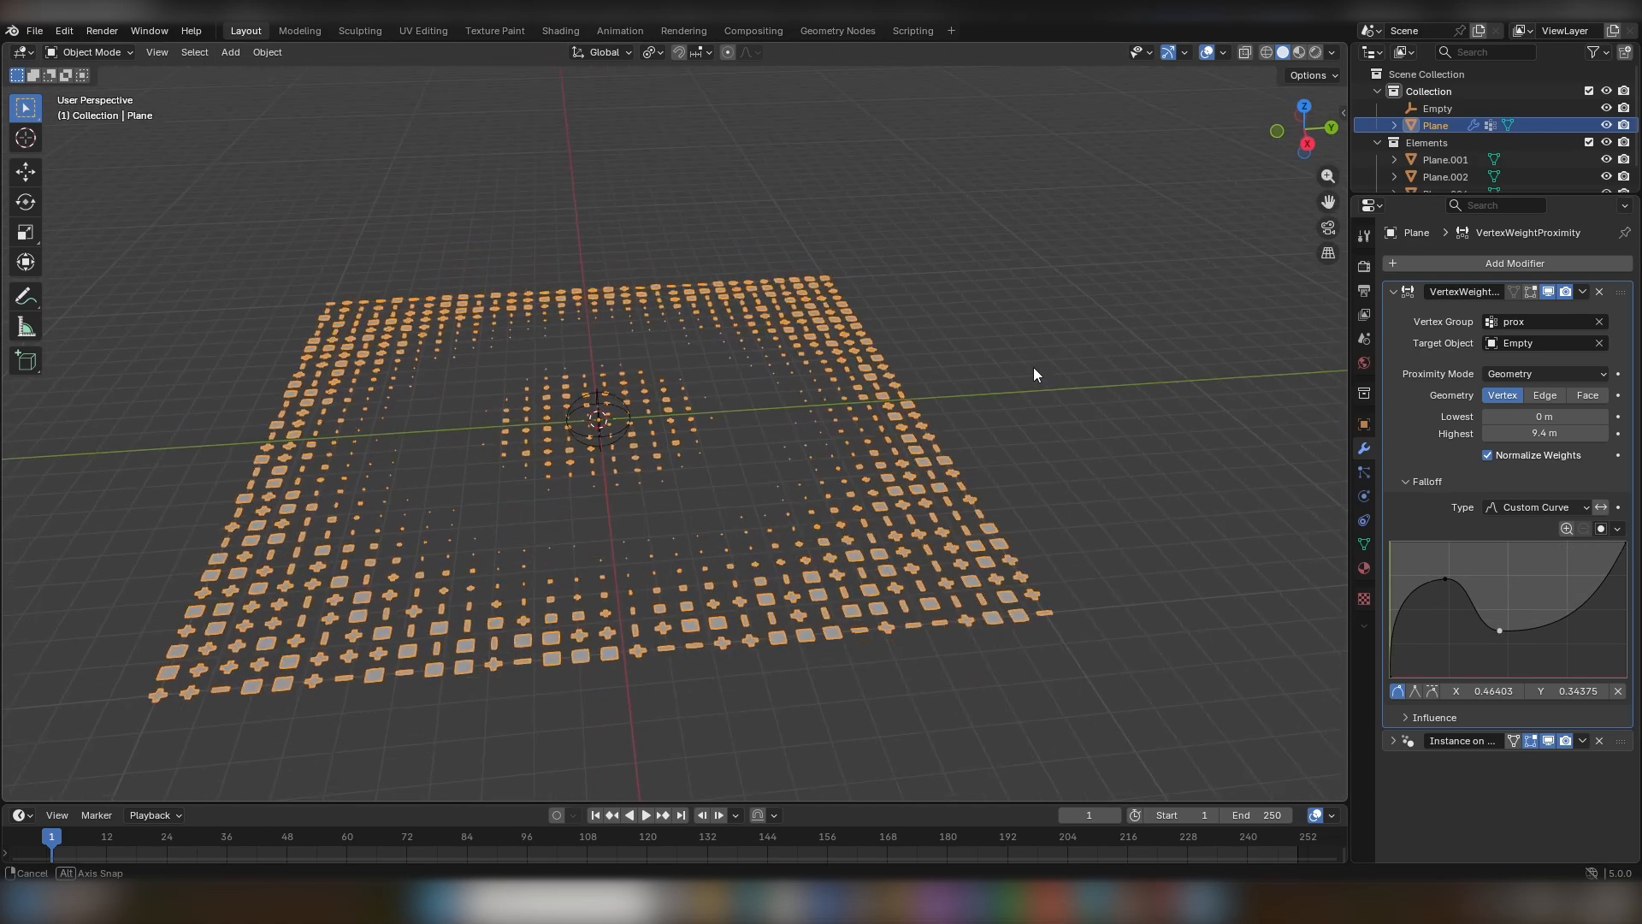
drag(1550, 621, 1587, 664)
middle_drag(1095, 439, 965, 538)
Select the sphere empty and test the ring pattern by temporarily moving it over the grid.
click(1084, 455)
click(634, 459)
middle_drag(635, 458, 756, 524)
key(g)
click(691, 390)
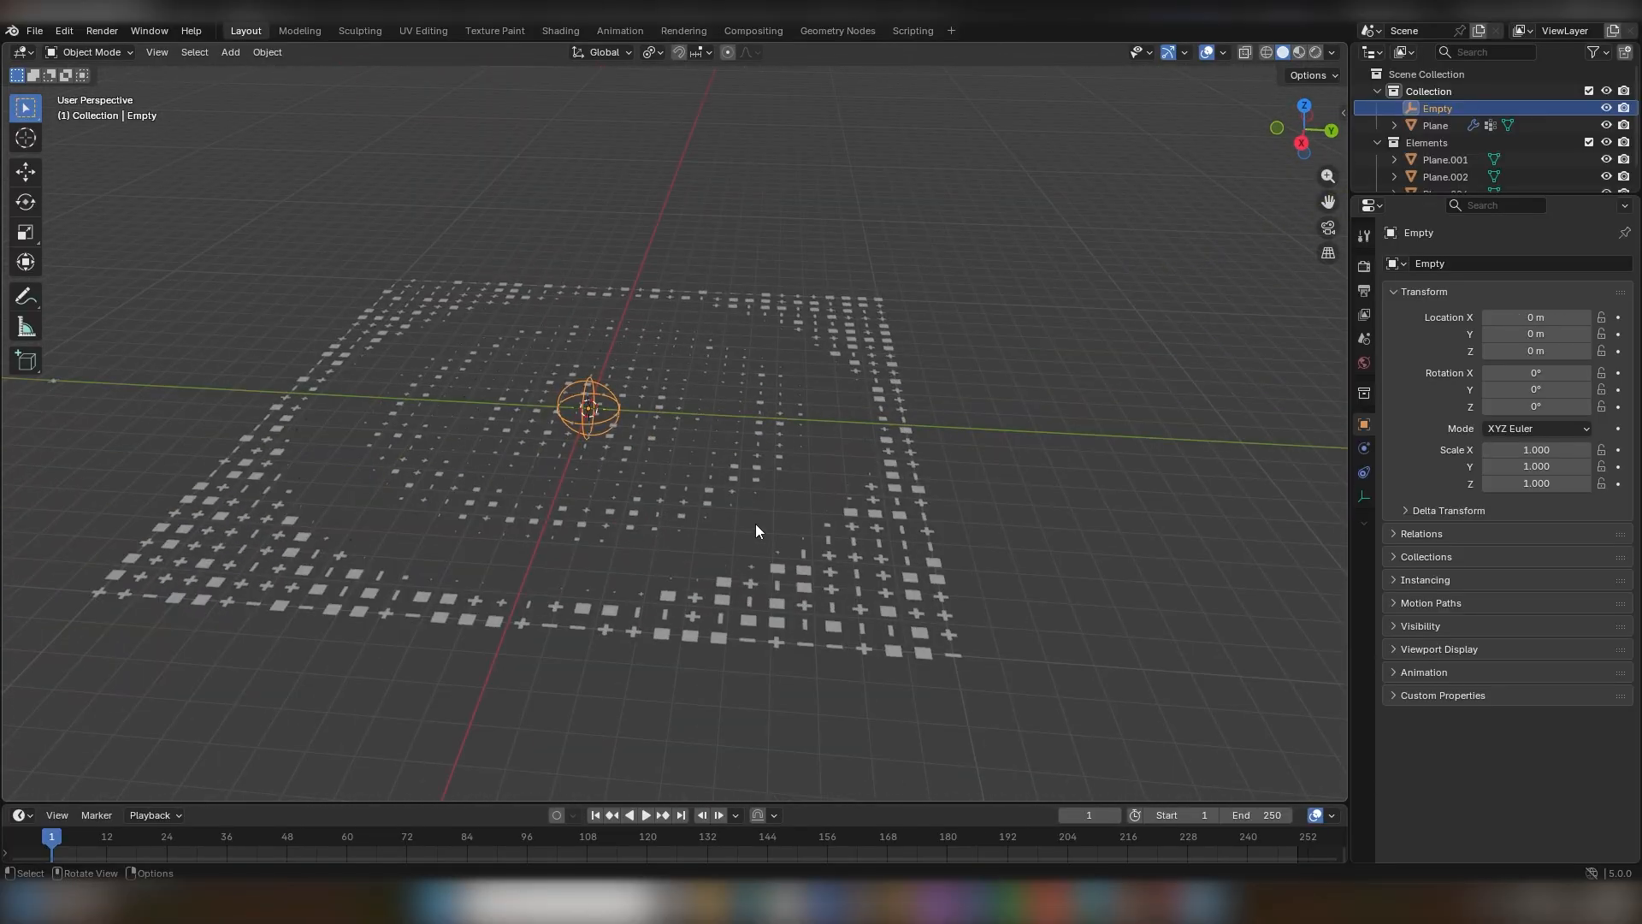
Select the instanced plane, collapse its Vertex Weight Proximity settings and add a Displace modifier.
click(756, 523)
click(1395, 292)
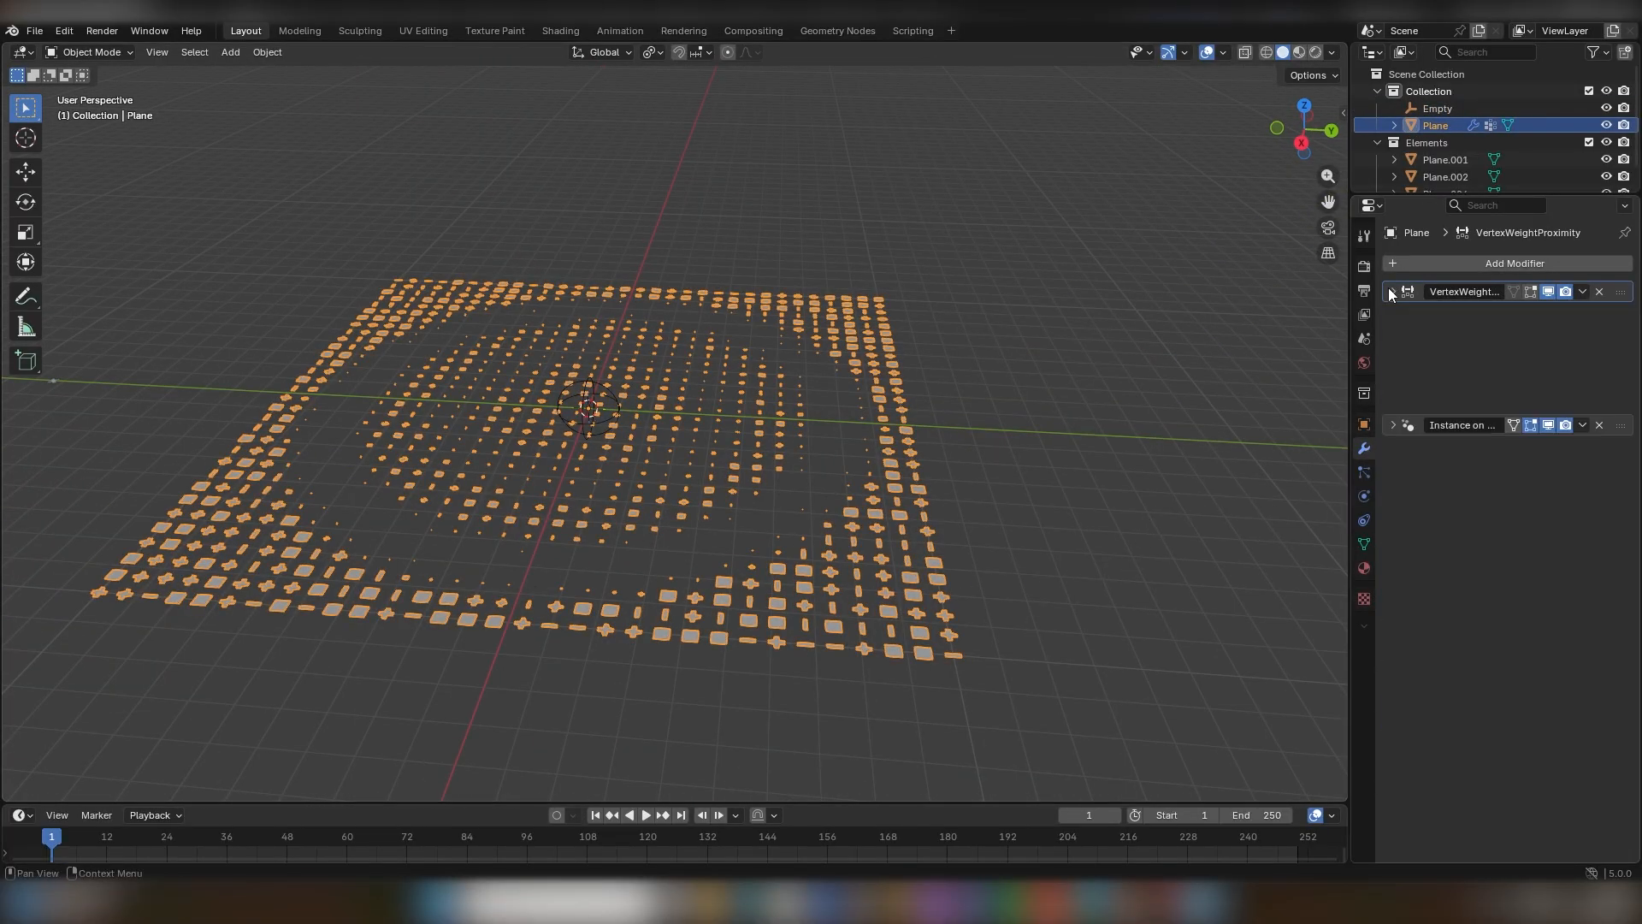
click(1411, 264)
text(d)
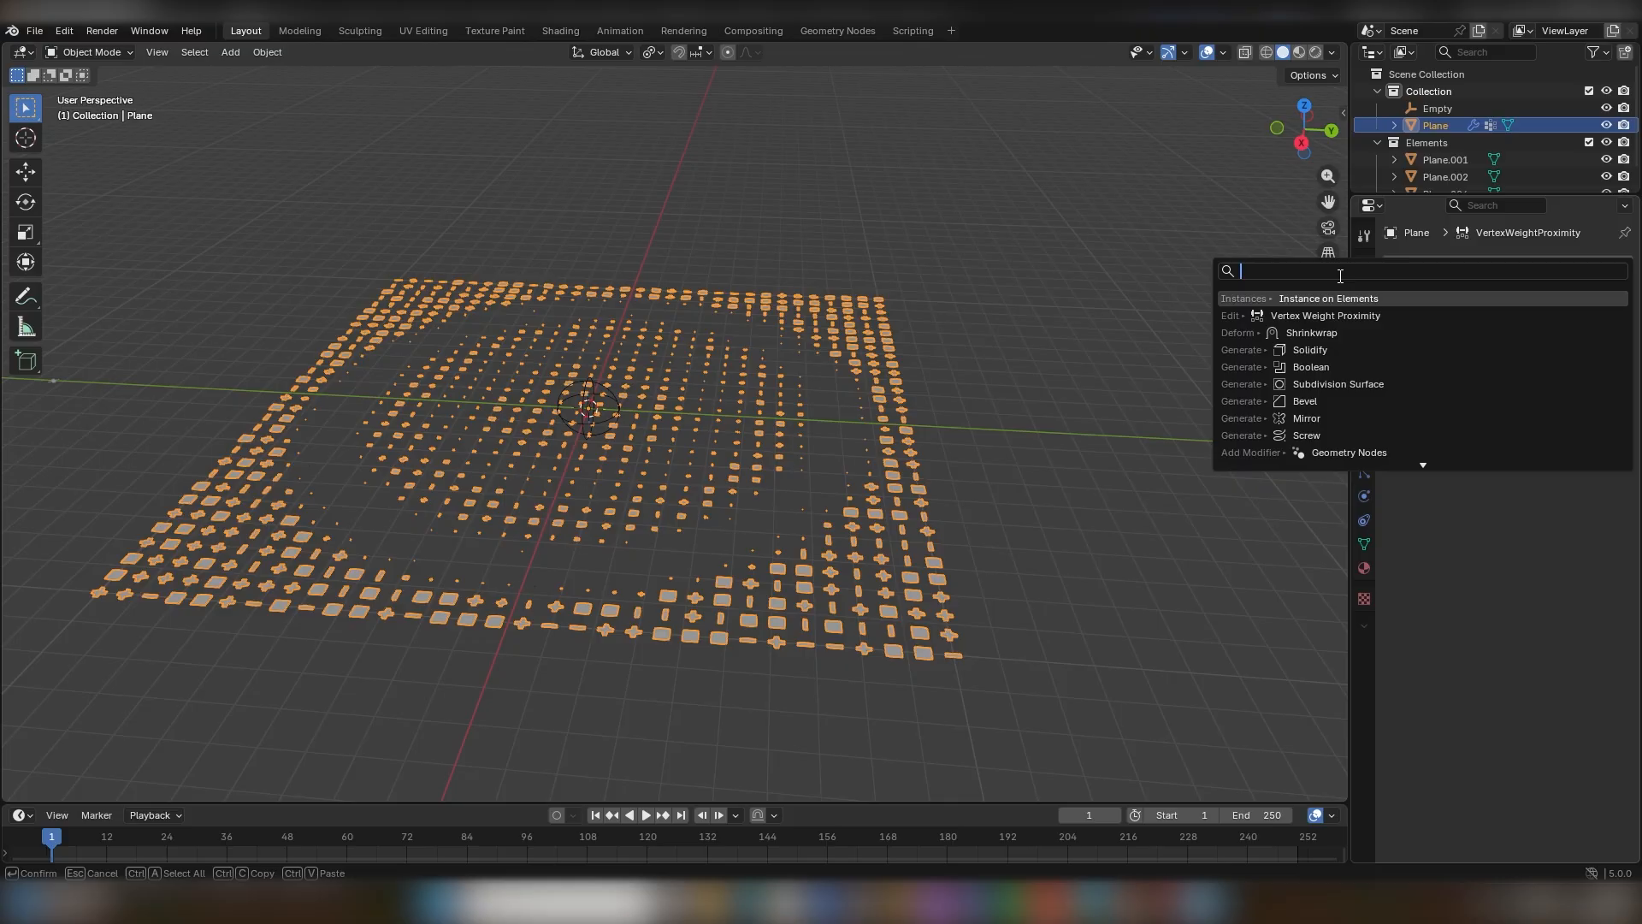
text(is)
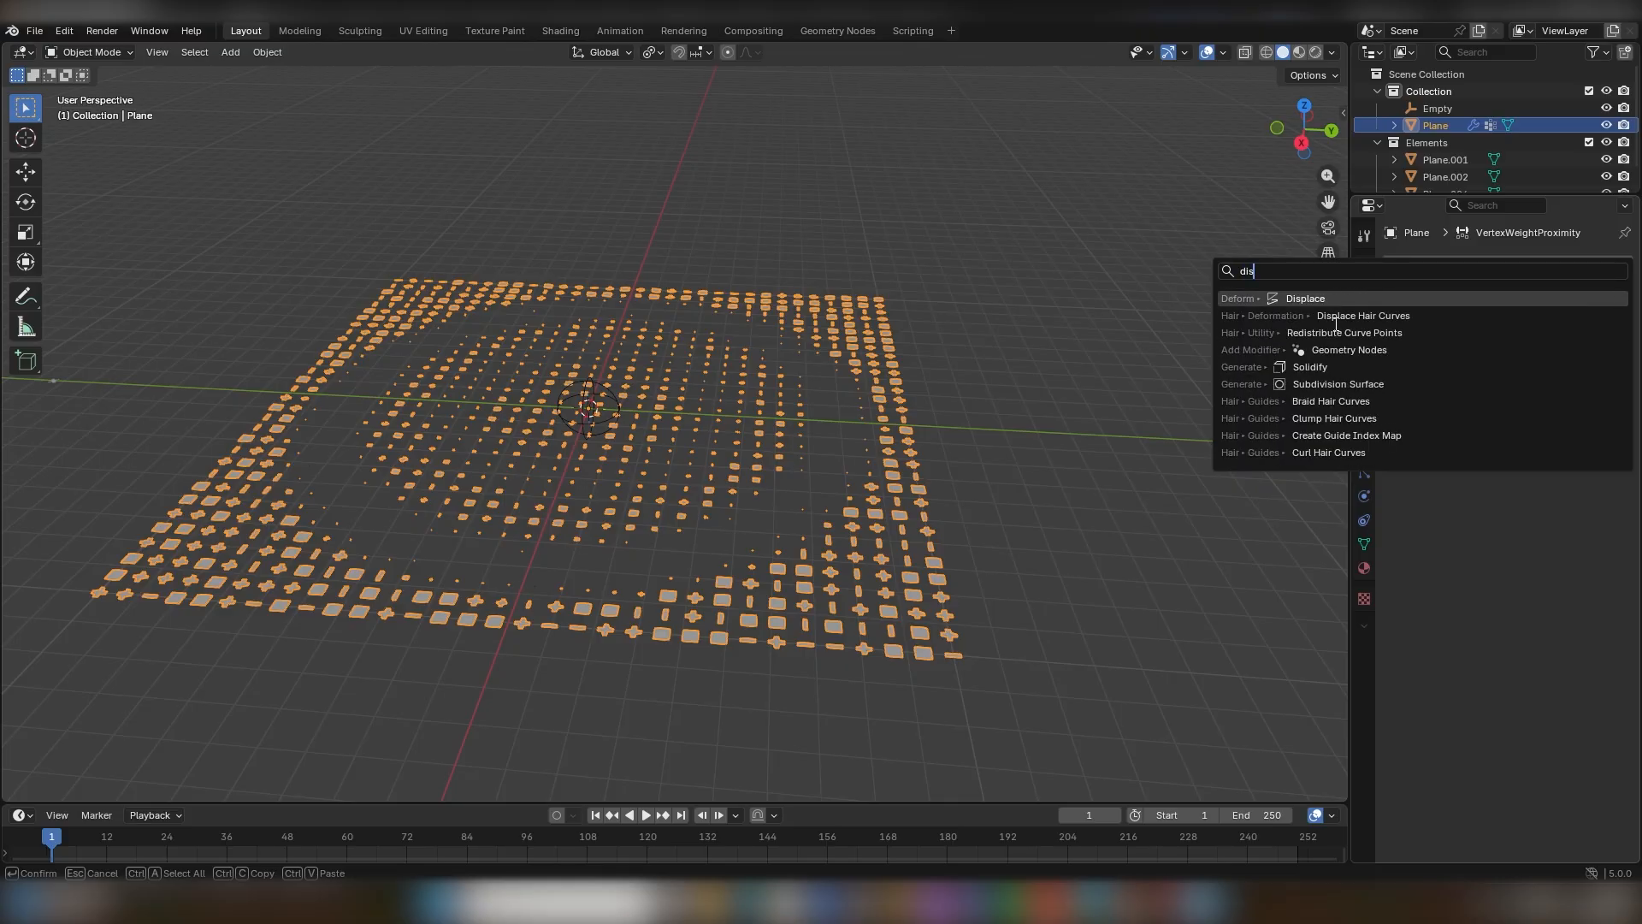
key(Return)
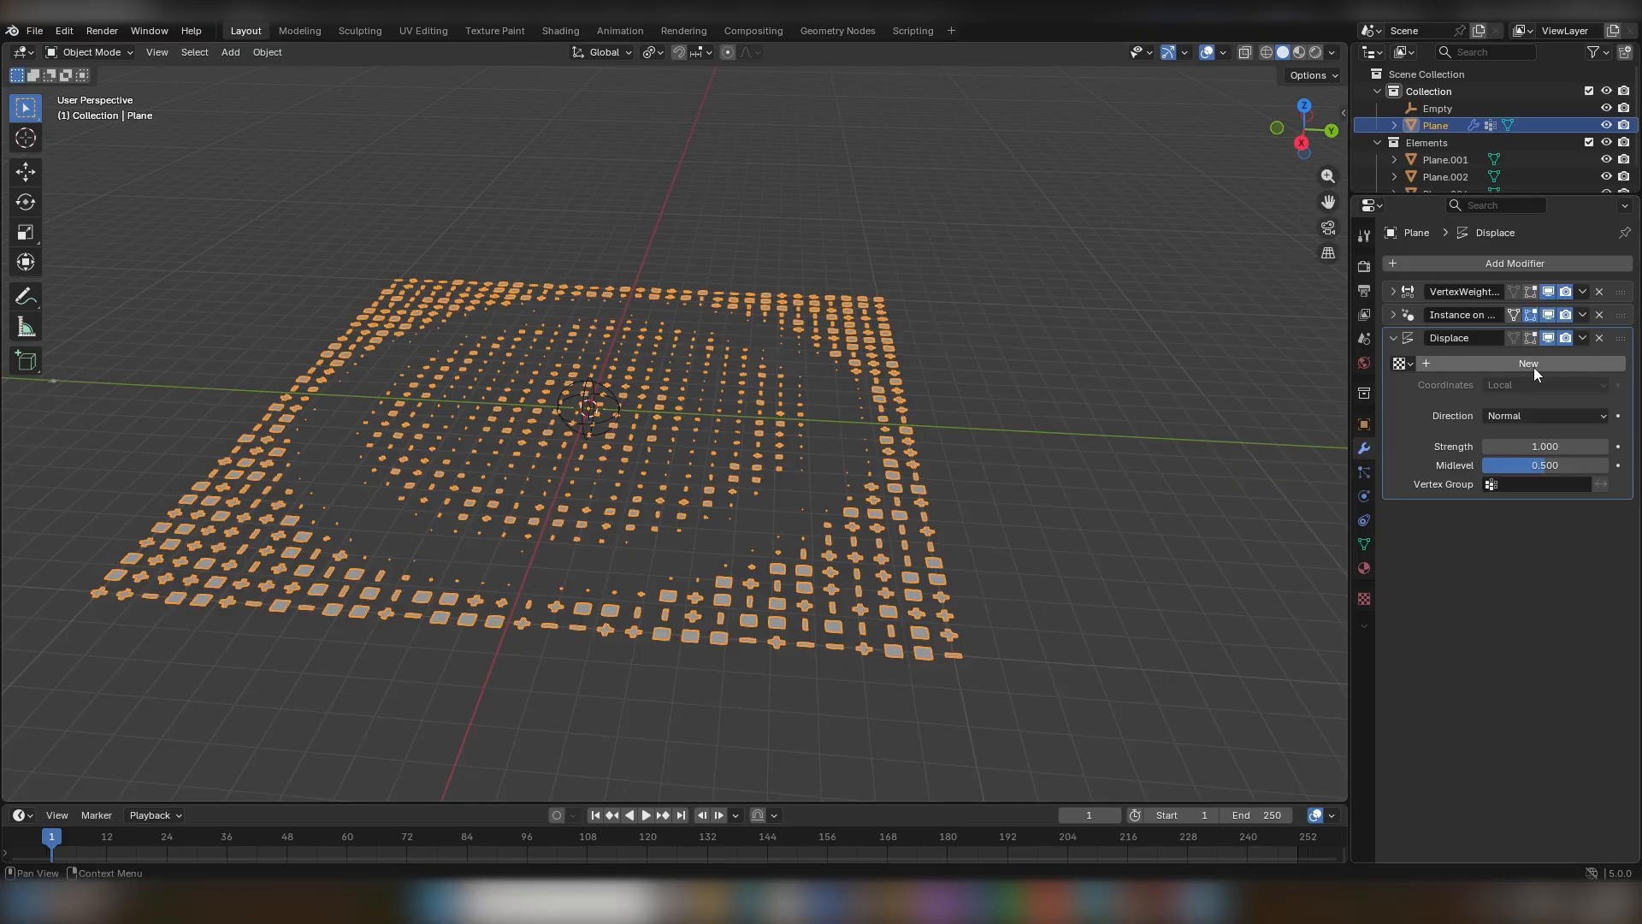
Limit the Displace modifier to the prox vertex group and place it above Instance on Elements.
click(1564, 484)
click(1479, 511)
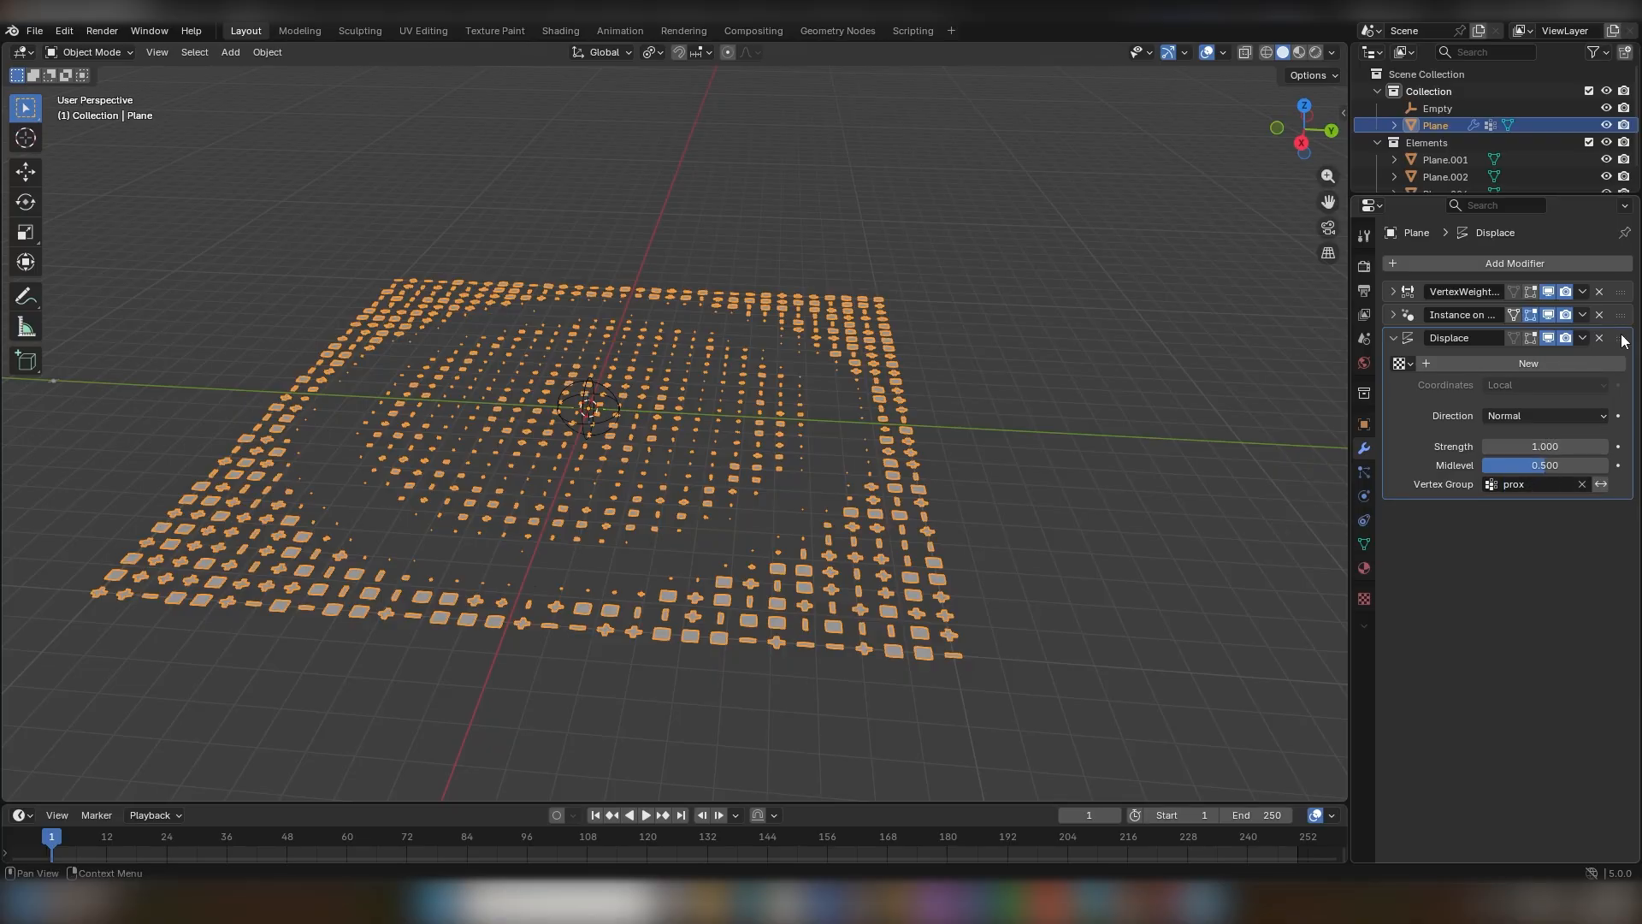
drag(1624, 339, 1569, 325)
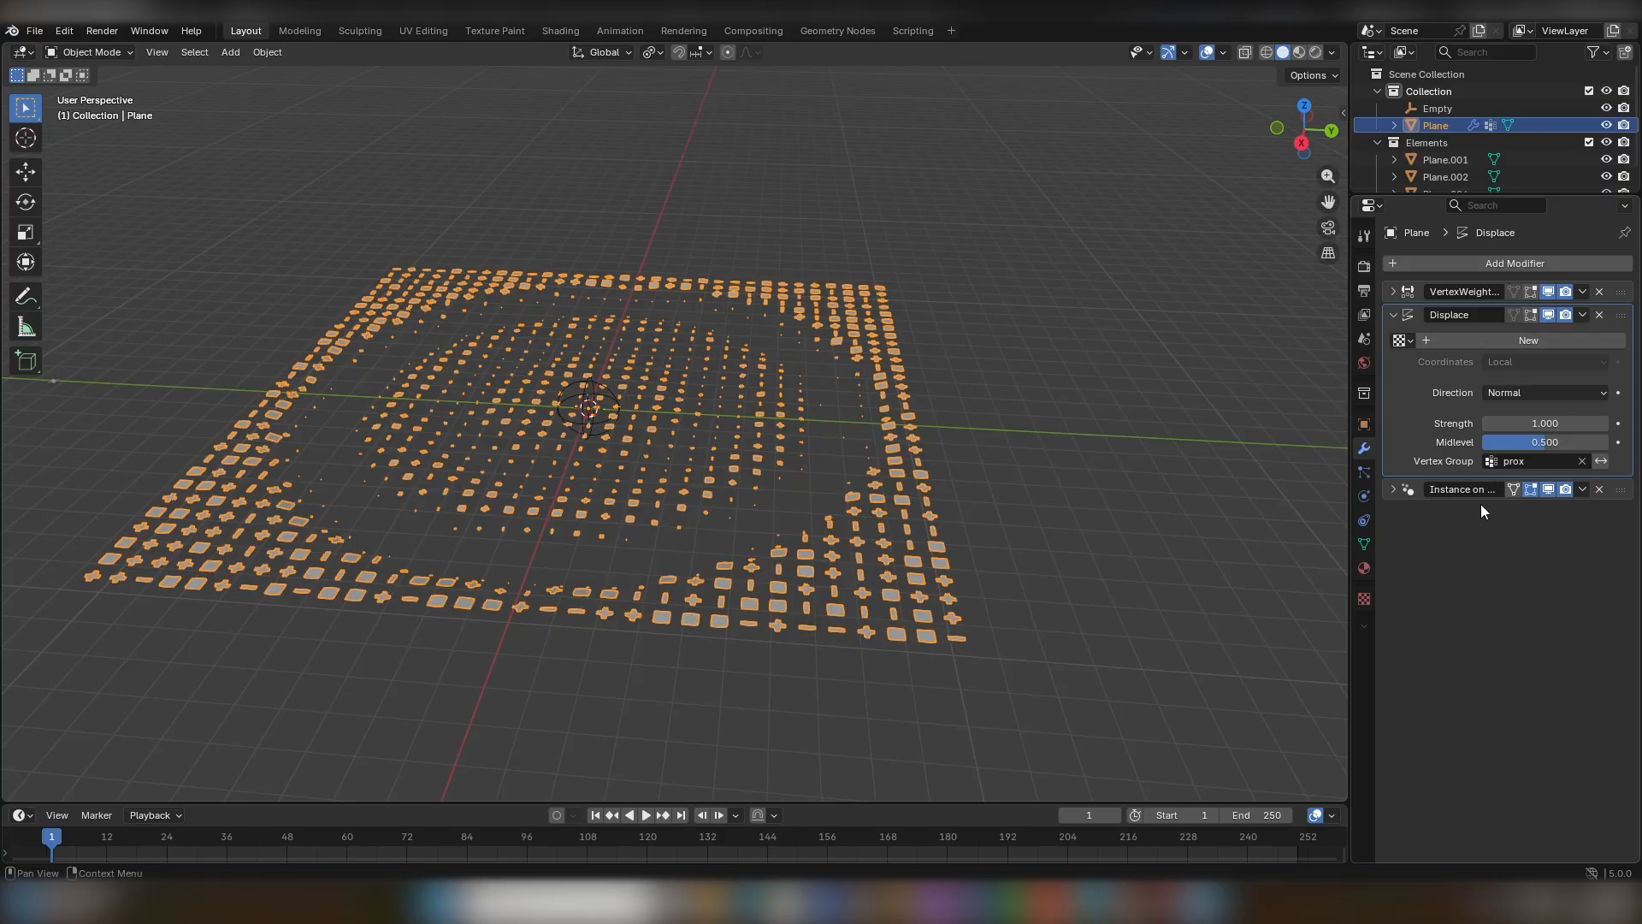
Raise the Displace strength to 5.7 and inspect the displaced shapes from a lower angle.
drag(1537, 423, 1633, 423)
middle_drag(806, 423, 704, 356)
click(953, 455)
scroll(783, 537, up, 4)
scroll(752, 477, down, 5)
Test the displacement by temporarily moving the sphere empty over the grid.
click(609, 409)
key(g)
right_click(646, 452)
Reshape the plane's proximity falloff curve, lowering an inner point to about X 0.24, Y 0.11 and moving an outer one to about X 0.77, Y 0.59.
click(892, 423)
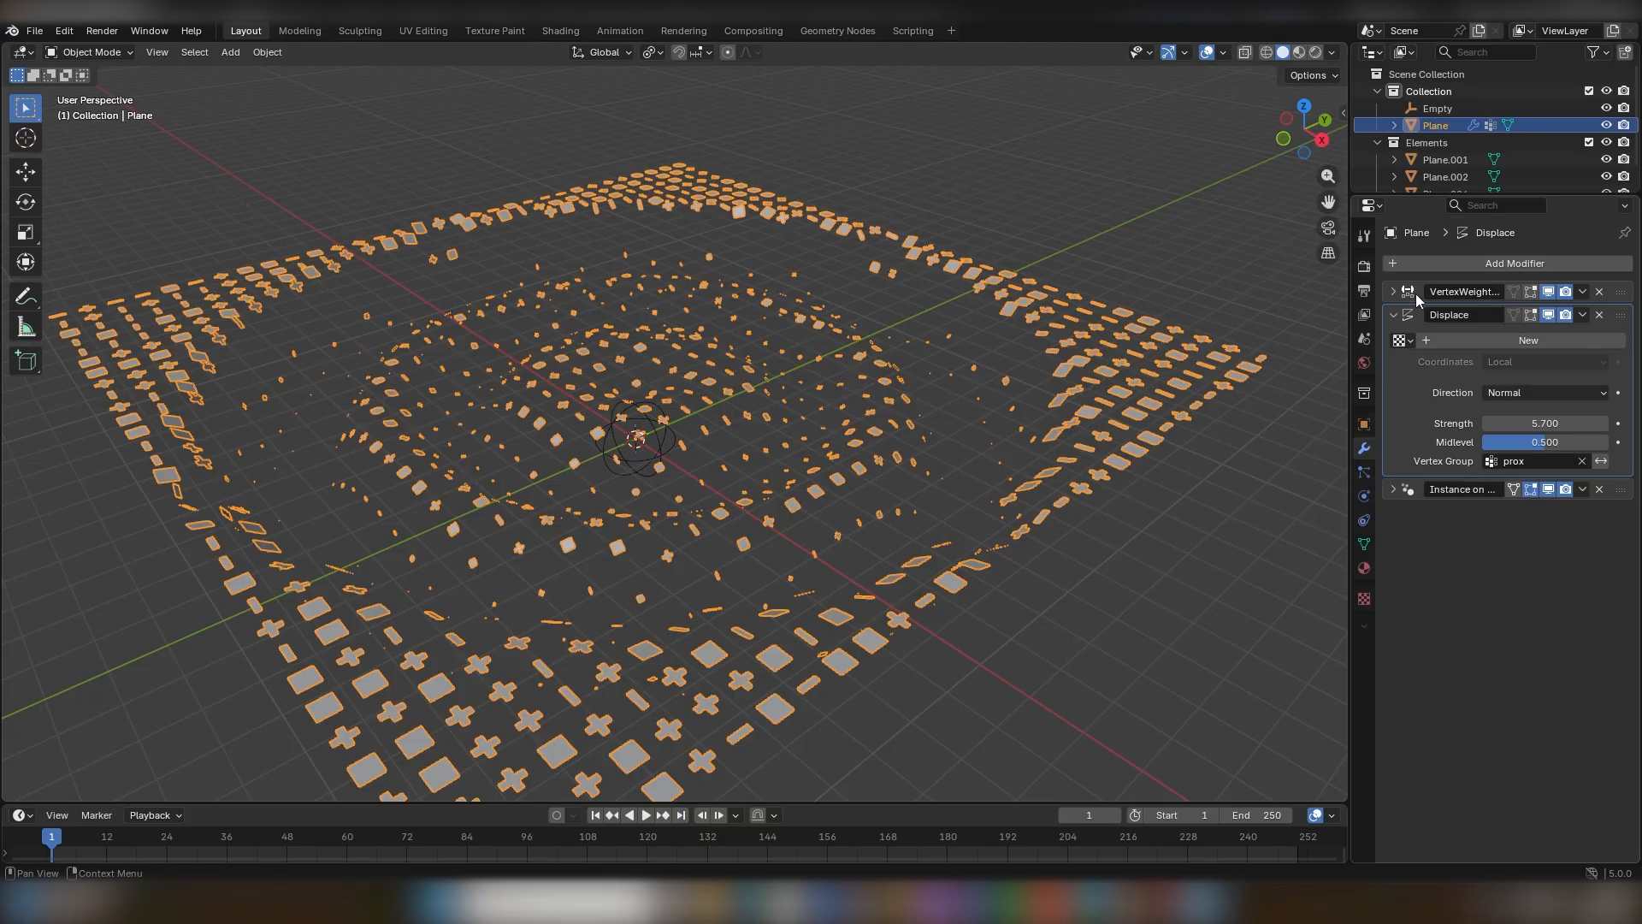
click(1393, 315)
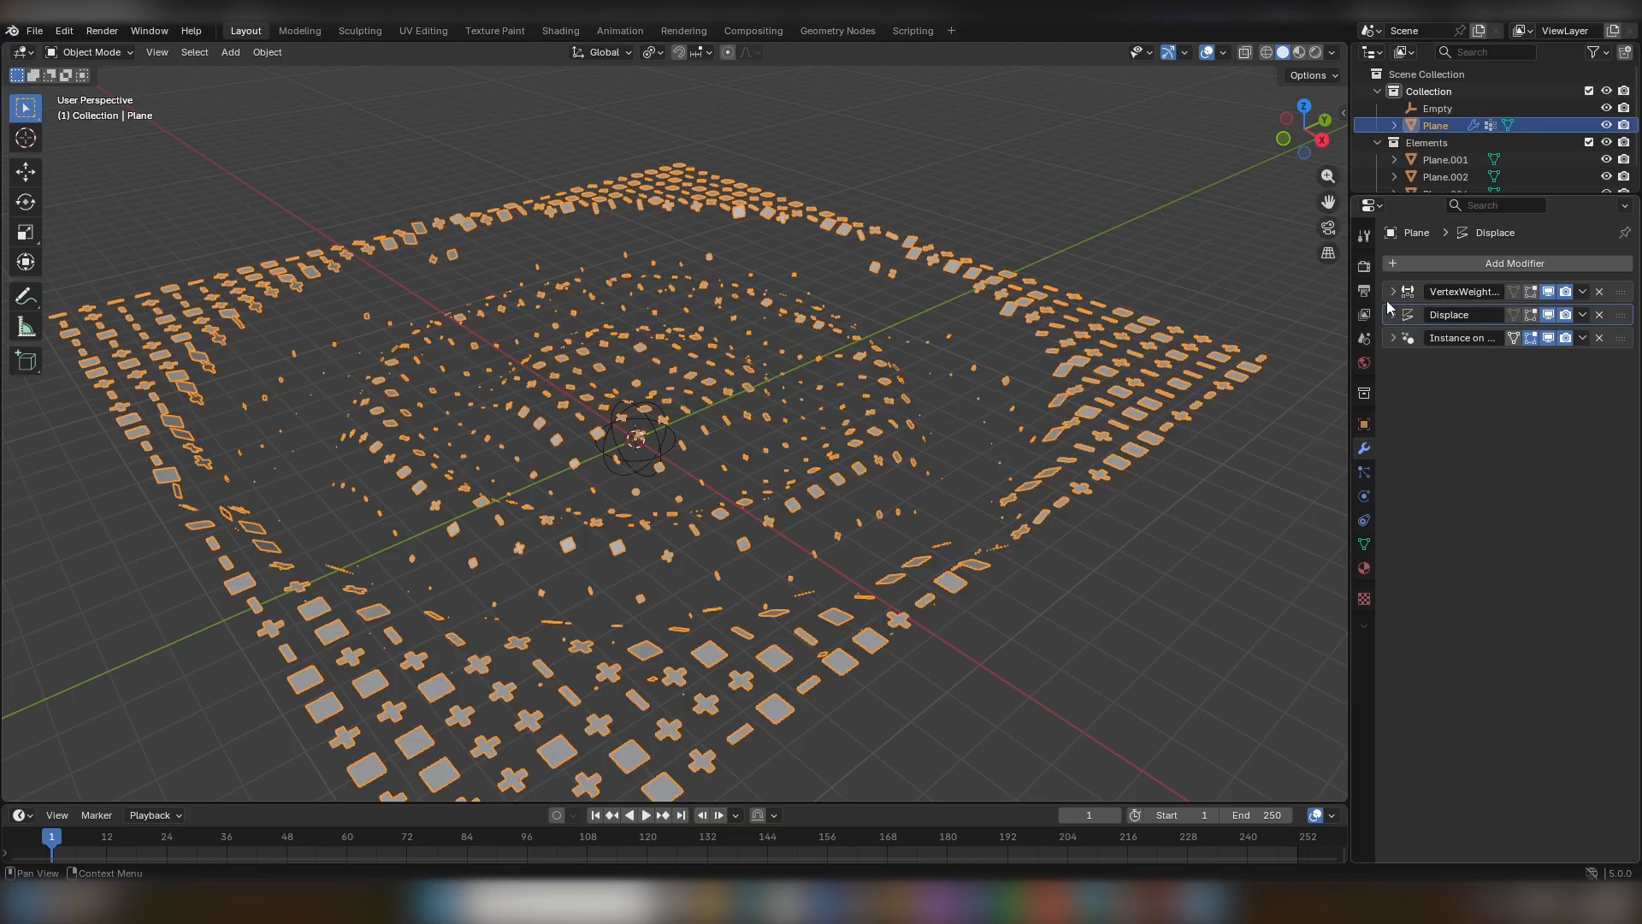
click(1393, 292)
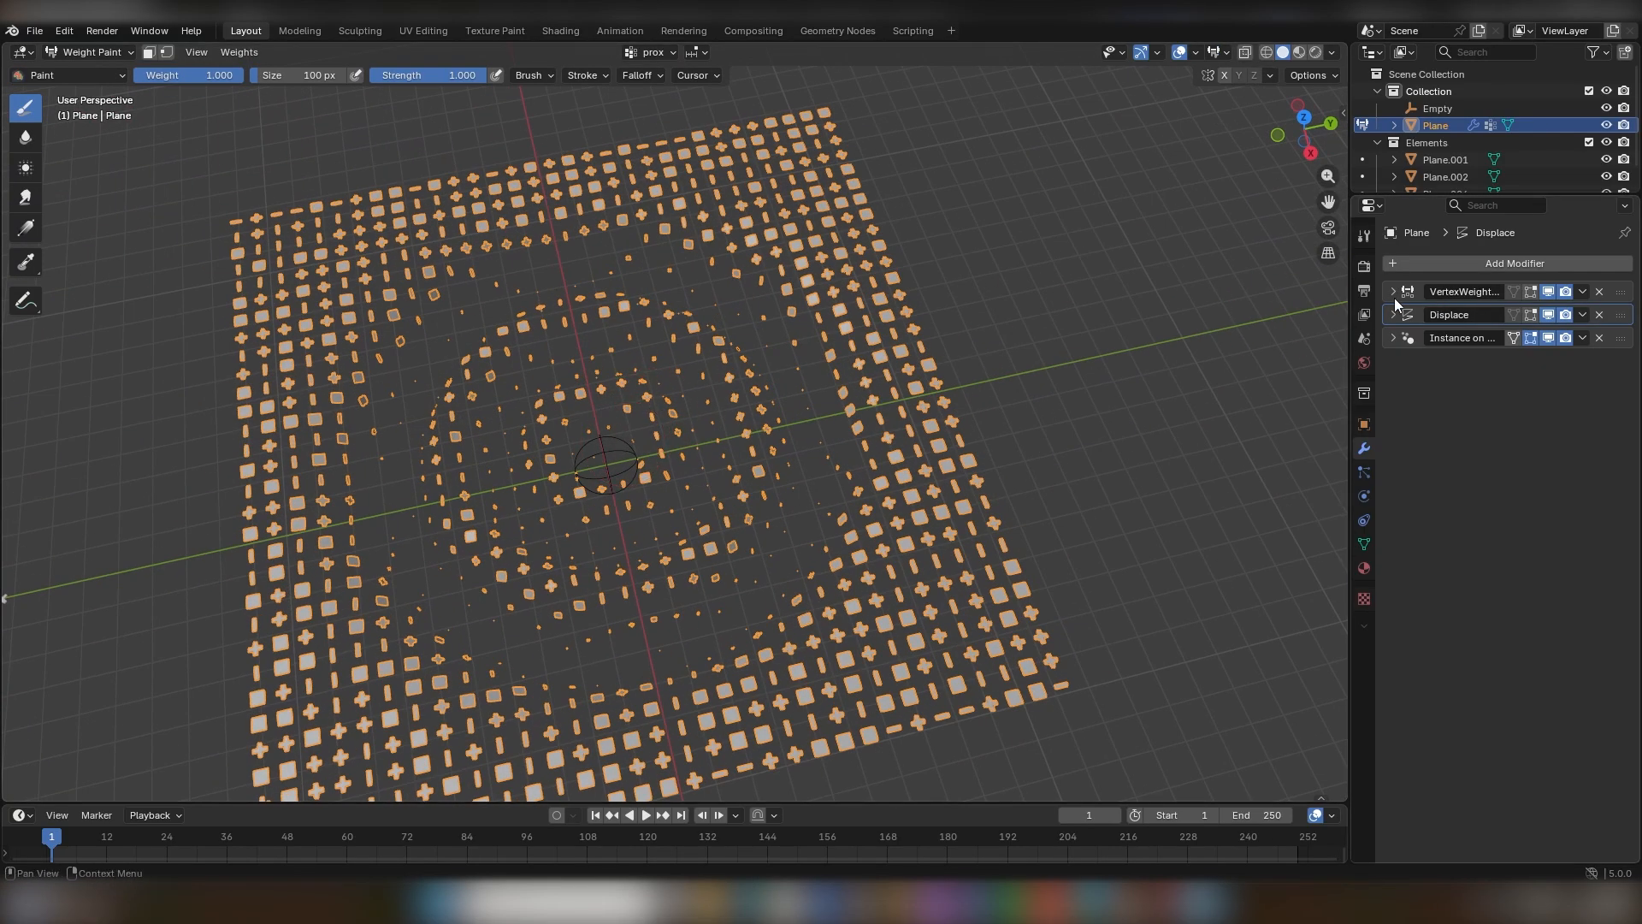
click(1394, 293)
drag(1449, 600, 1446, 673)
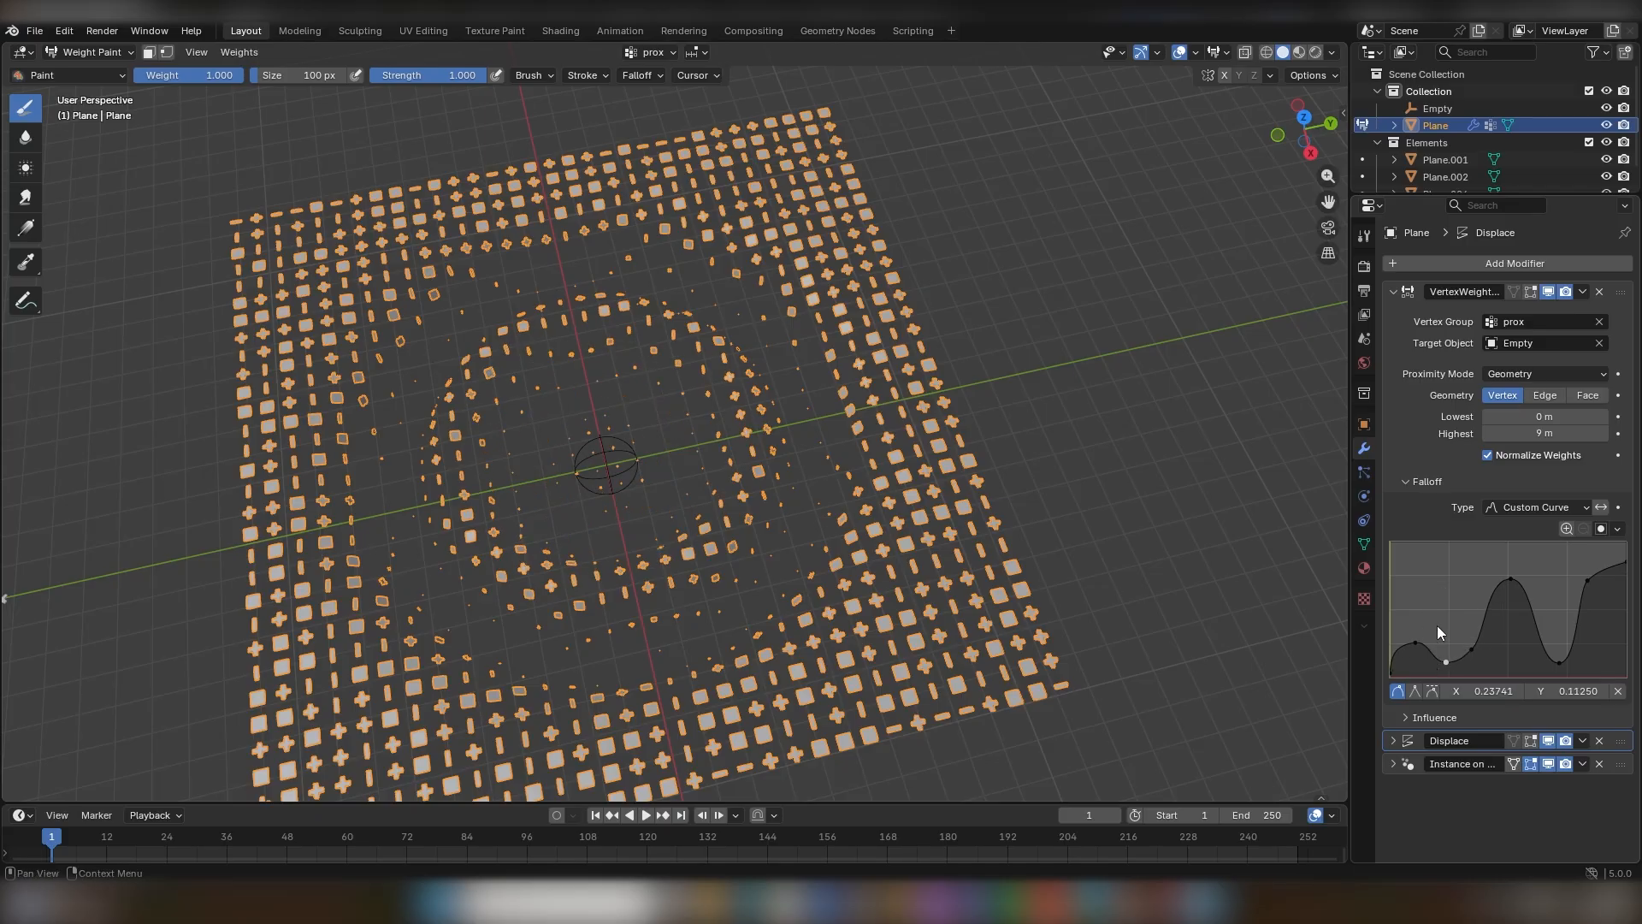
drag(1503, 590, 1573, 597)
Soften the steep rise in the falloff curve and raise an inner point to about X 0.34, Y 0.44.
scroll(618, 389, up, 4)
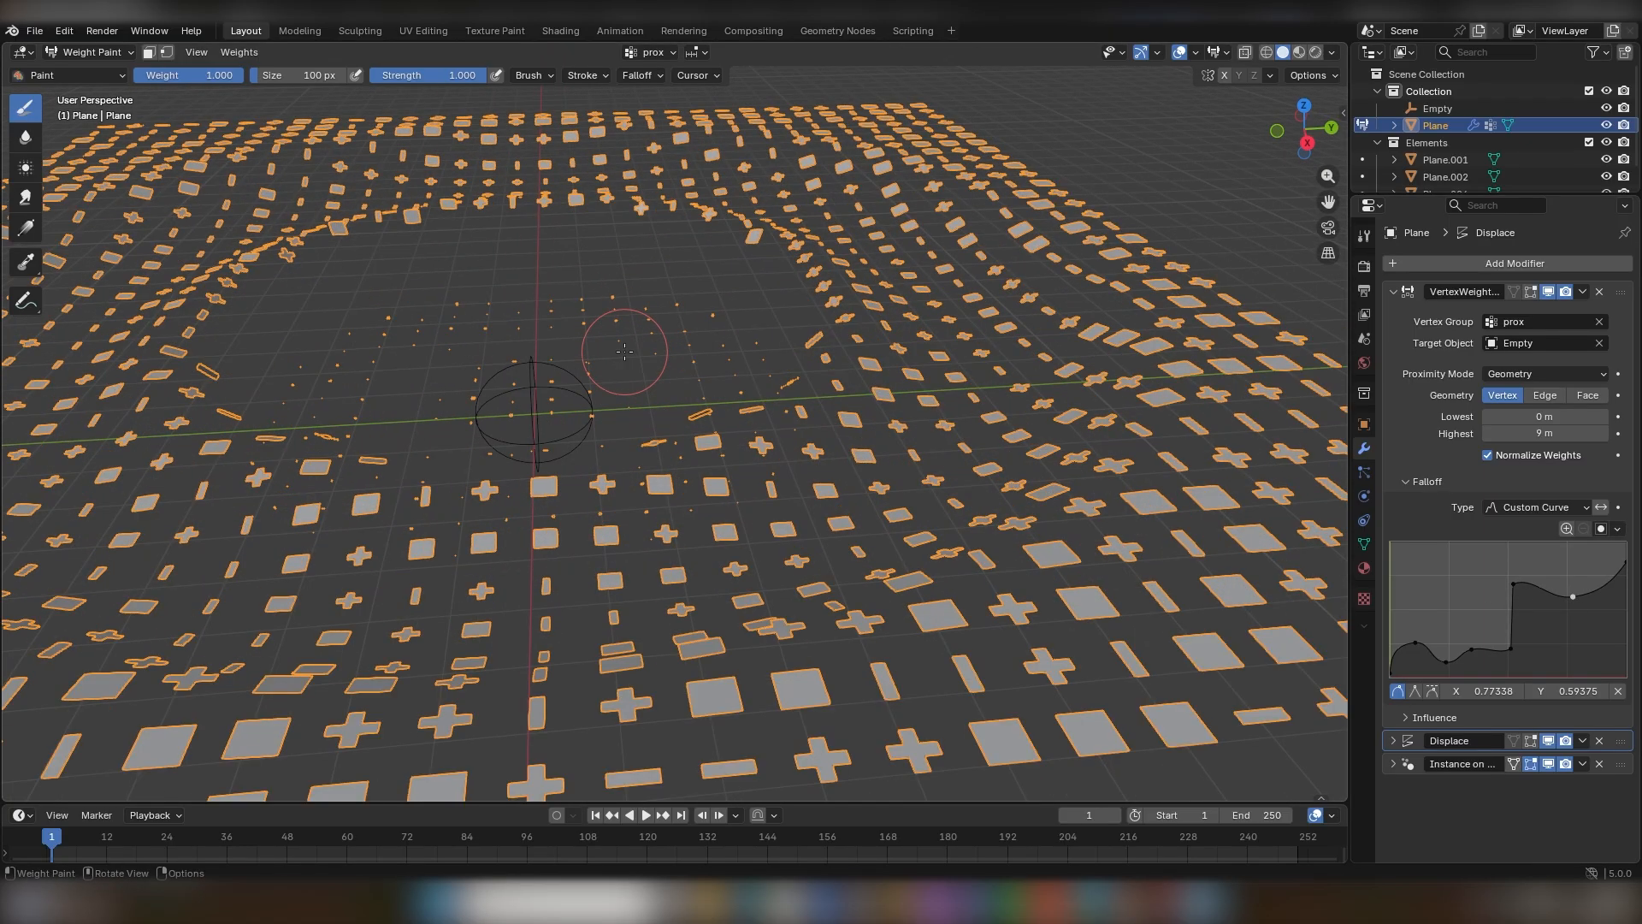
middle_drag(631, 356, 413, 316)
scroll(412, 317, down, 4)
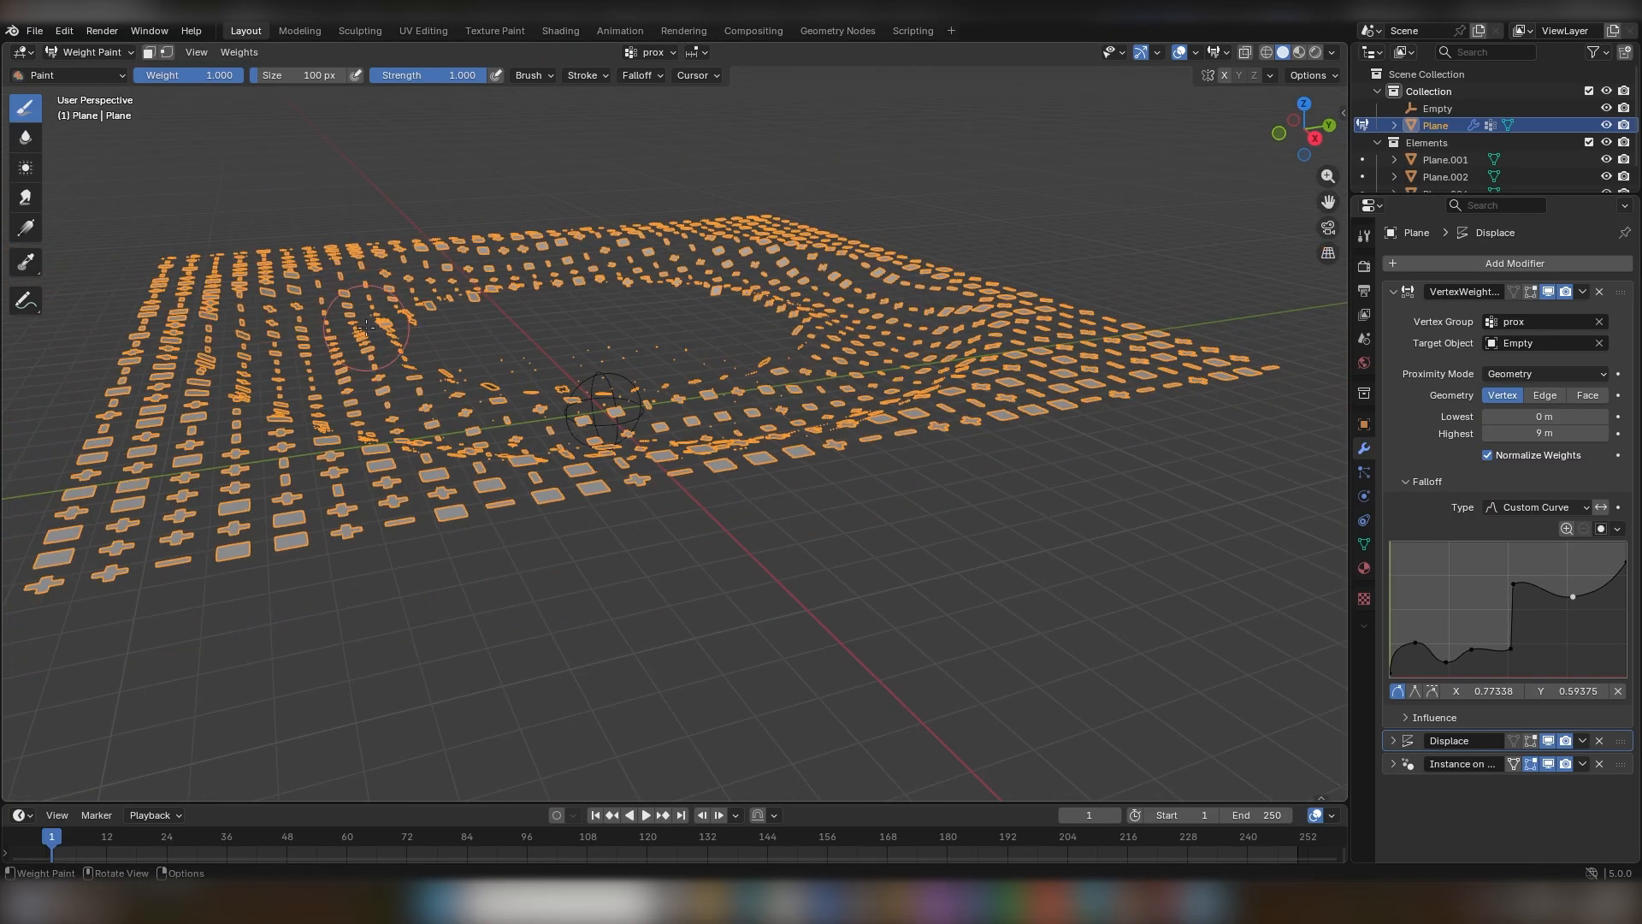
middle_drag(533, 354, 1162, 572)
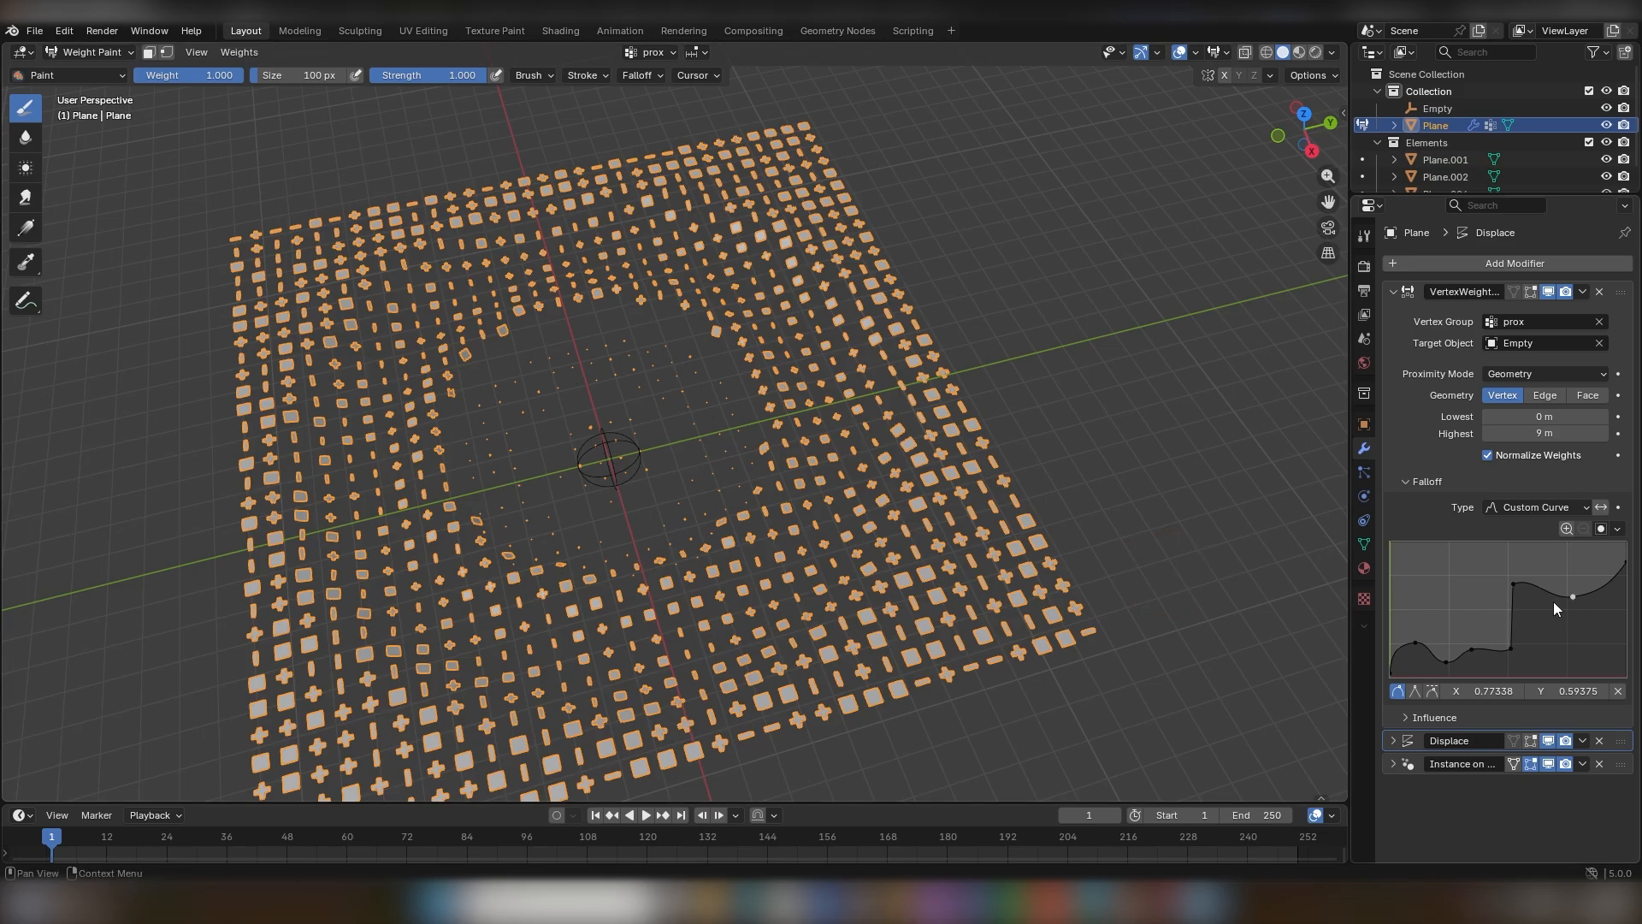
drag(1512, 585, 1593, 618)
drag(1472, 649, 1470, 617)
middle_drag(1173, 517, 633, 364)
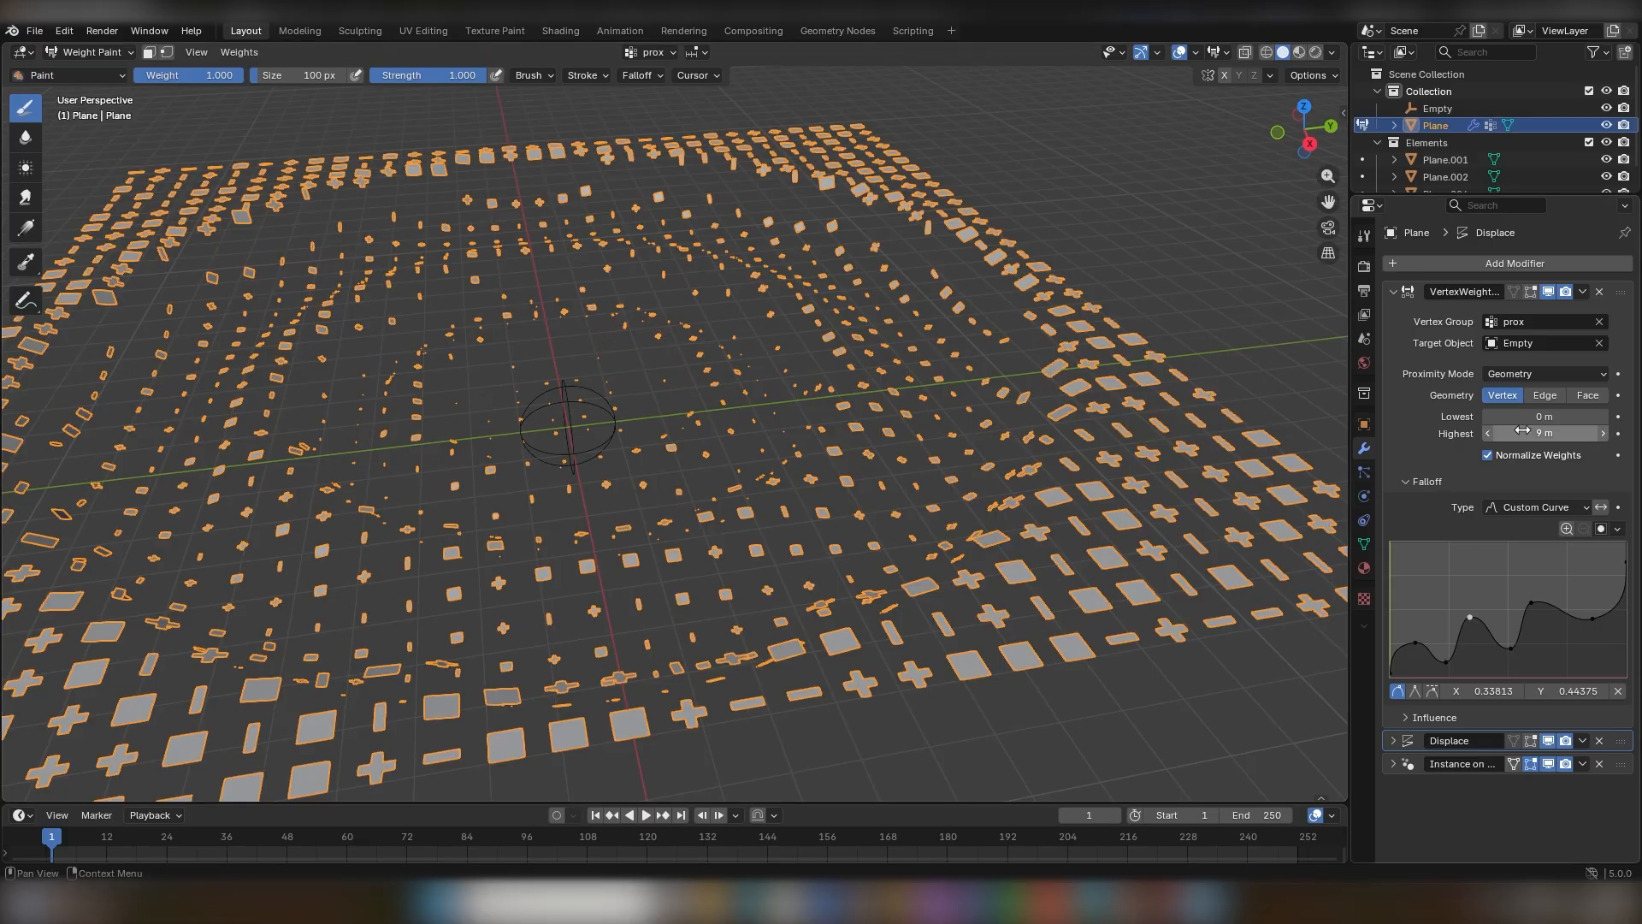
Collapse Vertex Weight Proximity, expand Instance on Elements and turn off Align Rotation.
click(1392, 292)
click(1396, 338)
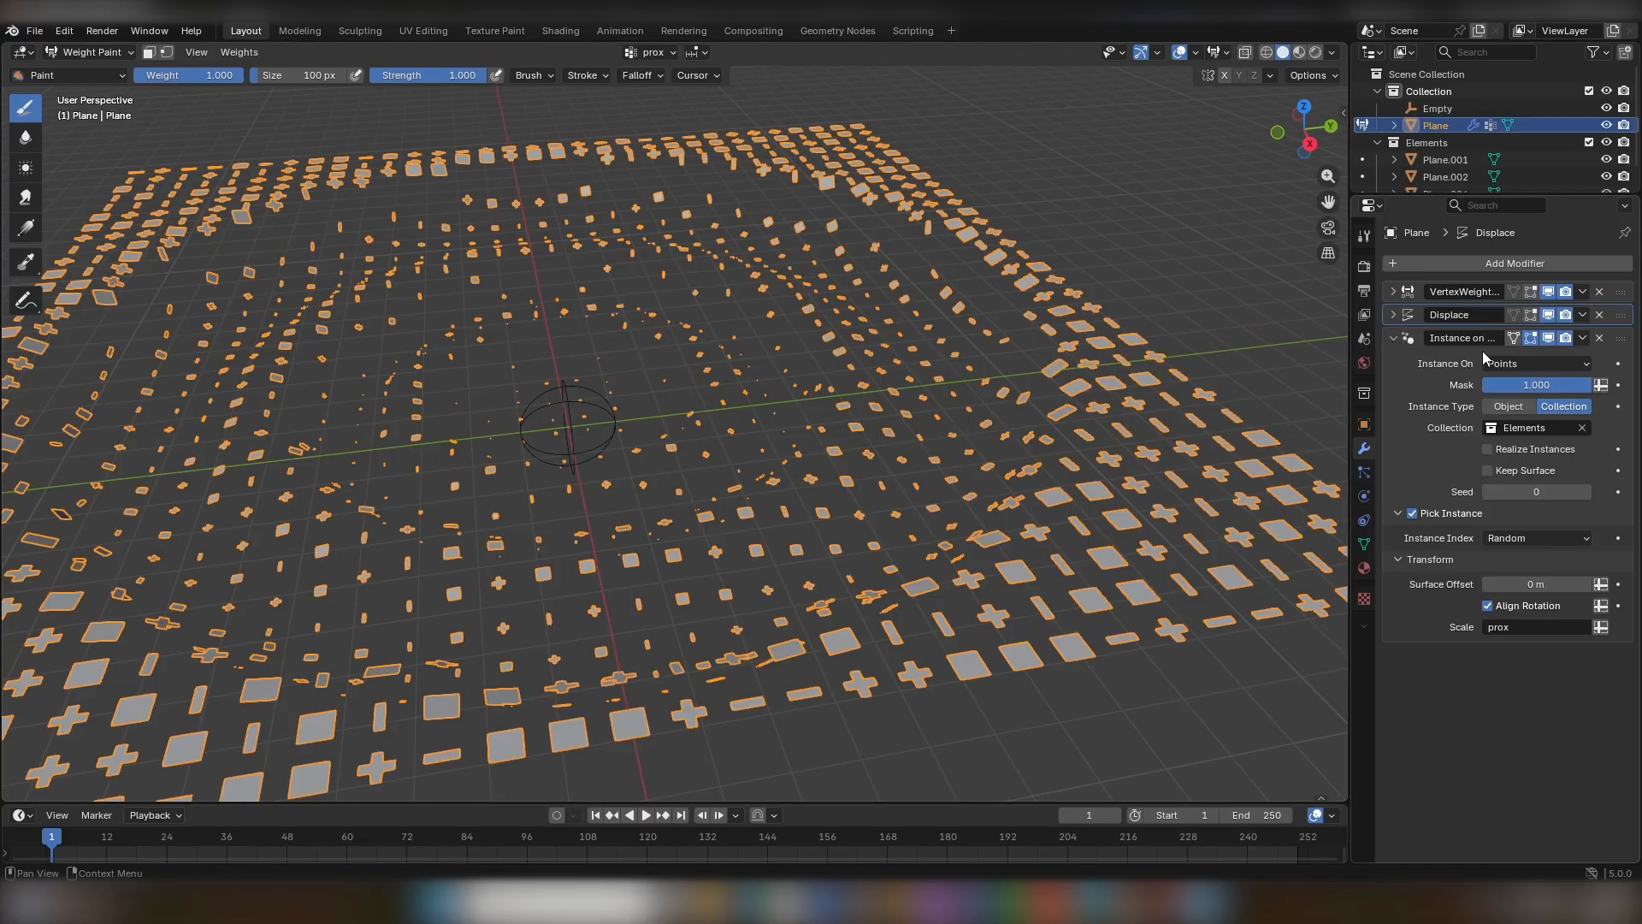
click(1489, 606)
middle_drag(753, 410, 663, 426)
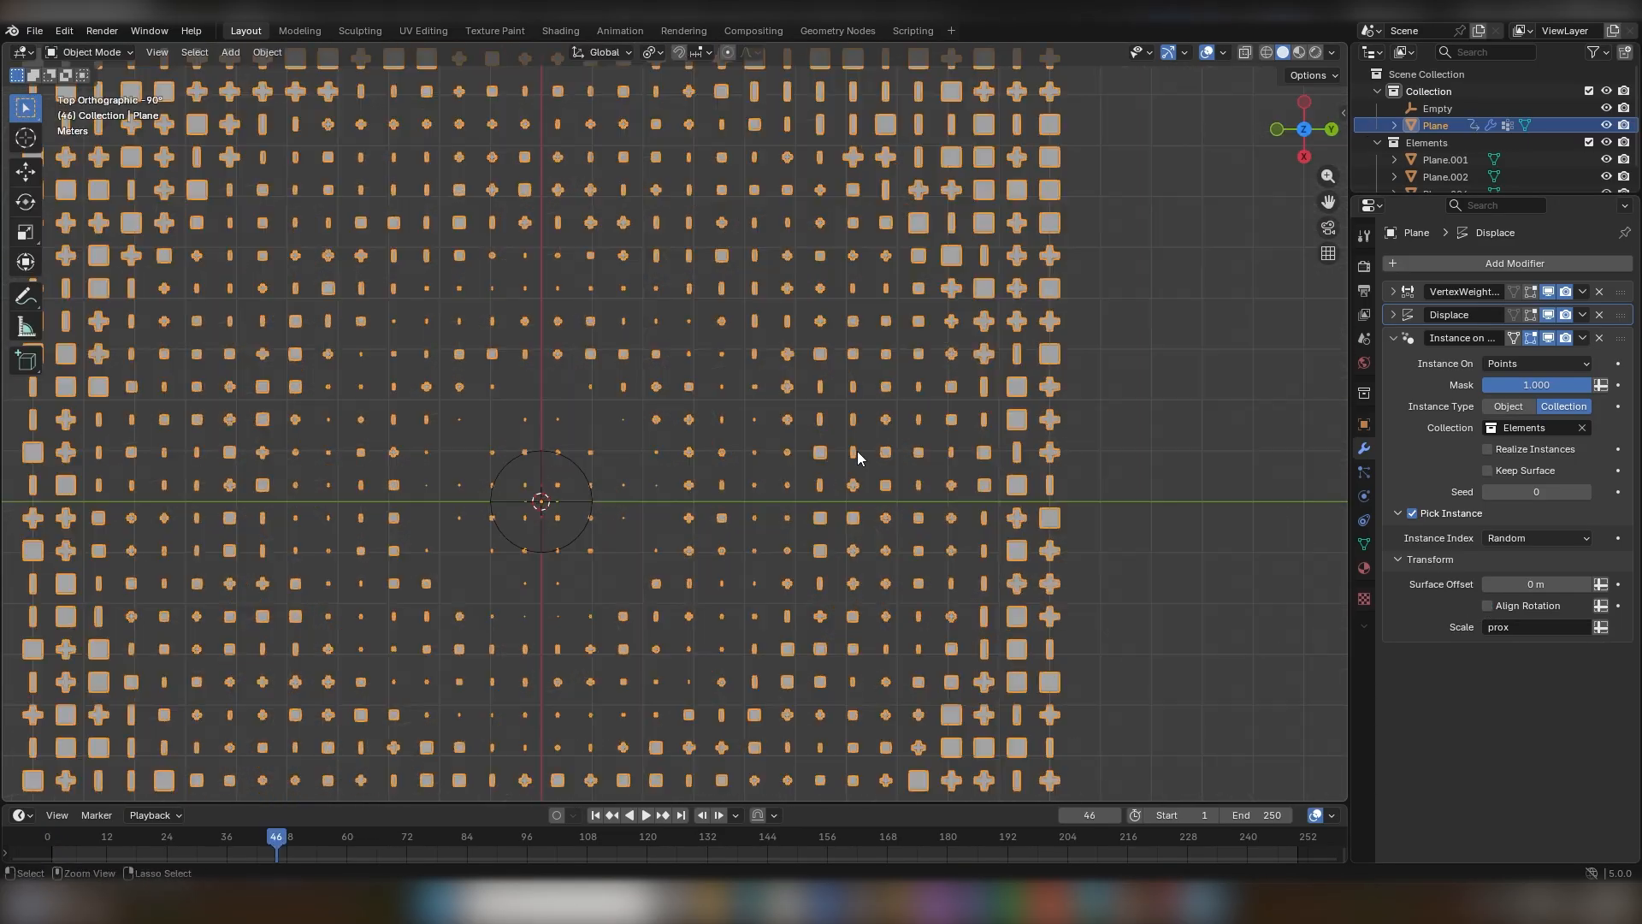
Add a level 2 Subdivision modifier to the plane and place it first in the modifier stack.
key(ctrl+2)
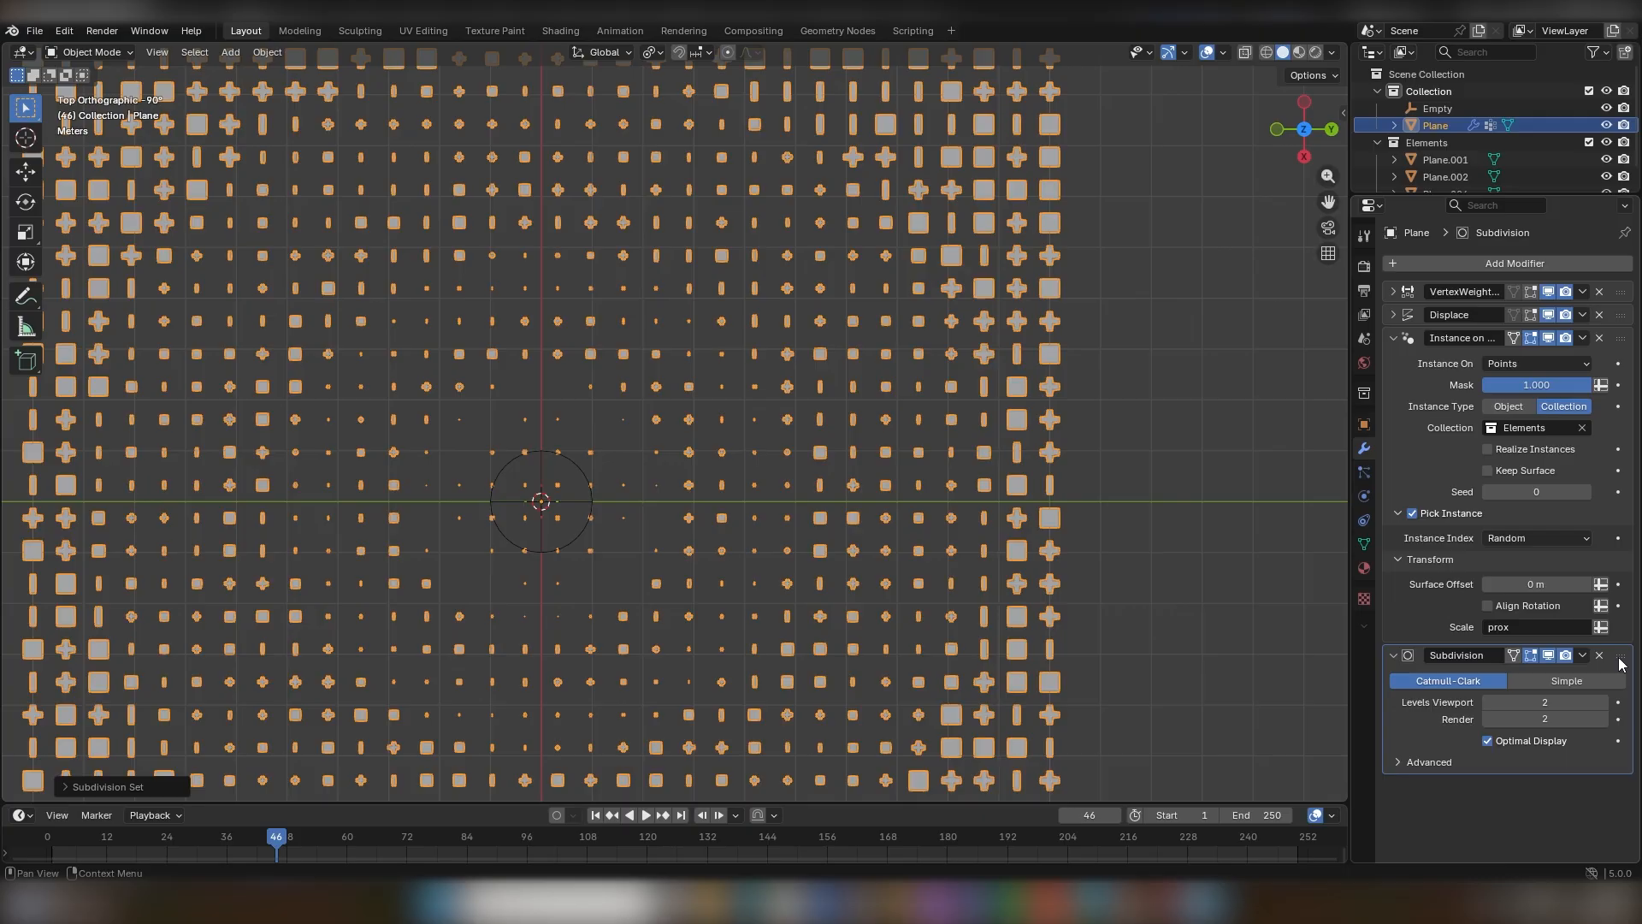
drag(1621, 656, 1493, 340)
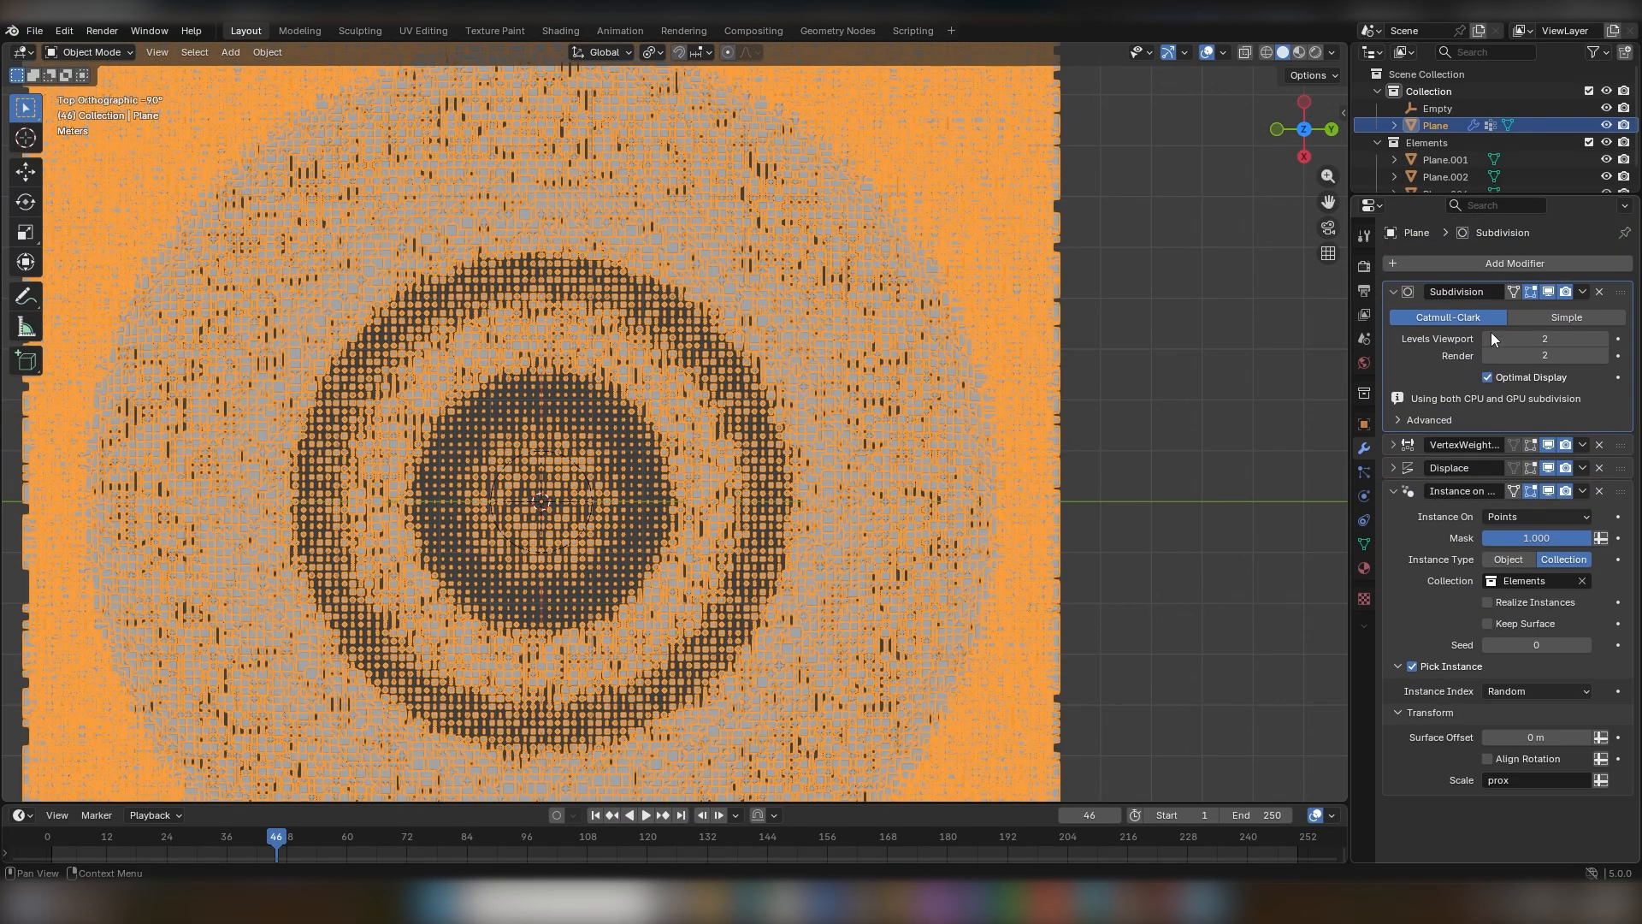
Deselect the plane, lower the Subdivision modifier's viewport and render levels to 1 and toggle its viewport display to compare.
click(1095, 372)
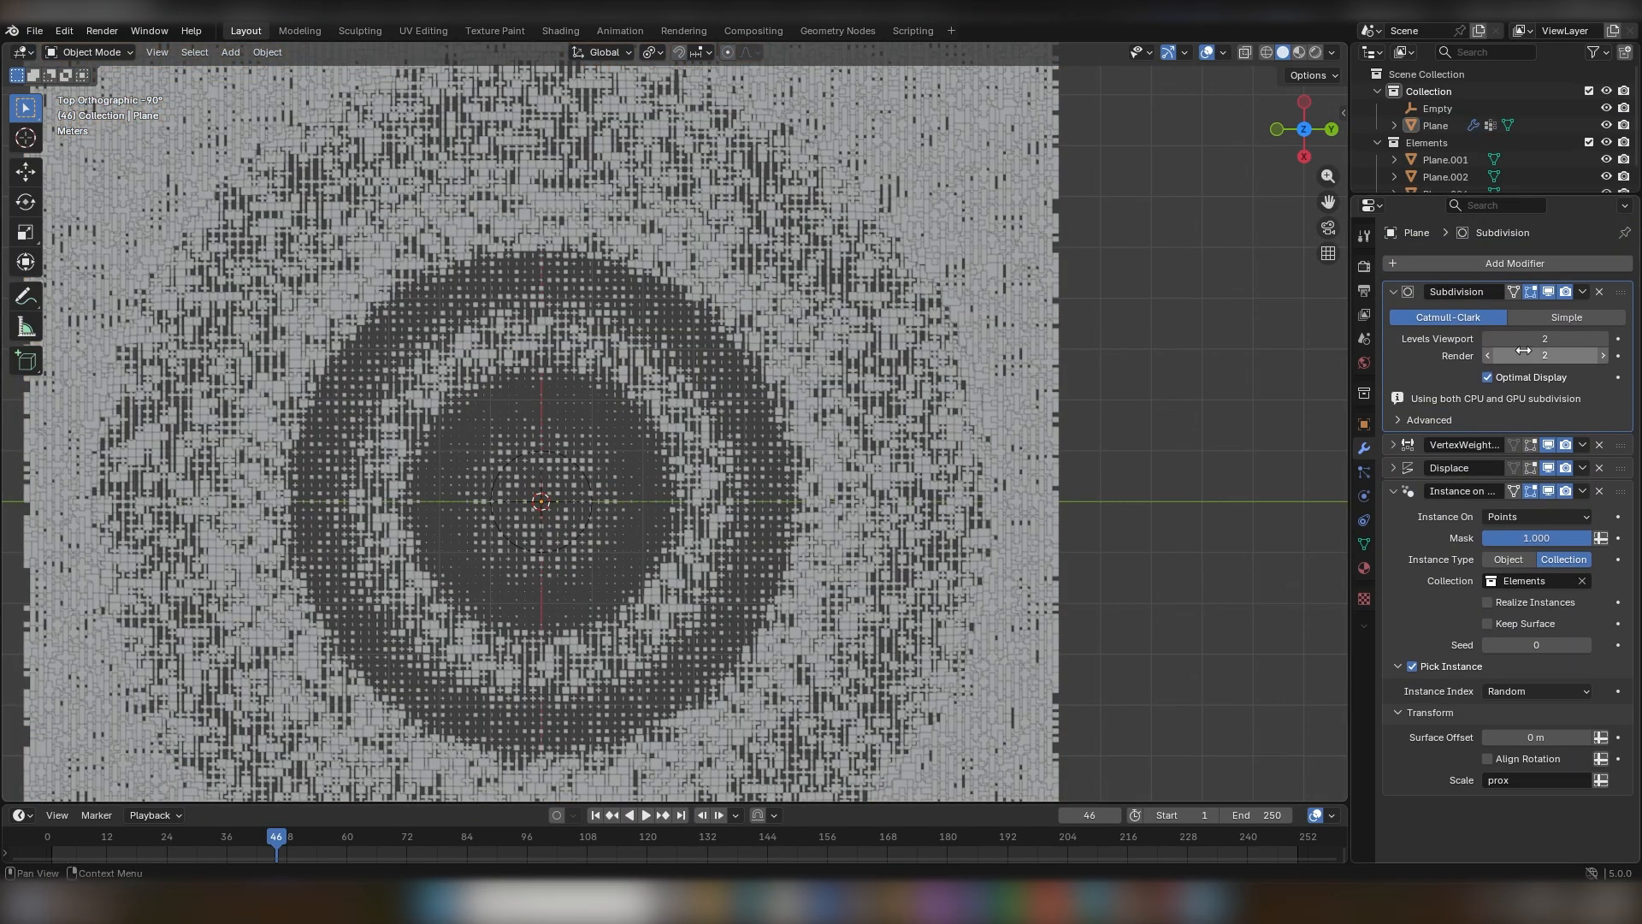
click(1489, 344)
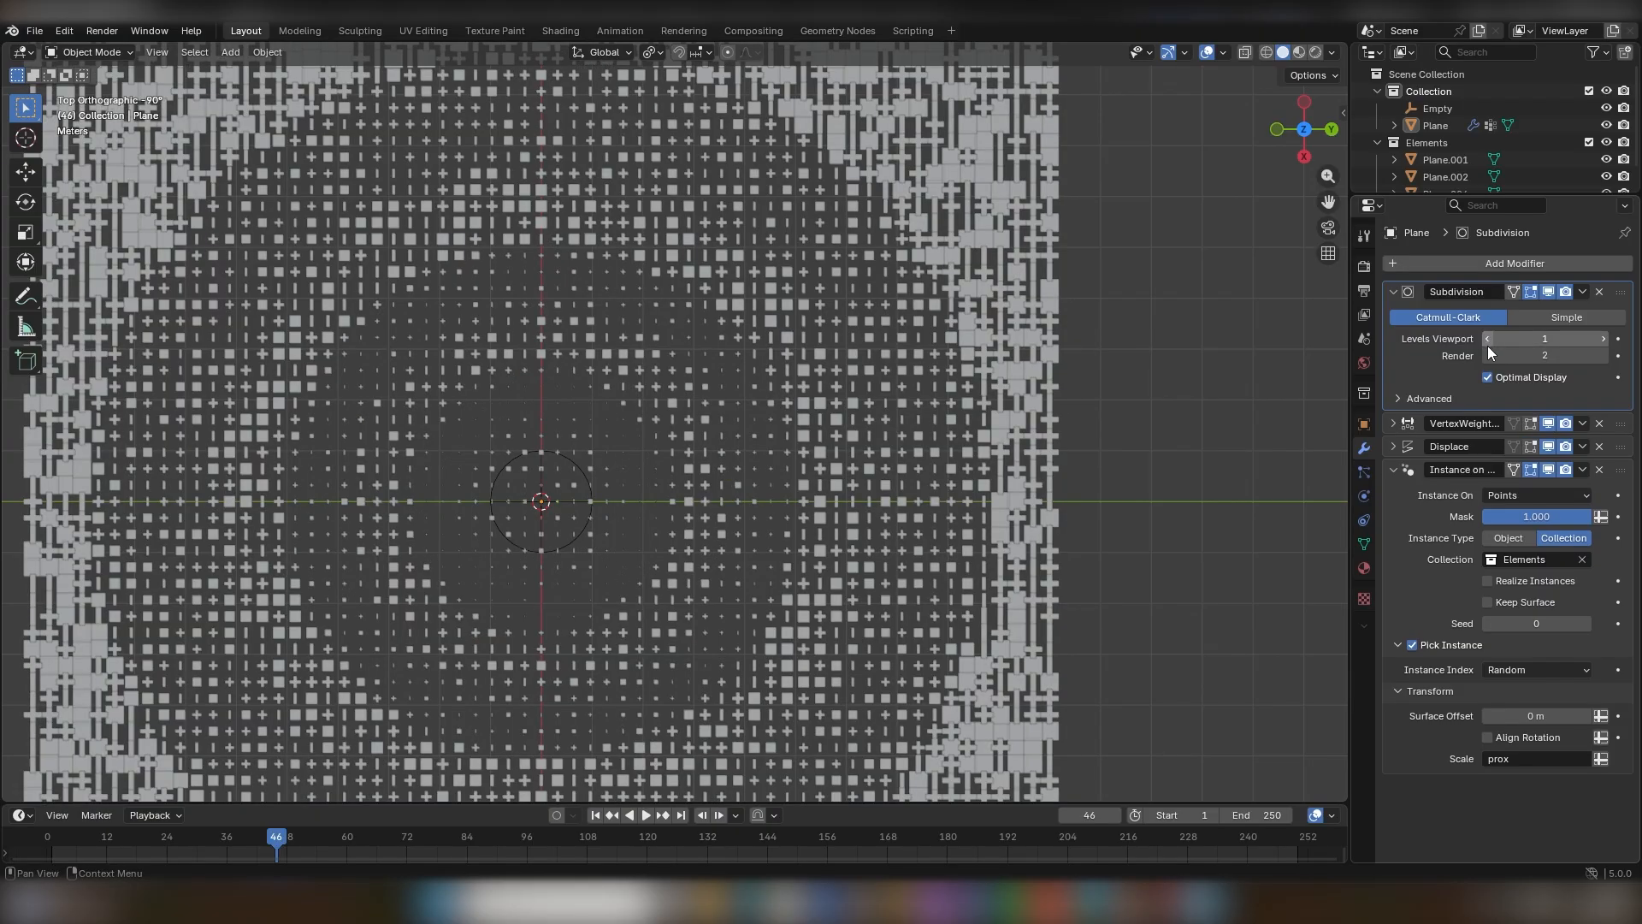
click(1552, 293)
click(1552, 293)
click(1552, 292)
click(1551, 293)
Check the instance pattern with and without subdivision, and turn off the Subdivision modifier's viewport display.
scroll(932, 325, down, 3)
middle_drag(928, 334, 905, 256)
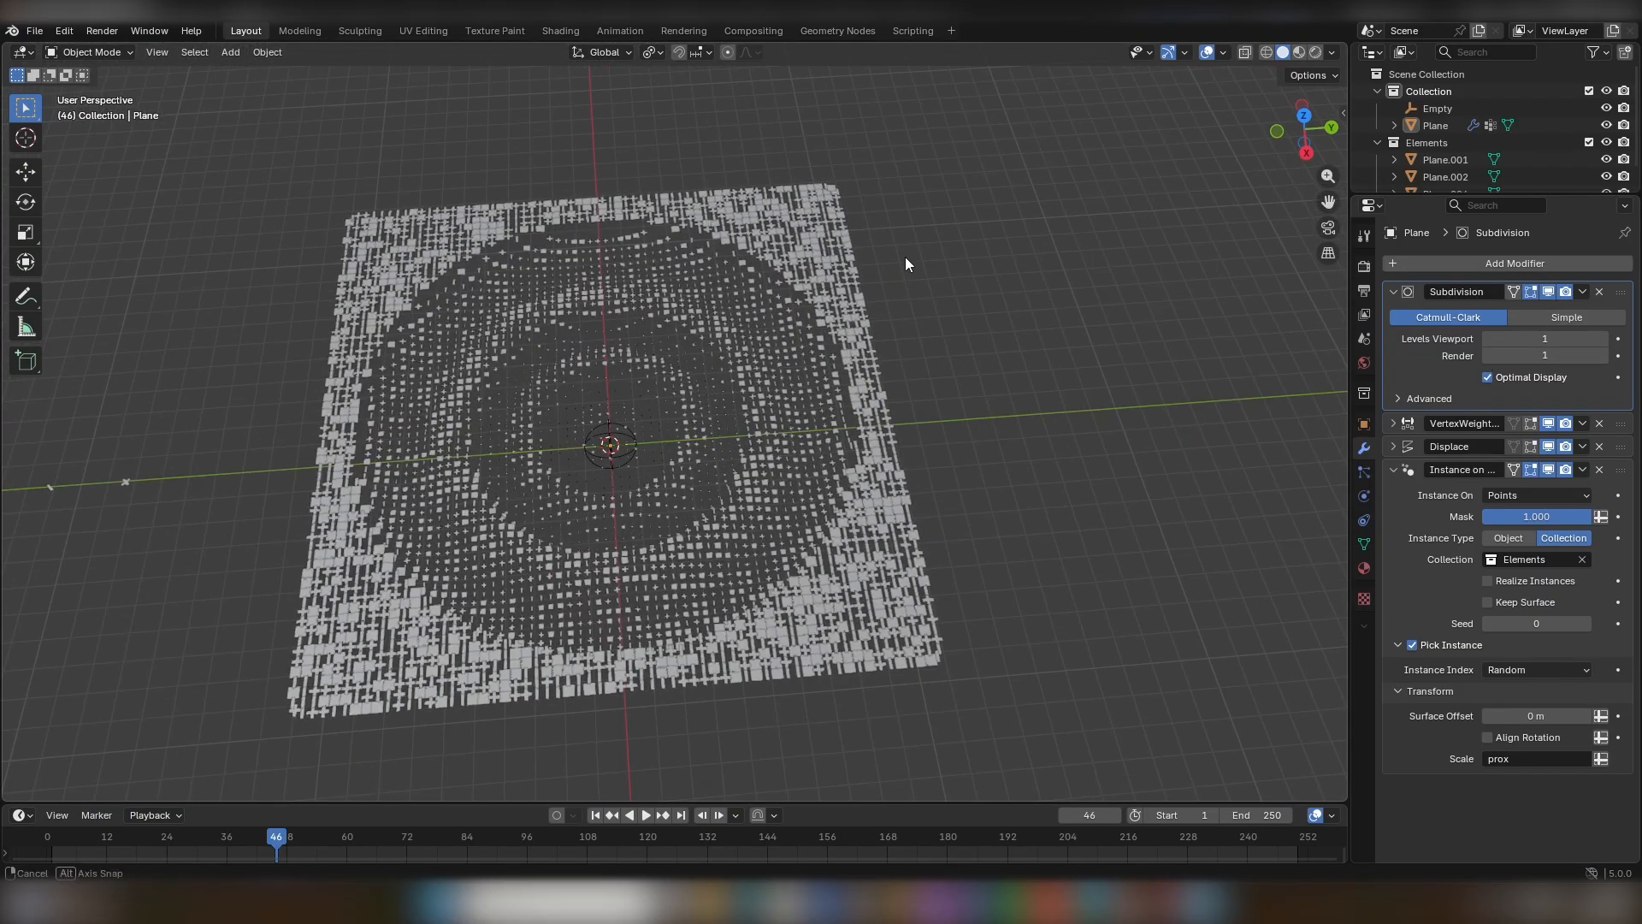
scroll(908, 287, up, 1)
click(912, 319)
middle_drag(910, 376, 732, 491)
click(949, 362)
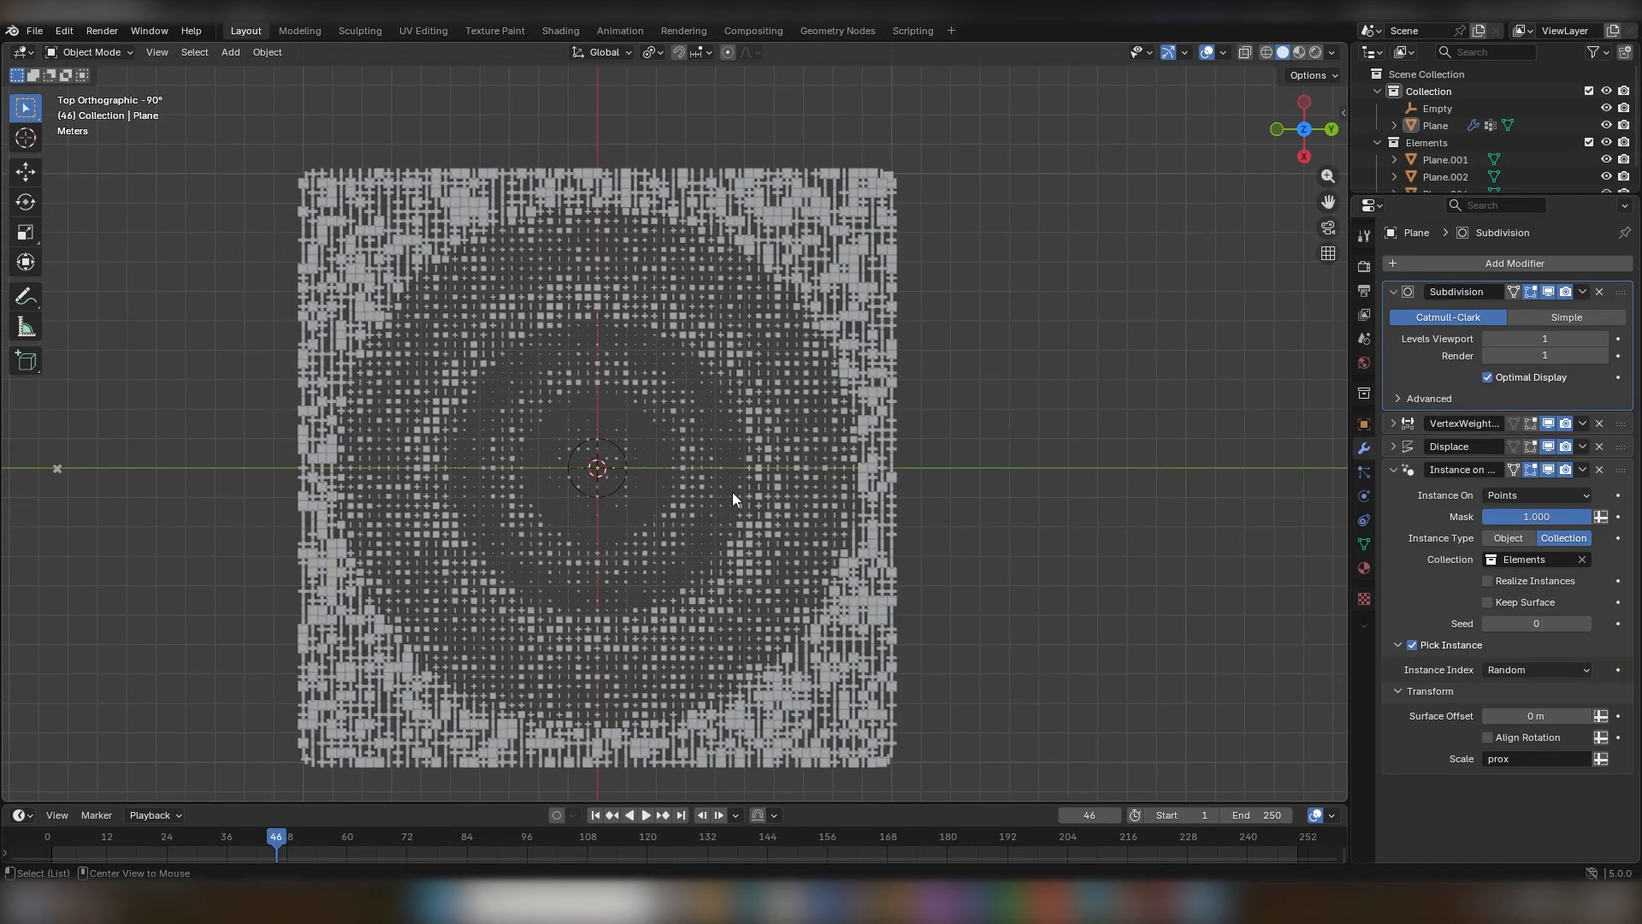
scroll(603, 376, up, 5)
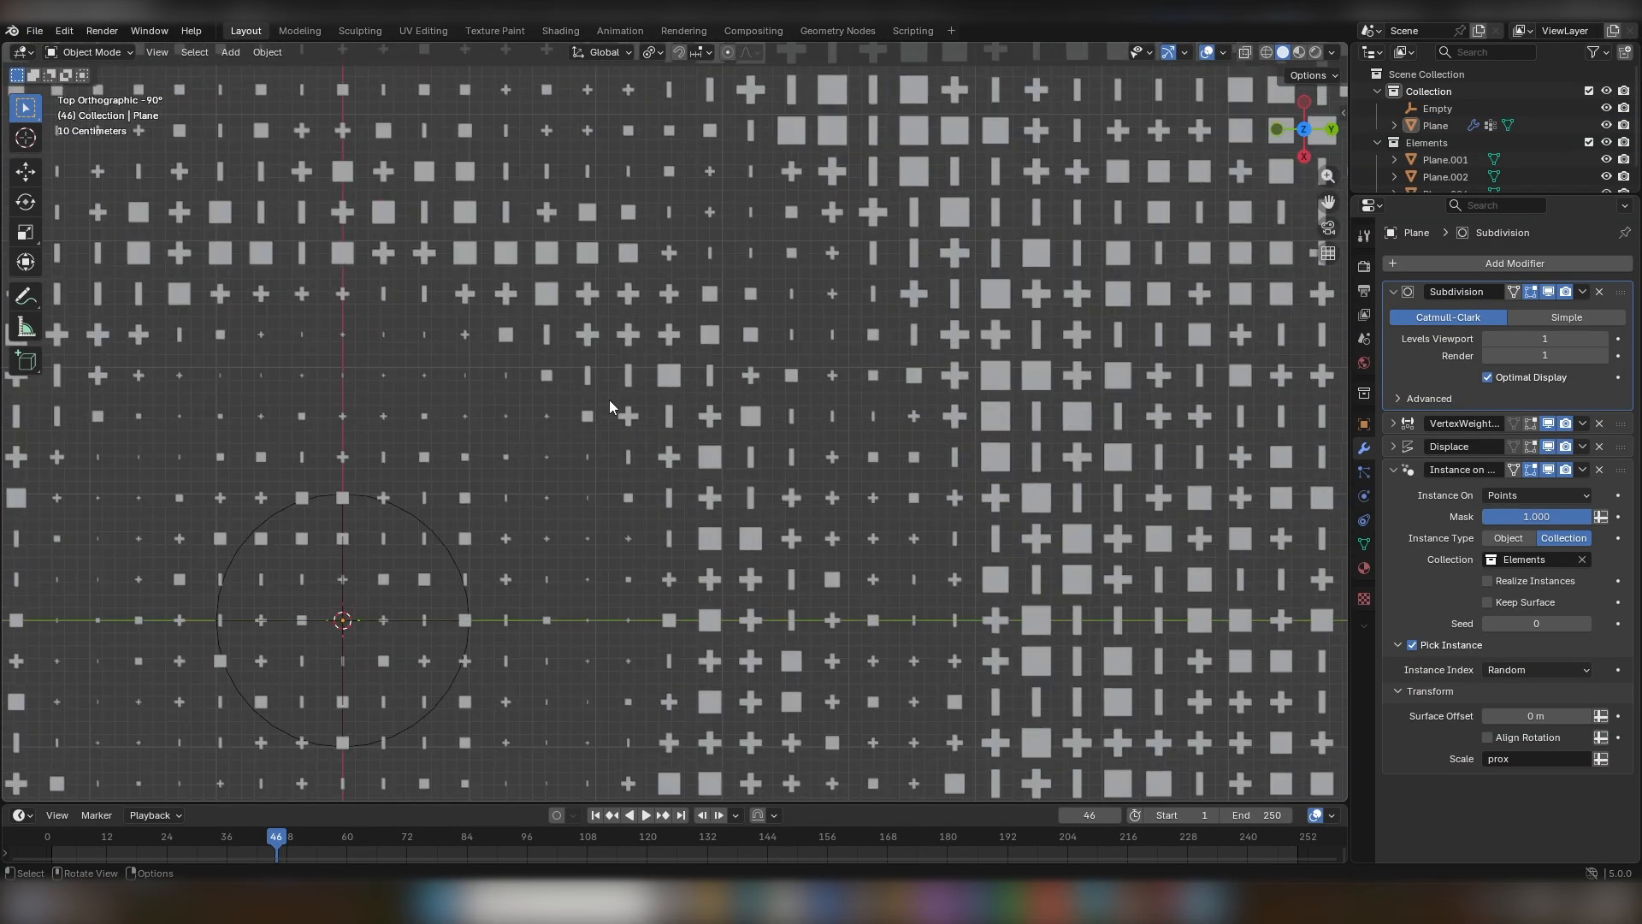
click(1548, 292)
click(1548, 292)
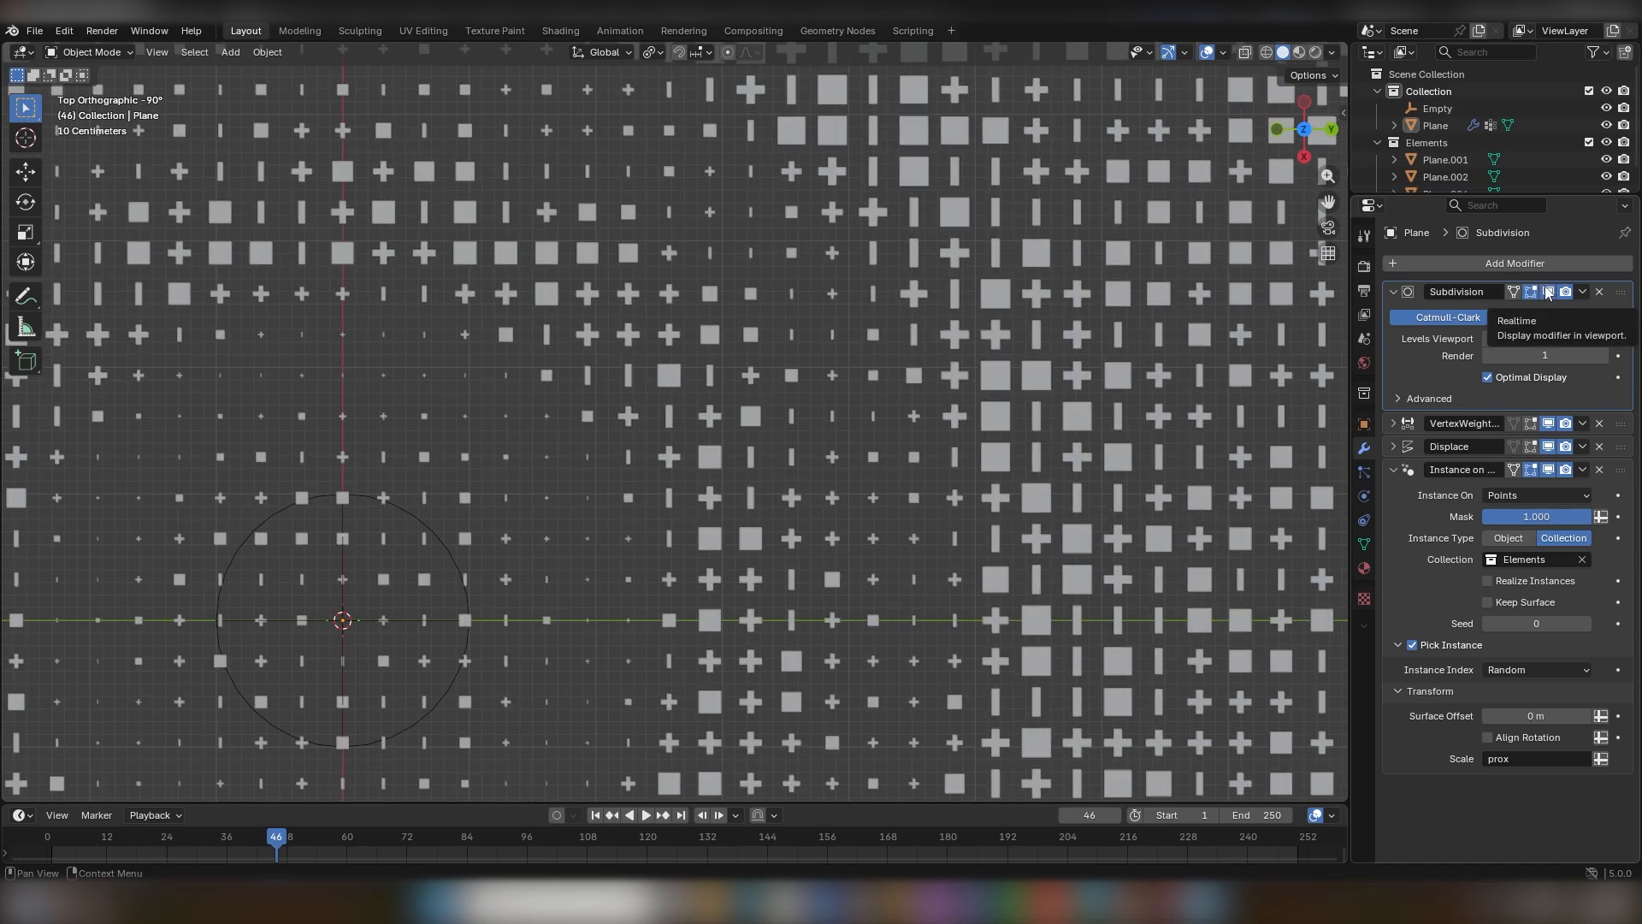
click(1549, 291)
scroll(994, 452, down, 4)
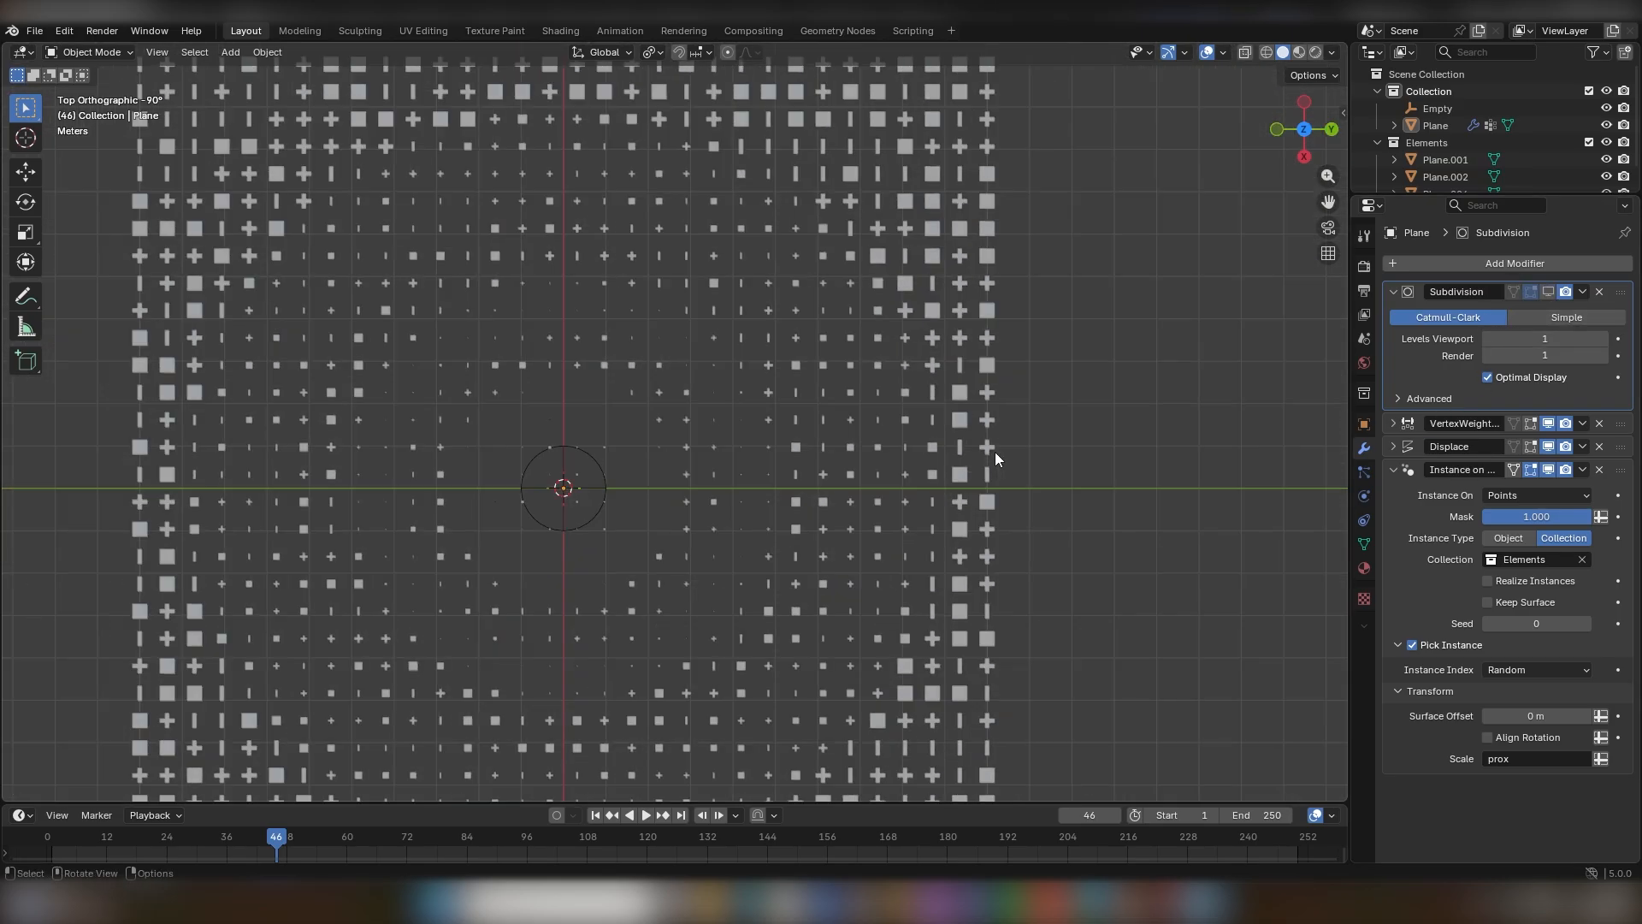
Examine the plane's prox weights in Weight Paint mode with Displace and Instance on Elements temporarily hidden, and return to Object Mode with both shown.
click(876, 417)
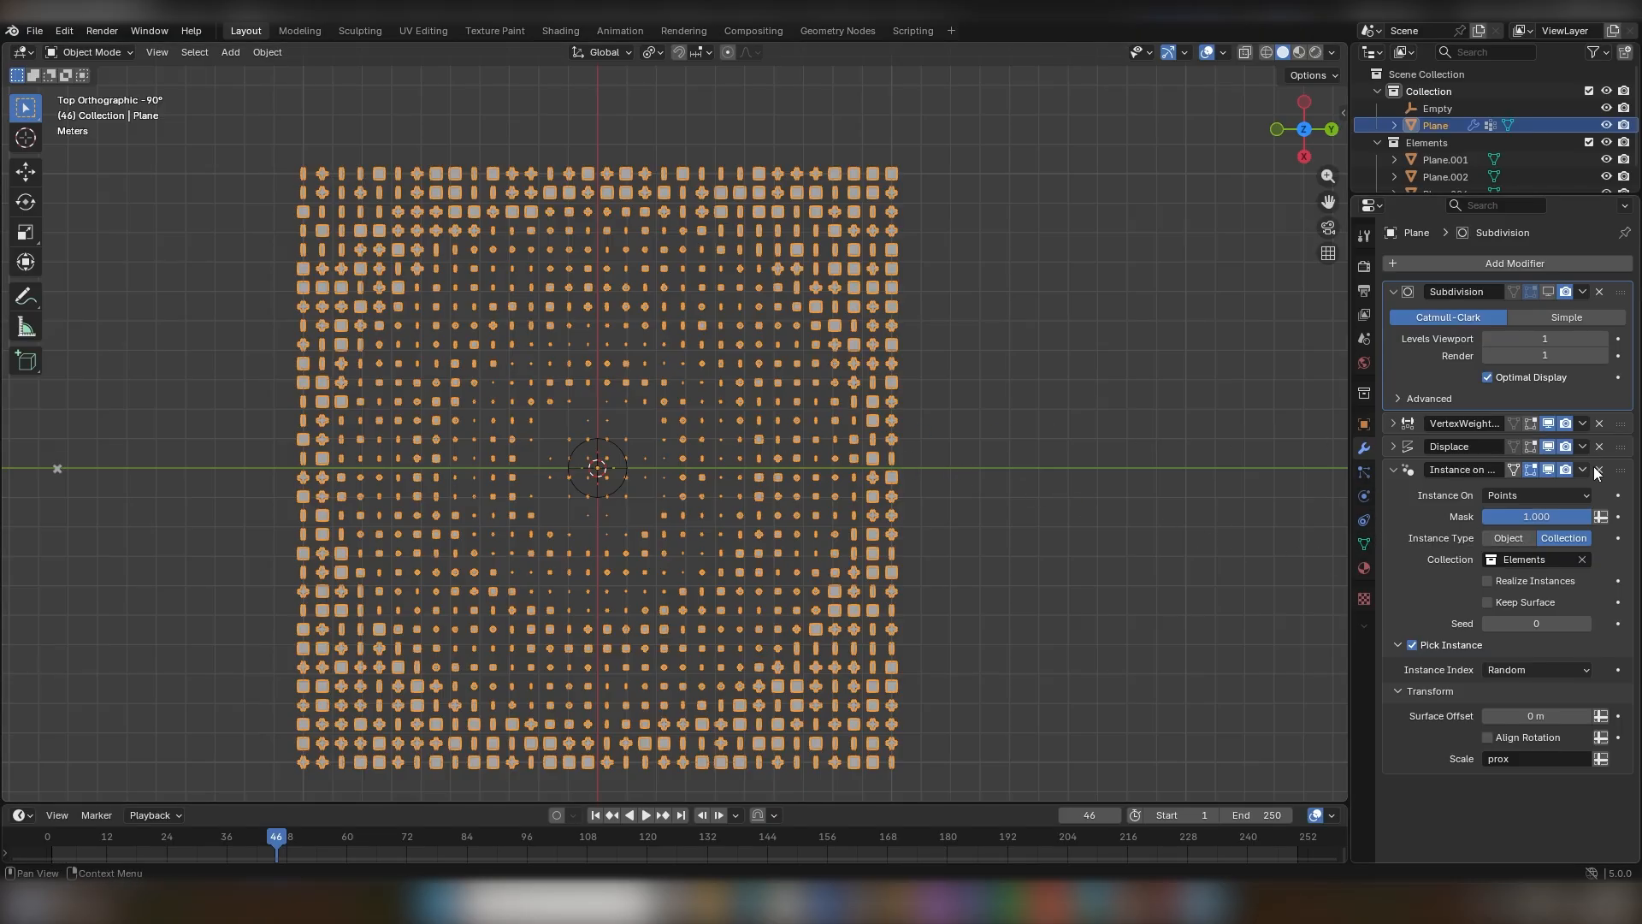
click(1549, 470)
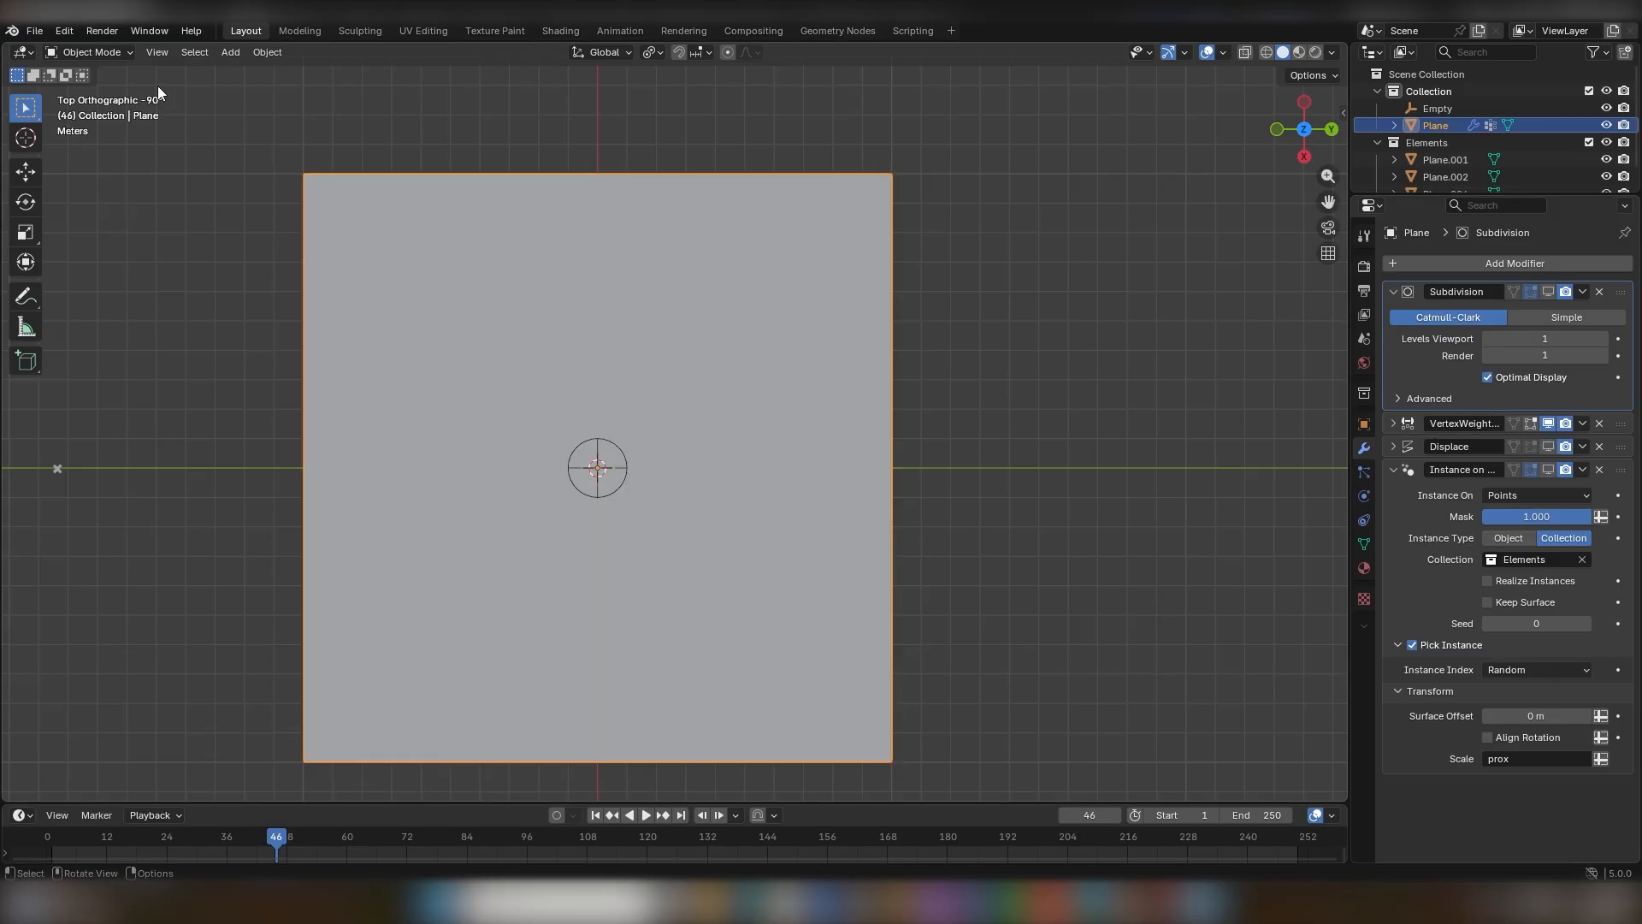
click(88, 52)
click(95, 148)
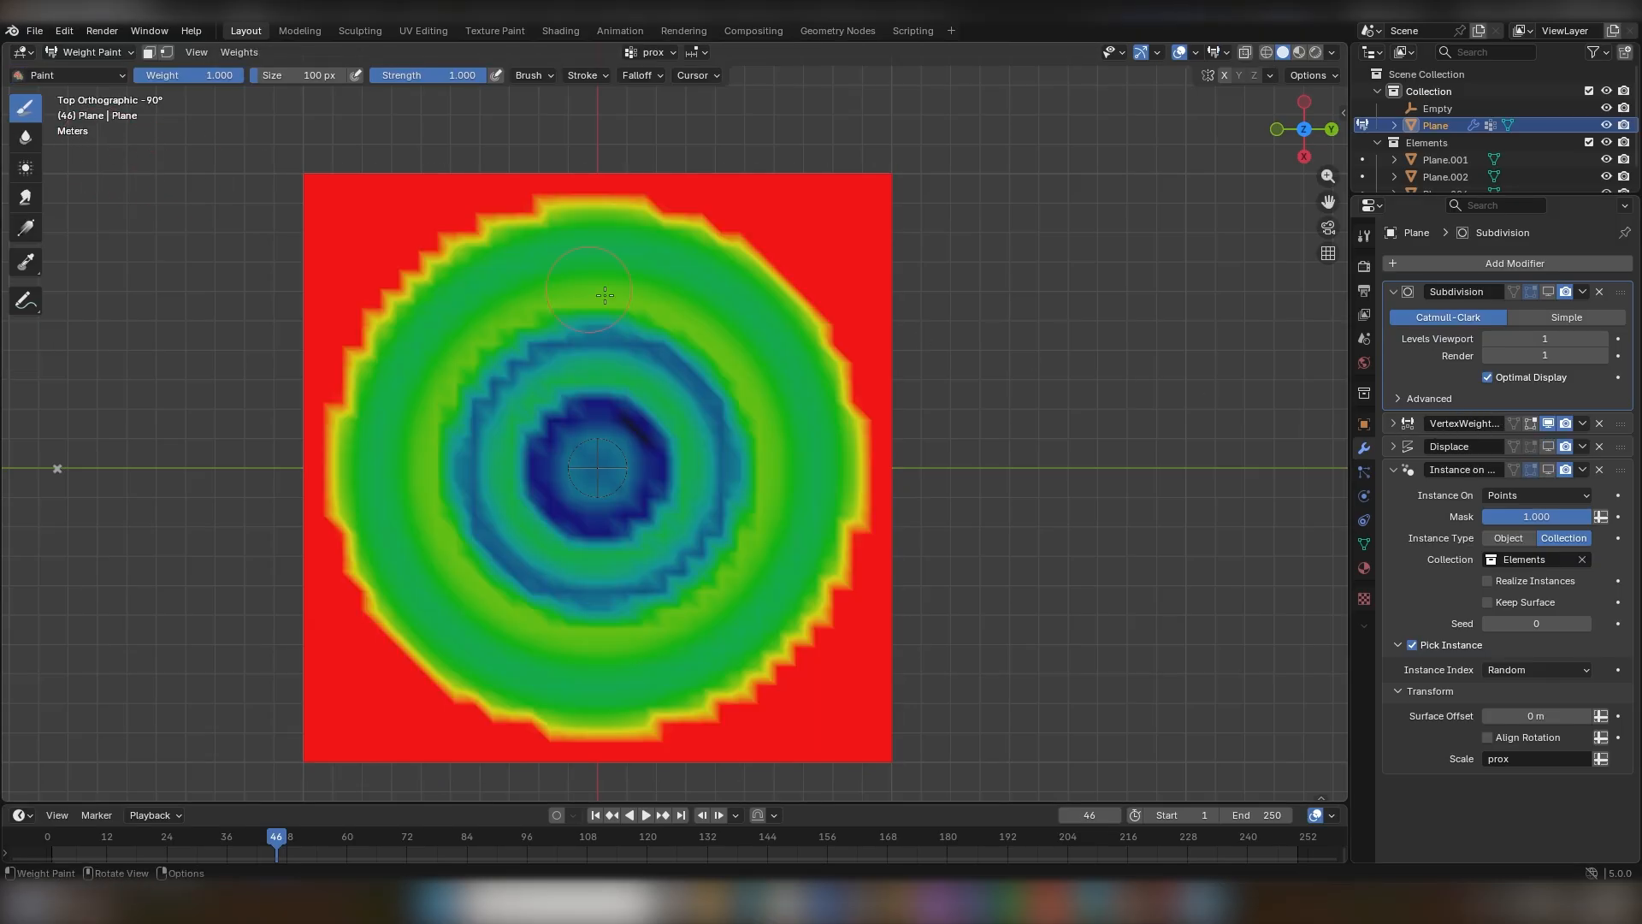
mouse_move(620, 310)
middle_down()
mouse_move(577, 463)
mouse_move(552, 463)
middle_up()
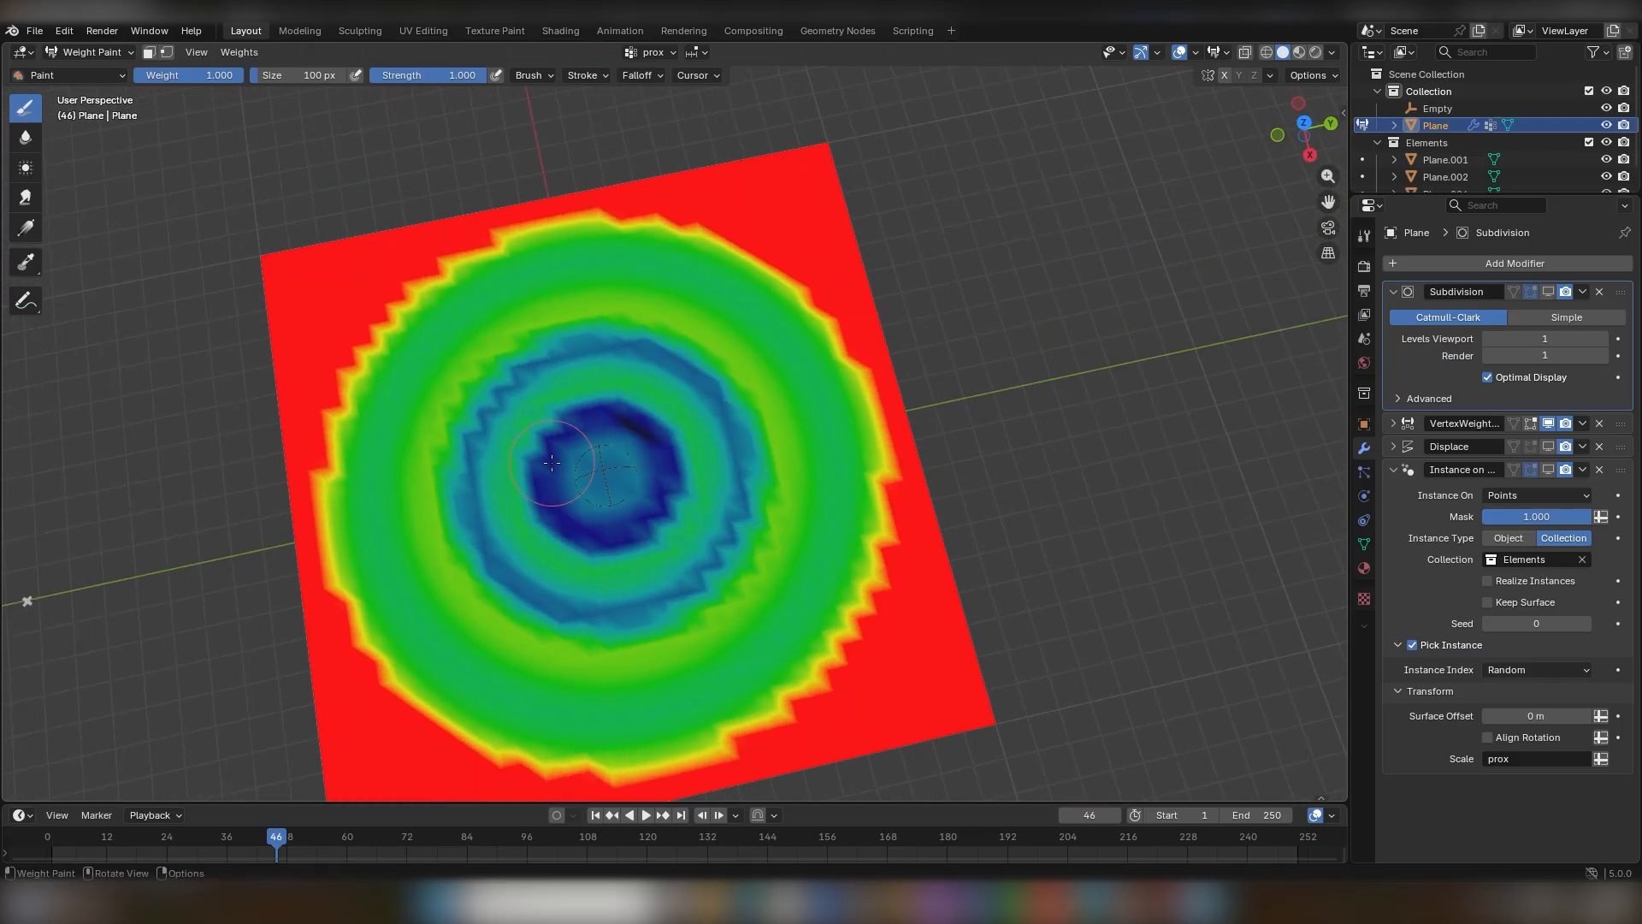
click(90, 52)
click(77, 67)
key(KP_7)
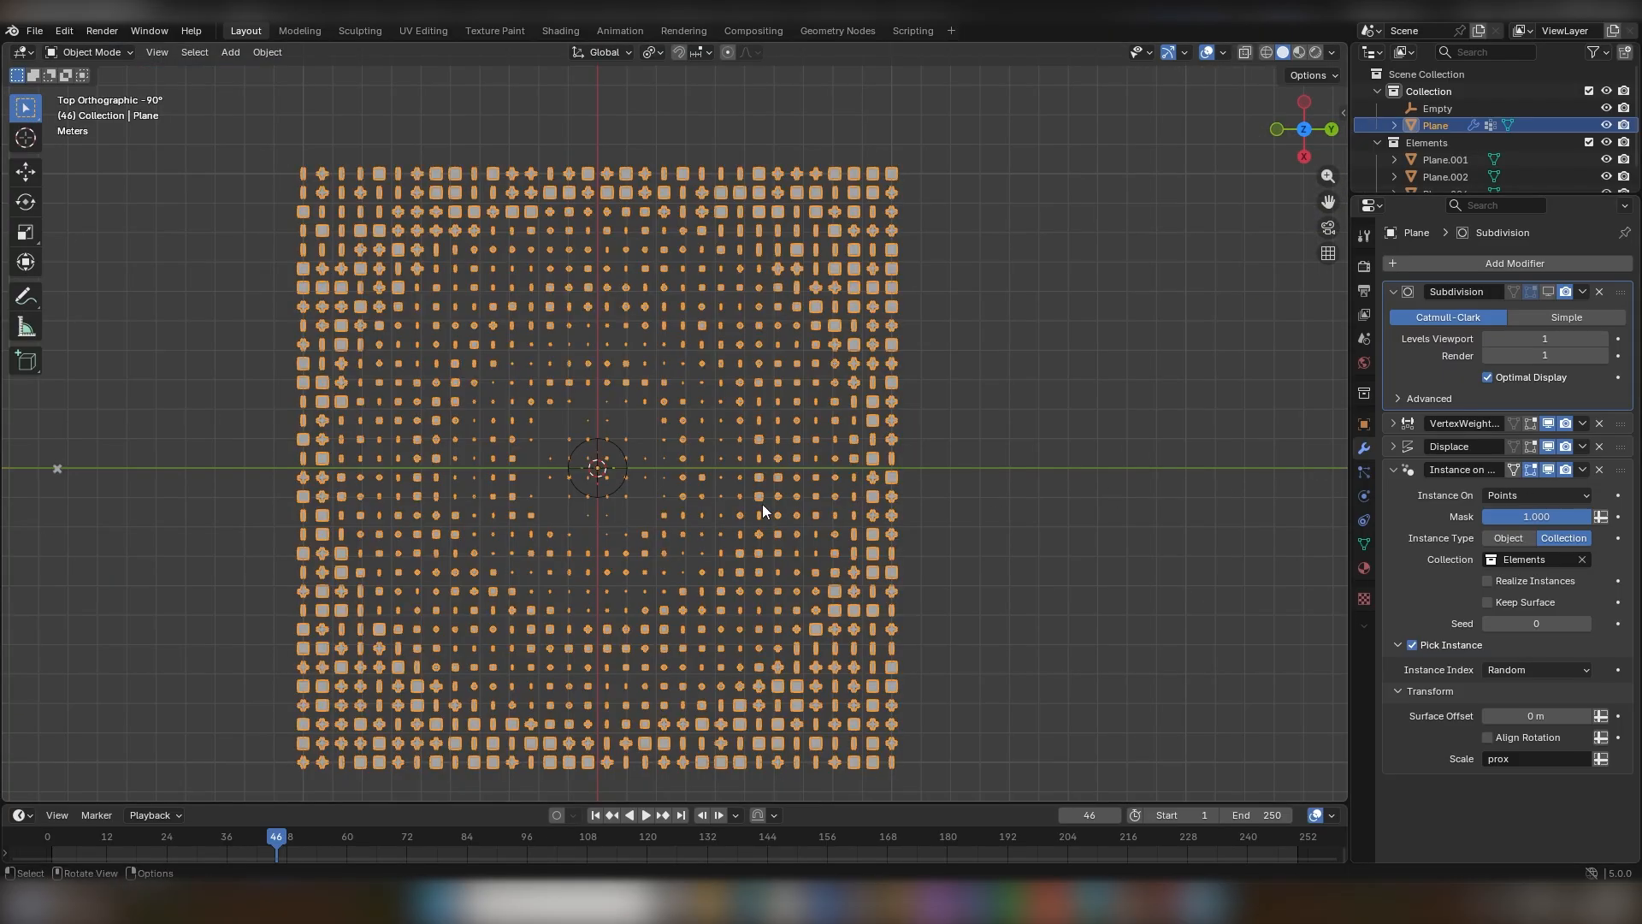
Enable Realize Instances in the Instance on Elements modifier and add a Geometry Nodes modifier with a new node group after it.
click(1501, 584)
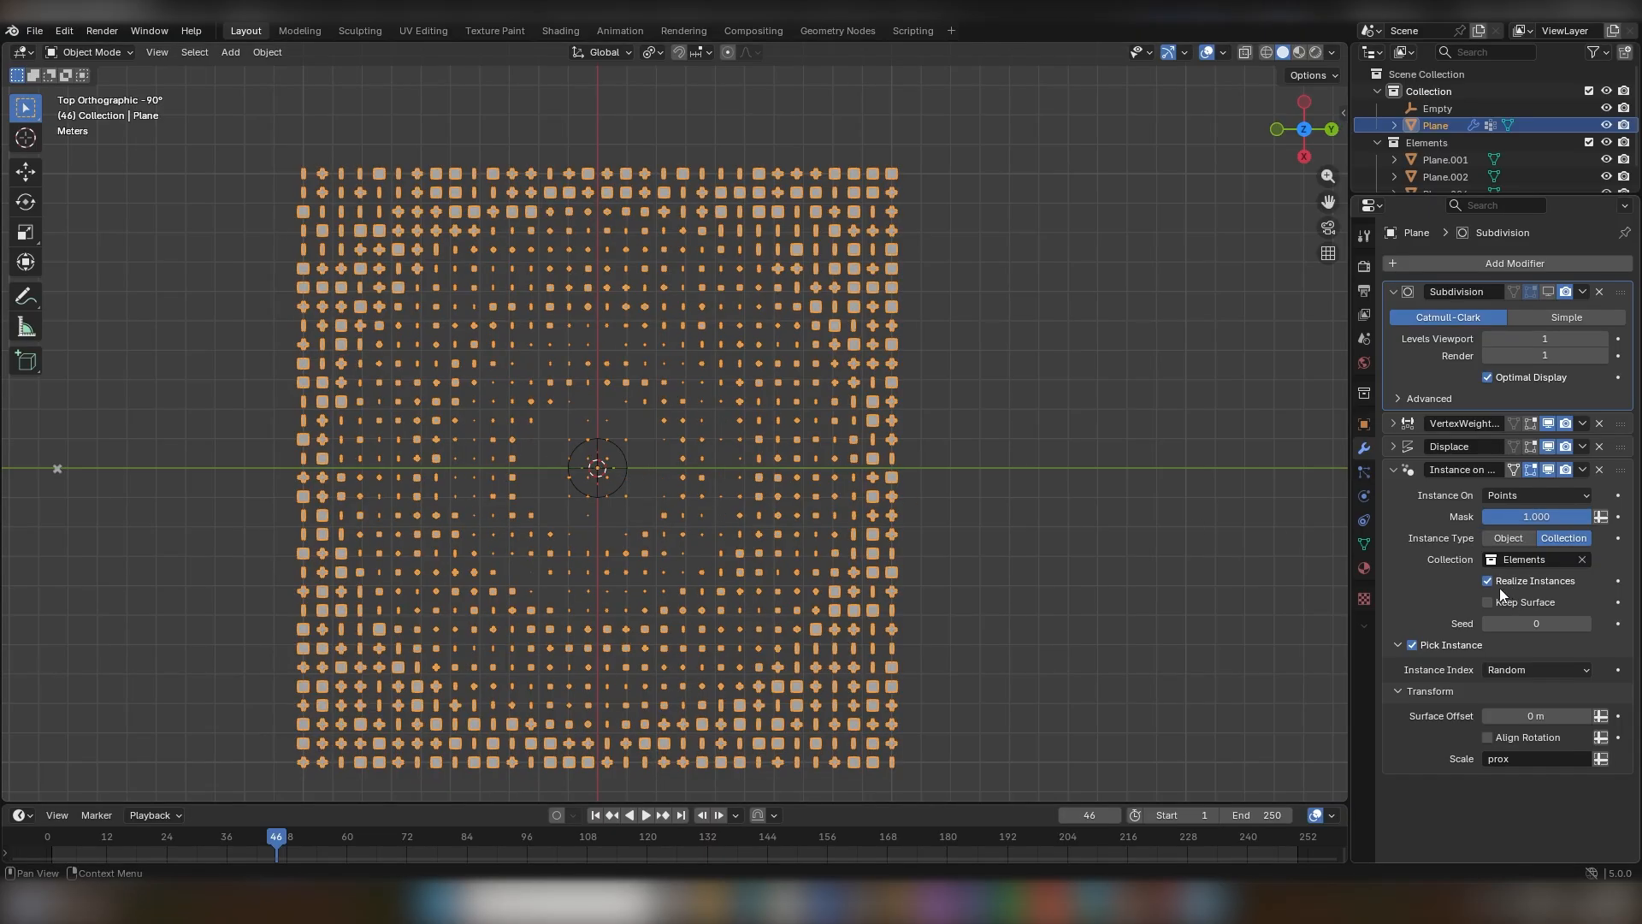
click(1394, 471)
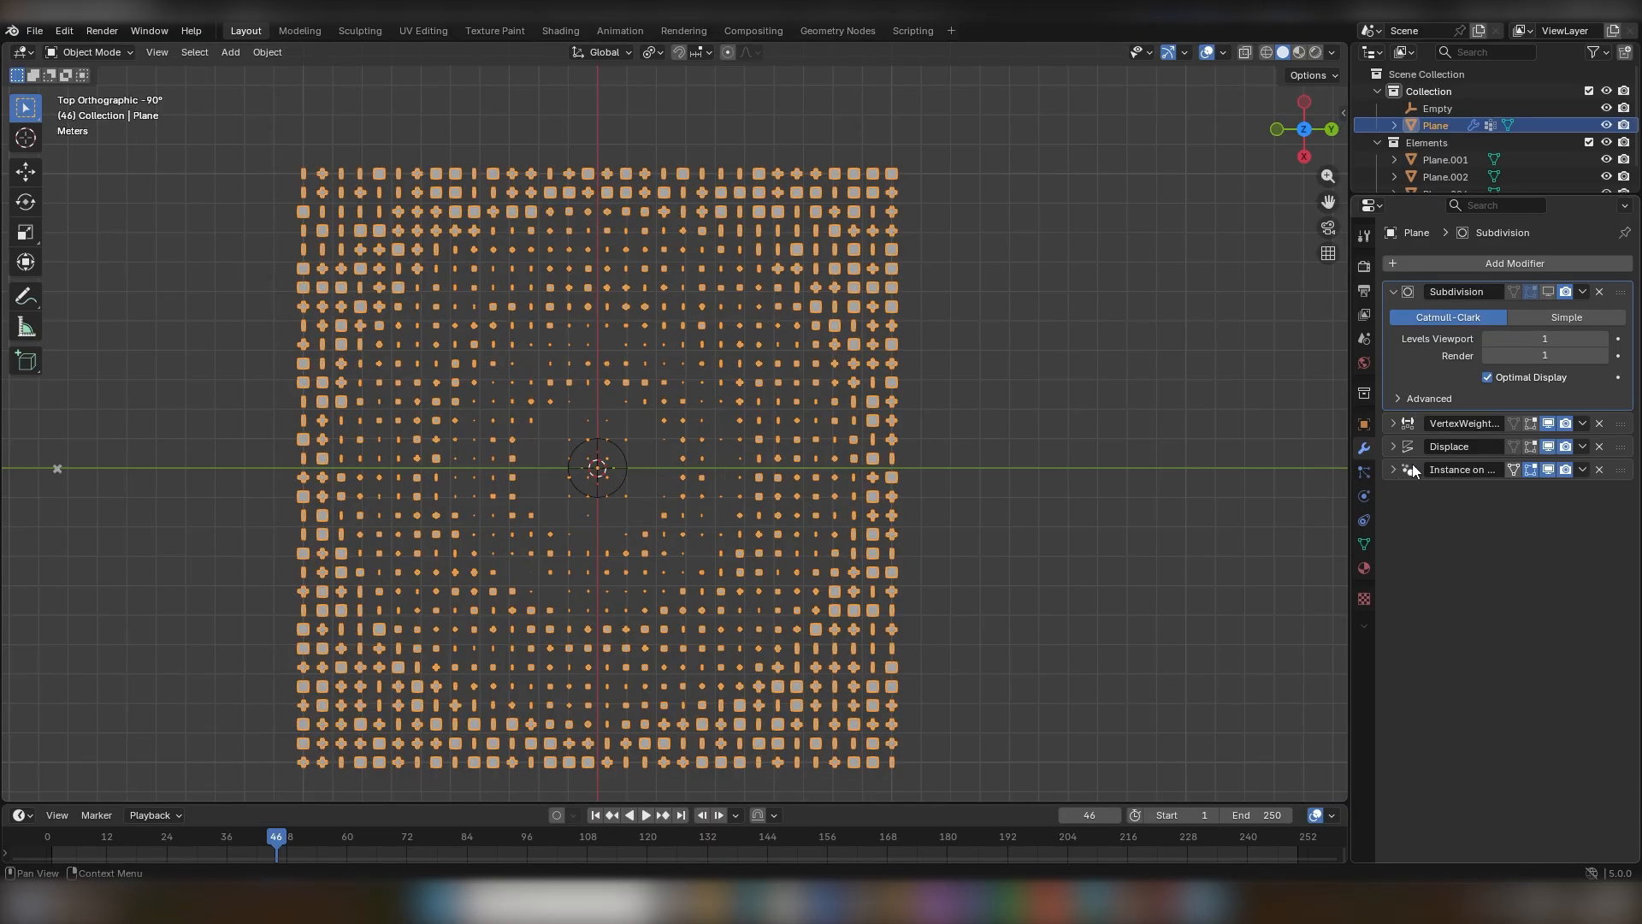
click(1420, 261)
click(1343, 435)
click(1458, 525)
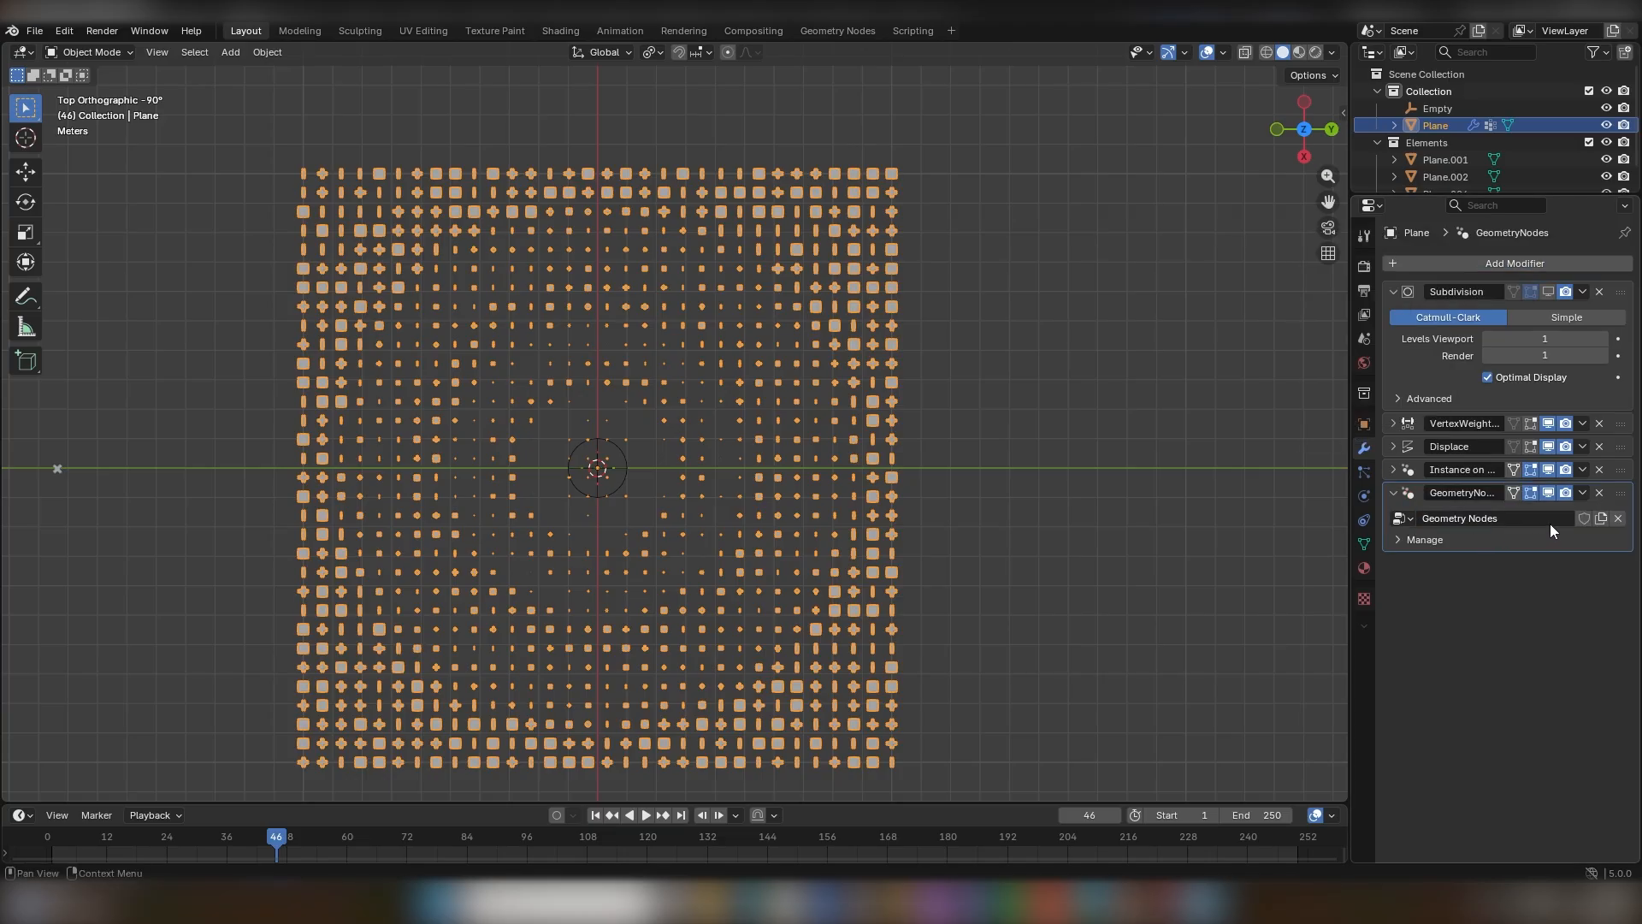
Split the 3D viewport vertically, make the new area a Geometry Node Editor, and narrow its sidebar to show the nodes.
right_click(1350, 167)
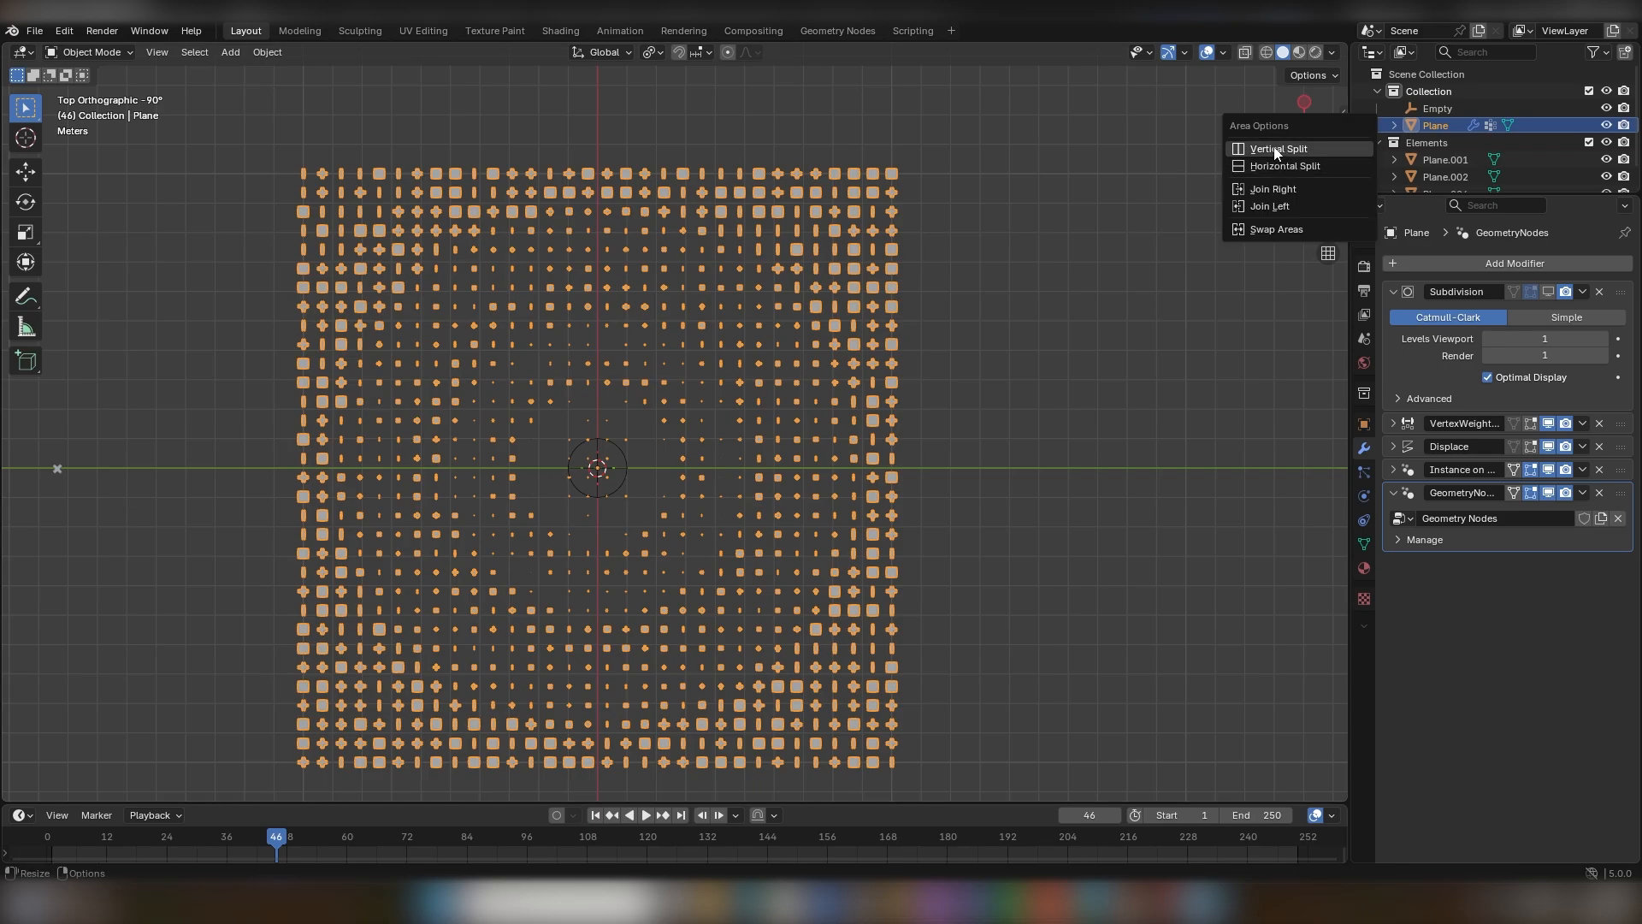
click(1274, 148)
click(1090, 193)
drag(1091, 194, 959, 193)
click(984, 52)
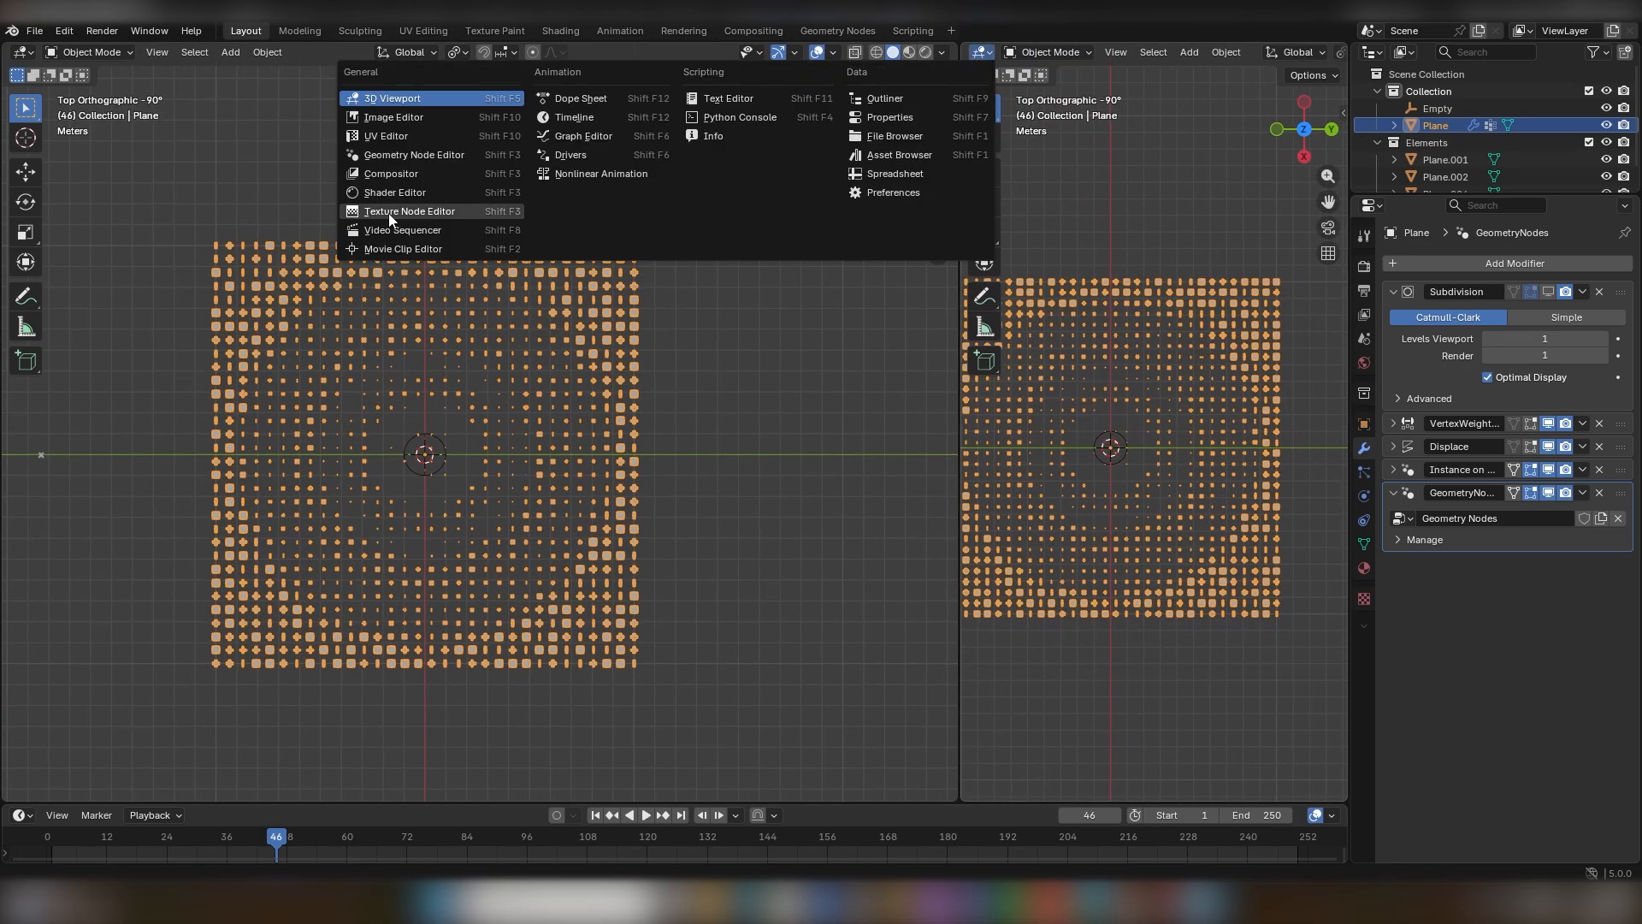
click(401, 154)
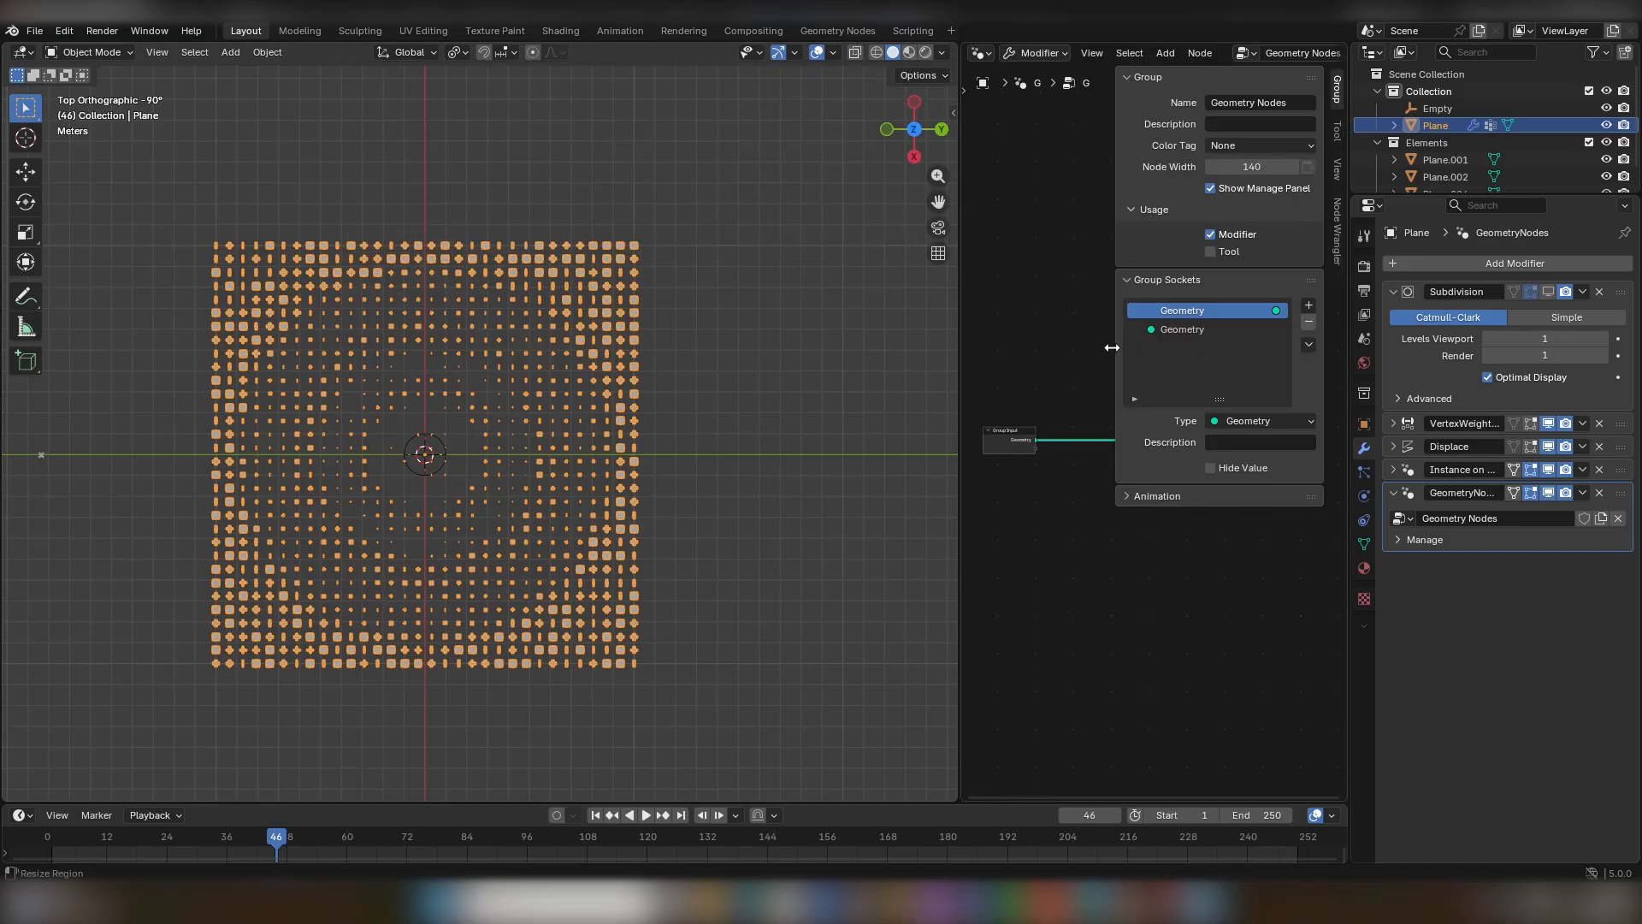
drag(1117, 351, 1173, 346)
key(Home)
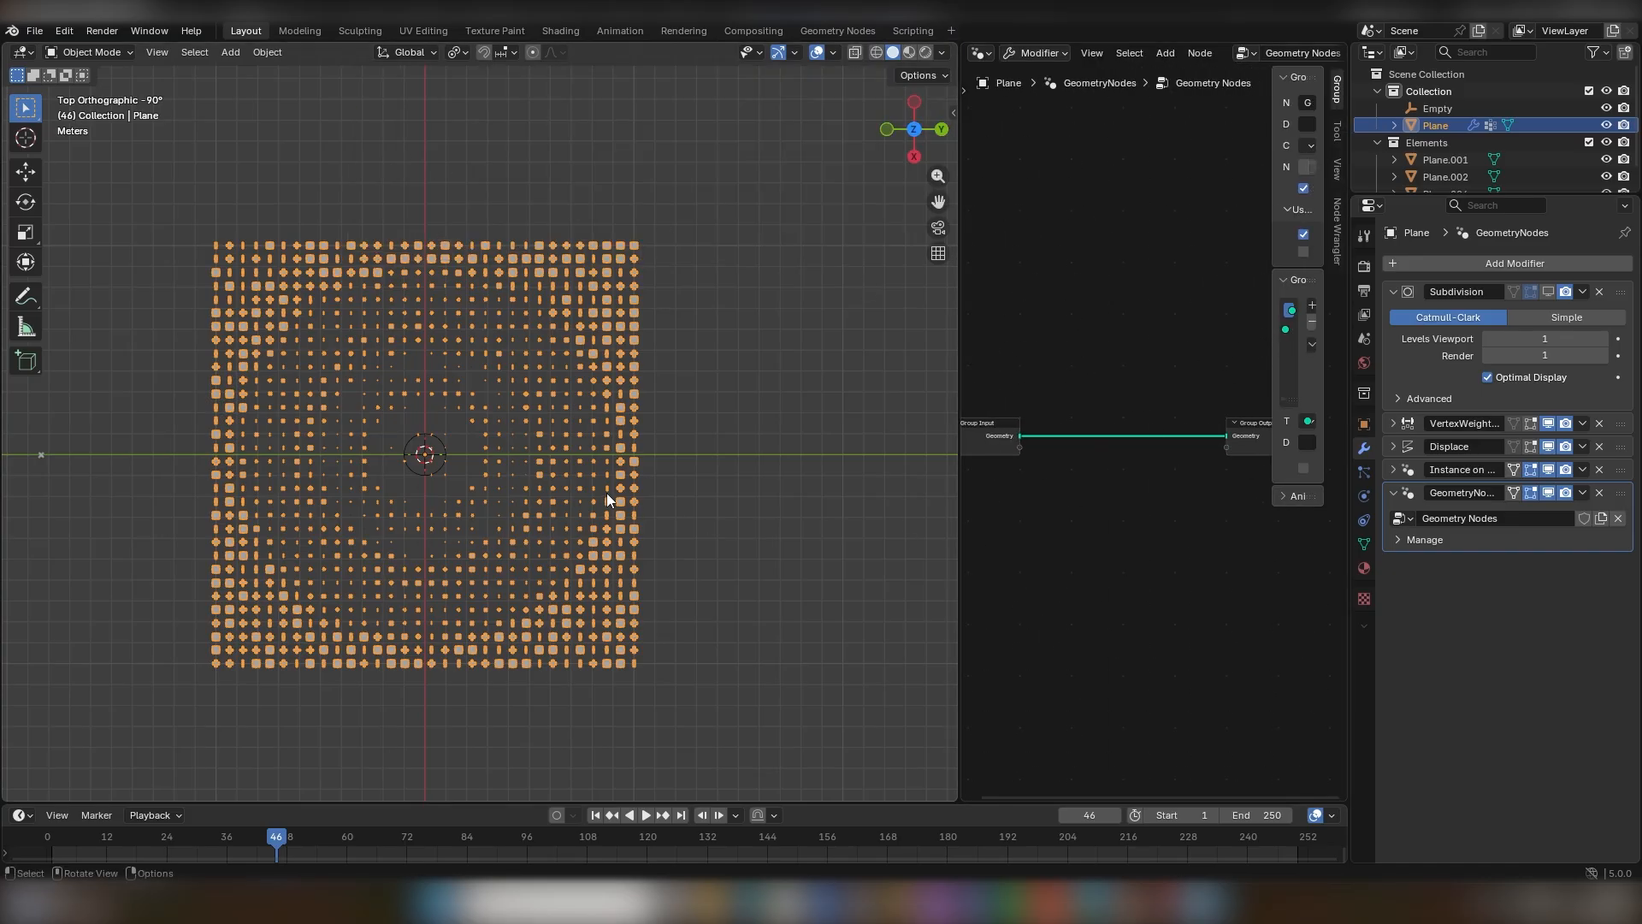
Give the plane a new material named prox with a saturated red base color.
middle_drag(607, 493, 614, 455)
scroll(615, 455, up, 3)
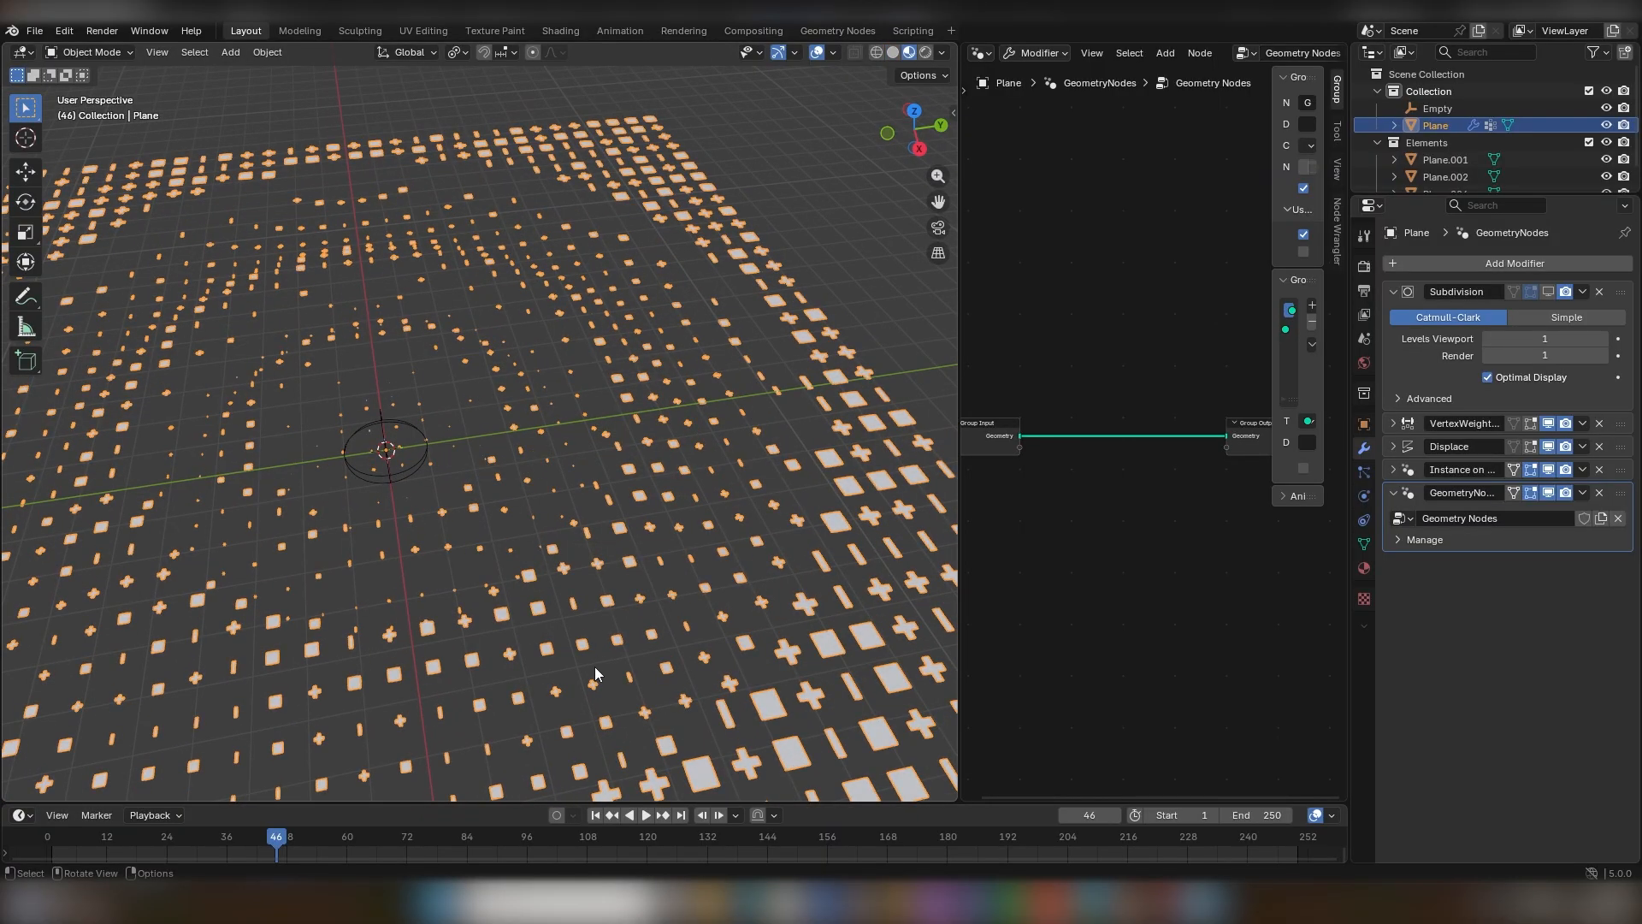
scroll(593, 665, down, 3)
click(1365, 568)
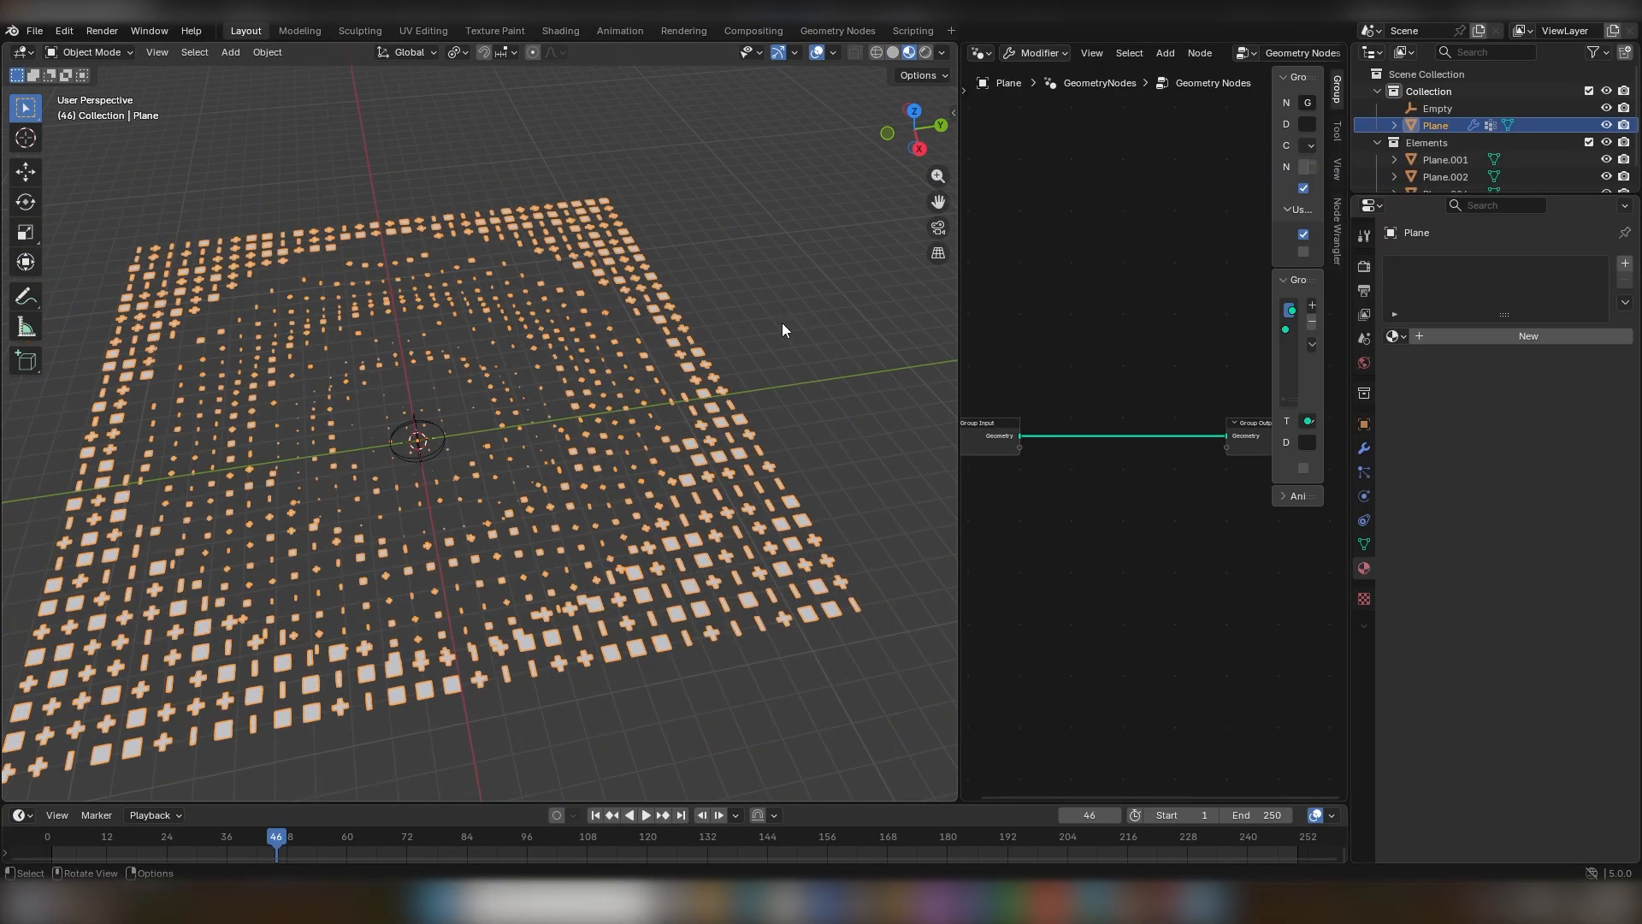
click(1454, 340)
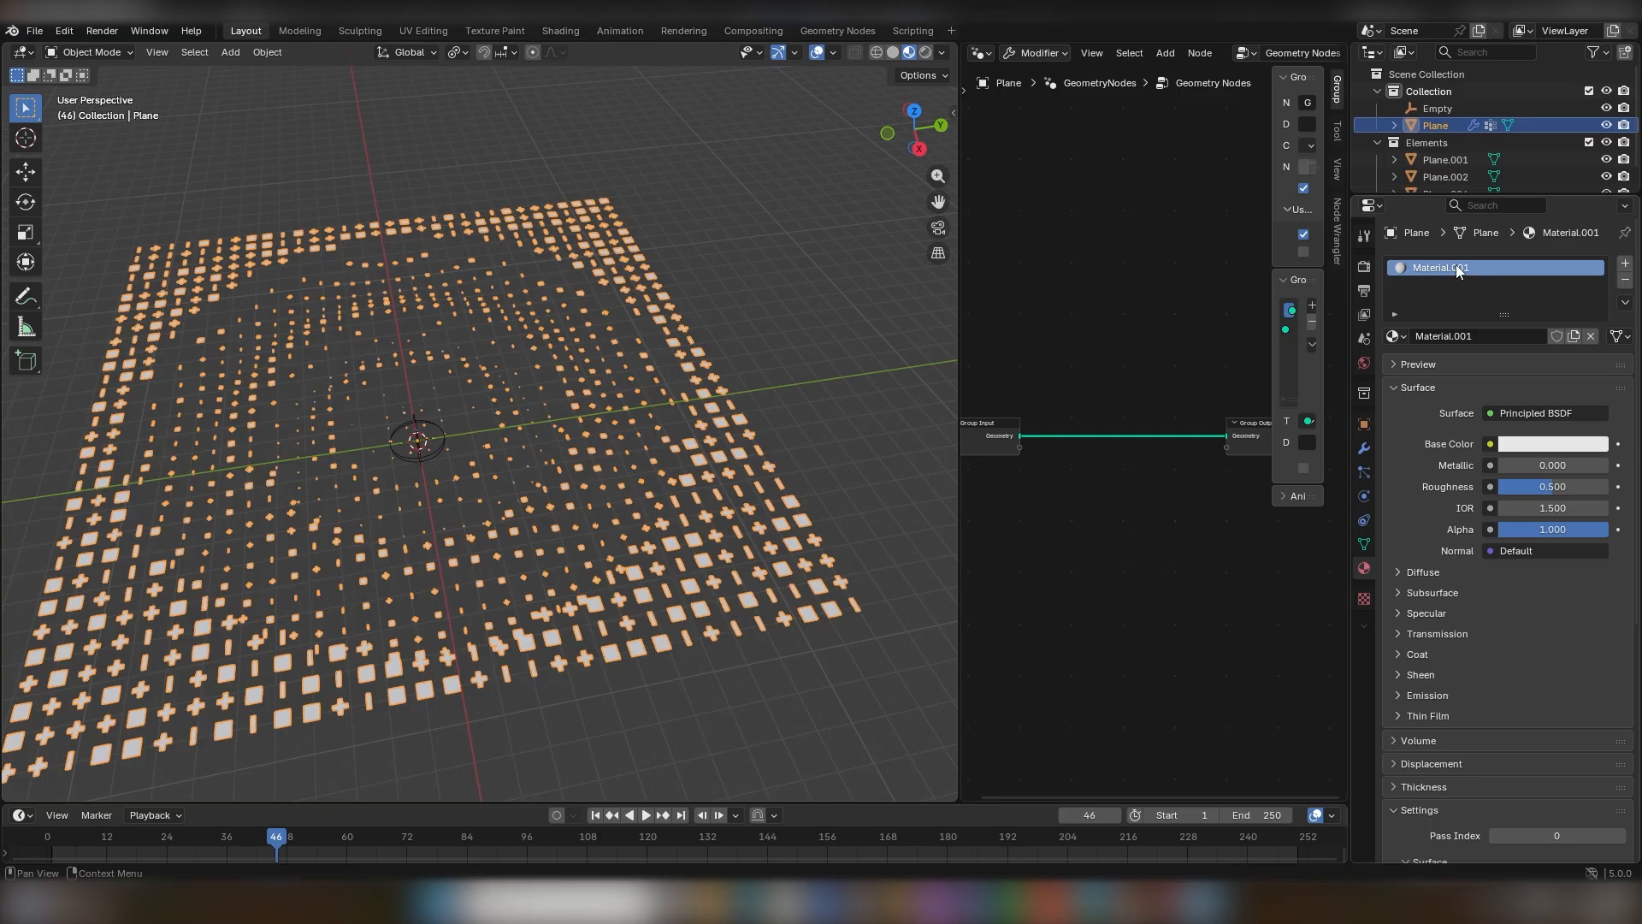
double_click(1460, 271)
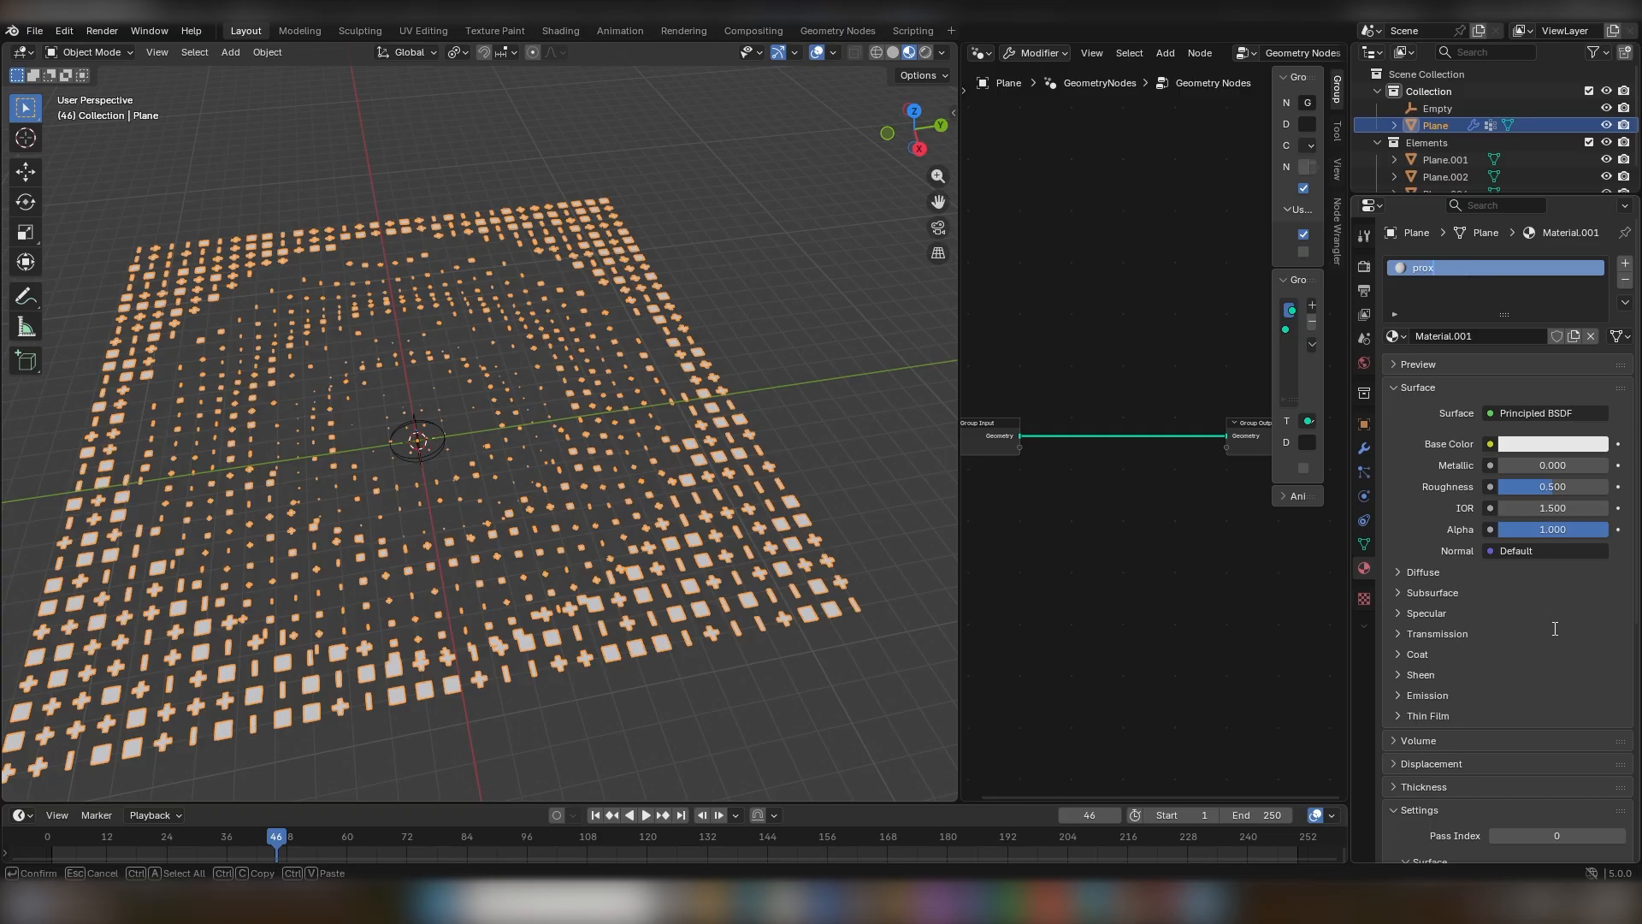
key(Return)
click(1524, 450)
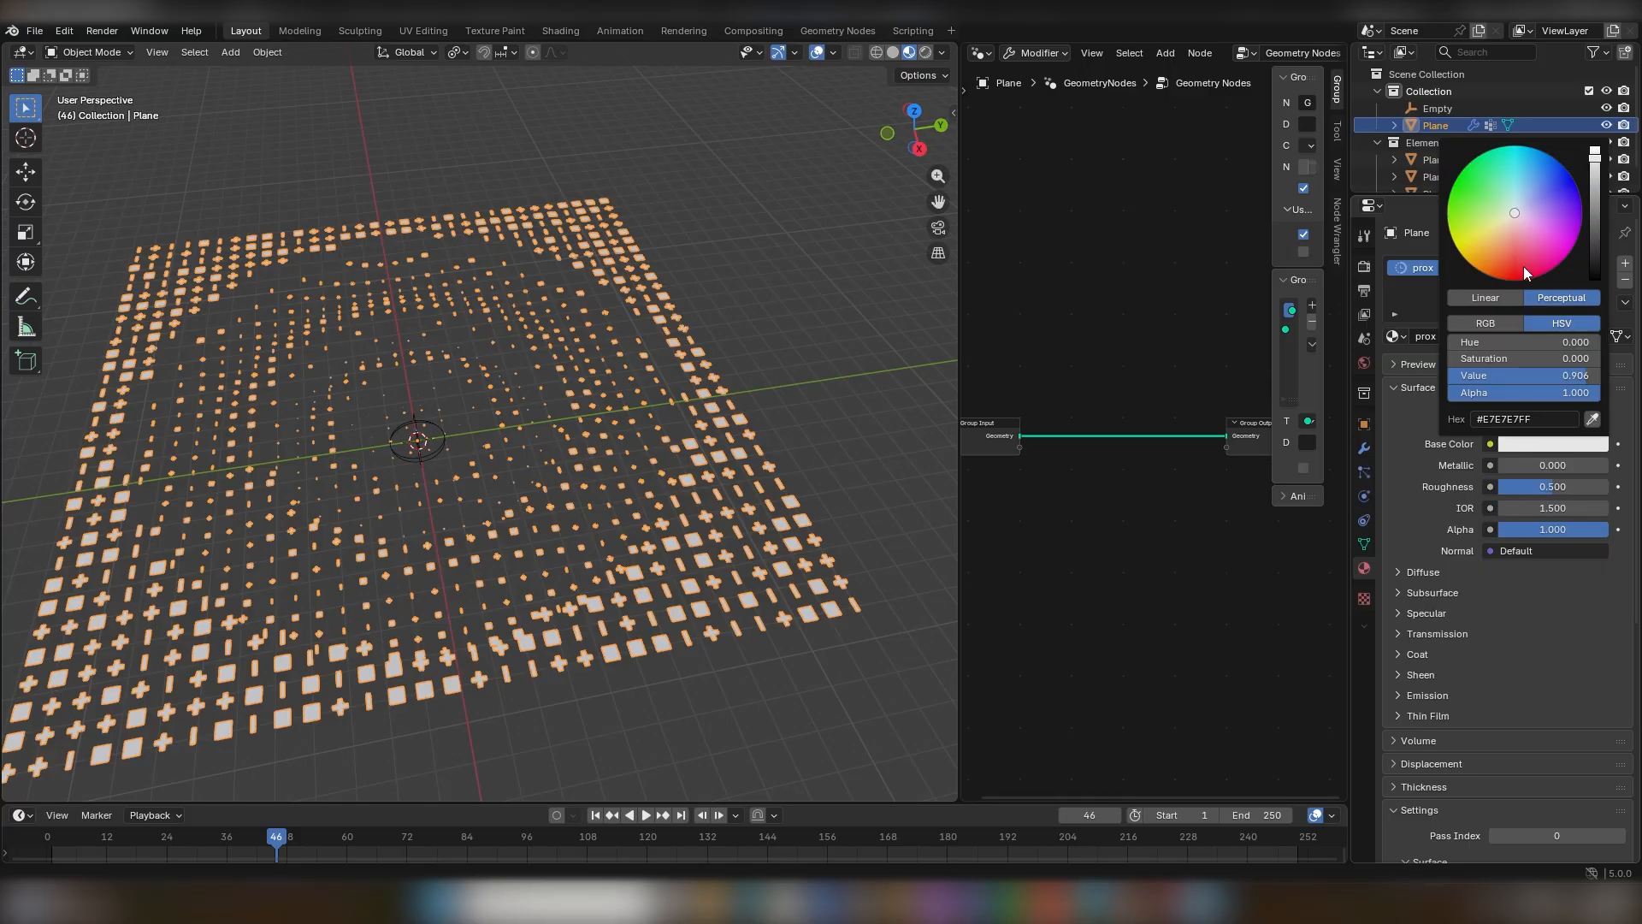
drag(1524, 268, 1526, 287)
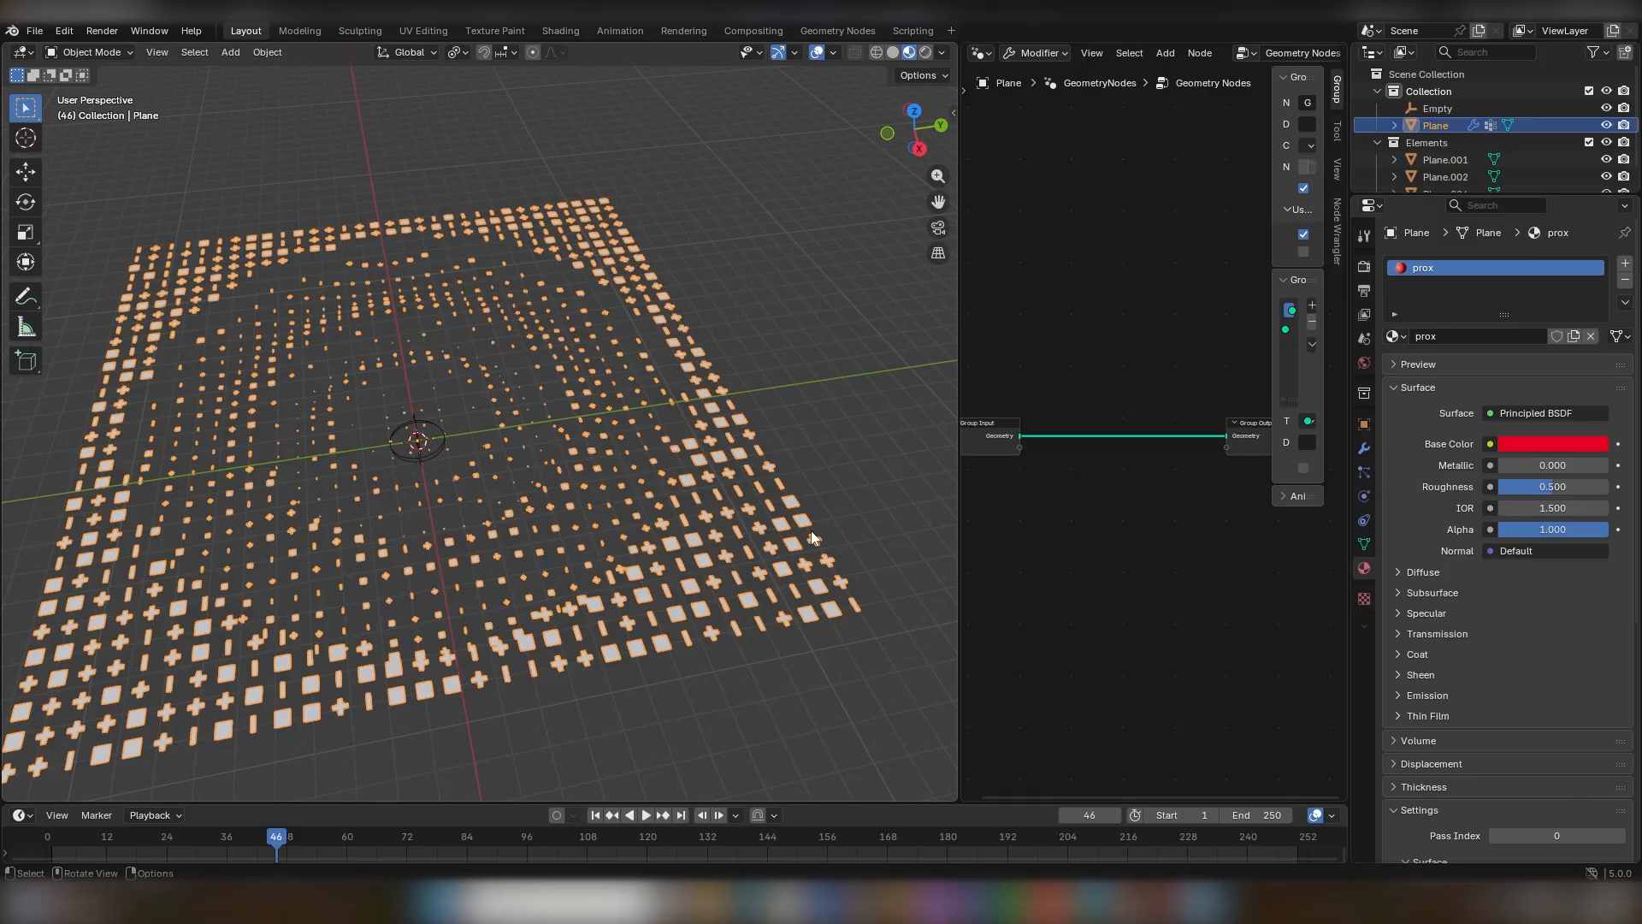
Insert a Set Material node between Group Input and Group Output and assign the prox material to it.
click(840, 356)
middle_drag(840, 356, 582, 567)
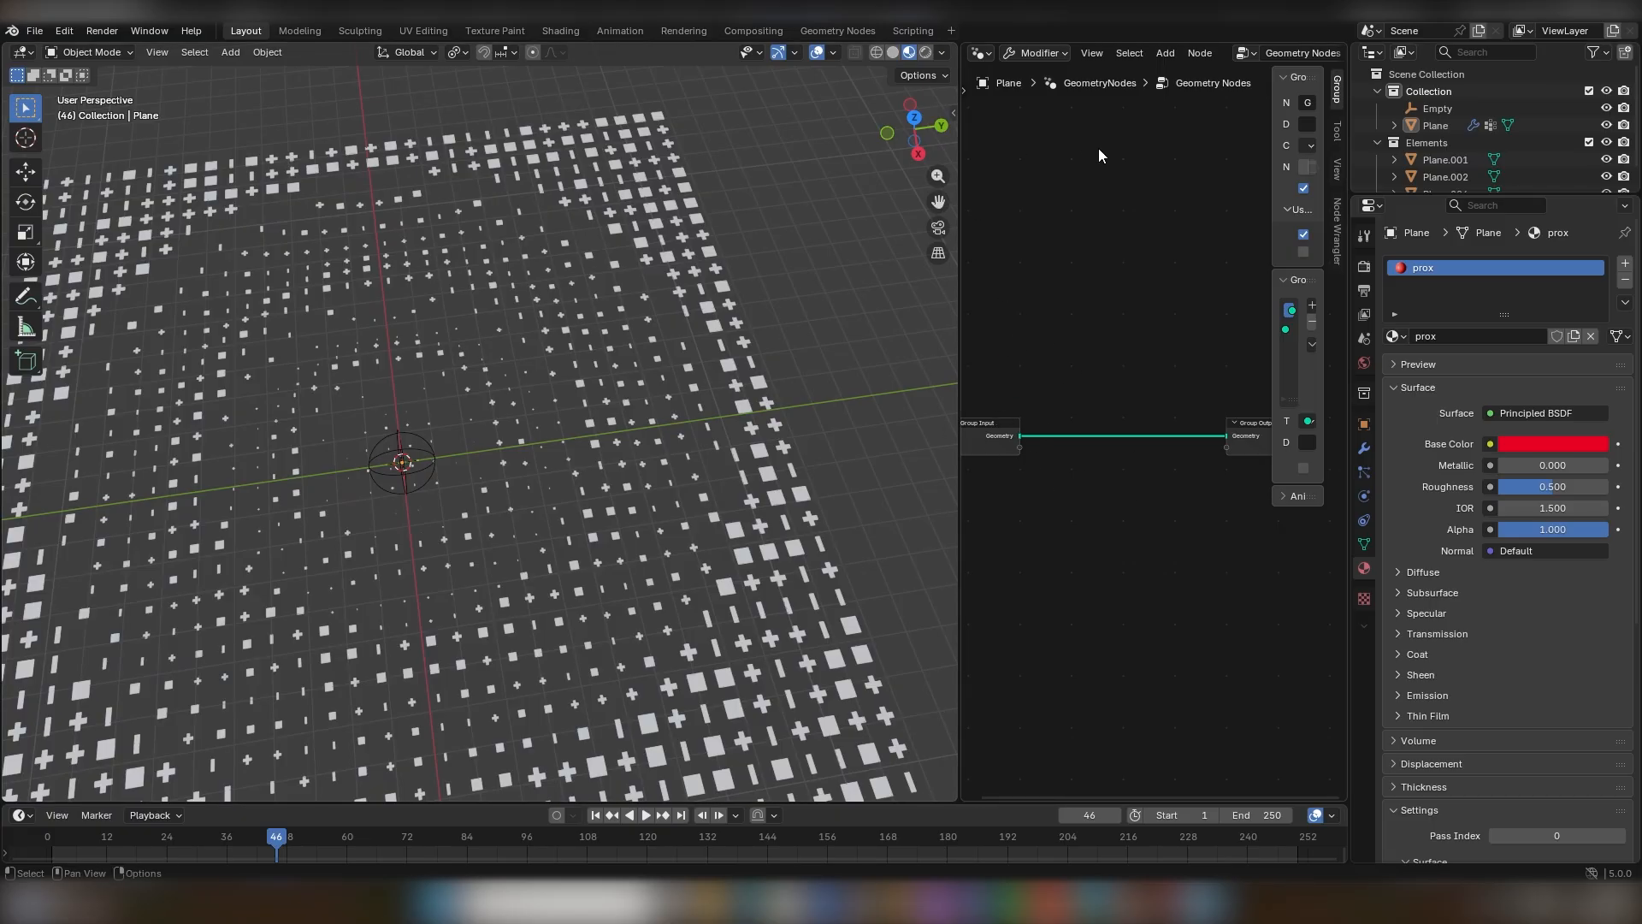
key(shift+a)
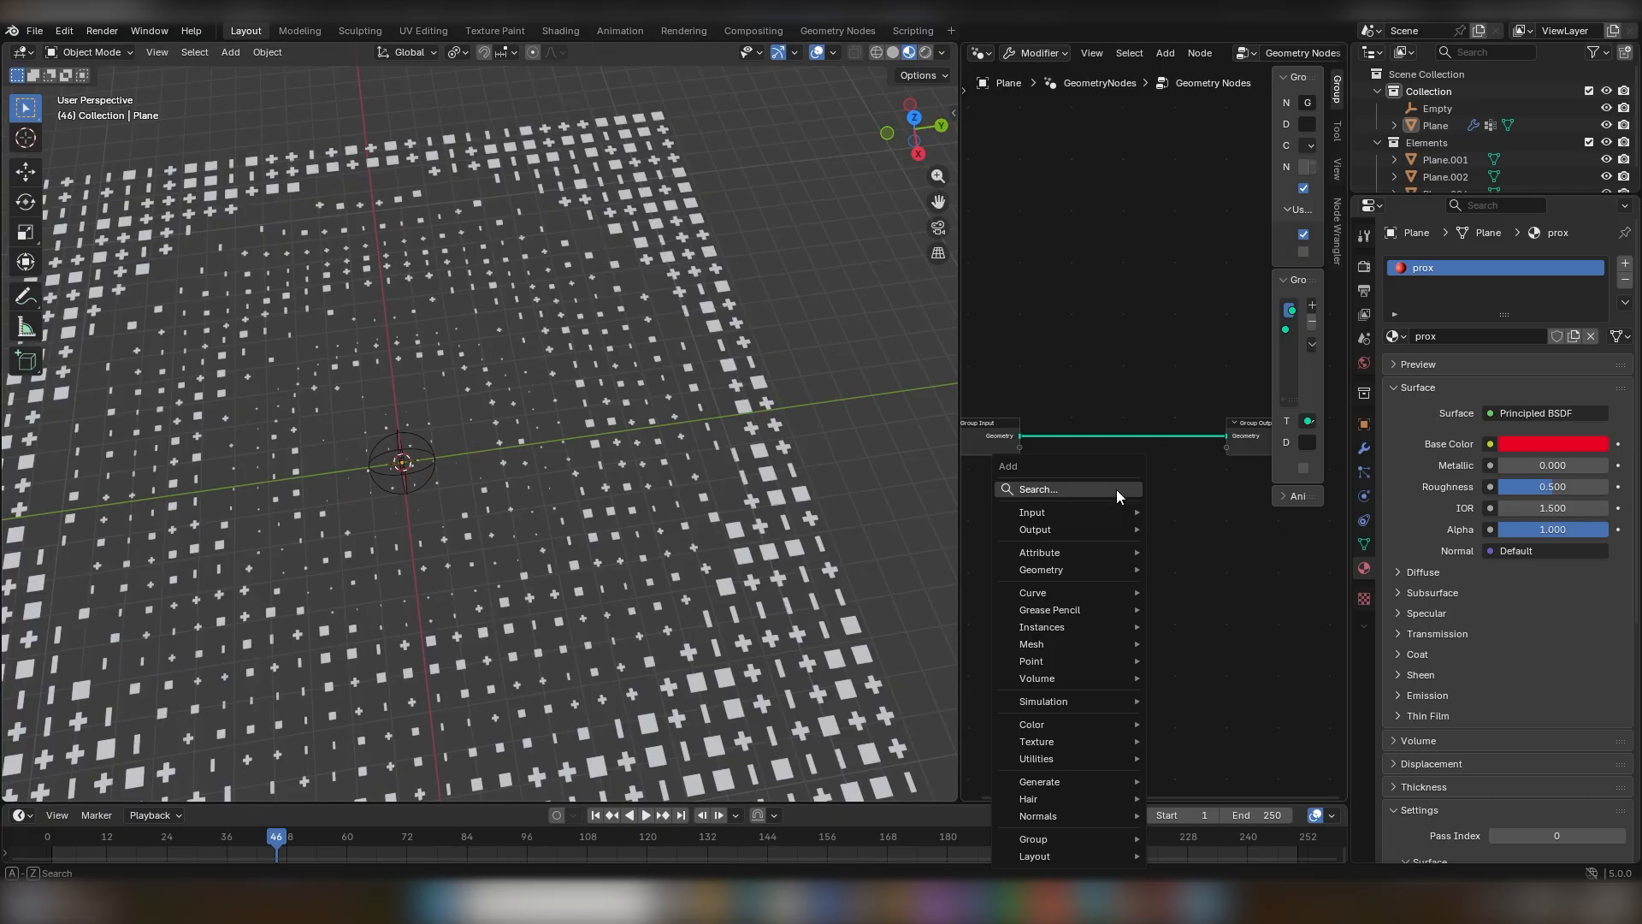
text(set)
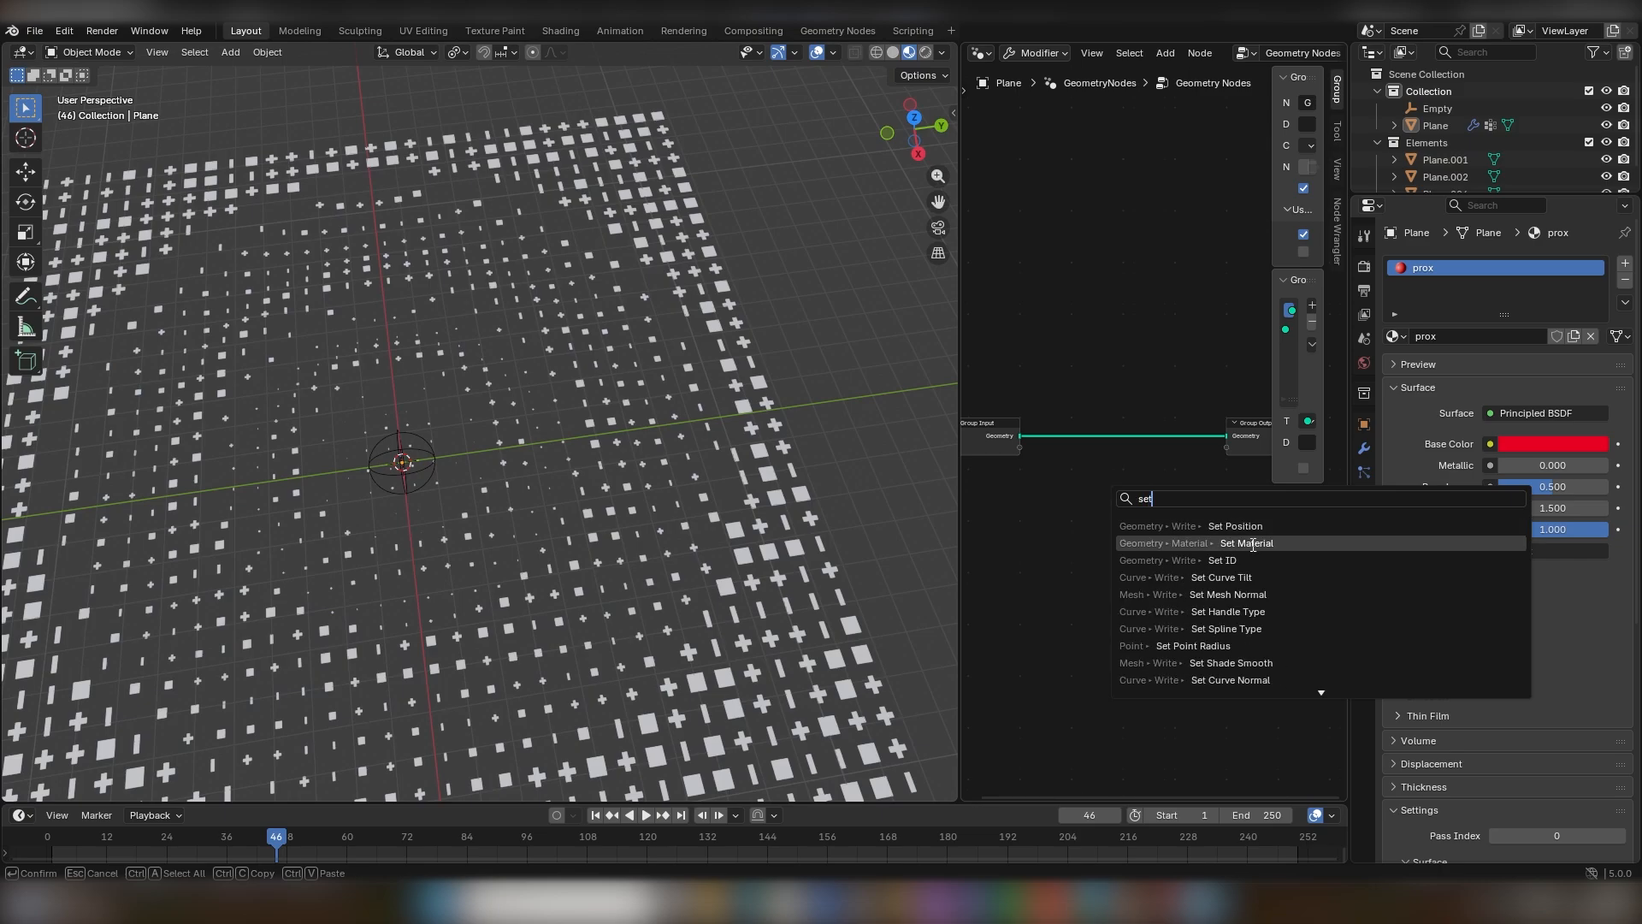
click(1254, 544)
click(1117, 426)
drag(1137, 422, 1124, 425)
scroll(1150, 429, up, 2)
click(1126, 471)
click(1127, 525)
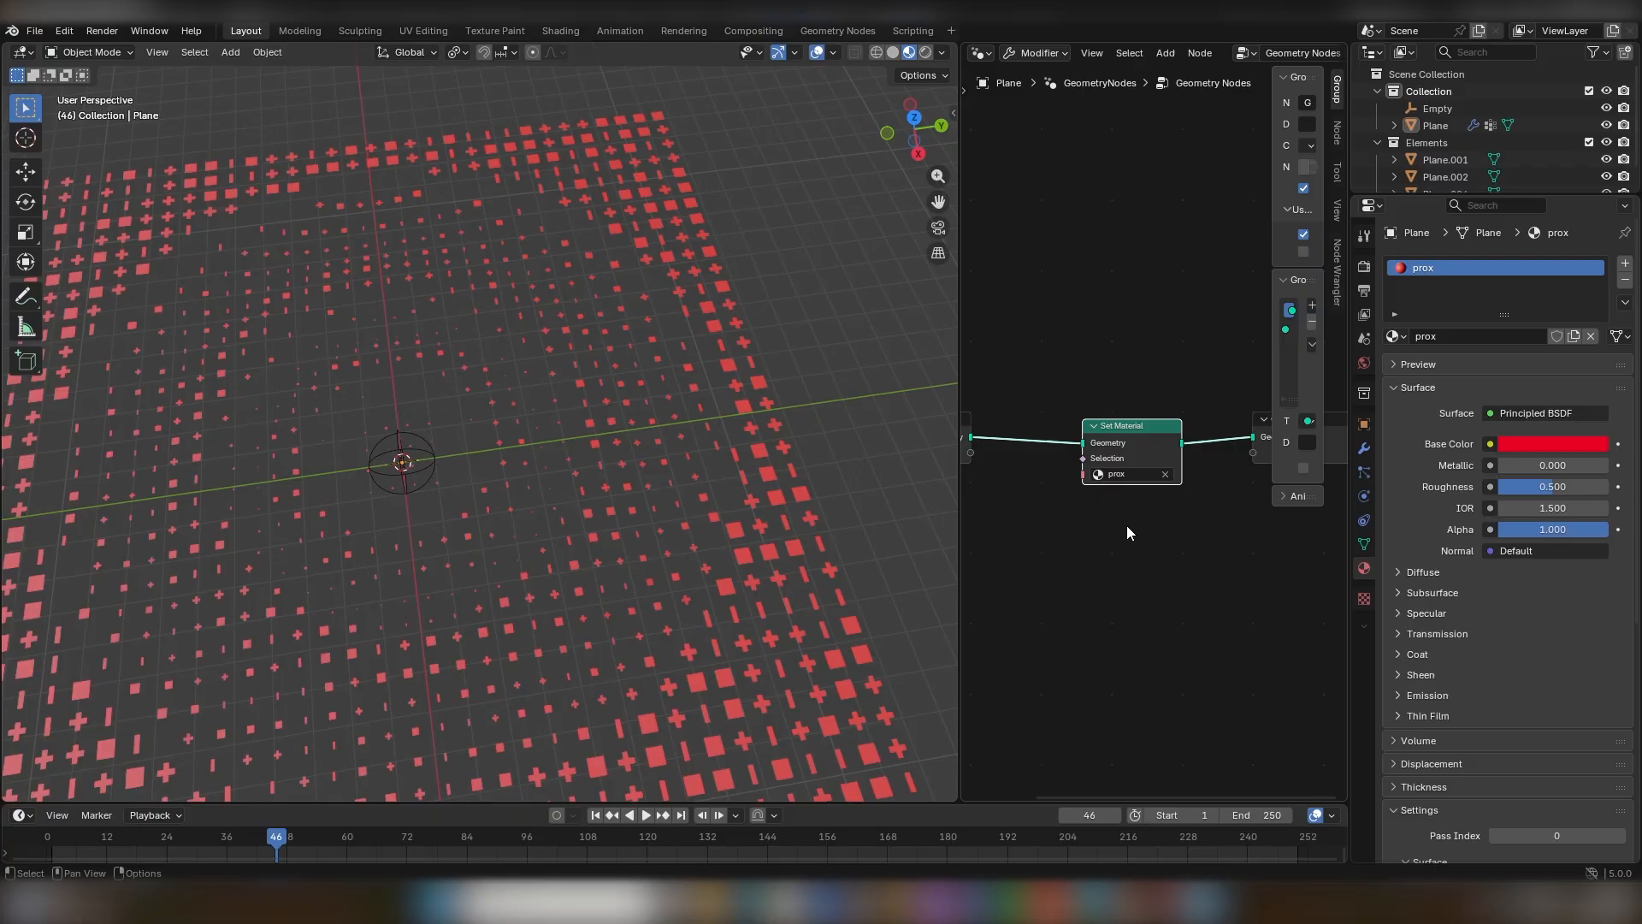
Split the node editor horizontally and turn the new area into a Shader Editor showing the prox material.
scroll(838, 427, down, 8)
scroll(642, 385, up, 8)
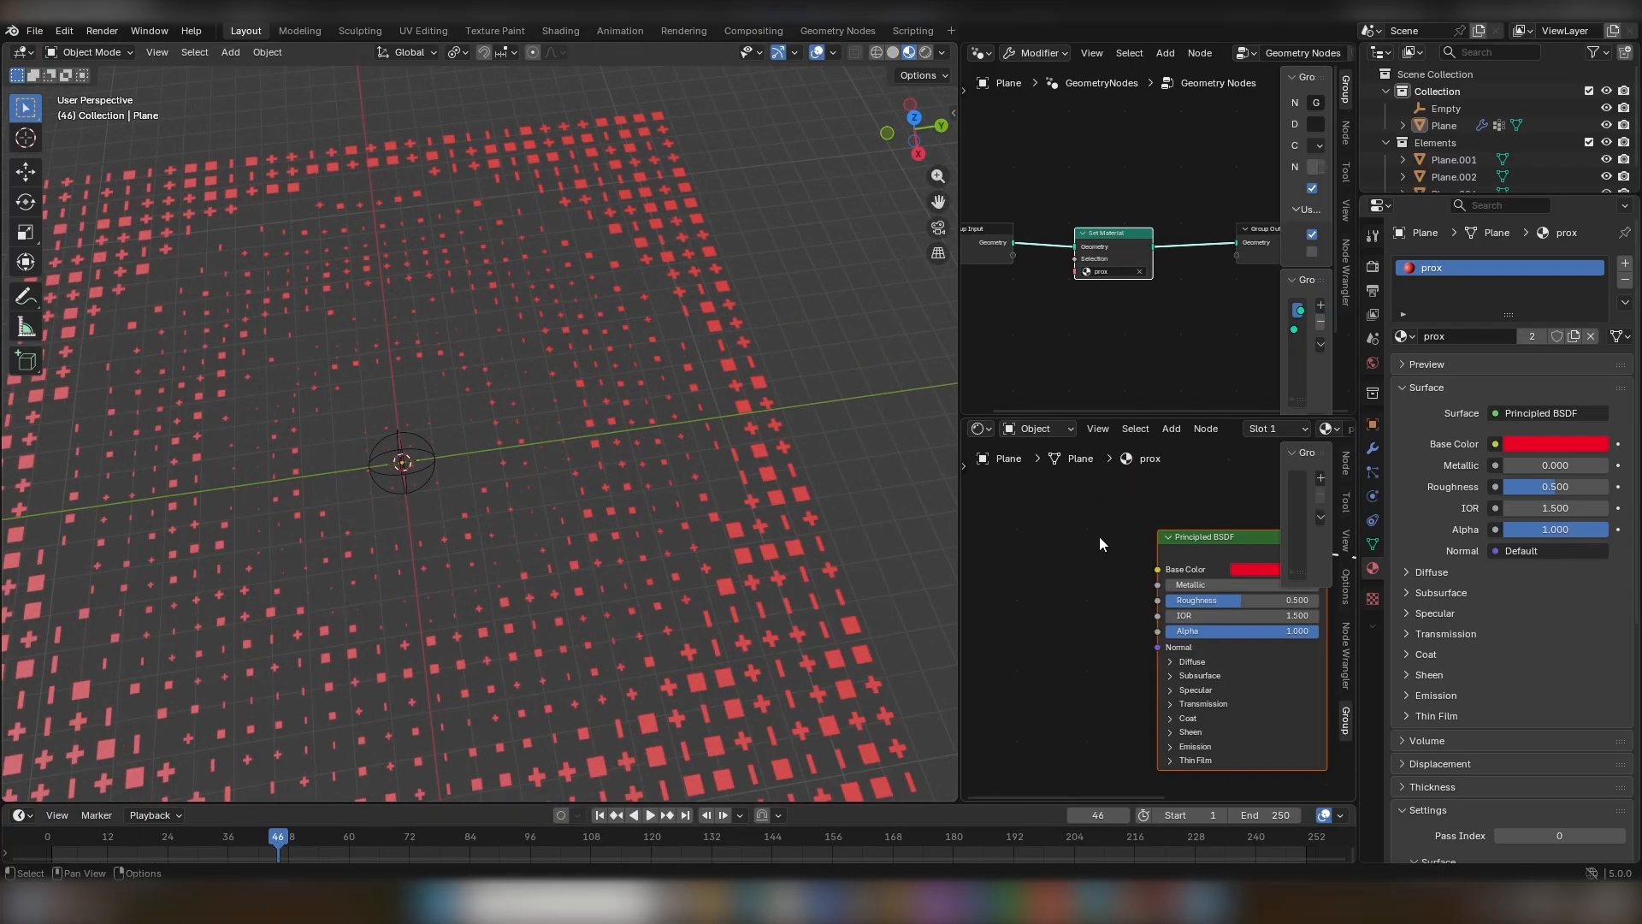
middle_drag(701, 393, 804, 320)
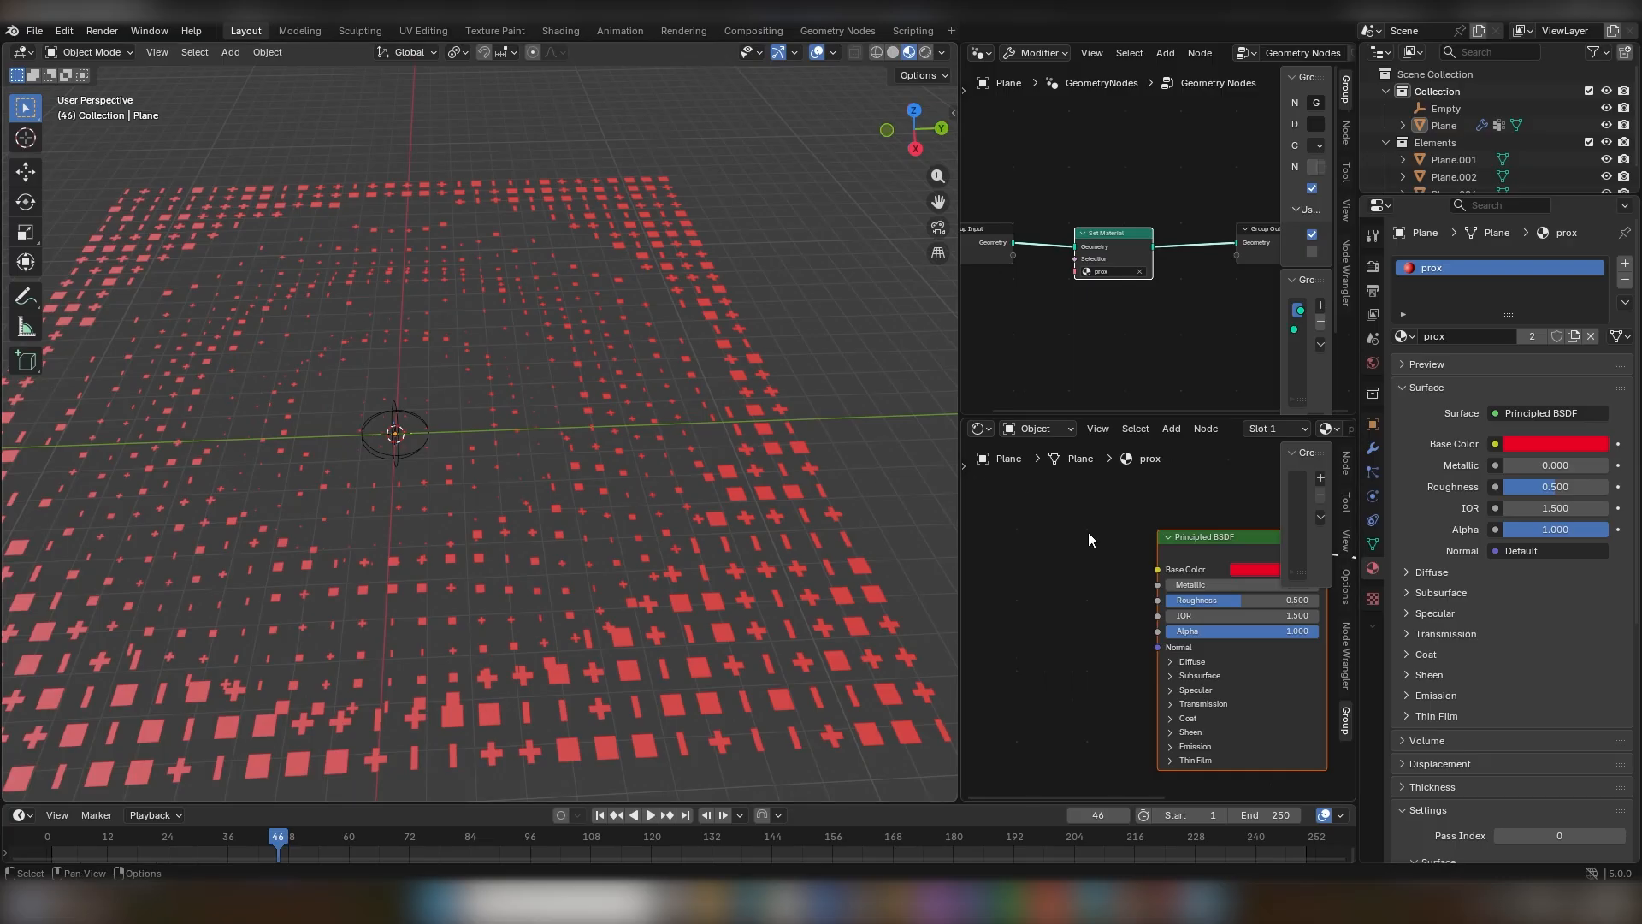
Add an Attribute node to the prox material and set its attribute name to prox.
key(shift+a)
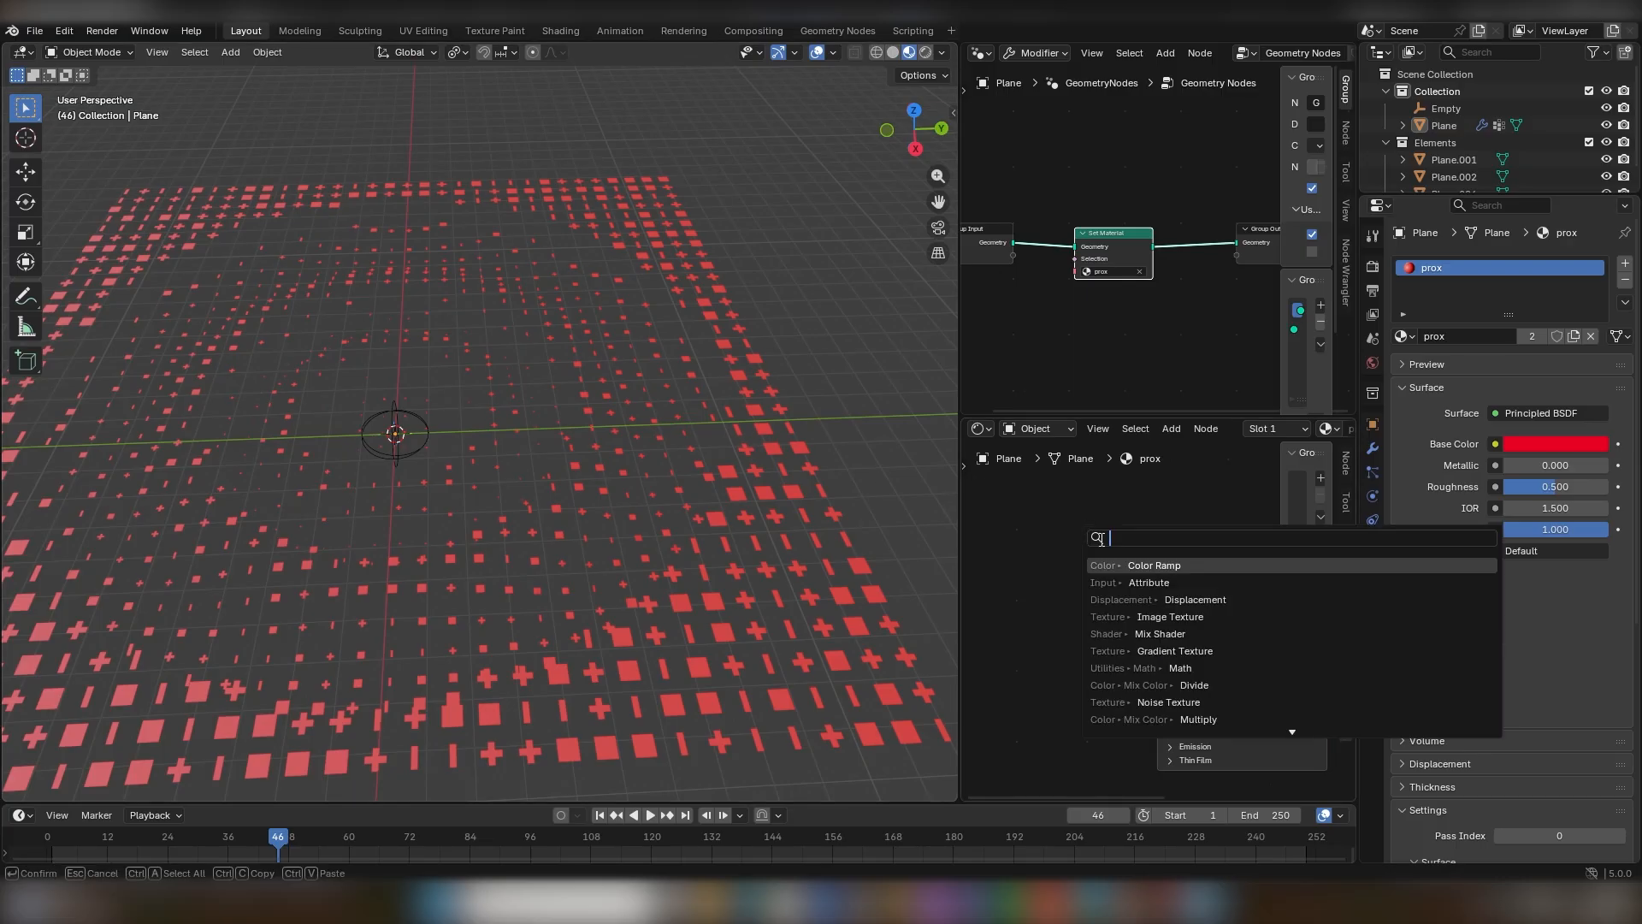
click(1144, 582)
click(1063, 617)
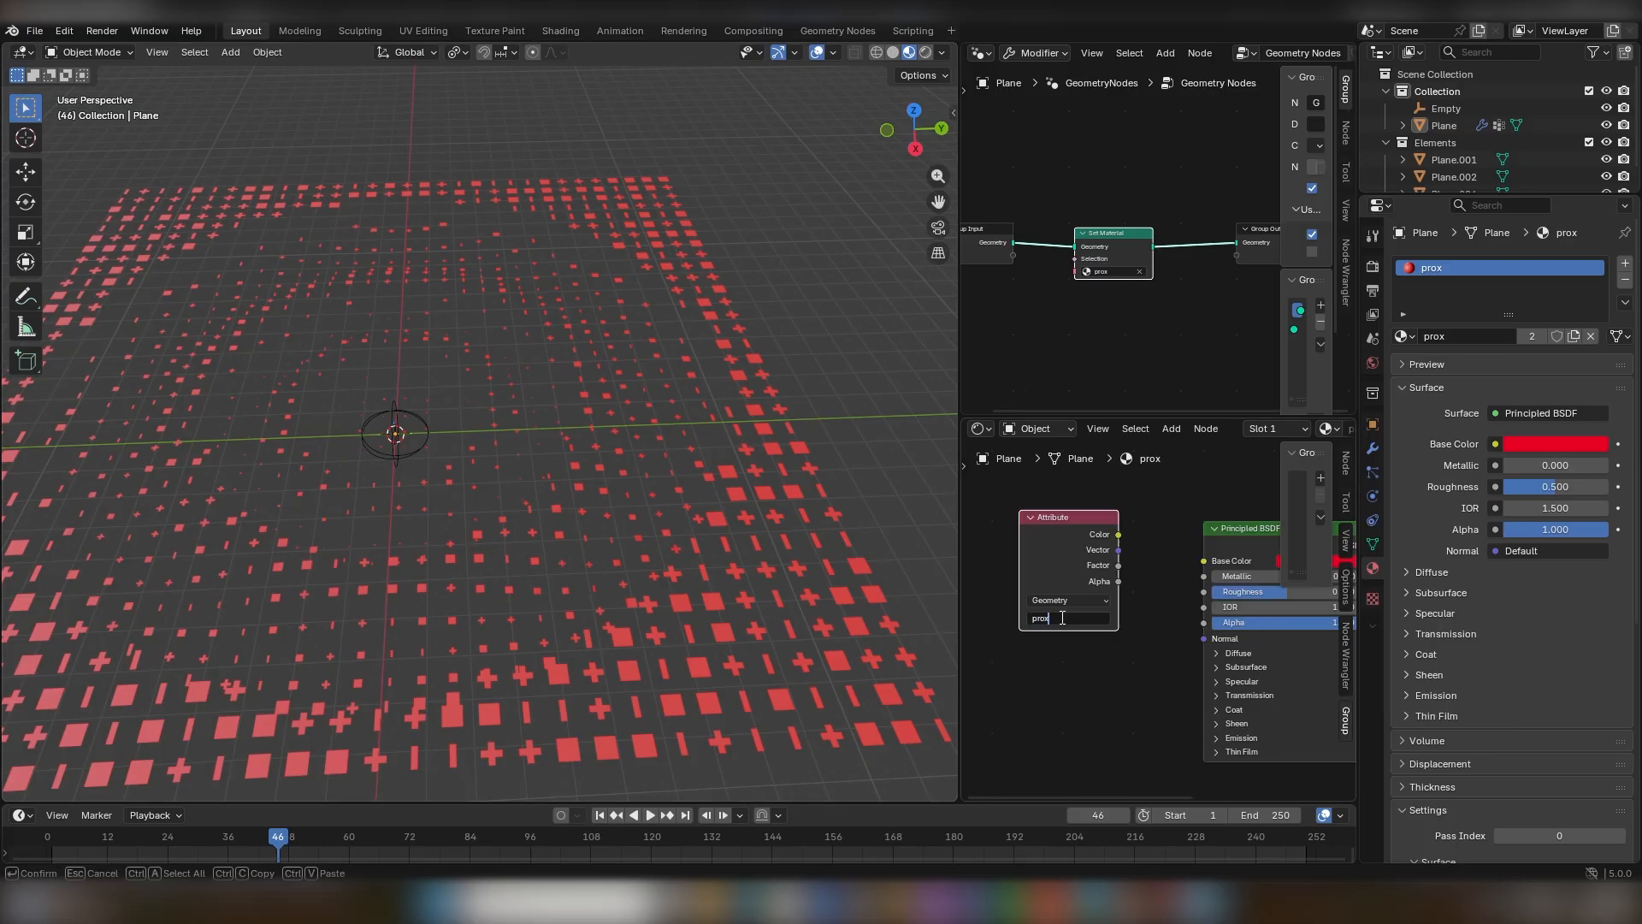
key(Return)
Move the Principled BSDF node slightly downward in the prox material to make room beside the Attribute node.
scroll(1169, 545, down, 3)
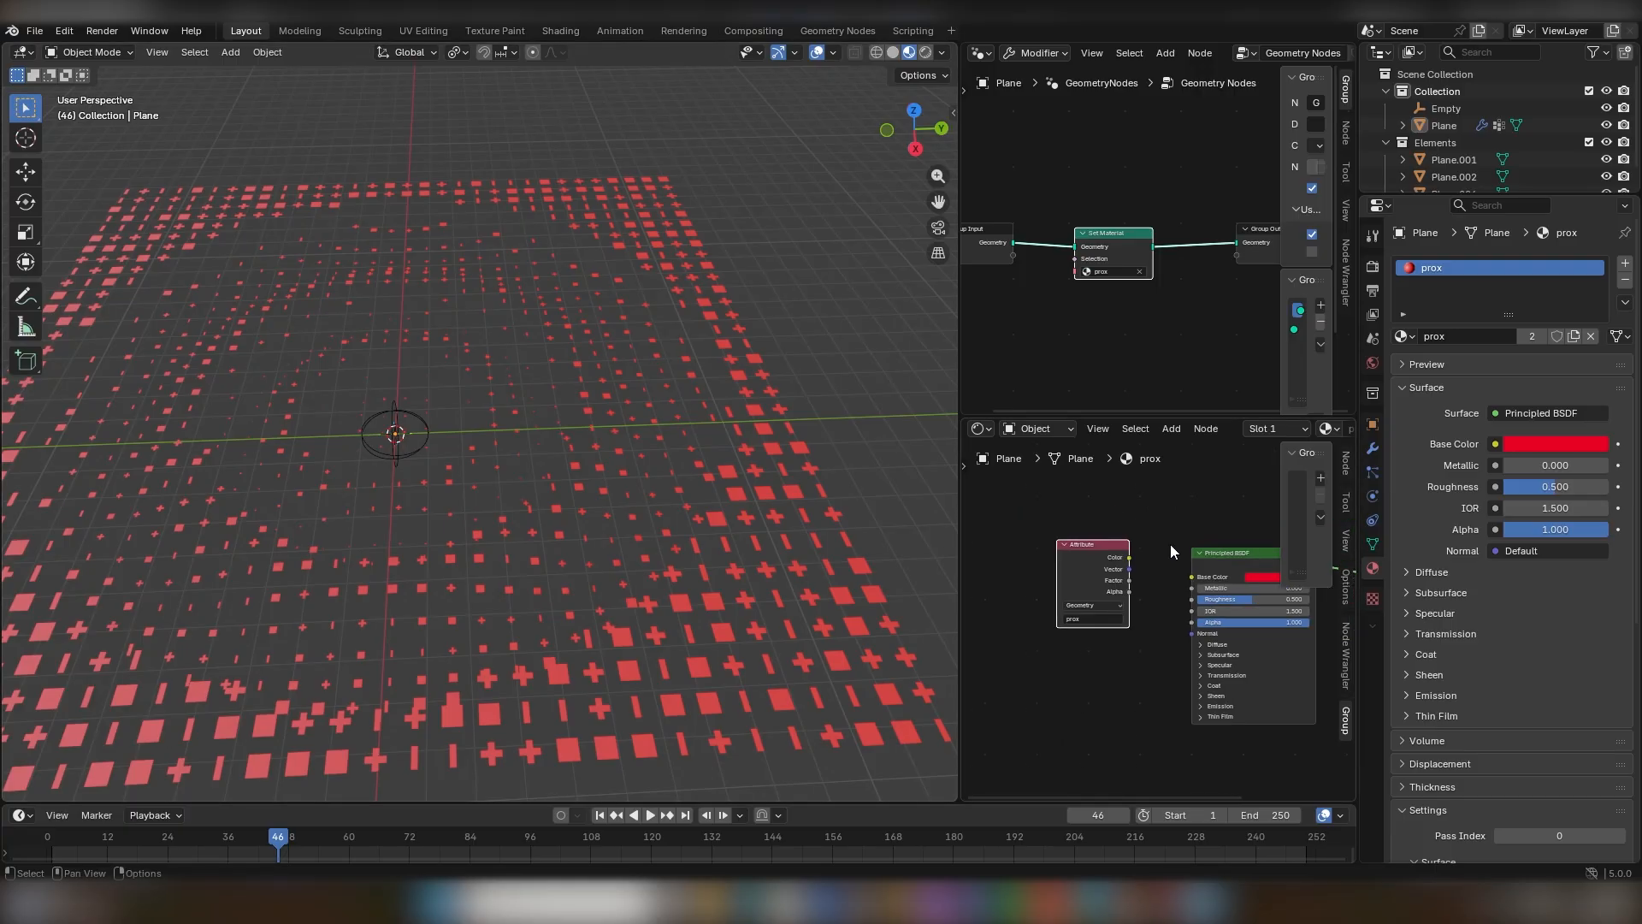
middle_drag(1177, 544, 1076, 589)
scroll(1099, 558, down, 2)
drag(1140, 610, 1125, 644)
mouse_move(1069, 609)
middle_down()
mouse_move(1114, 595)
mouse_move(1059, 604)
middle_up()
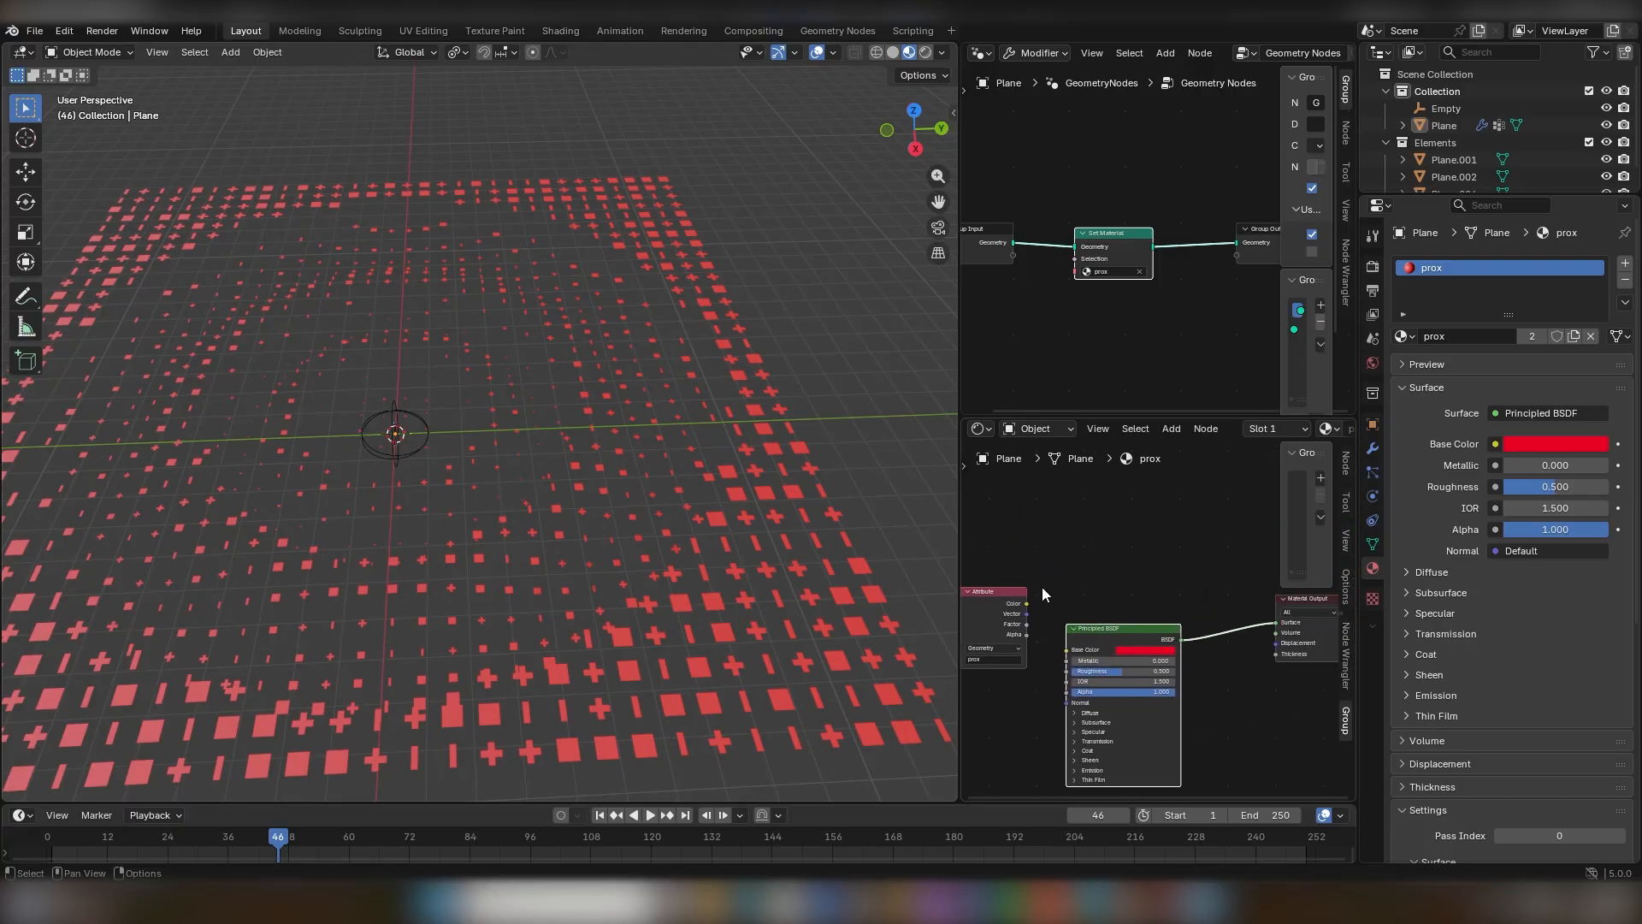
Connect the Attribute node's Color output to the Material Output's Surface input and move the Principled BSDF node lower.
click(1373, 542)
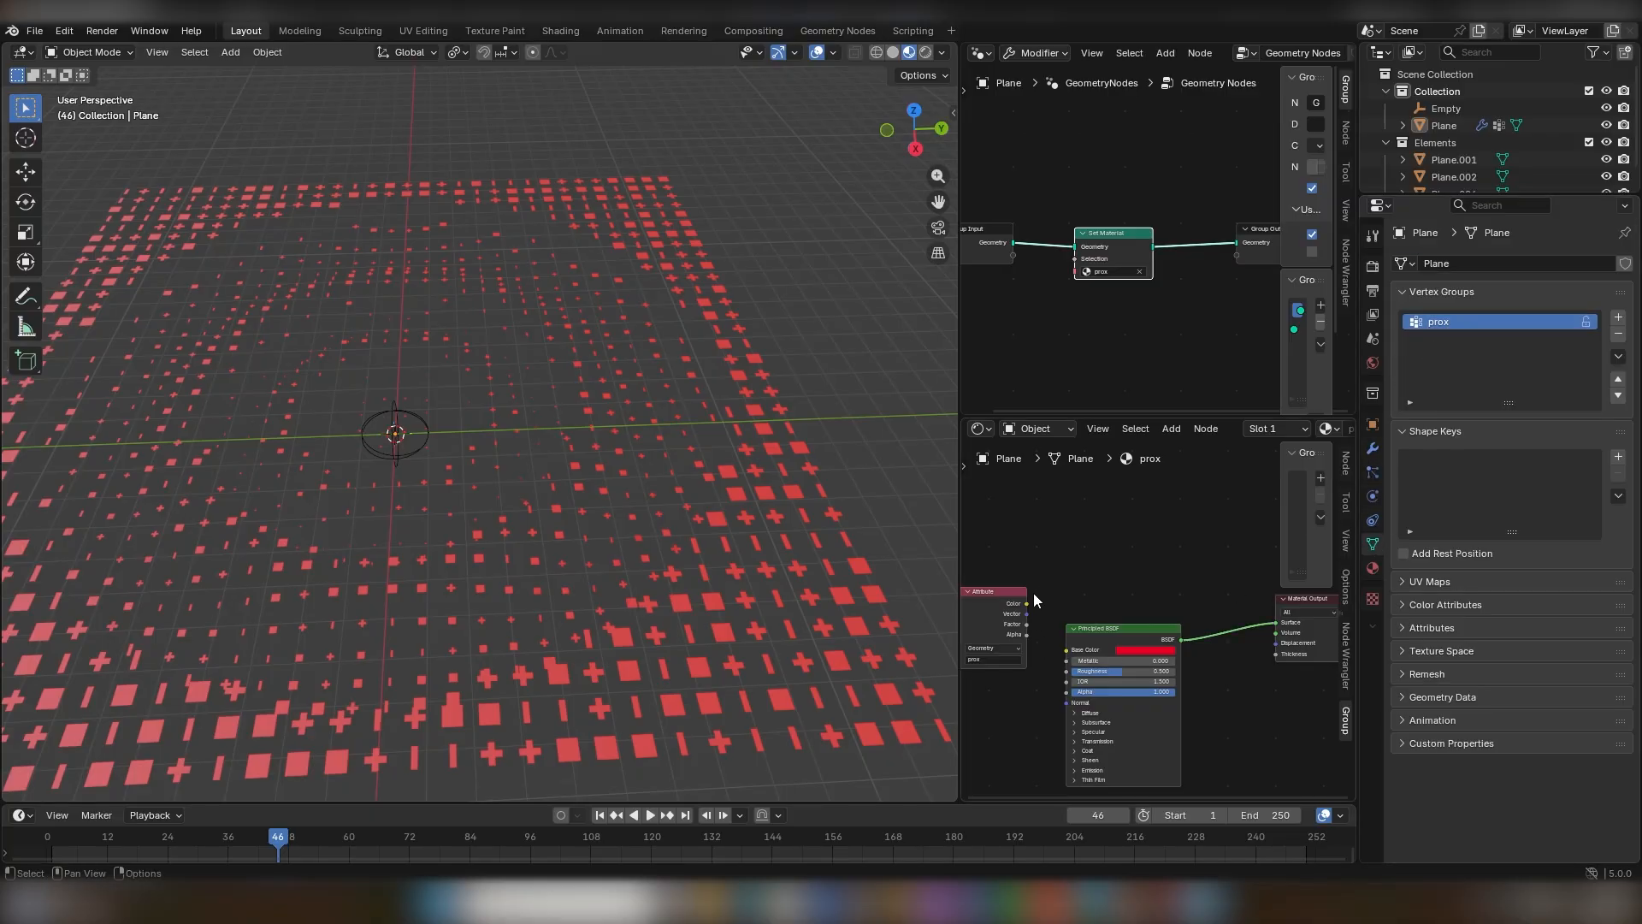
drag(1027, 603, 1276, 622)
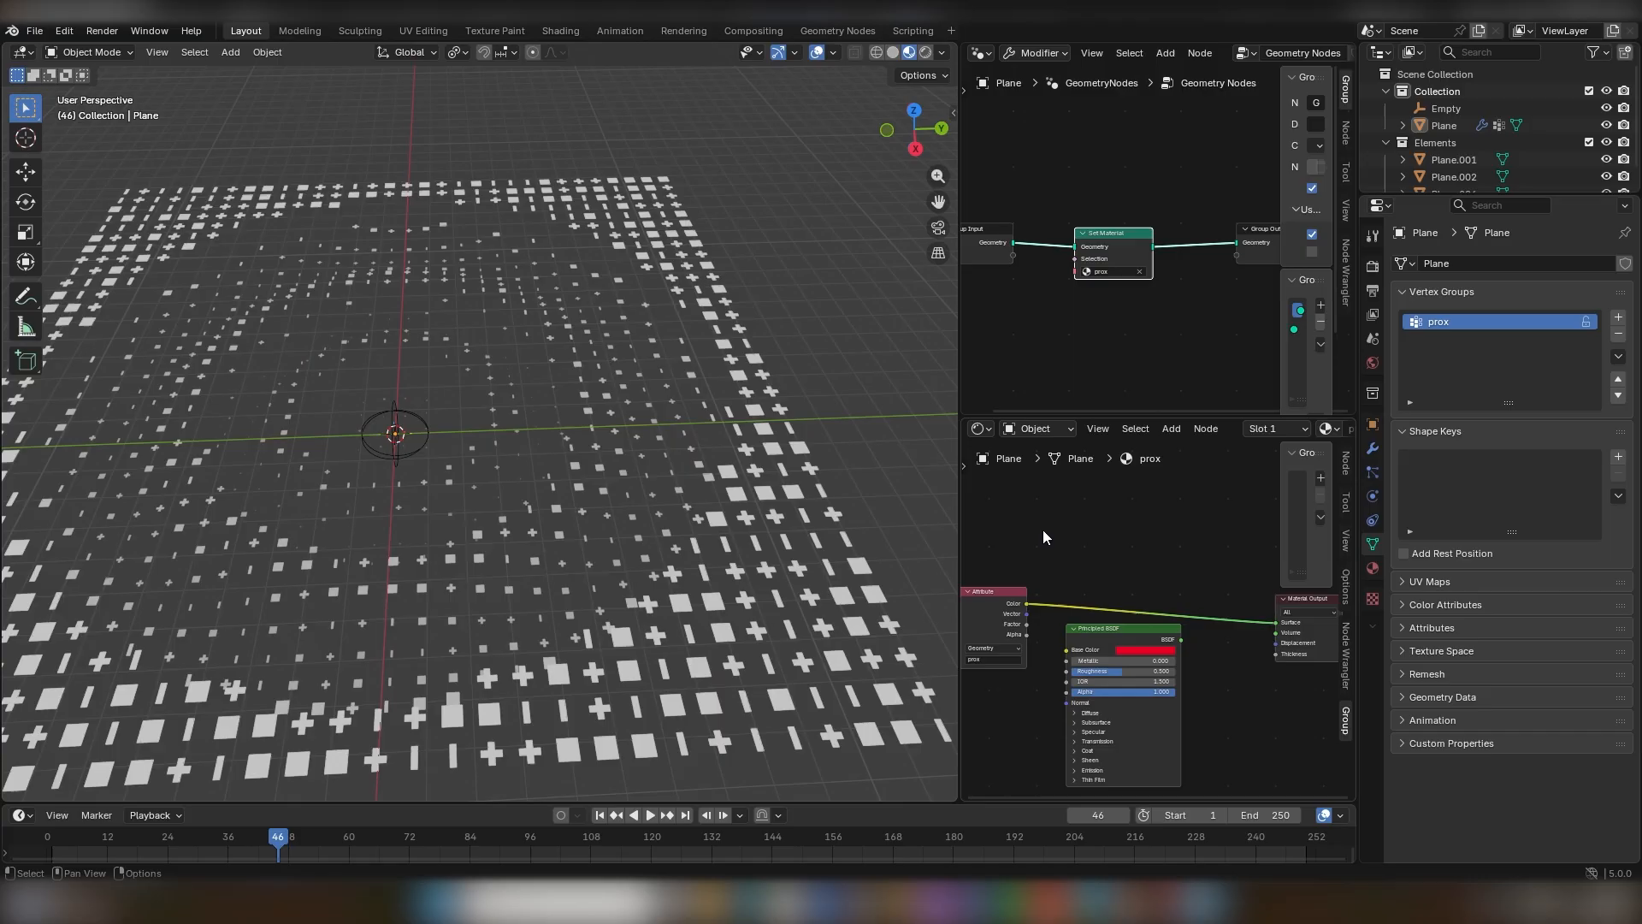
drag(1125, 640, 1138, 671)
Insert a Color Ramp node between the Attribute node and the Material Output, placed above the Principled BSDF.
scroll(1084, 572, up, 2)
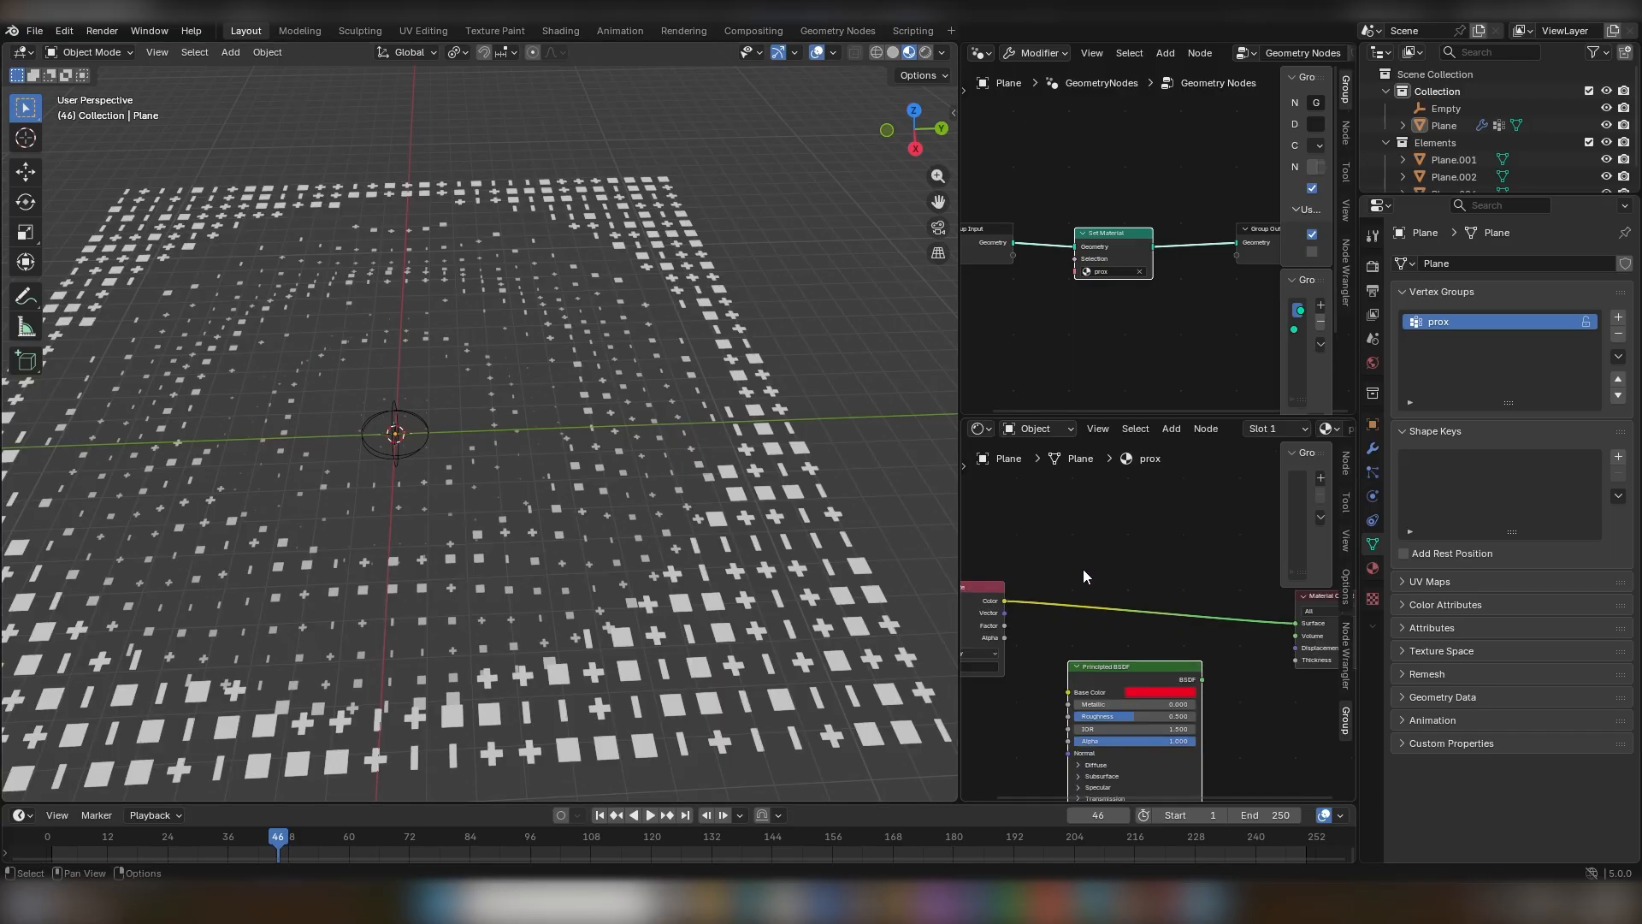
key(shift+a)
text(c)
key(Return)
click(1122, 583)
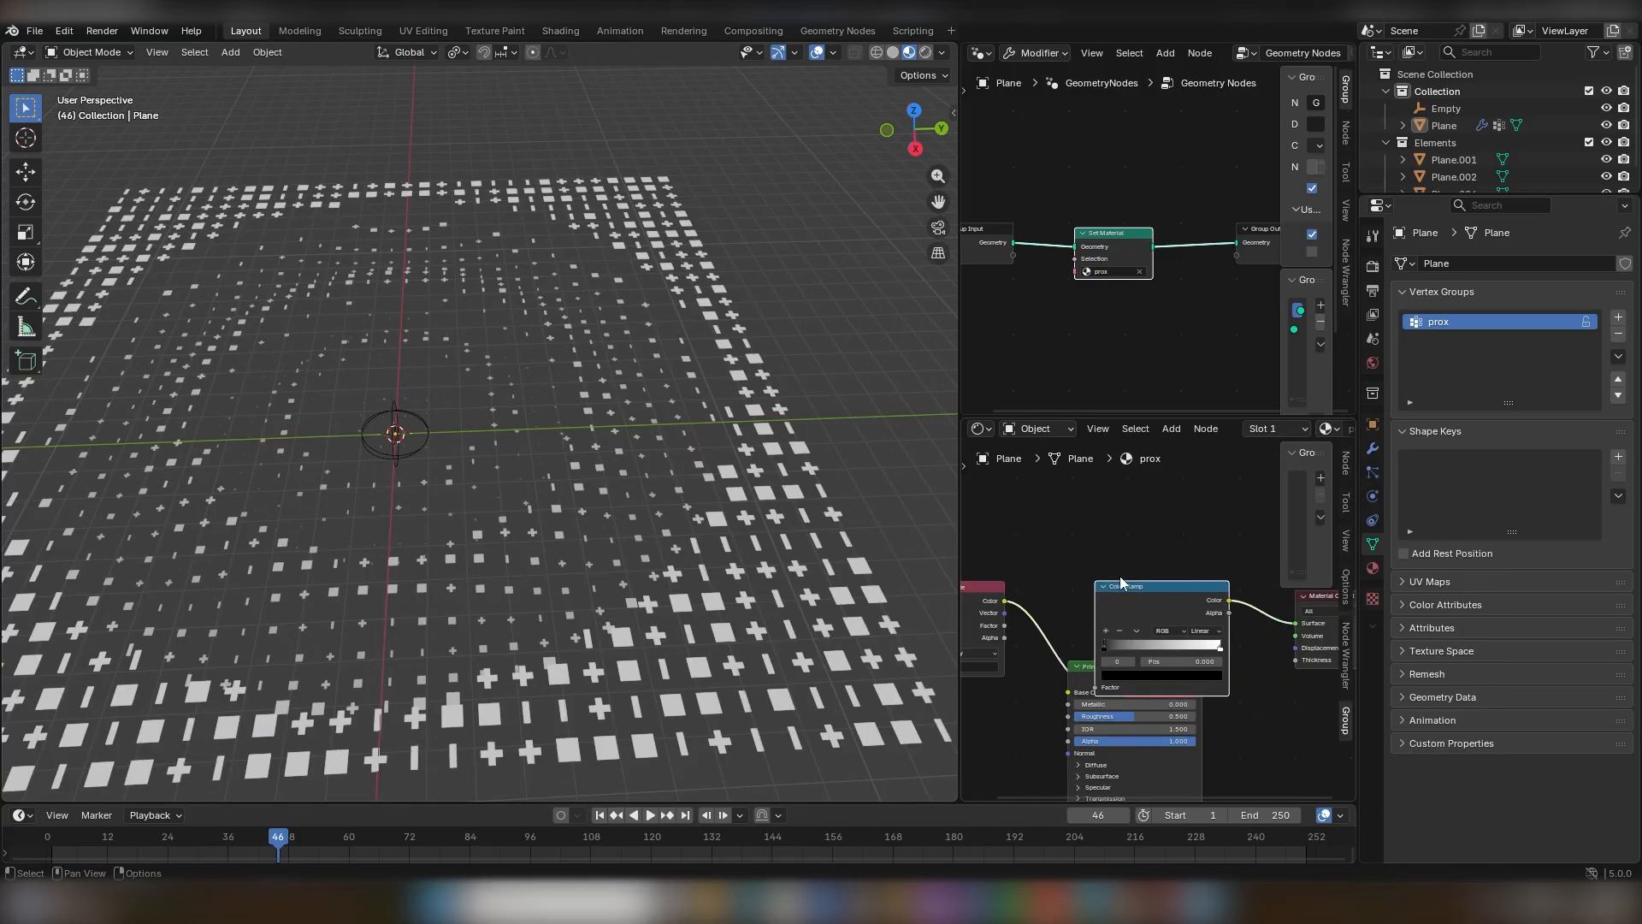
drag(1141, 600, 1130, 562)
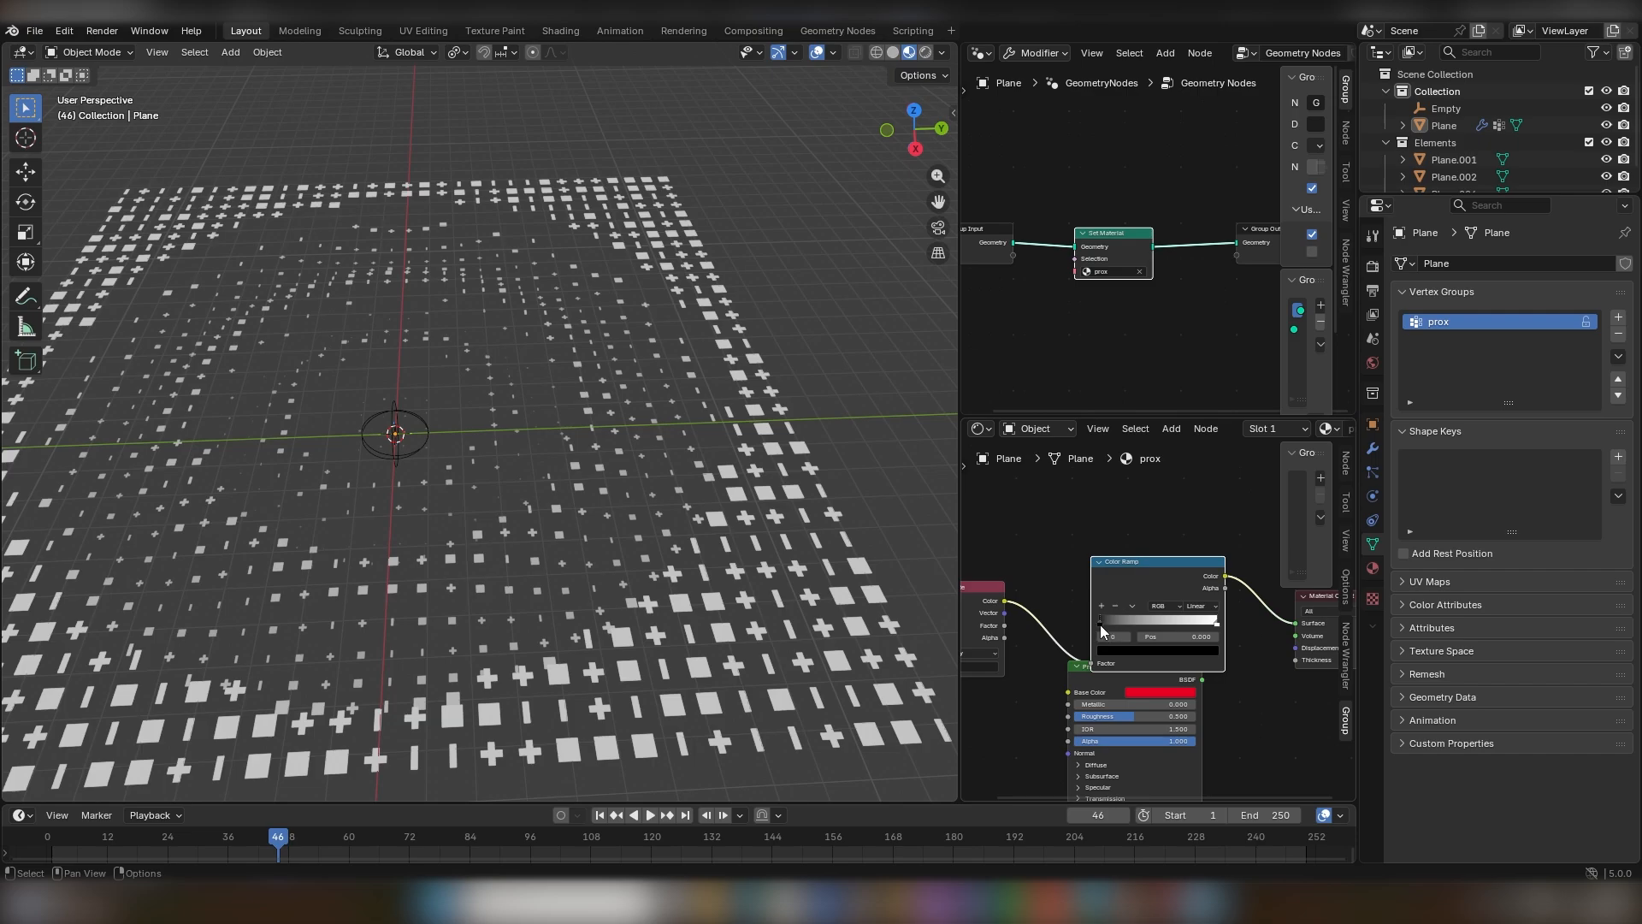
Move the Color Ramp's black stop to about 0.423 and shift the Color Ramp and Attribute nodes away from the output.
drag(1100, 624, 1152, 642)
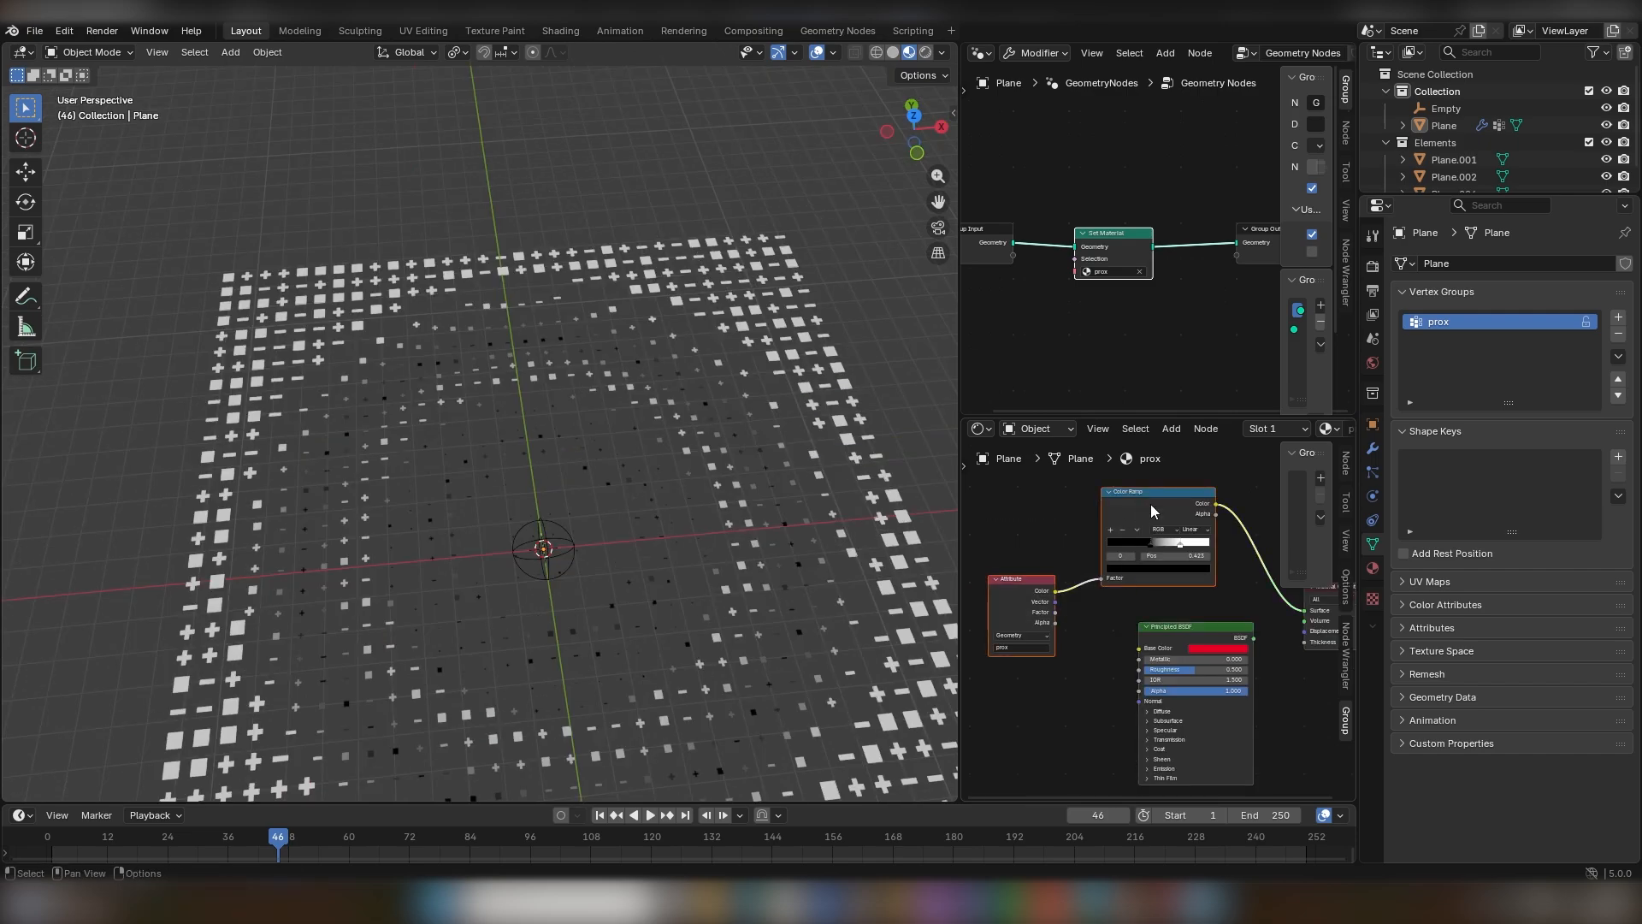
drag(1151, 507, 1078, 536)
middle_drag(1197, 600, 1187, 567)
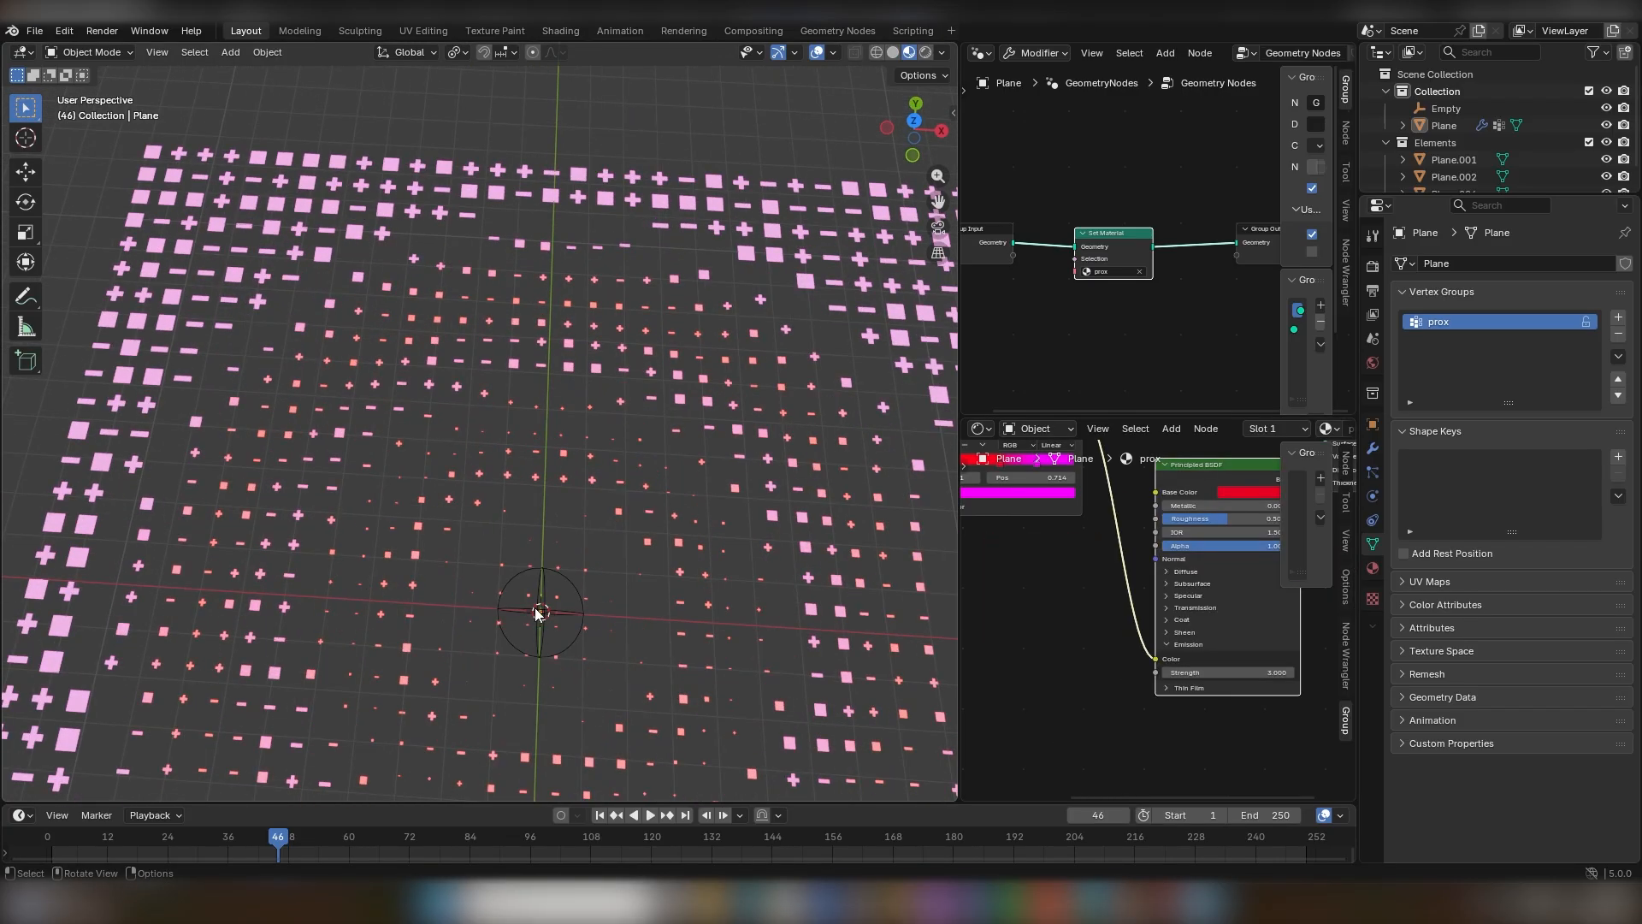
Select the Empty, reselect the instanced plane, and move the Principled BSDF node lower in the prox material.
middle_drag(536, 613, 387, 497)
click(553, 597)
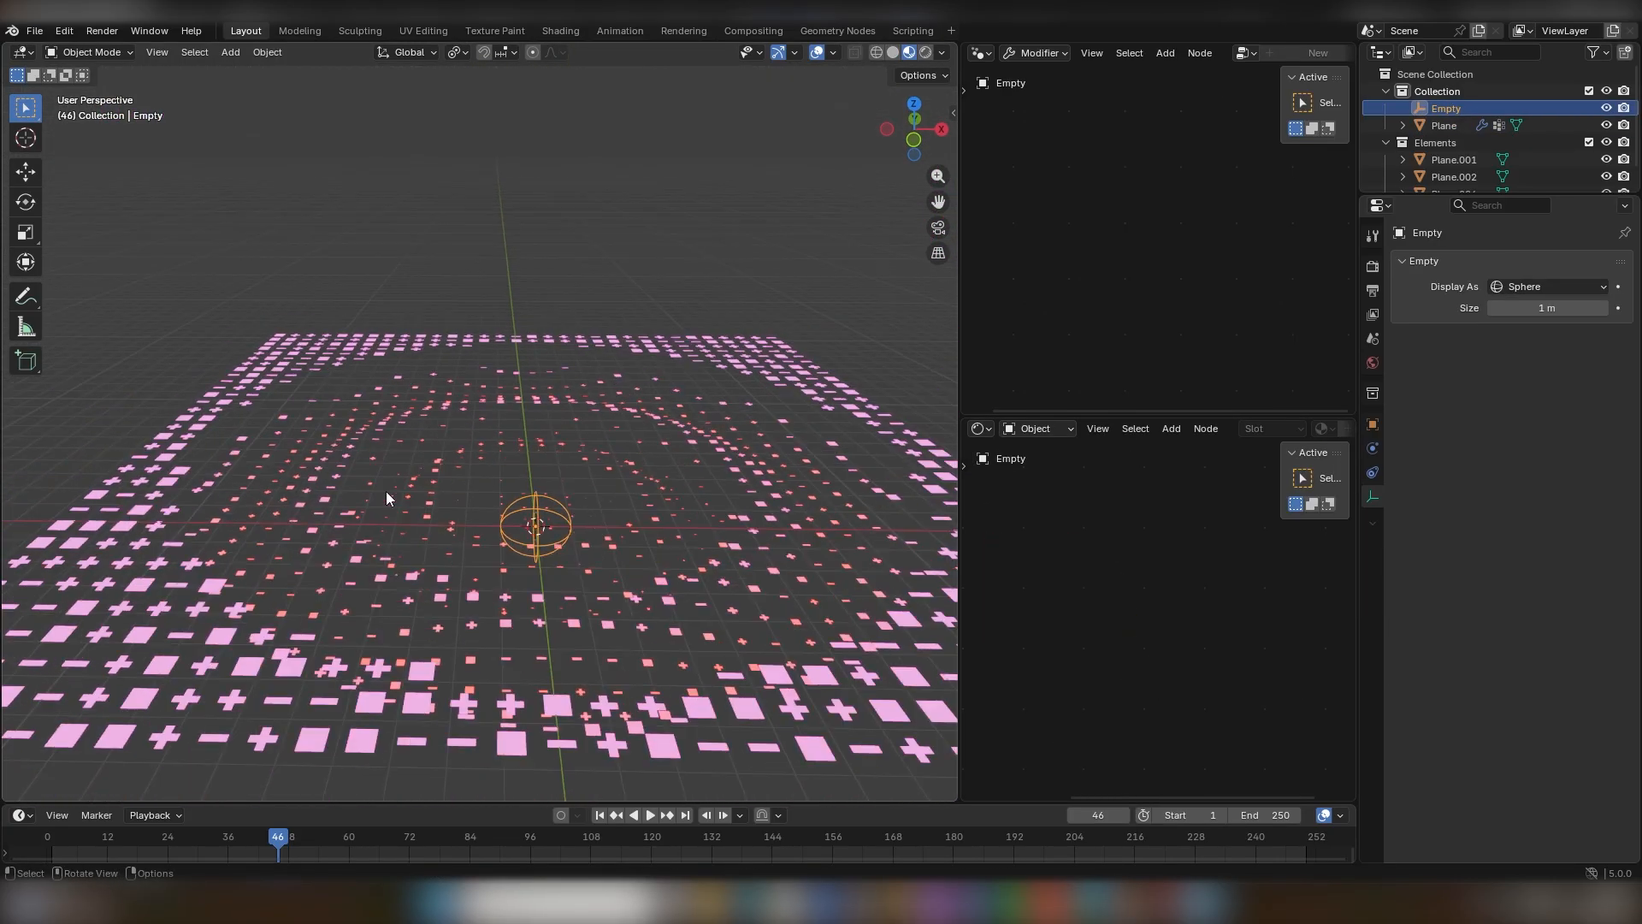
click(705, 556)
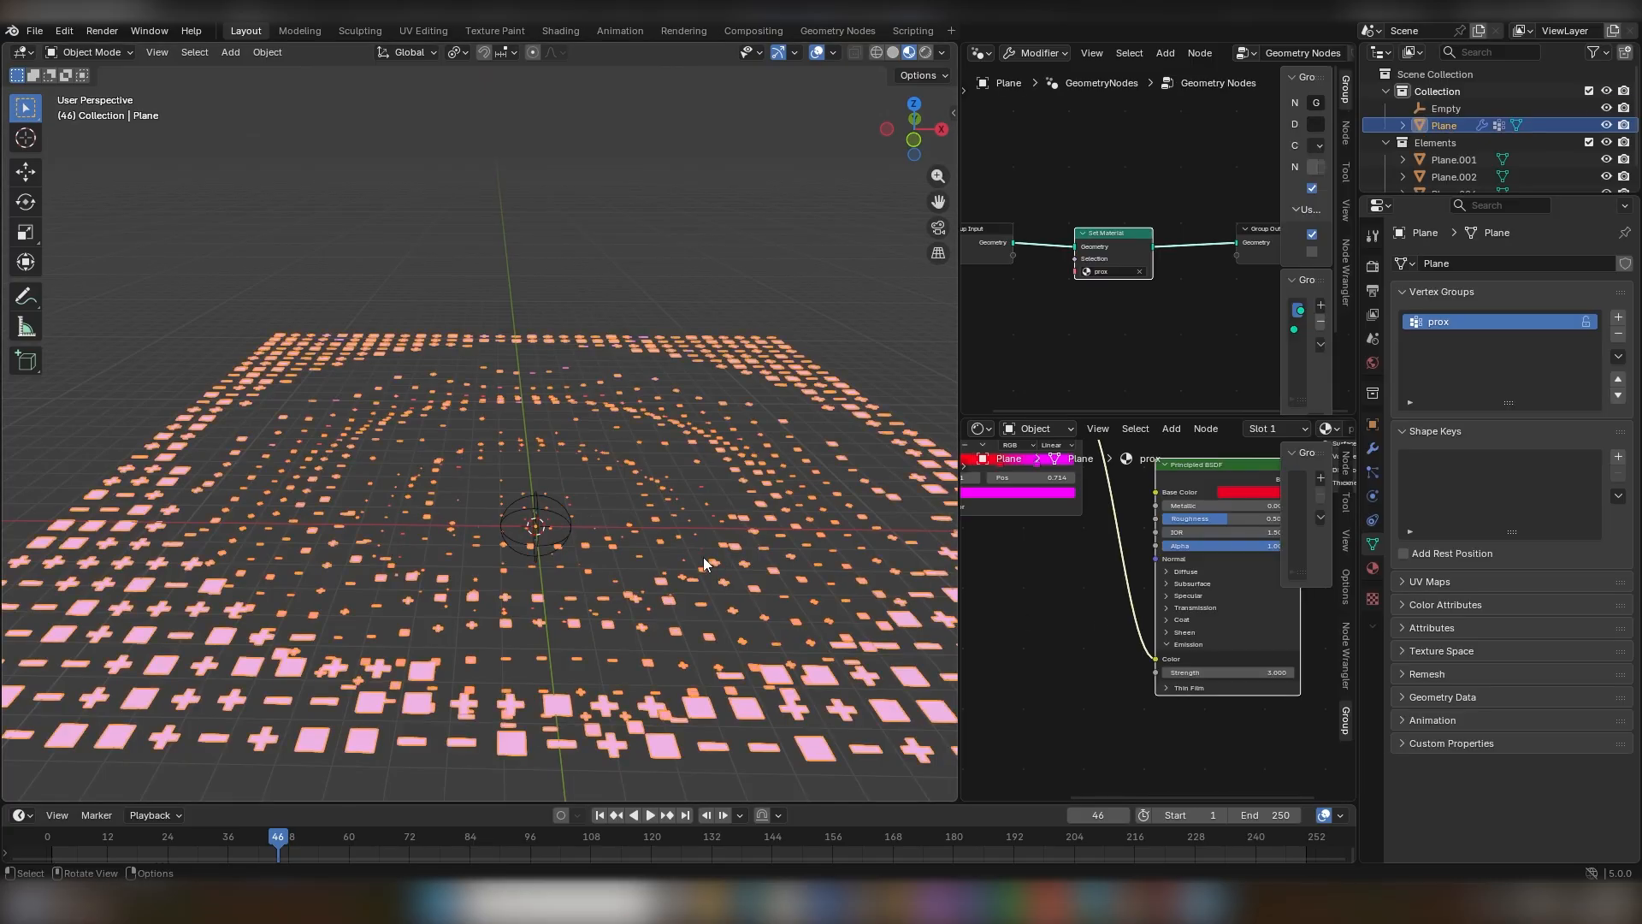
scroll(1153, 624, down, 4)
mouse_move(1095, 637)
middle_down()
mouse_move(1041, 691)
mouse_move(1092, 665)
middle_up()
scroll(1045, 684, down, 1)
scroll(1093, 650, up, 1)
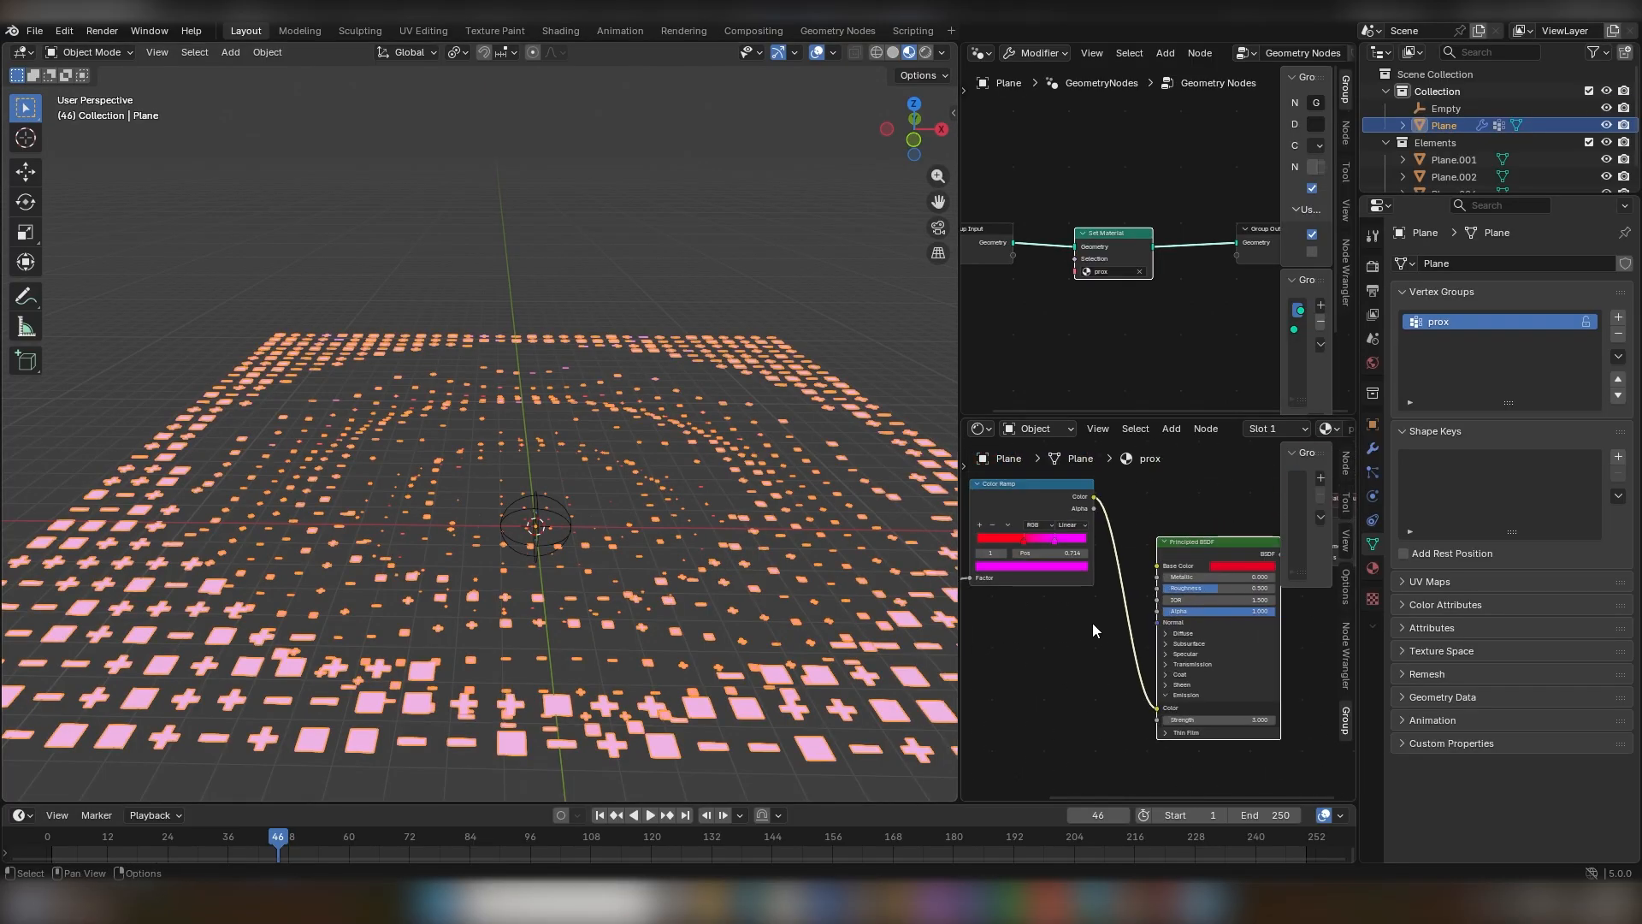
drag(1171, 542, 1169, 603)
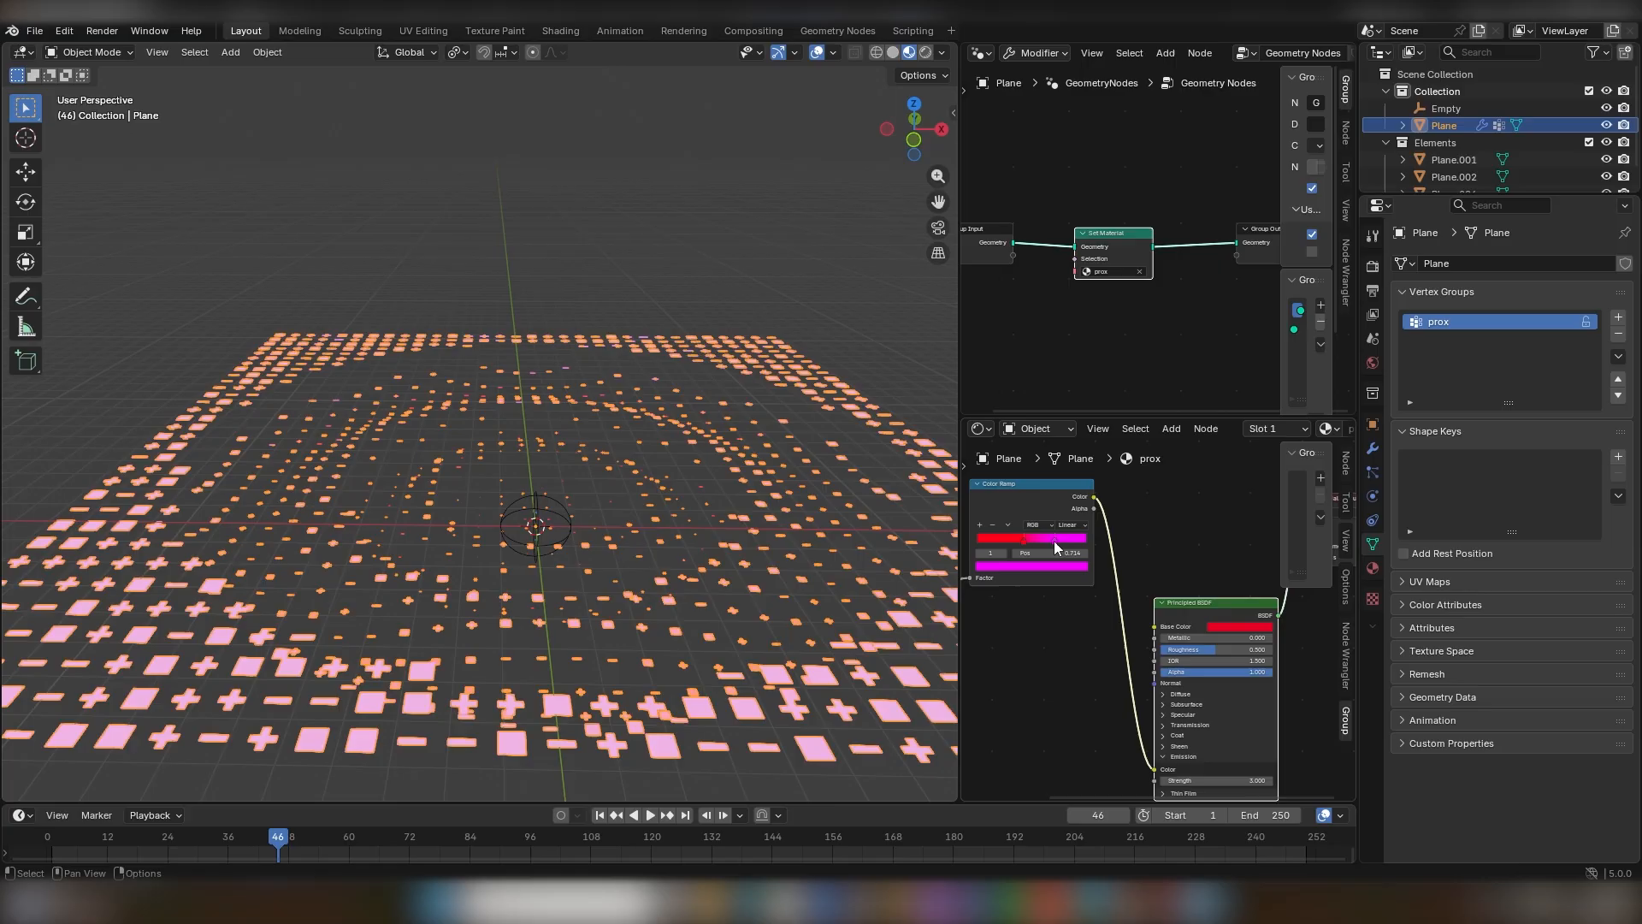
Change the Color Ramp's magenta stop to white.
click(1039, 567)
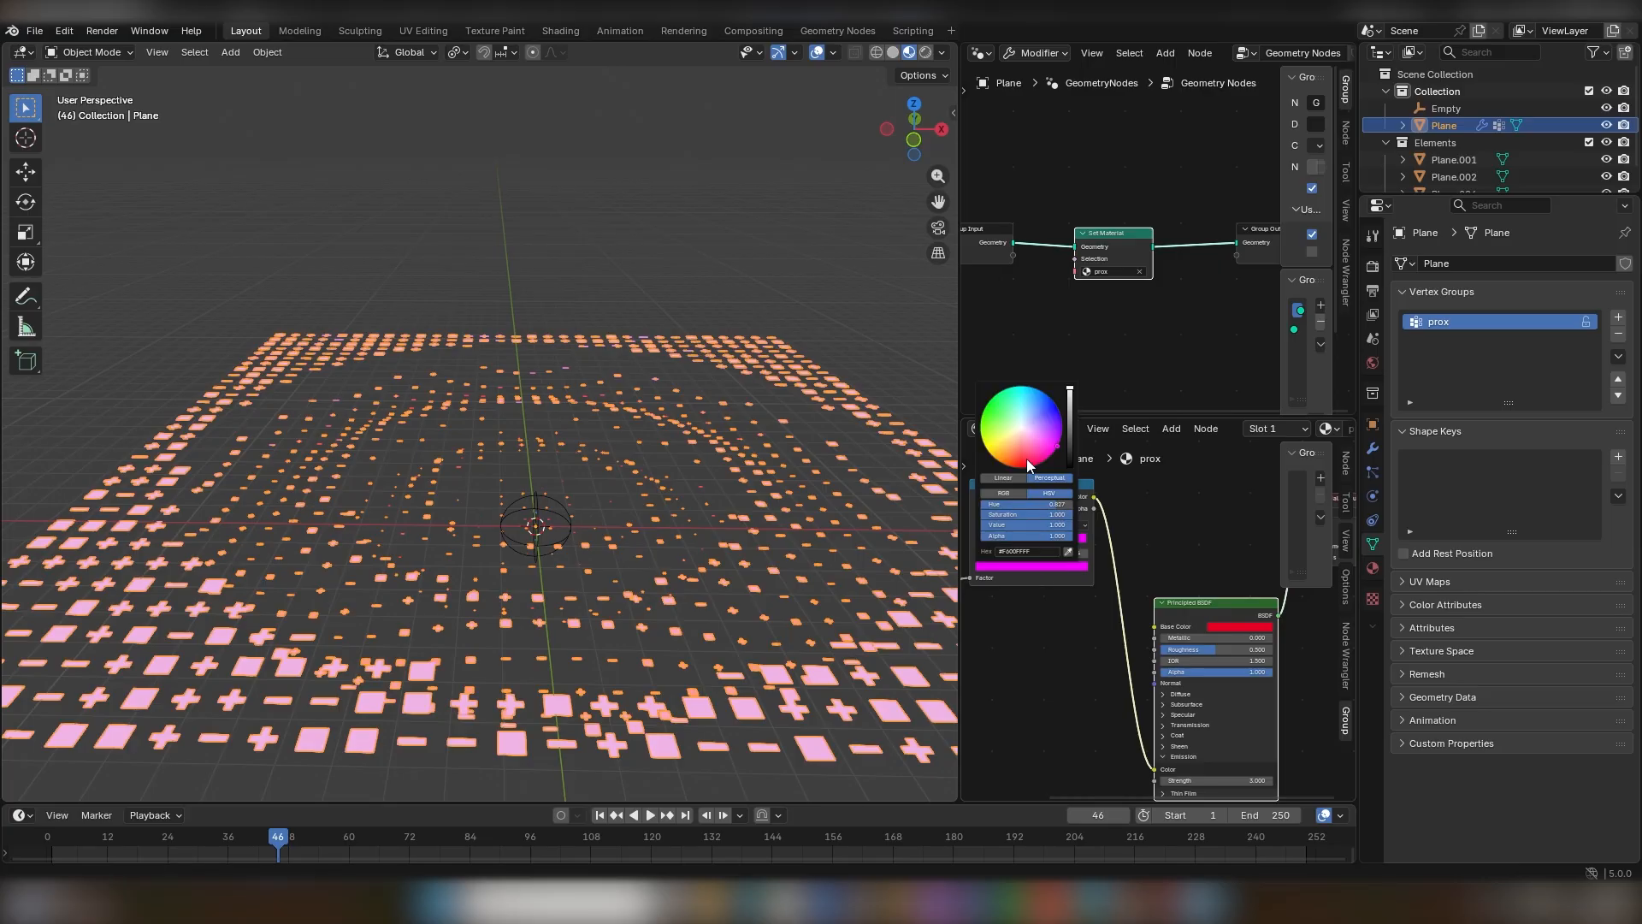
drag(1027, 462, 1023, 432)
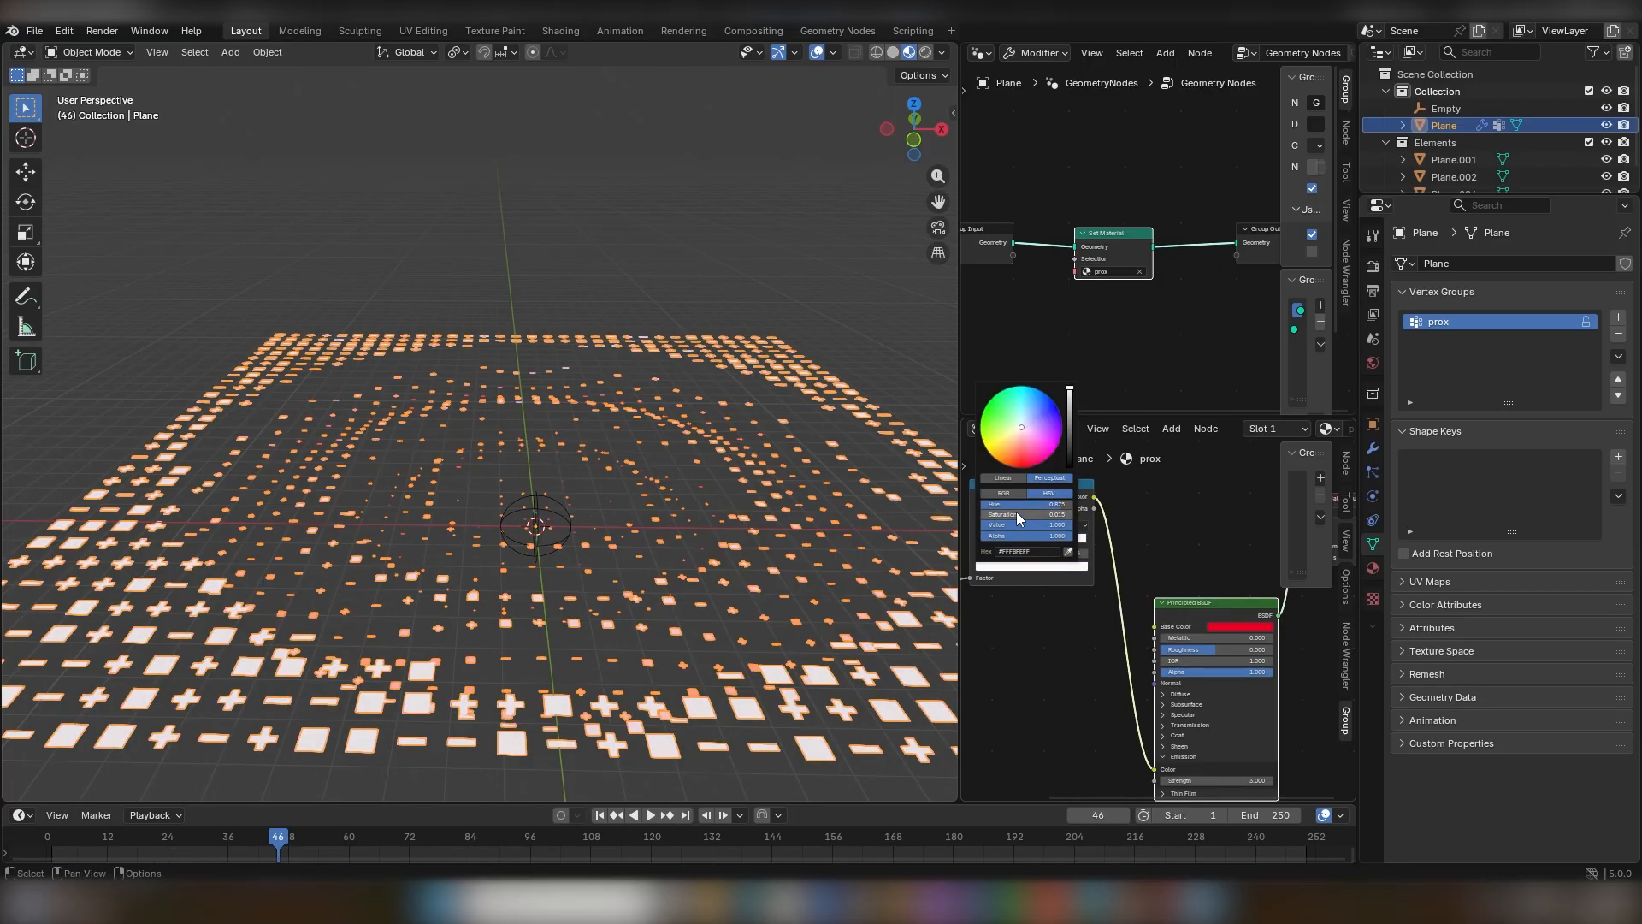
mouse_move(1018, 517)
mouse_down()
mouse_move(1084, 517)
mouse_move(1011, 519)
mouse_up()
Change the Color Ramp's red stop to black (#000000).
middle_drag(1030, 684, 1092, 689)
scroll(1097, 589, up, 4)
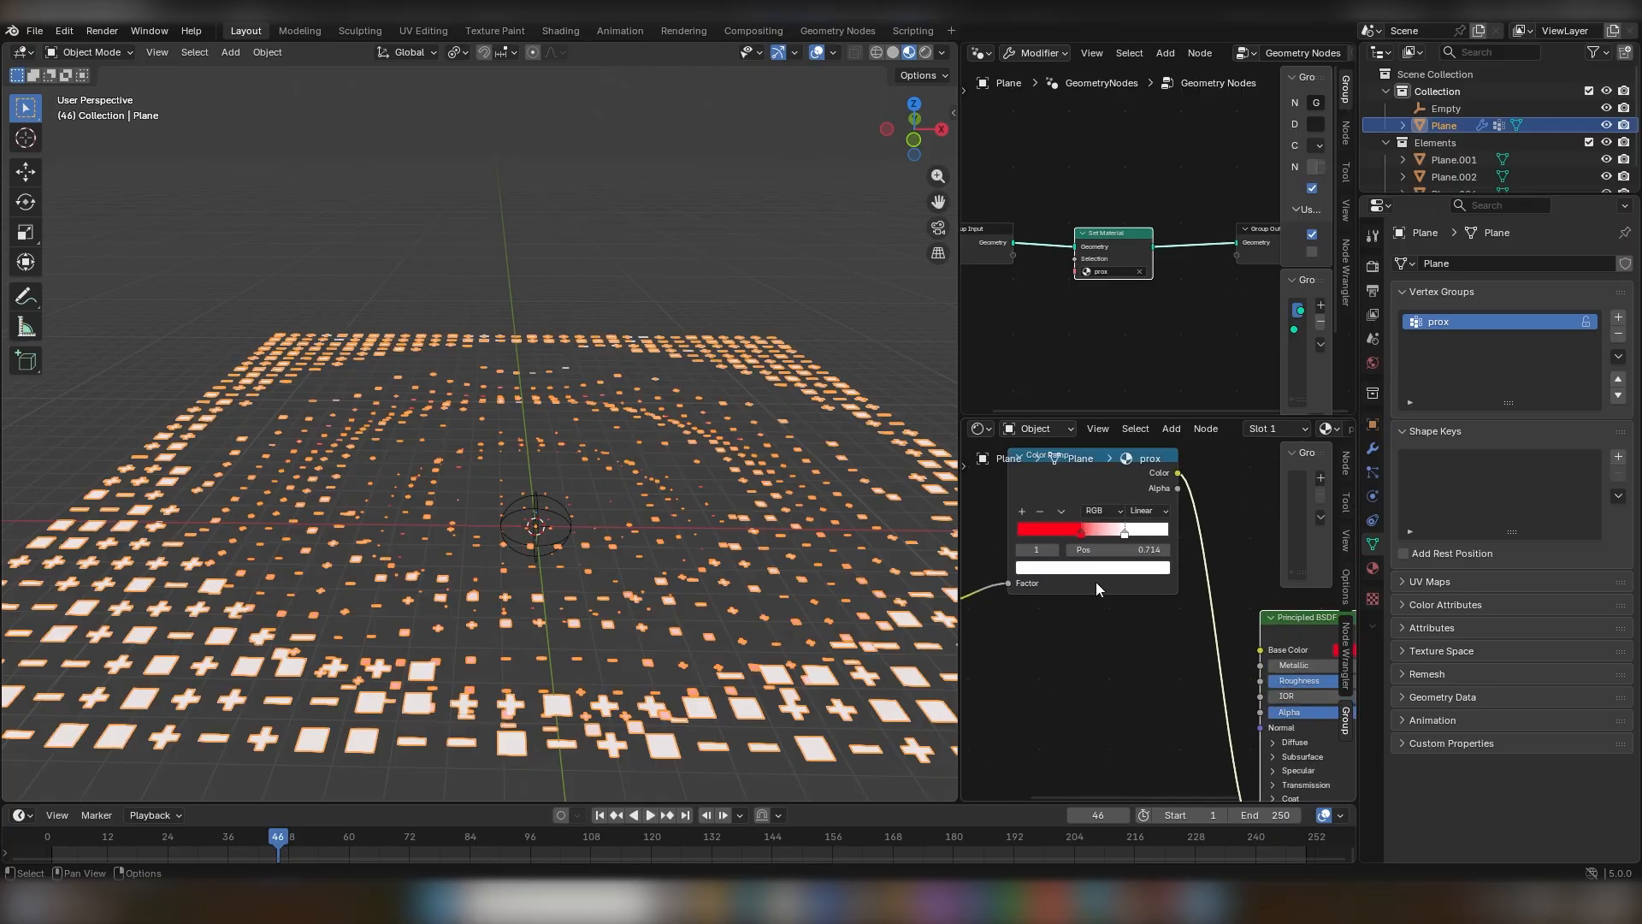
click(1081, 531)
click(1083, 568)
drag(1146, 385, 1148, 449)
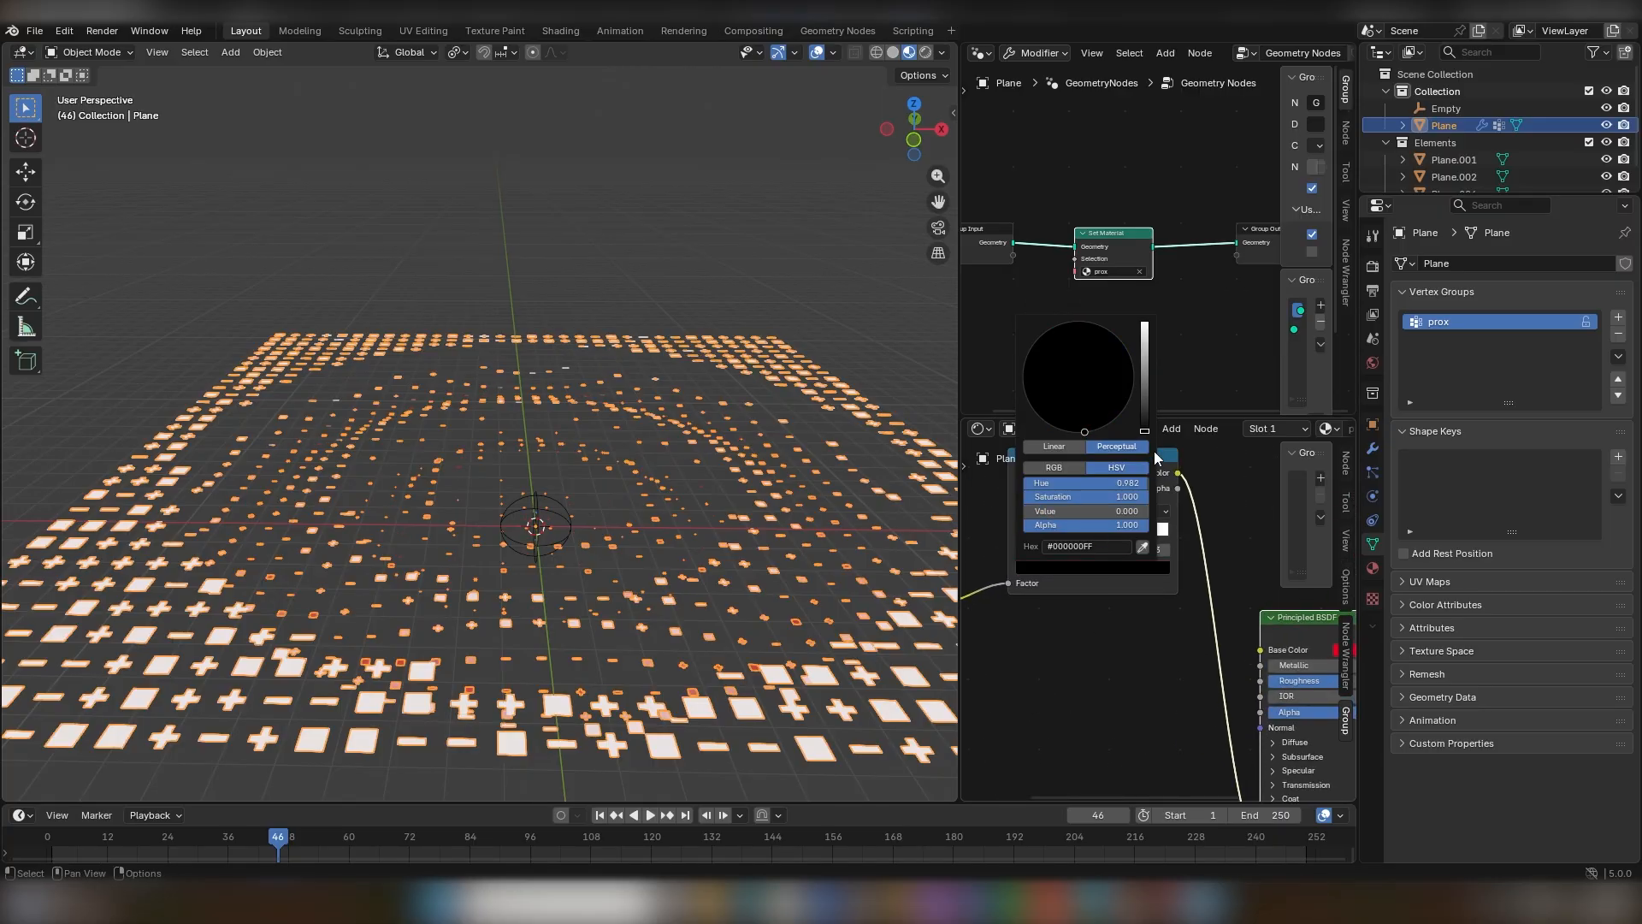
click(1174, 716)
Move the Principled BSDF node lower and add a Mix Shader node above it.
scroll(1182, 766, down, 3)
middle_drag(1183, 770, 982, 695)
drag(1114, 584, 1094, 668)
click(1083, 563)
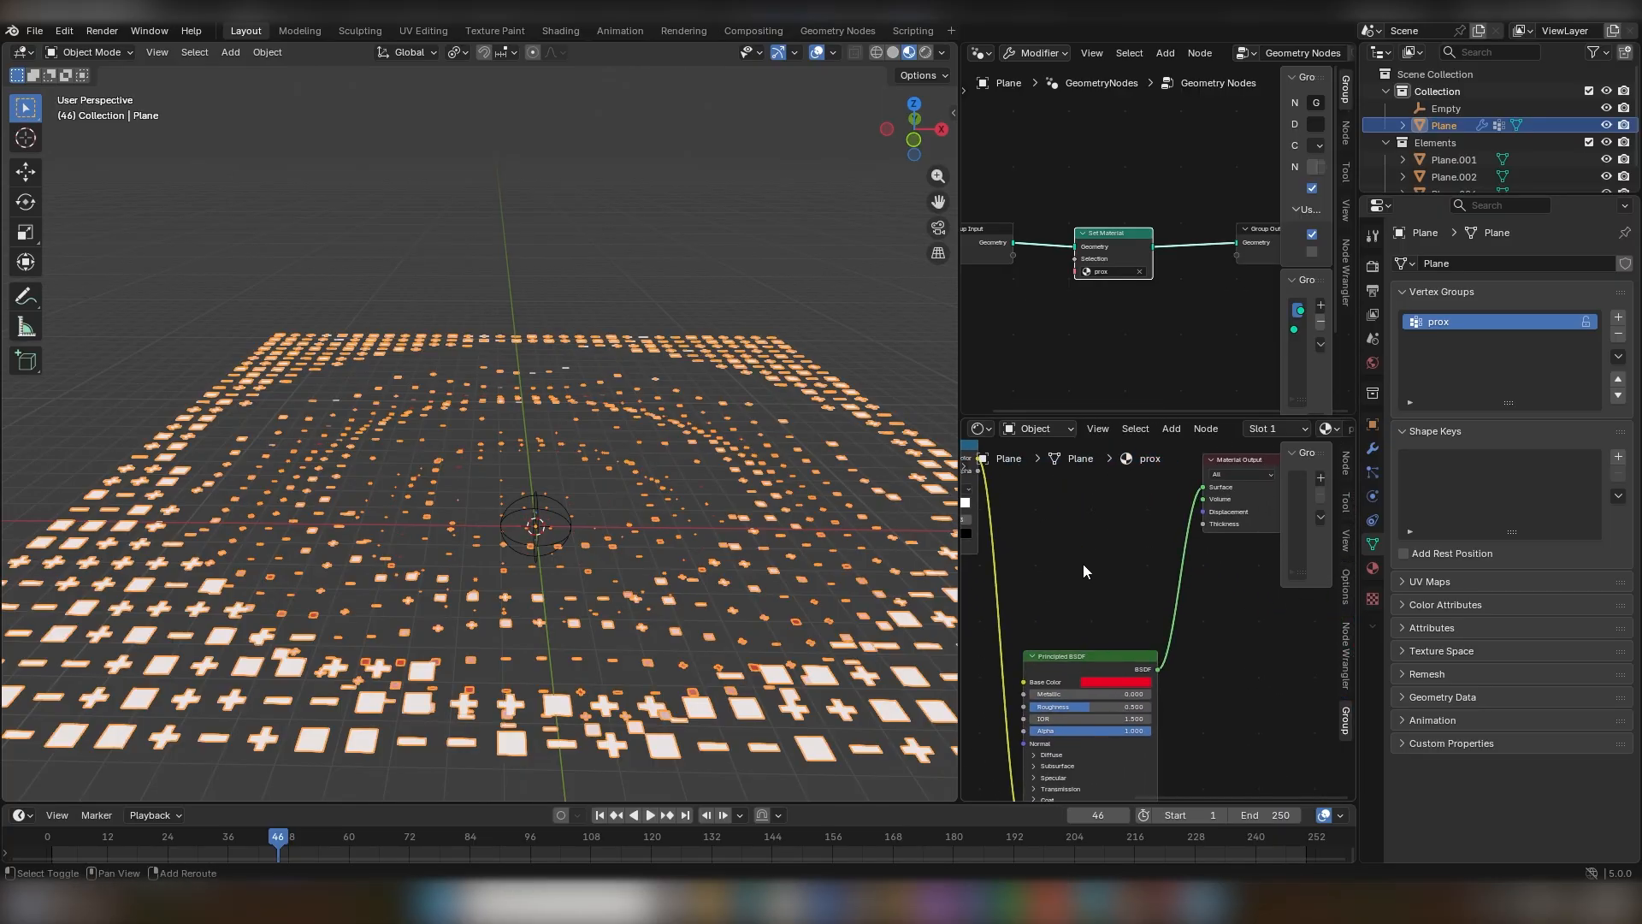
key(shift+a)
click(1085, 565)
text(mix)
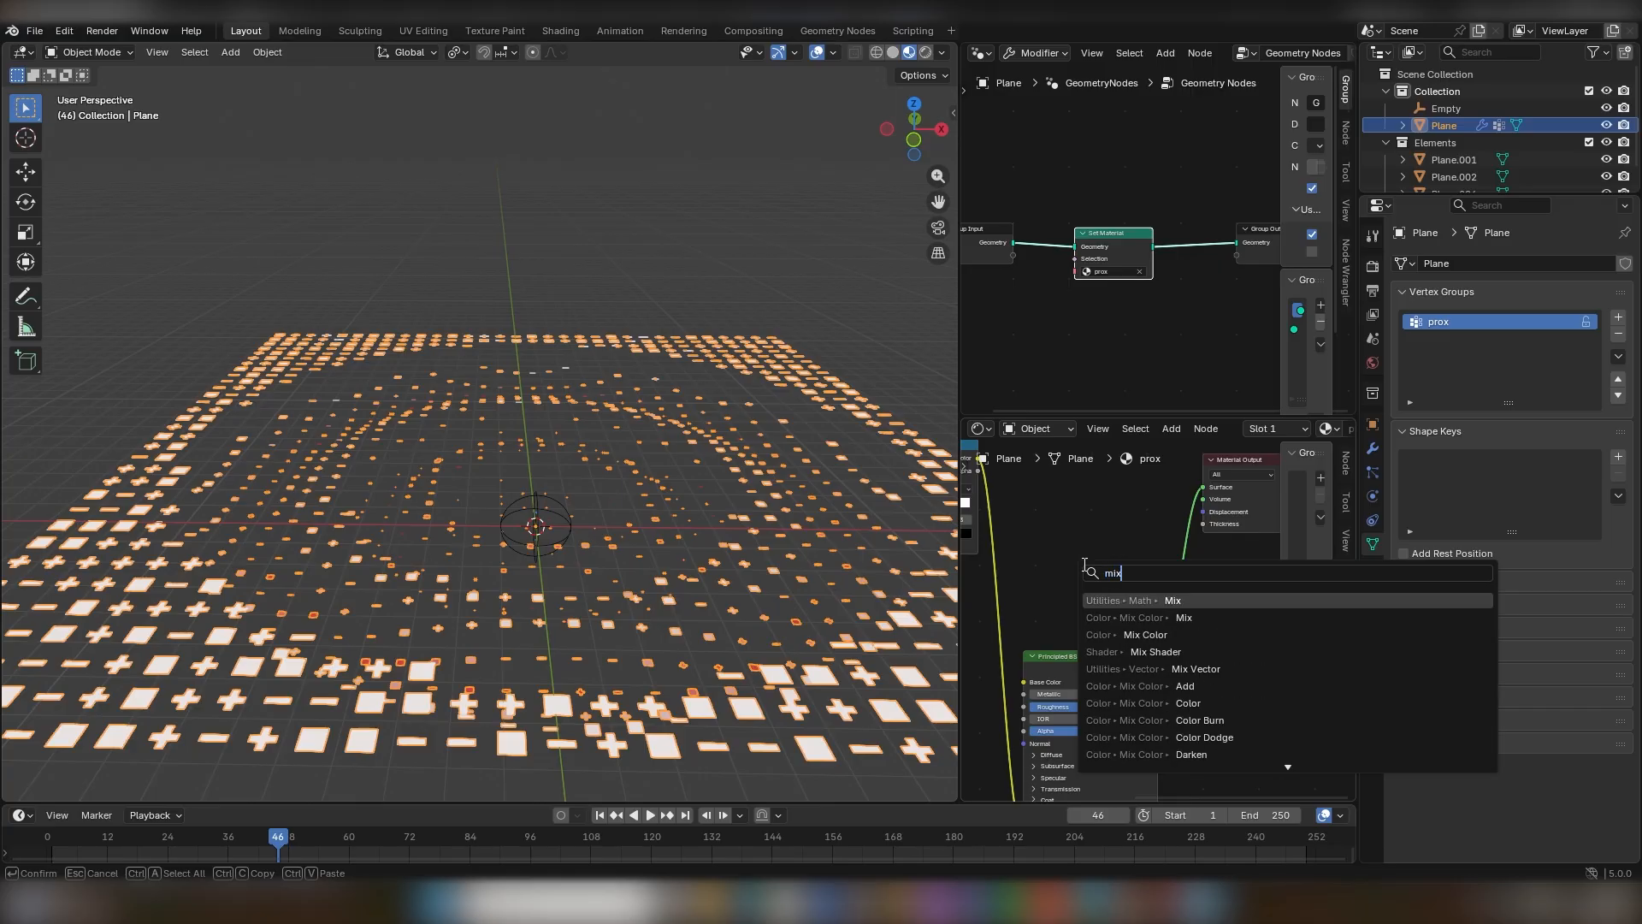
key(Down)
key(Down)
key(Down)
key(Return)
click(1060, 539)
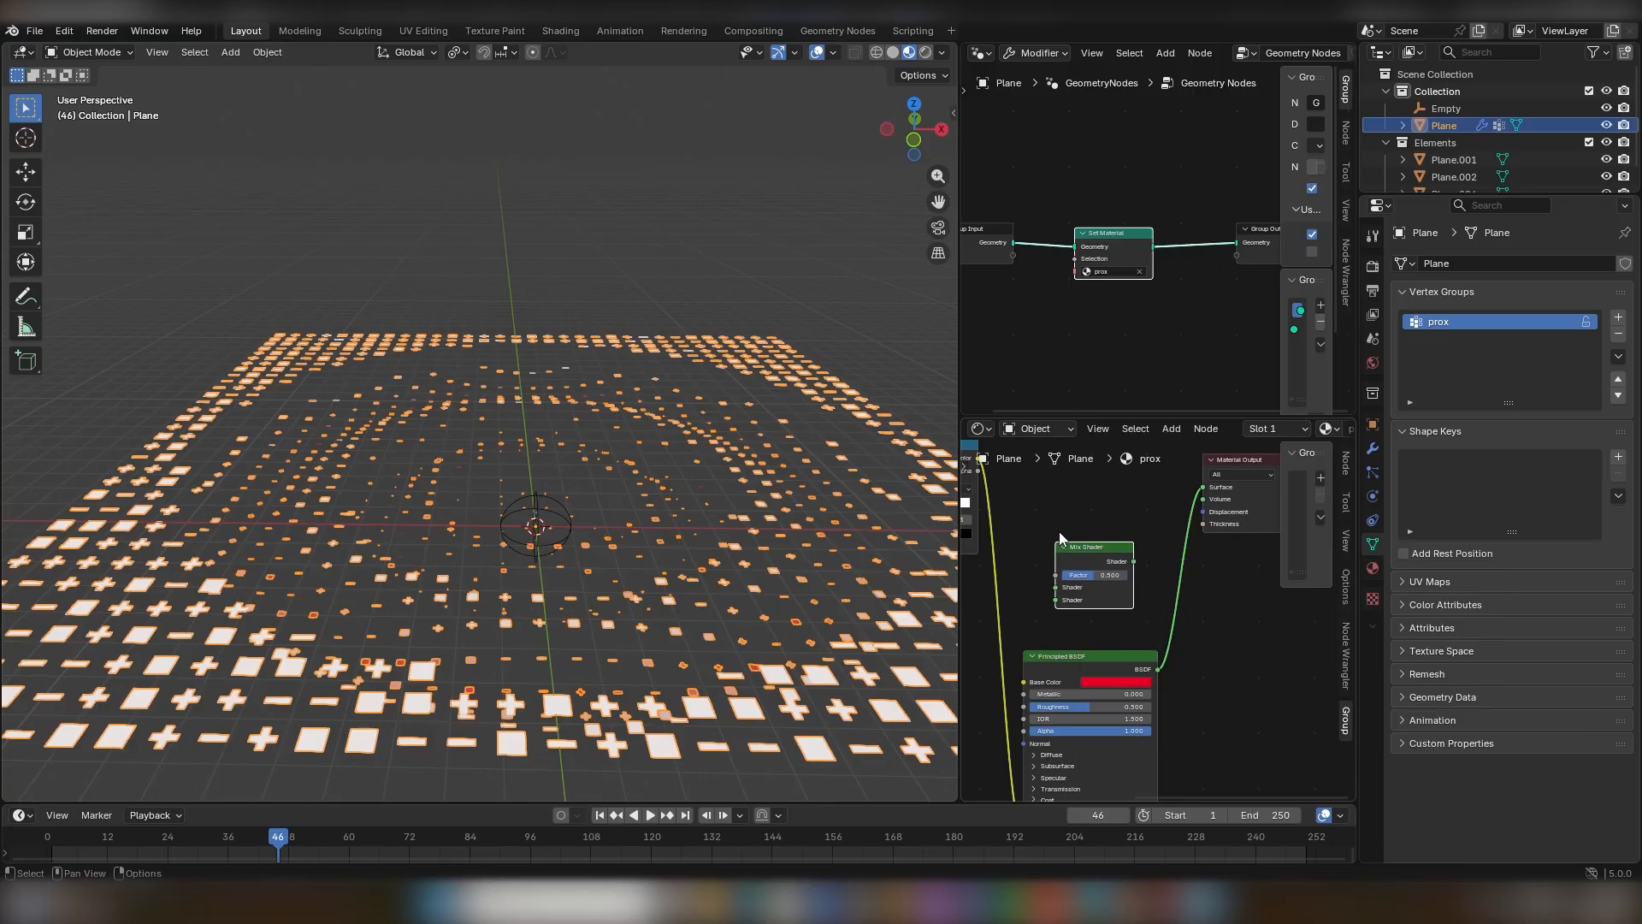
Connect the Color Ramp's Color to the Mix Shader's Factor and the Principled BSDF to its second Shader input.
middle_drag(1060, 537, 1209, 594)
drag(1128, 515, 1207, 631)
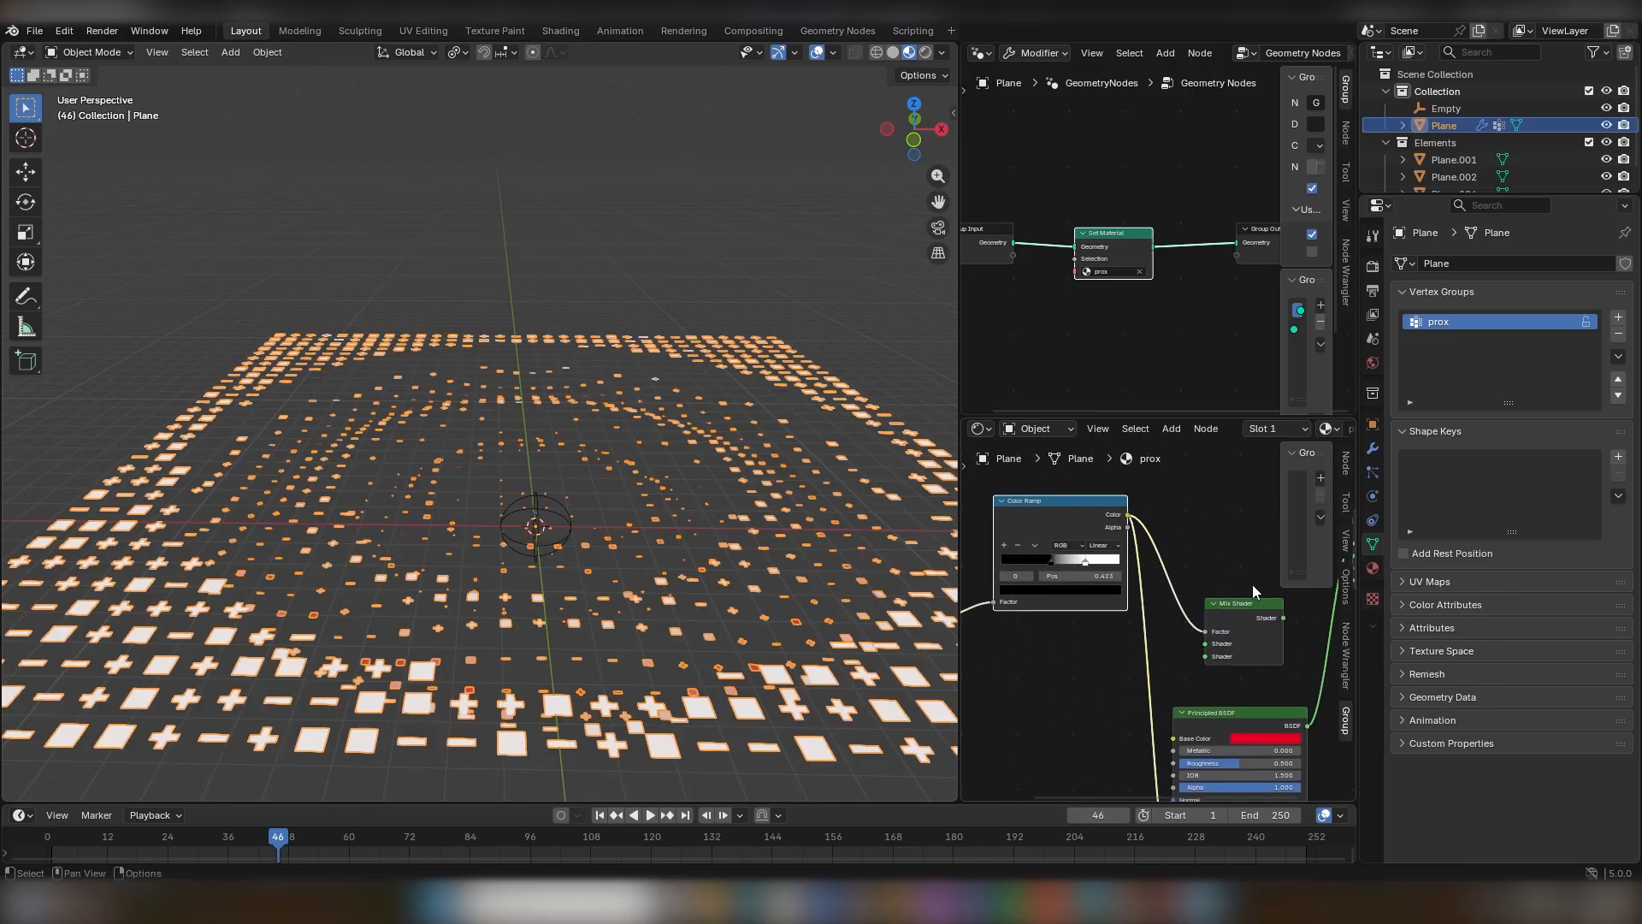
middle_drag(1252, 584, 1157, 497)
drag(1213, 640, 1110, 569)
Paste a copy of the Principled BSDF node and connect it to the Mix Shader's first Shader input.
middle_drag(1102, 628, 1188, 578)
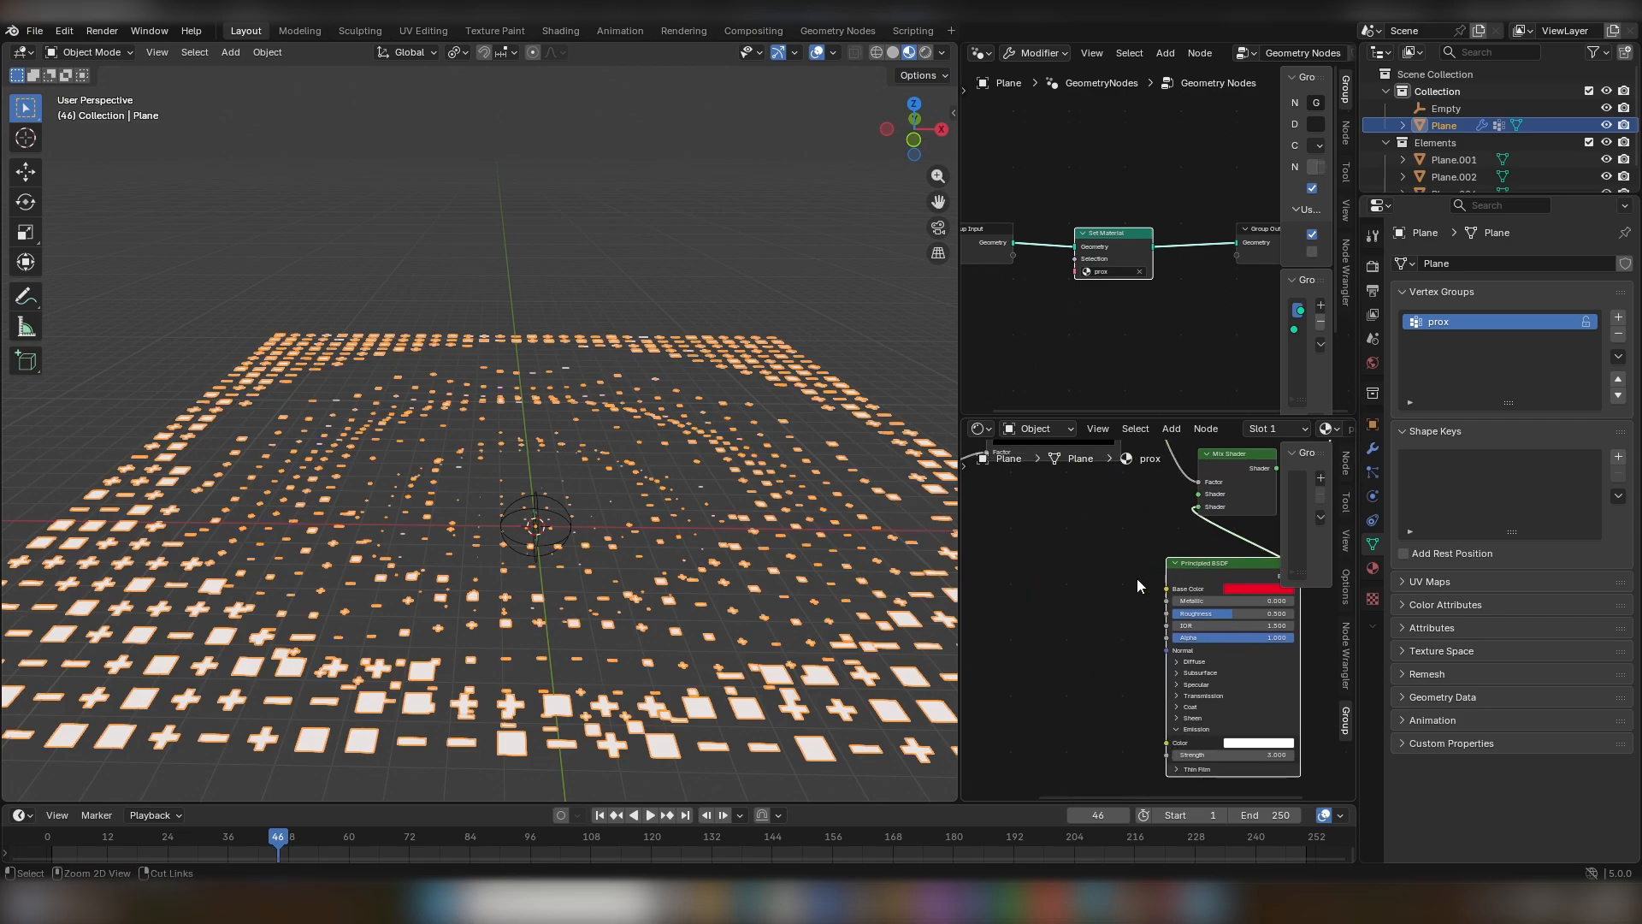
key(ctrl+v)
middle_drag(1142, 507, 1124, 580)
drag(1099, 569, 1179, 568)
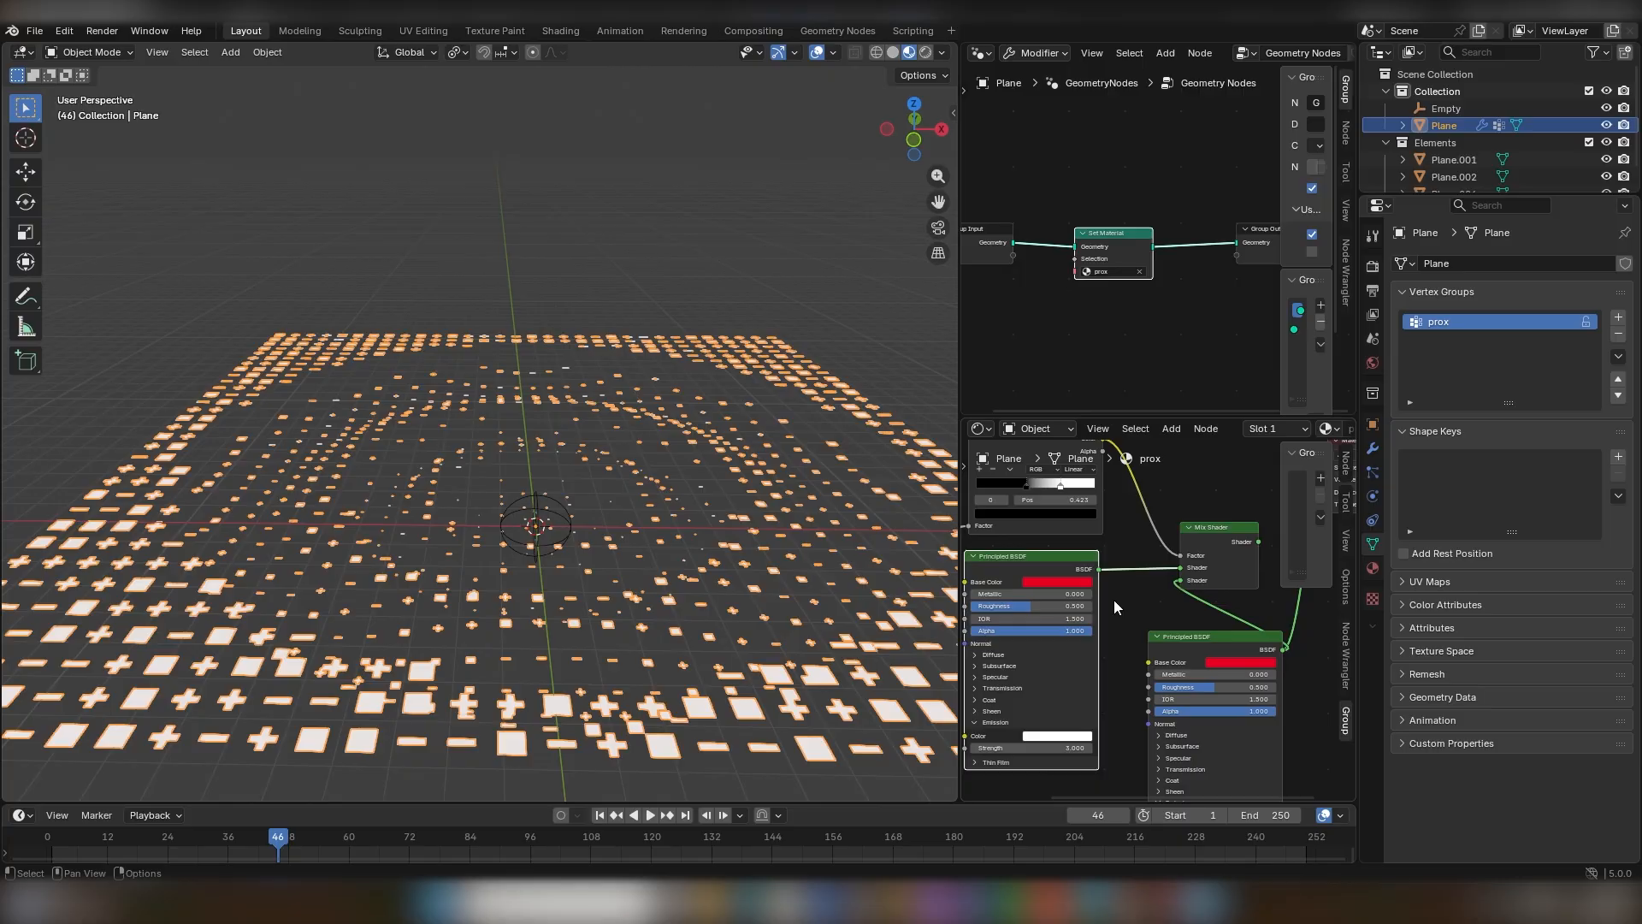
Try full metallic on the copied Principled BSDF, return it to 0, and set the specular IOR level to about 0.327.
middle_drag(1108, 643, 1182, 632)
drag(1081, 585, 1201, 586)
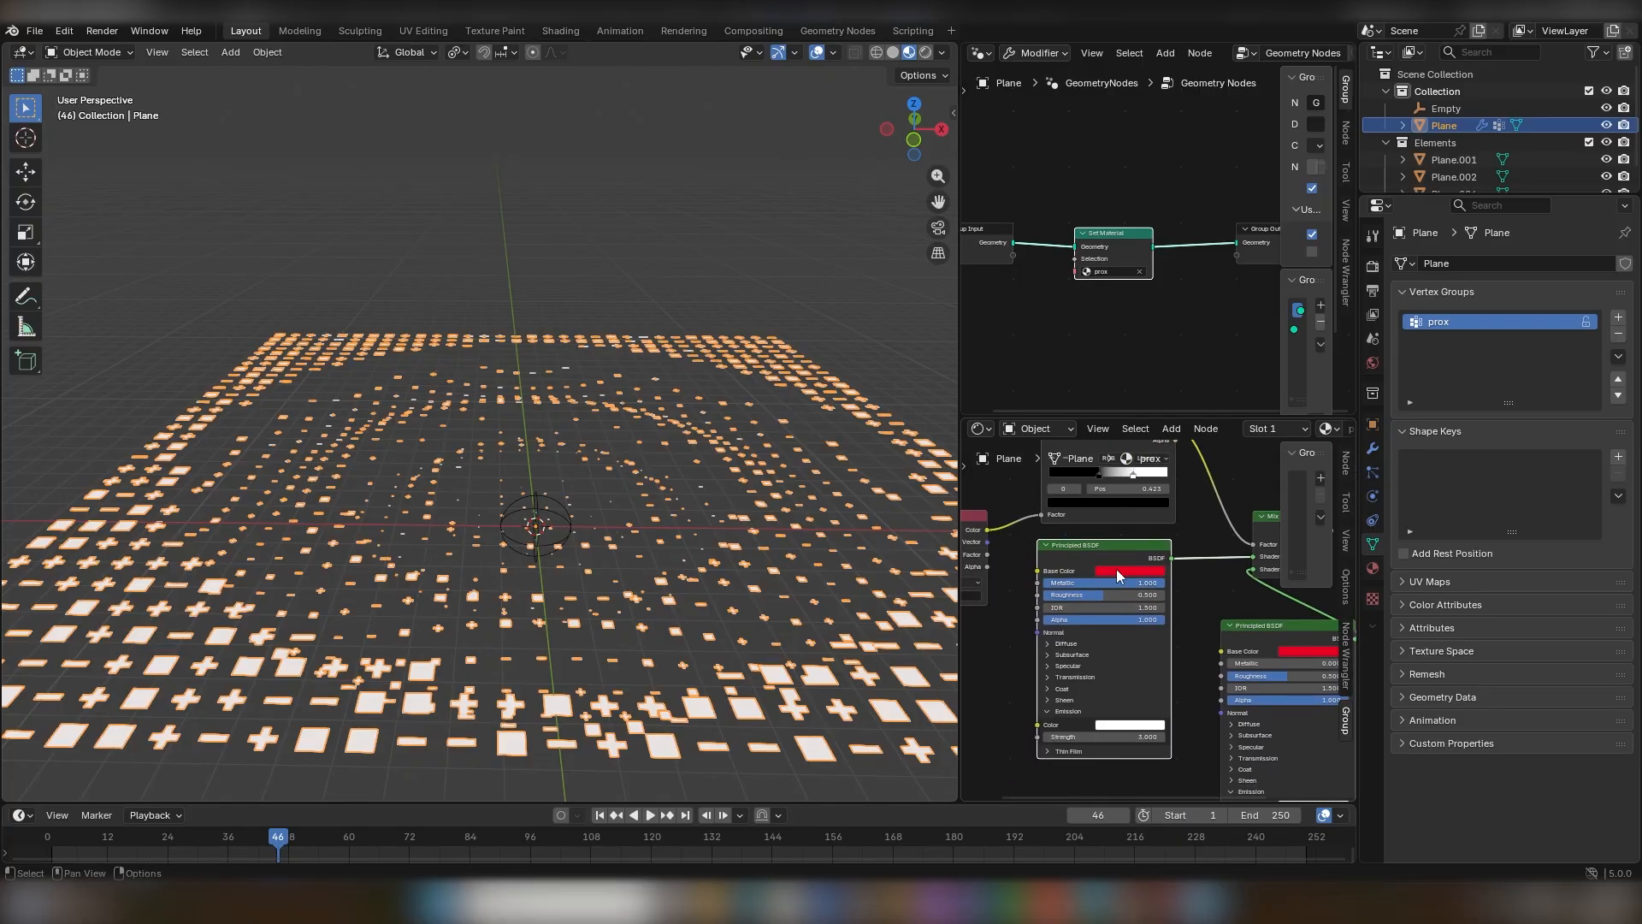
drag(1098, 584, 976, 584)
click(1068, 667)
drag(1075, 692, 1055, 669)
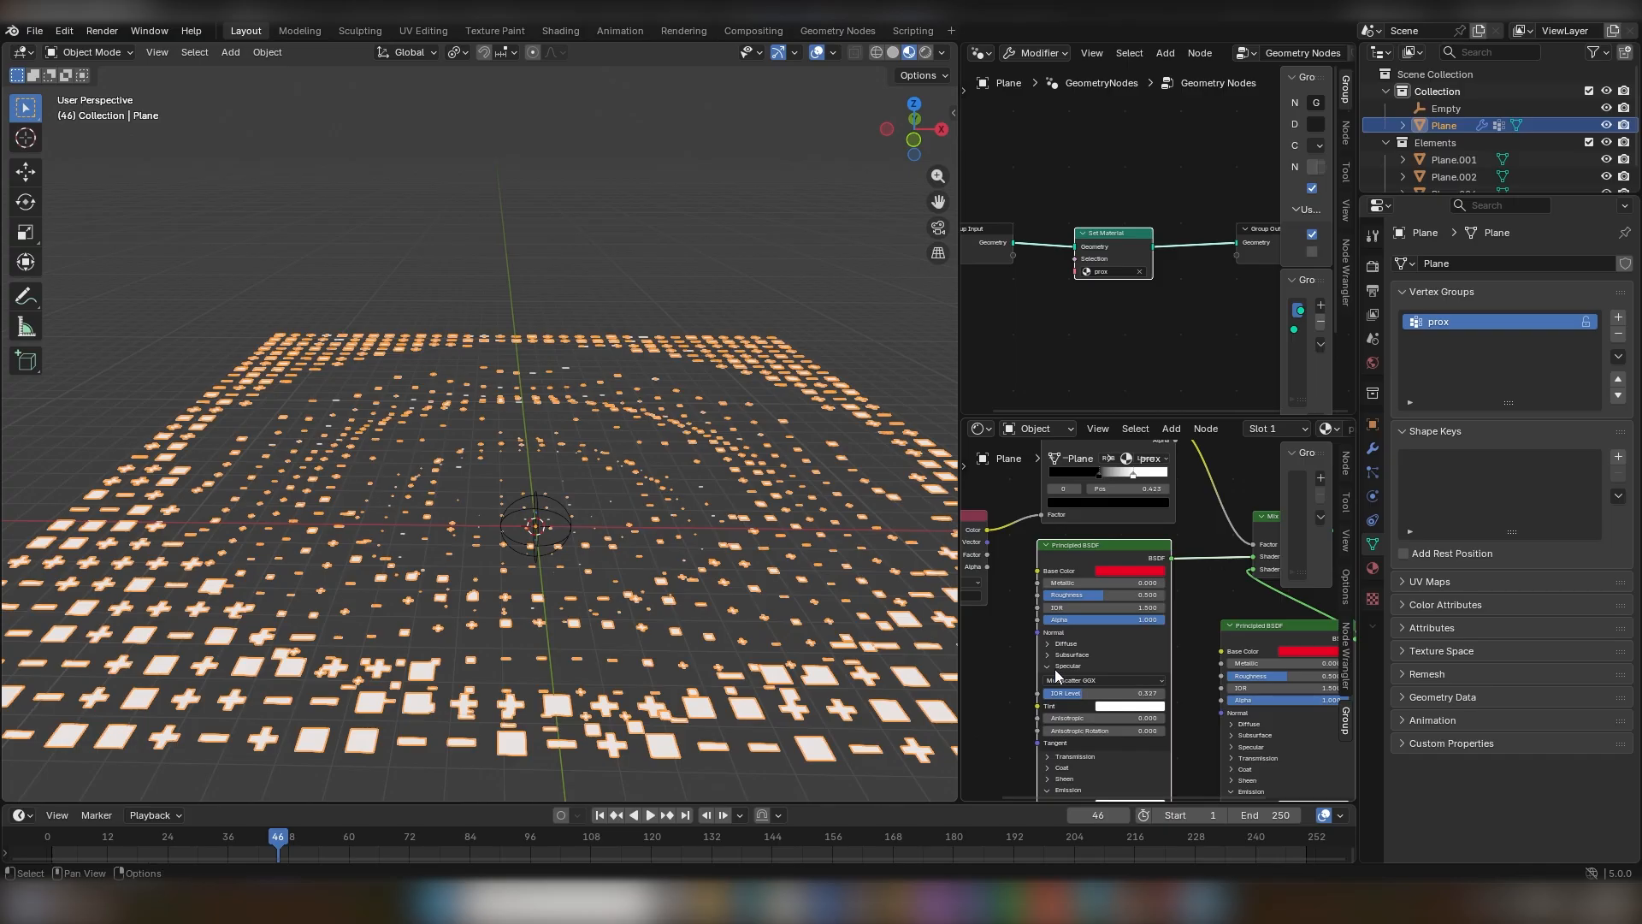
Set the copied Principled BSDF's transmission weight to 1 and its roughness to about 0.54.
click(1049, 667)
click(1070, 675)
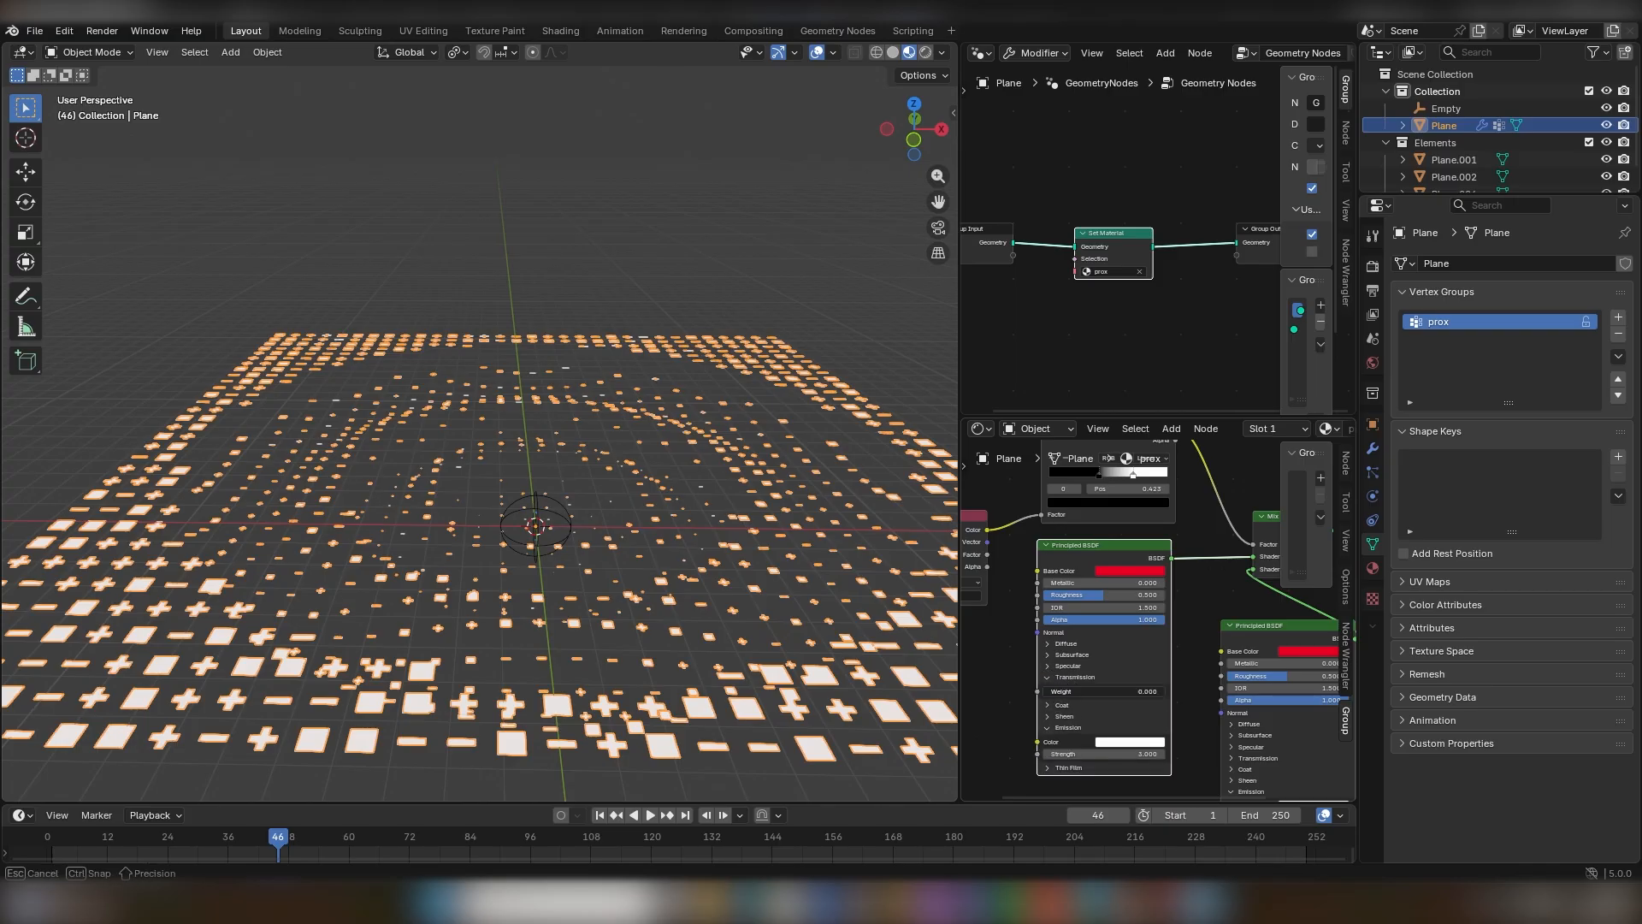
drag(1084, 595, 1088, 595)
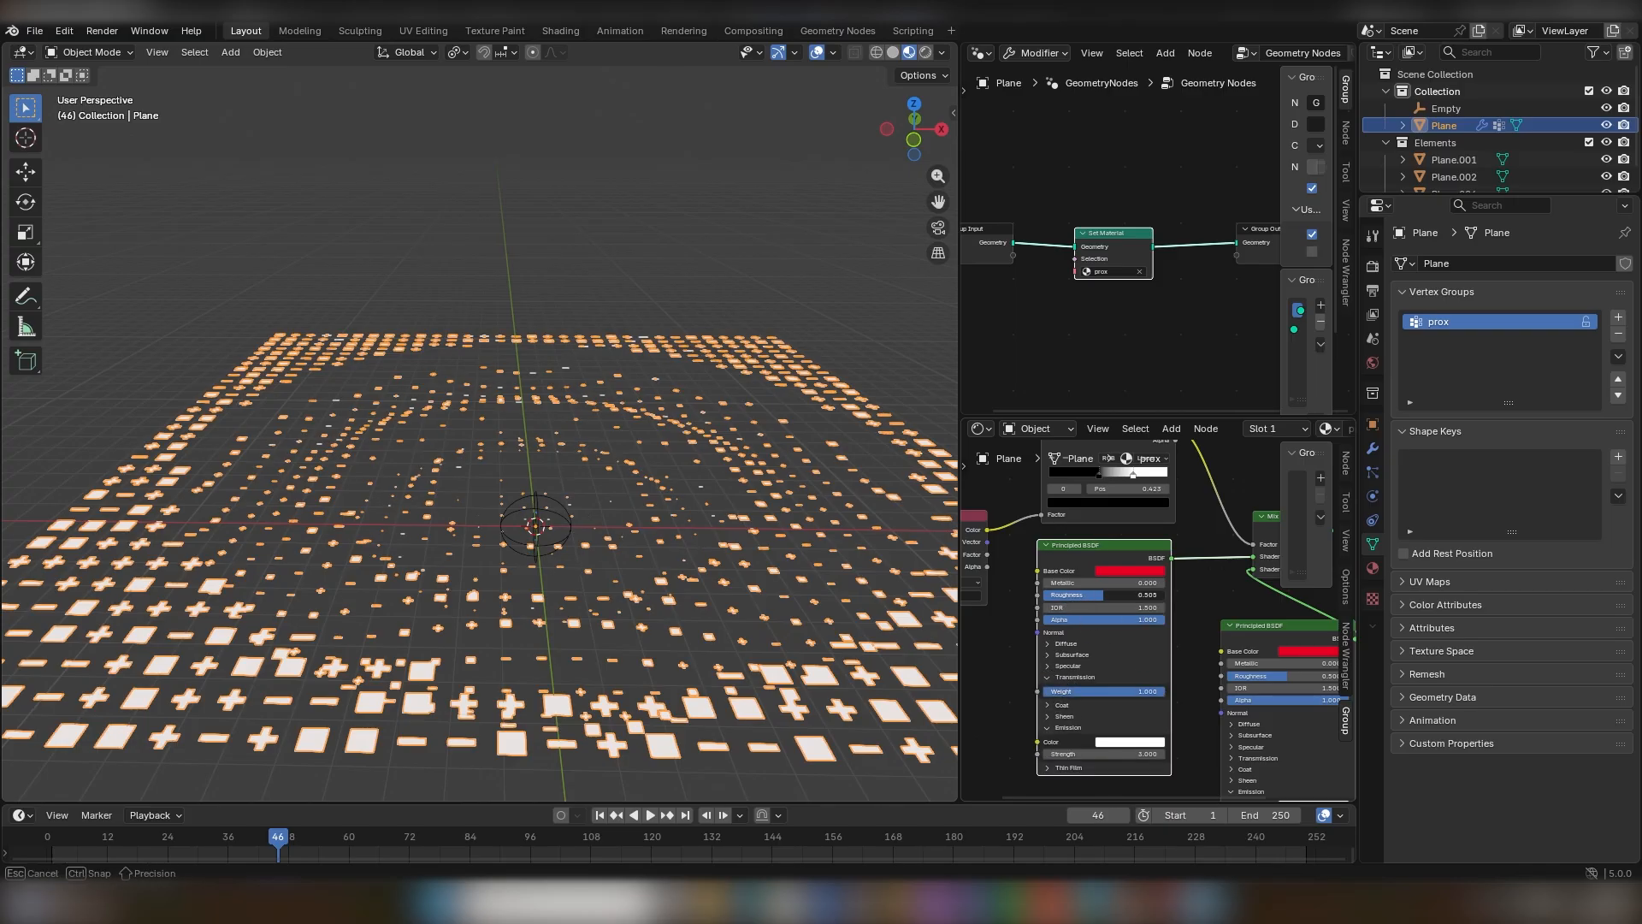
Change the copied Principled BSDF's base color to nearly white.
middle_drag(1153, 574, 1031, 646)
click(1031, 646)
drag(1025, 504, 1024, 495)
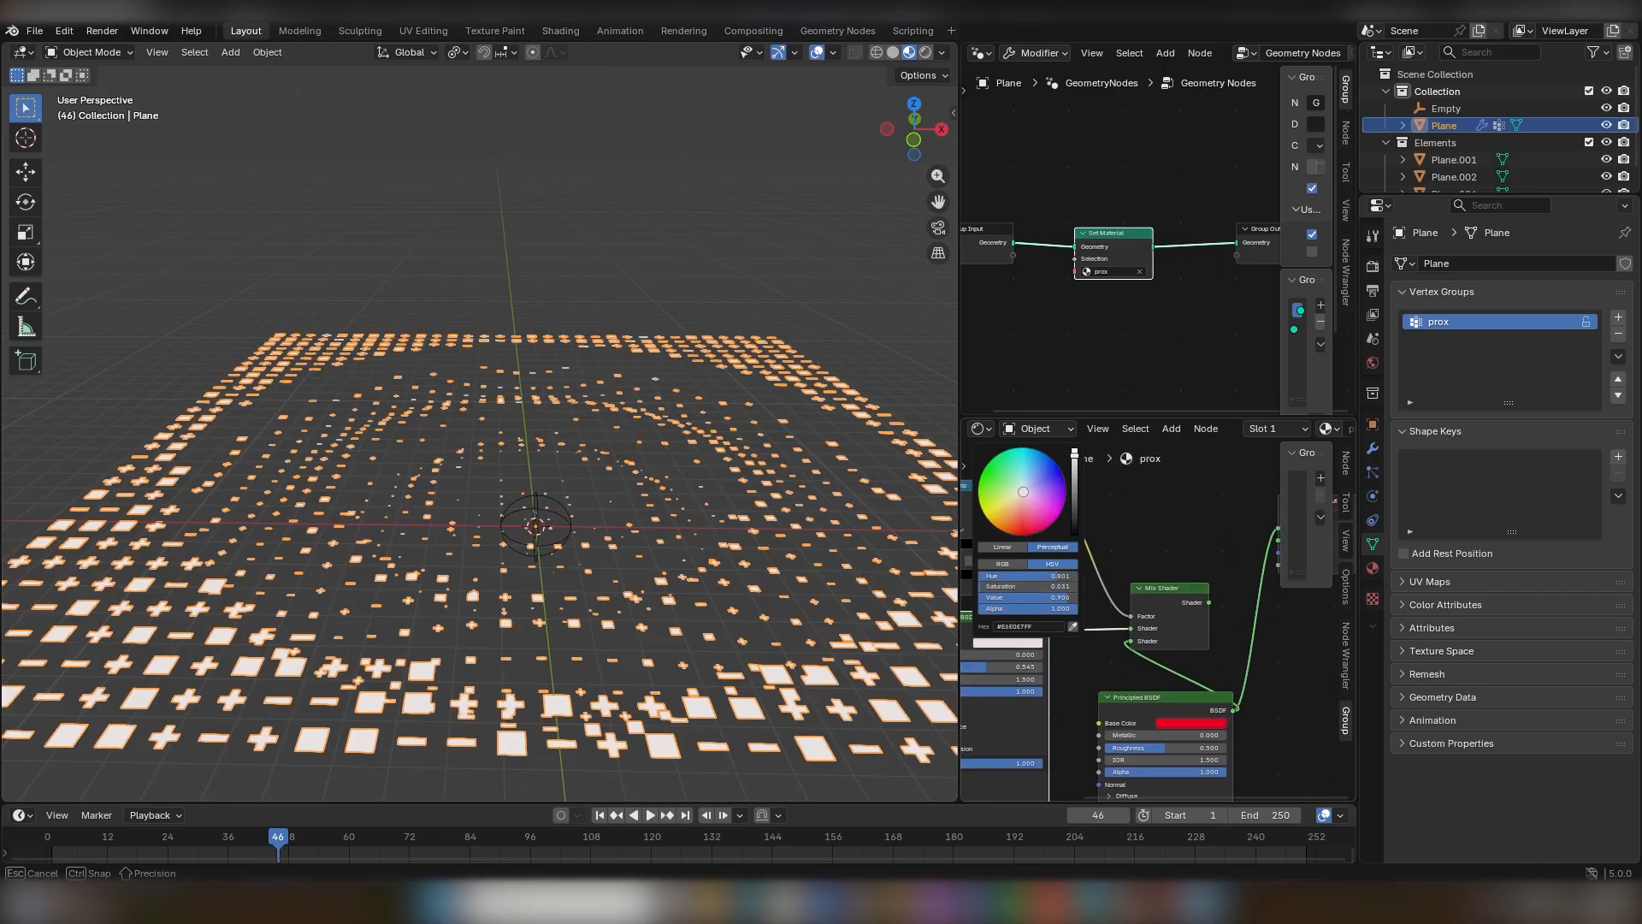
Switch the render engine to Cycles and set its device to GPU Compute.
scroll(872, 488, down, 2)
middle_drag(864, 487, 853, 498)
click(1373, 266)
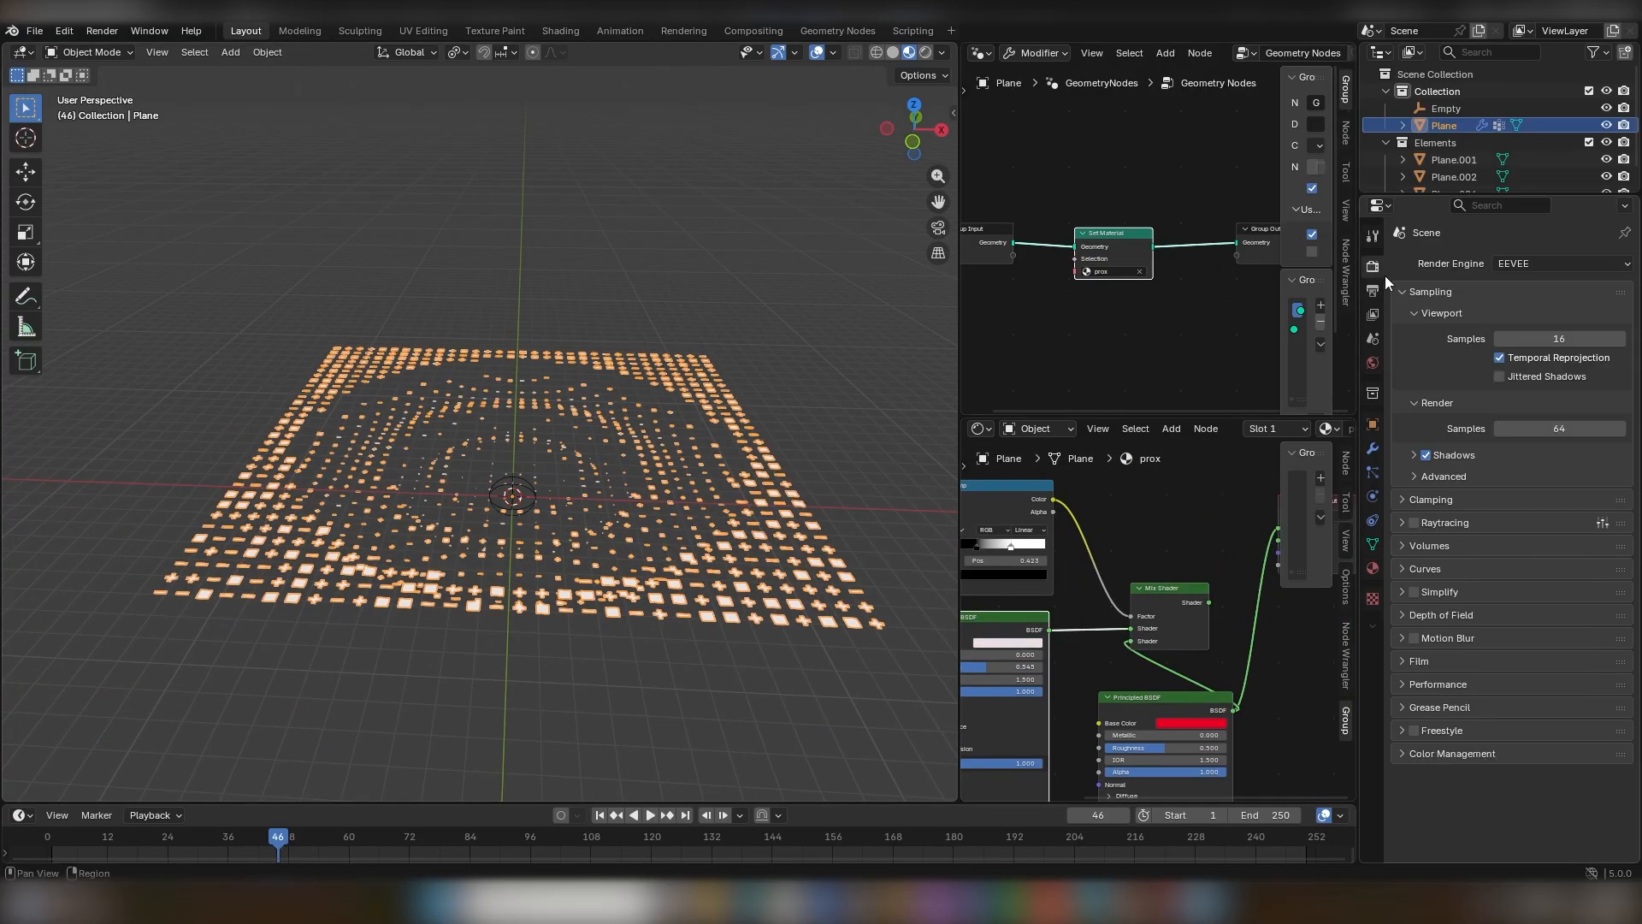
click(1506, 264)
click(1525, 322)
click(1531, 285)
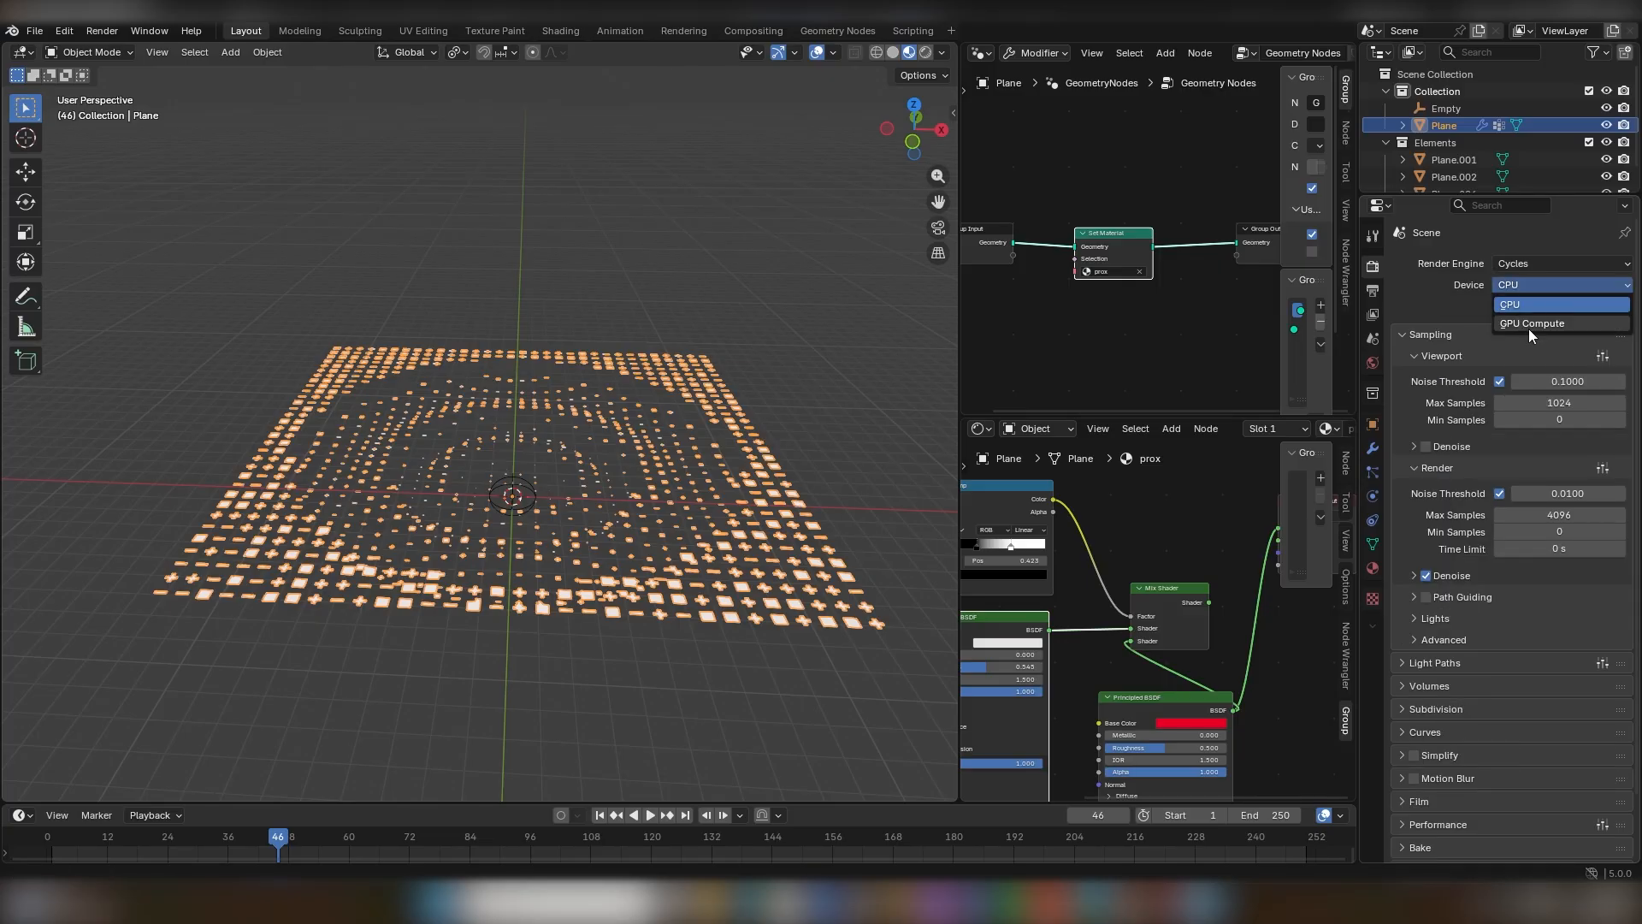
click(1528, 329)
Switch the 3D viewport to rendered shading and deselect the plane.
middle_drag(590, 513, 607, 526)
key(z)
click(629, 199)
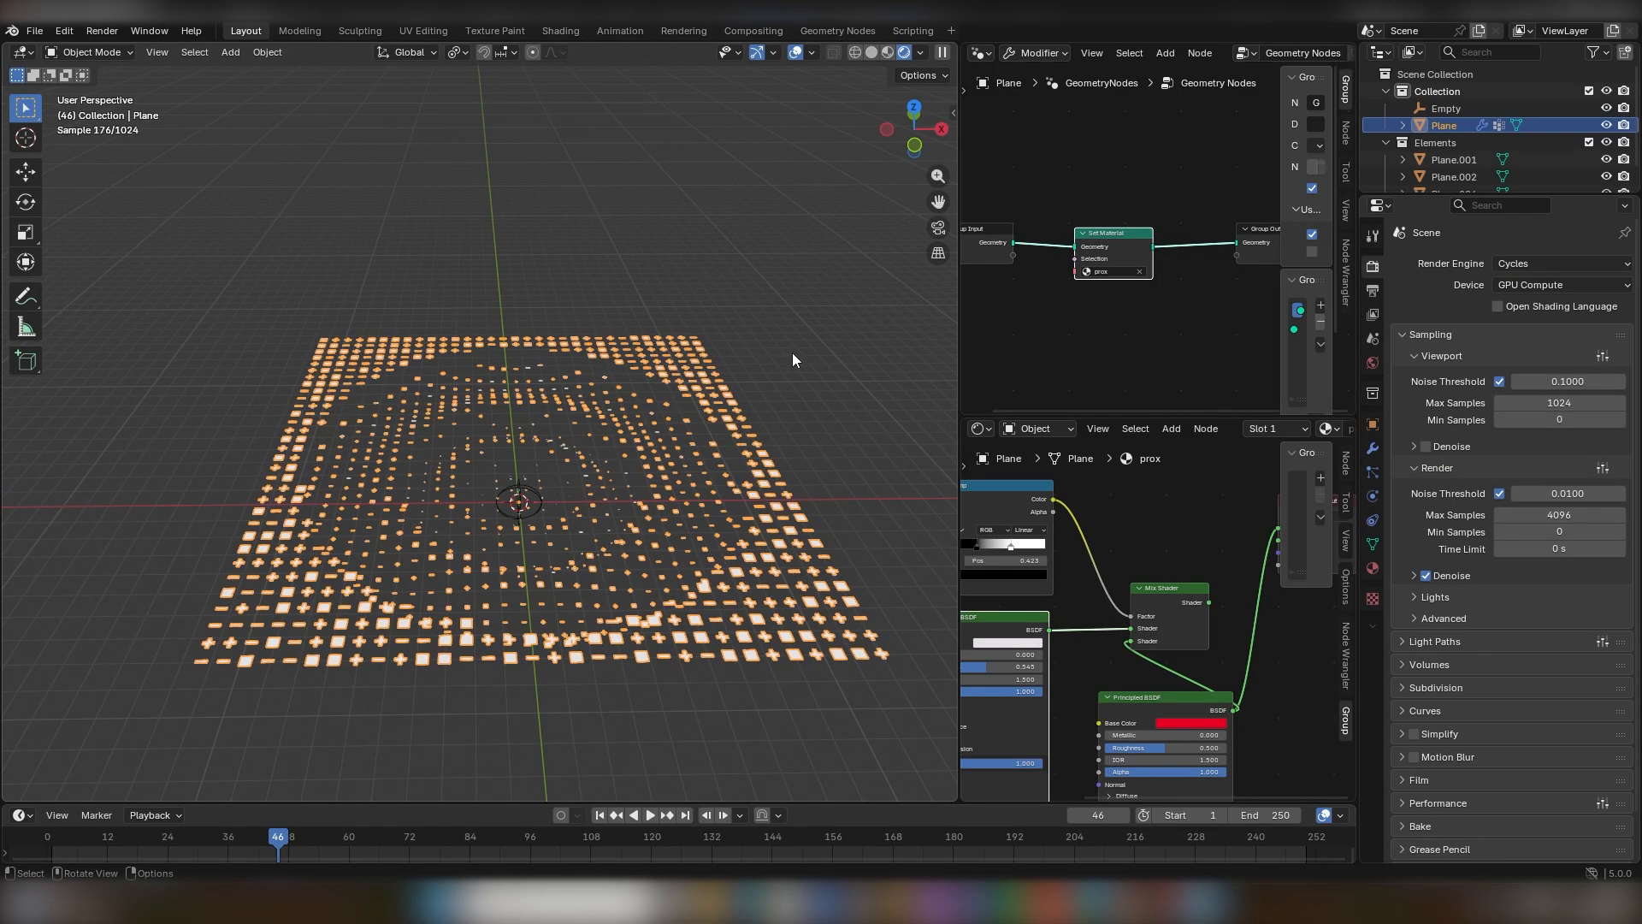
click(792, 352)
mouse_move(783, 436)
middle_down()
mouse_move(758, 546)
mouse_move(689, 486)
middle_up()
scroll(744, 556, up, 3)
scroll(1151, 694, down, 2)
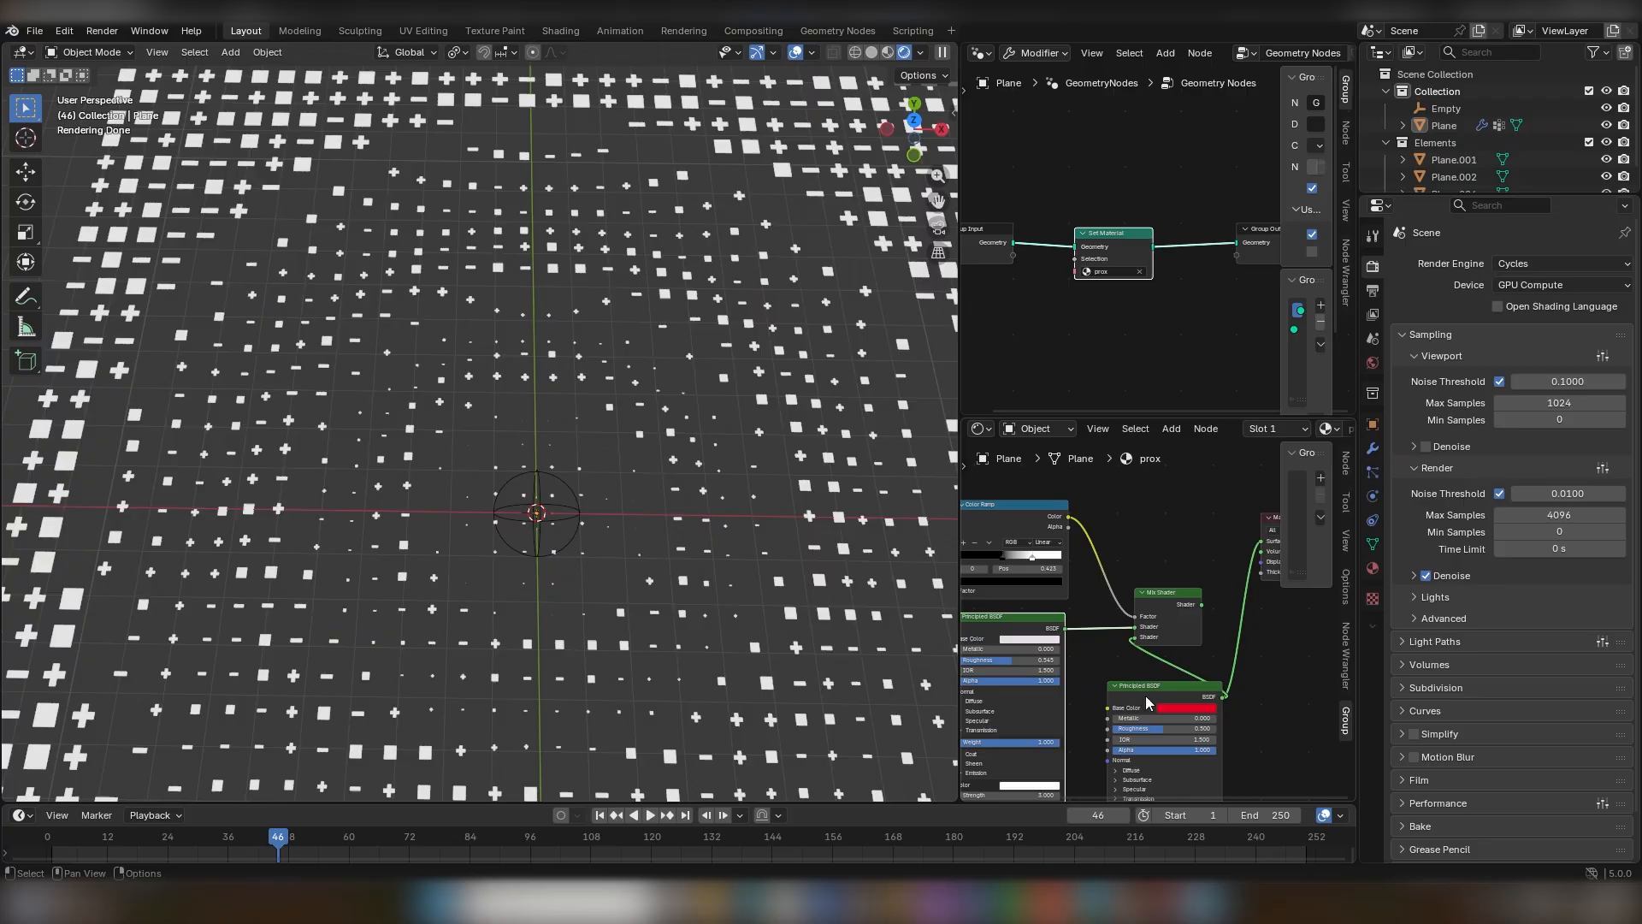
Set the emission strength to 0 on both Principled BSDF nodes.
middle_drag(1148, 700, 1136, 541)
drag(1171, 690, 1112, 690)
middle_drag(1195, 757, 1304, 754)
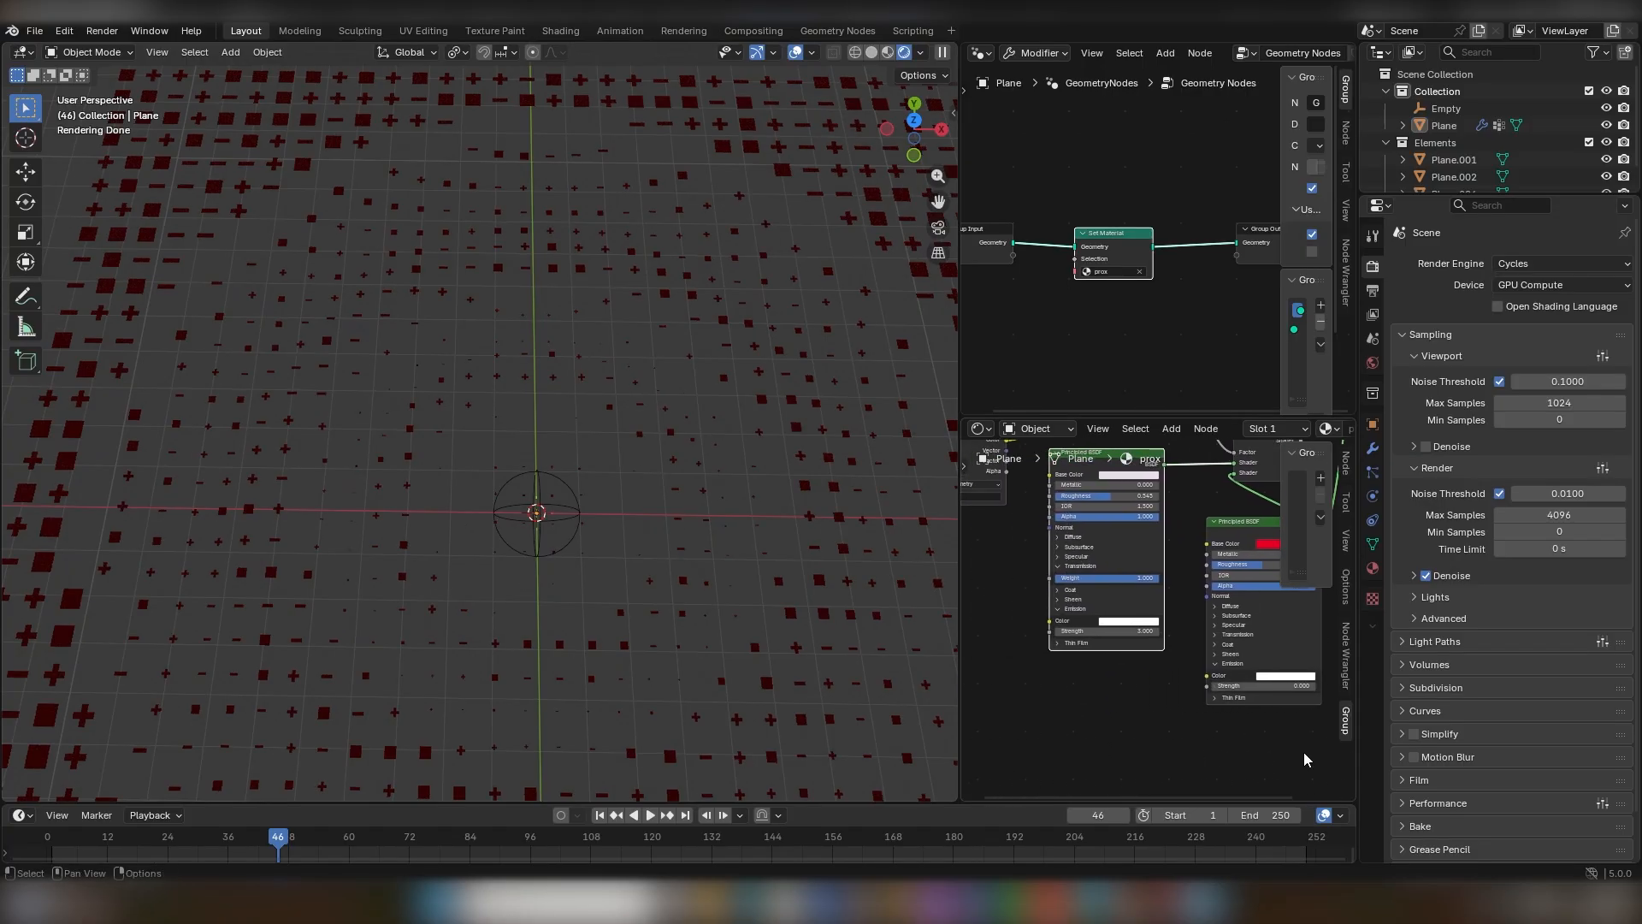
click(1136, 643)
drag(1131, 631, 1082, 631)
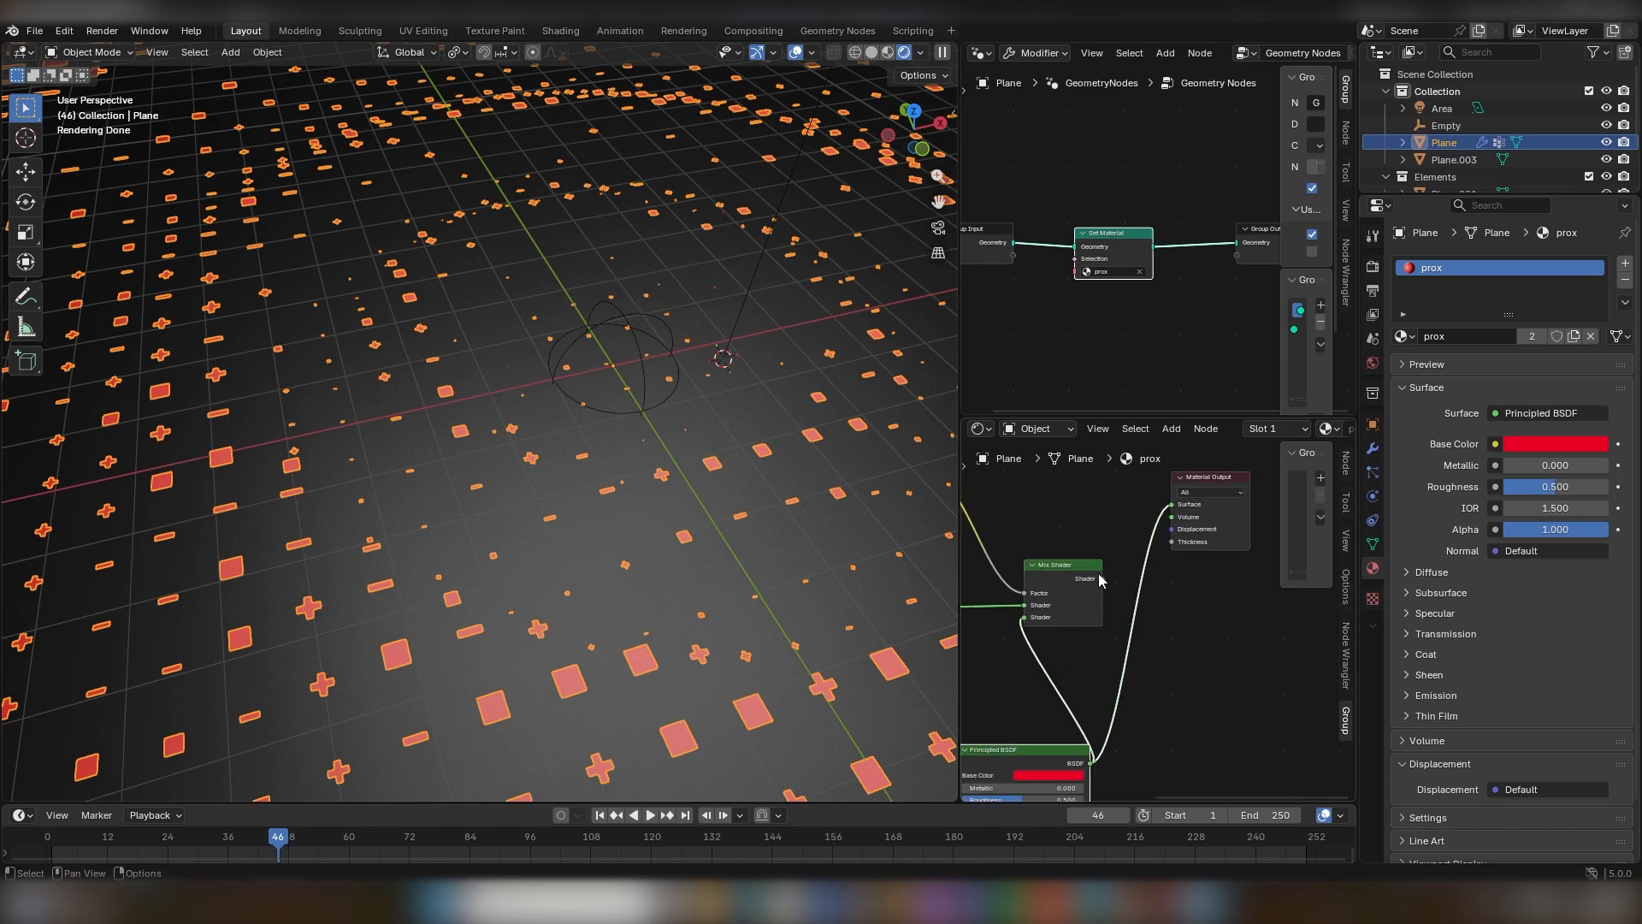
Connect the Mix Shader to the Material Output's Surface and move the Color Ramp's black stop to about 0.52.
drag(1103, 580, 1168, 508)
middle_drag(1082, 529, 1162, 496)
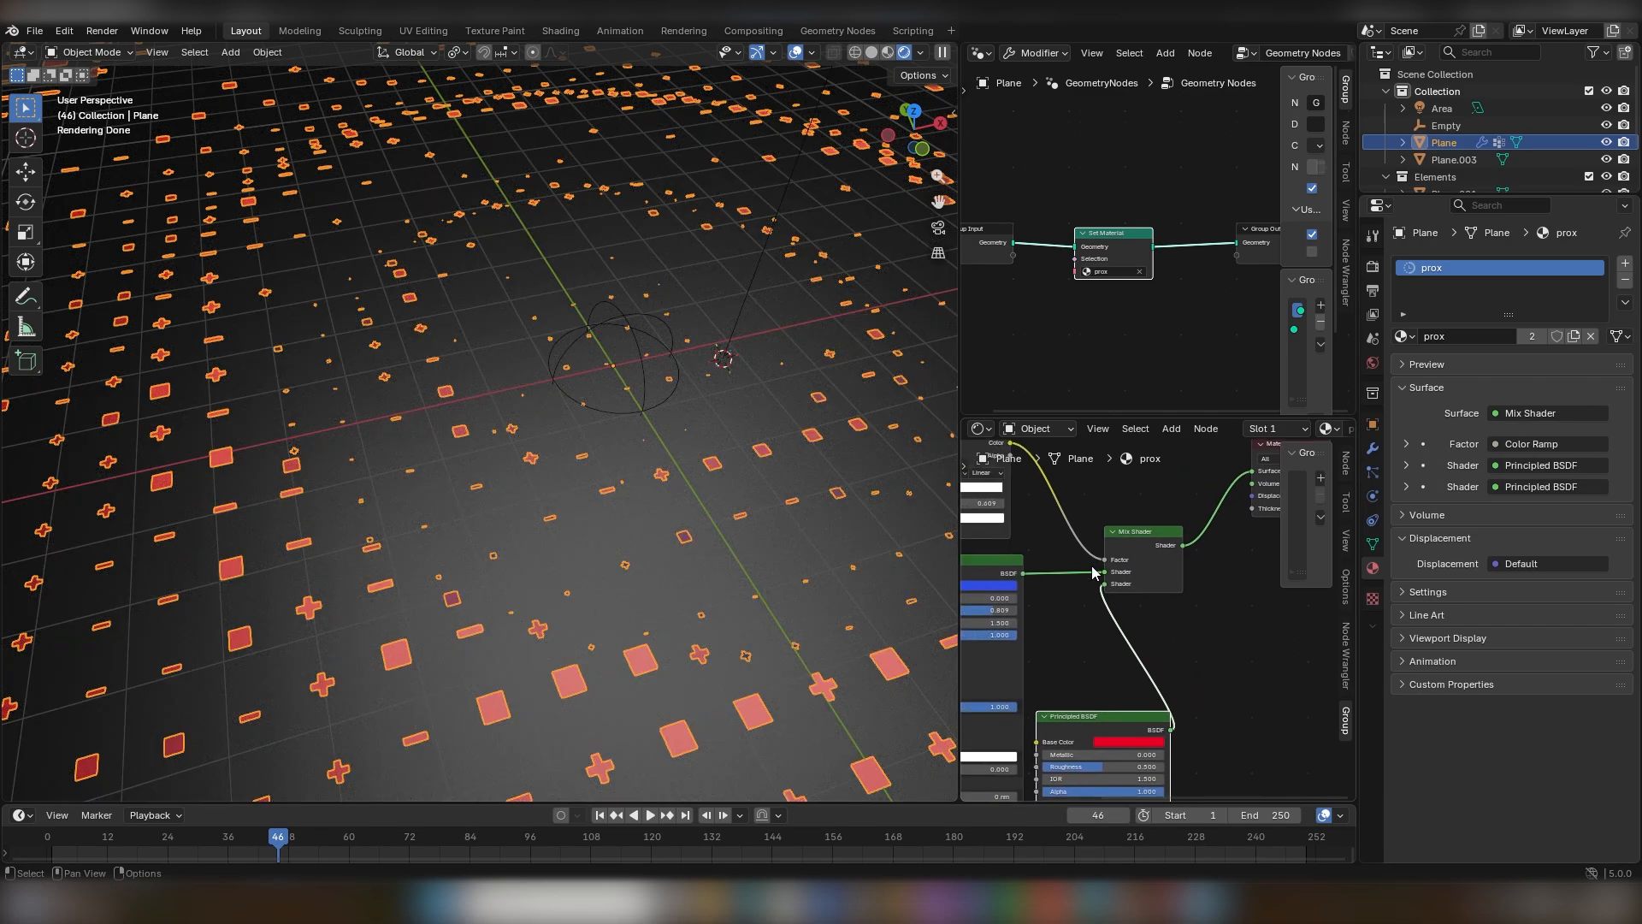
middle_drag(1021, 537, 1214, 576)
mouse_move(1126, 516)
mouse_down()
mouse_move(1158, 519)
mouse_move(1096, 518)
mouse_move(1123, 518)
mouse_up()
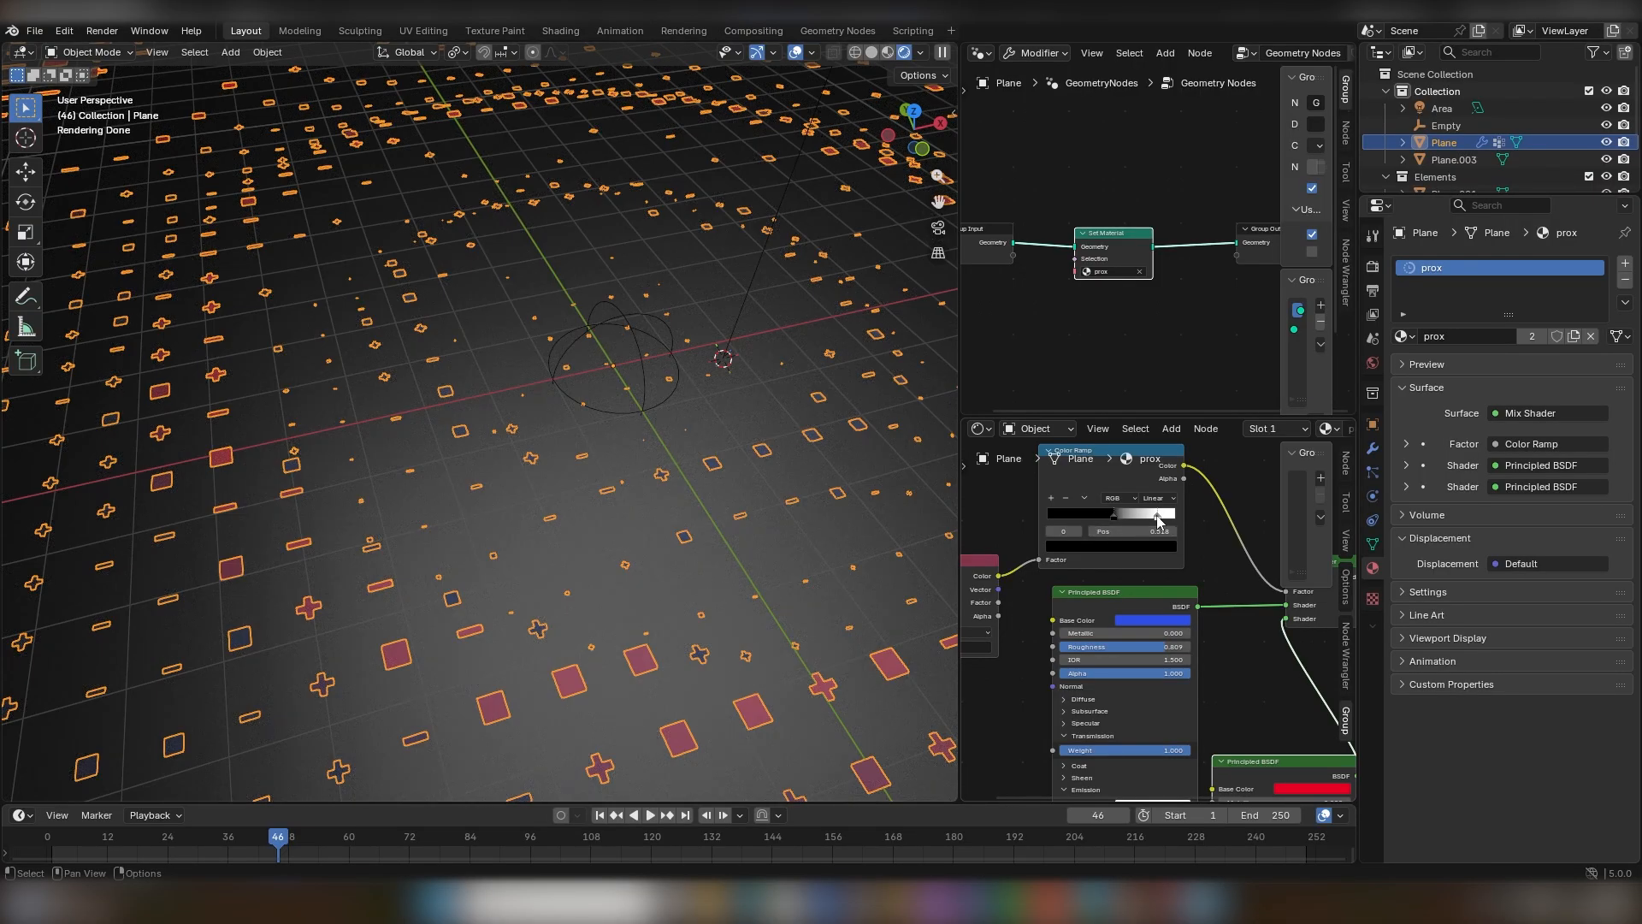
scroll(1254, 645, down, 2)
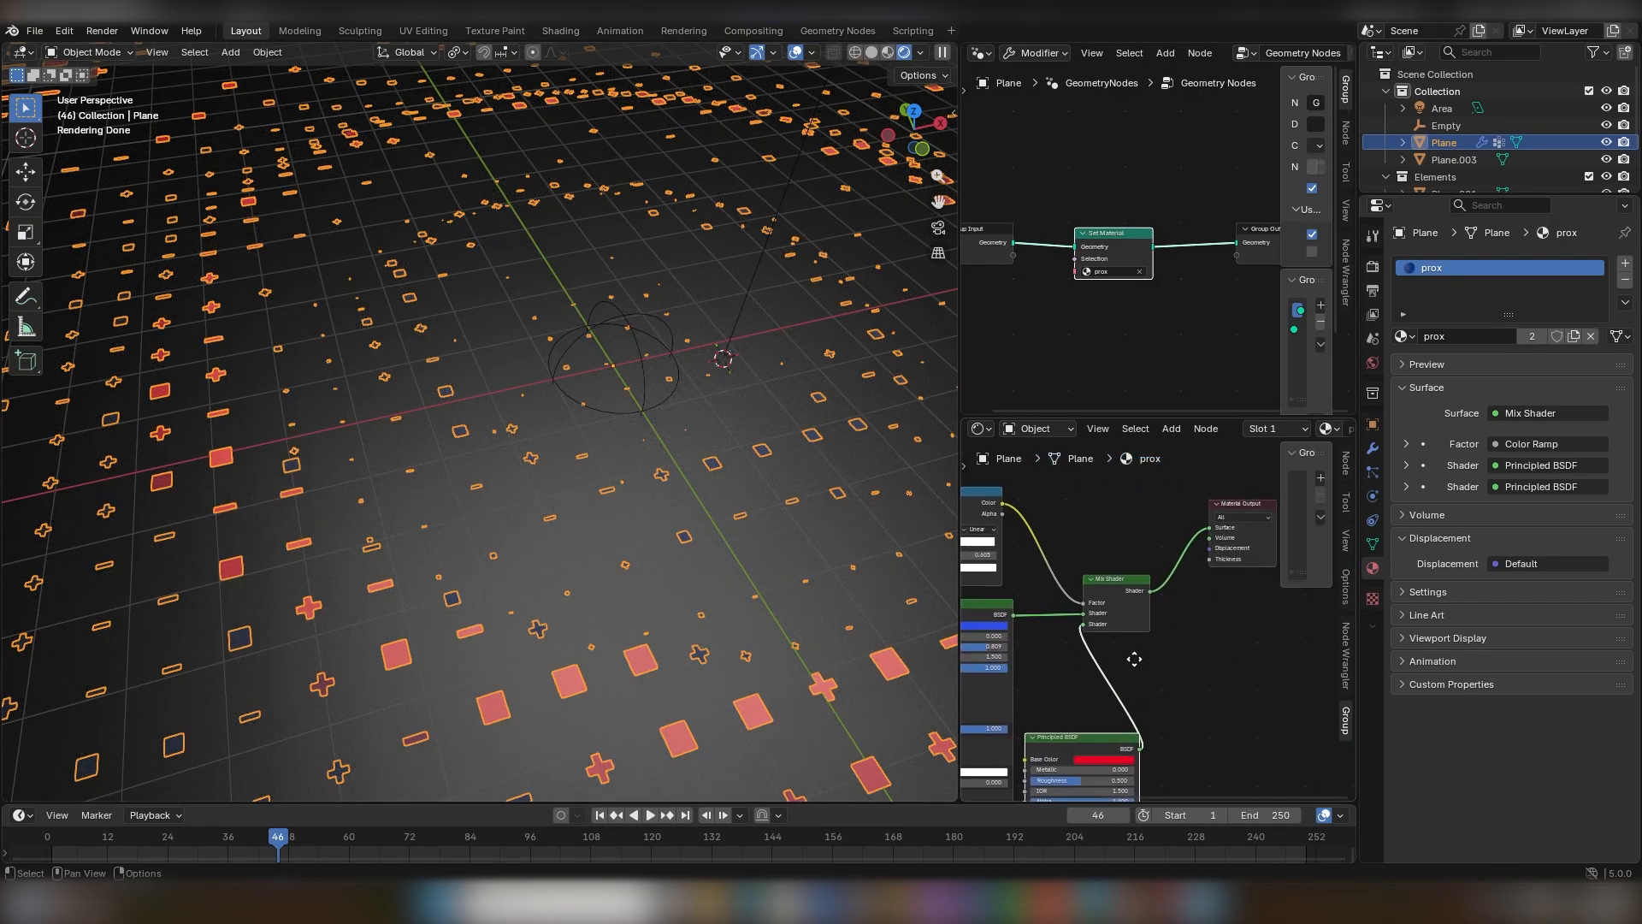
Examine the rendered ring pattern of the instanced shapes up close and from afar, selecting the backing plane and the Empty.
click(616, 511)
scroll(565, 496, up, 5)
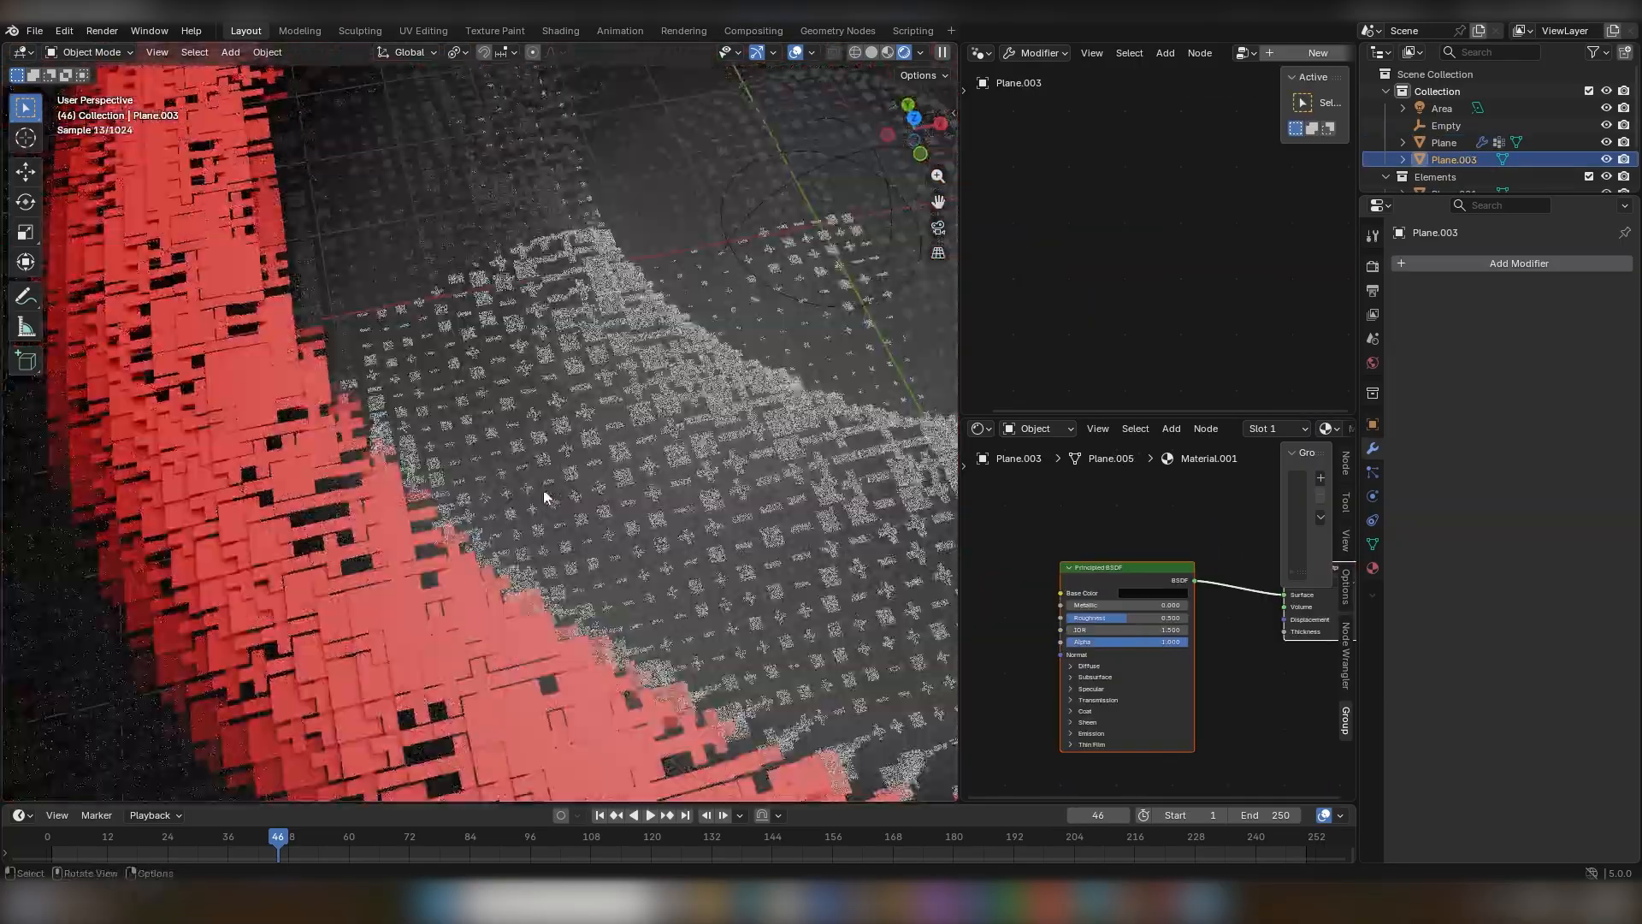
scroll(537, 483, down, 5)
mouse_move(538, 482)
middle_down()
mouse_move(678, 388)
mouse_move(592, 366)
mouse_move(313, 402)
mouse_move(433, 392)
mouse_move(456, 441)
mouse_move(535, 460)
middle_up()
scroll(433, 392, down, 4)
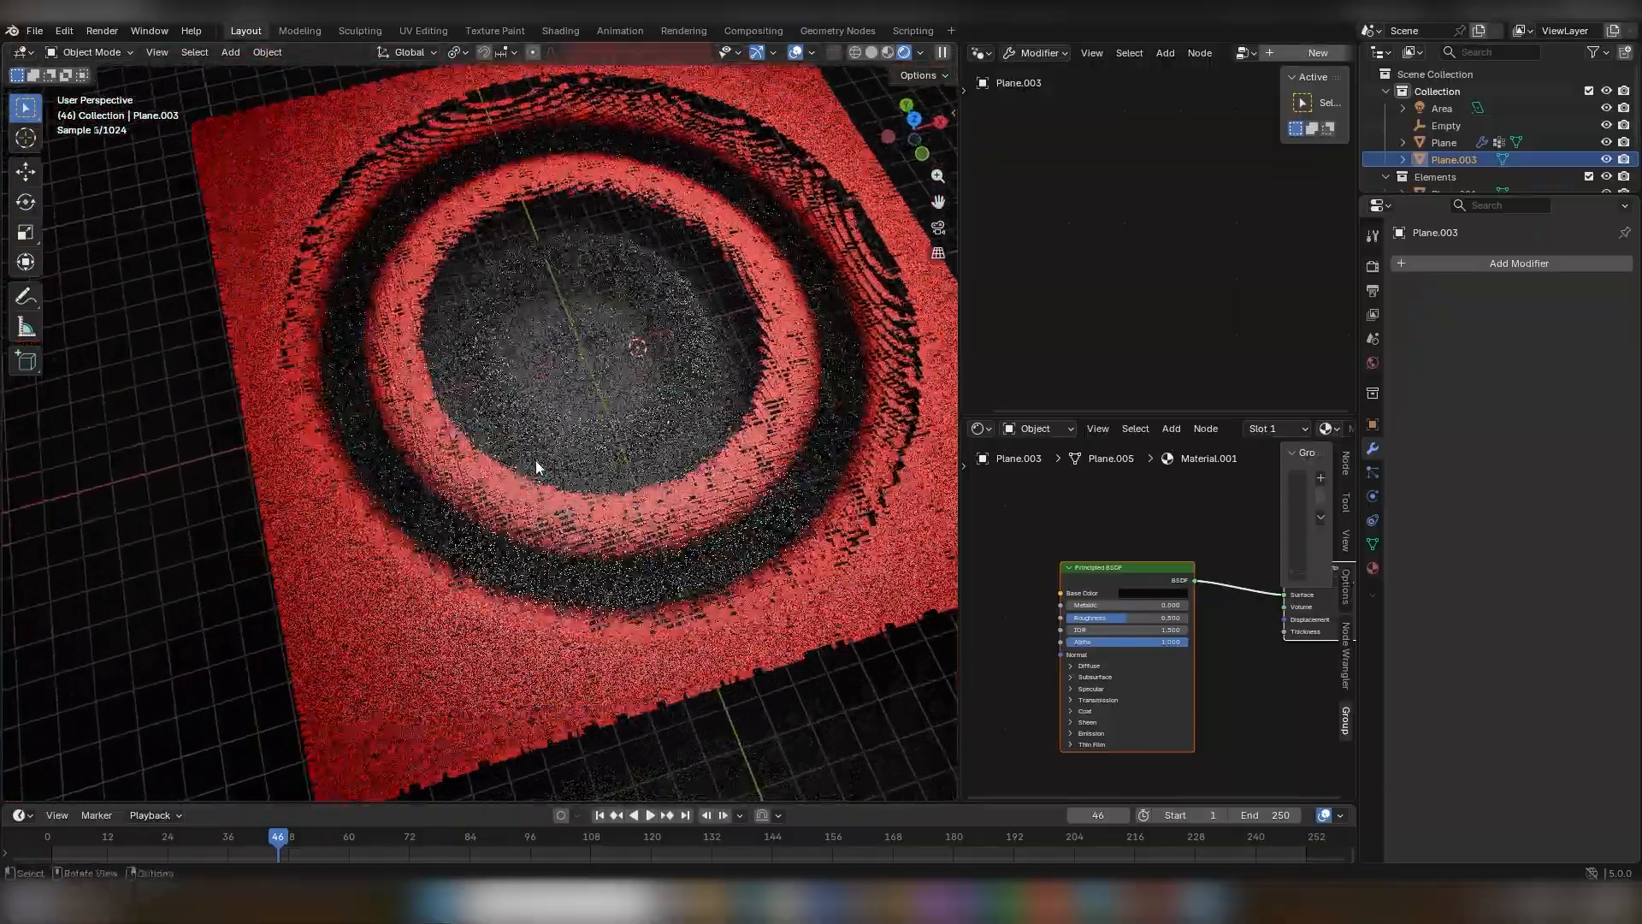
scroll(577, 506, up, 4)
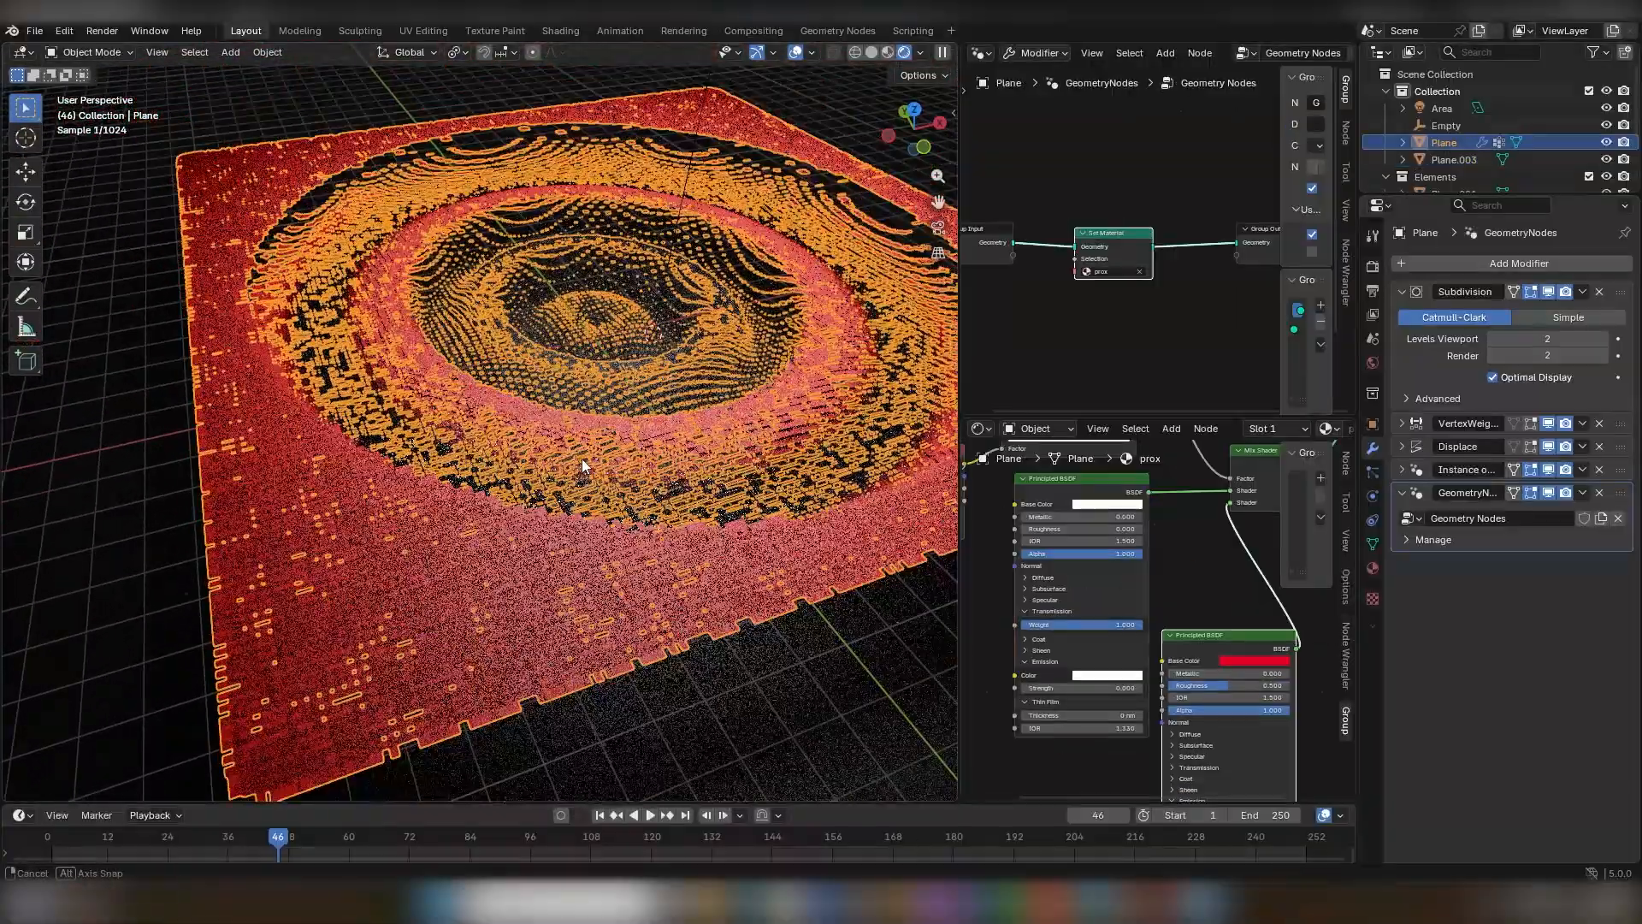
scroll(622, 455, down, 2)
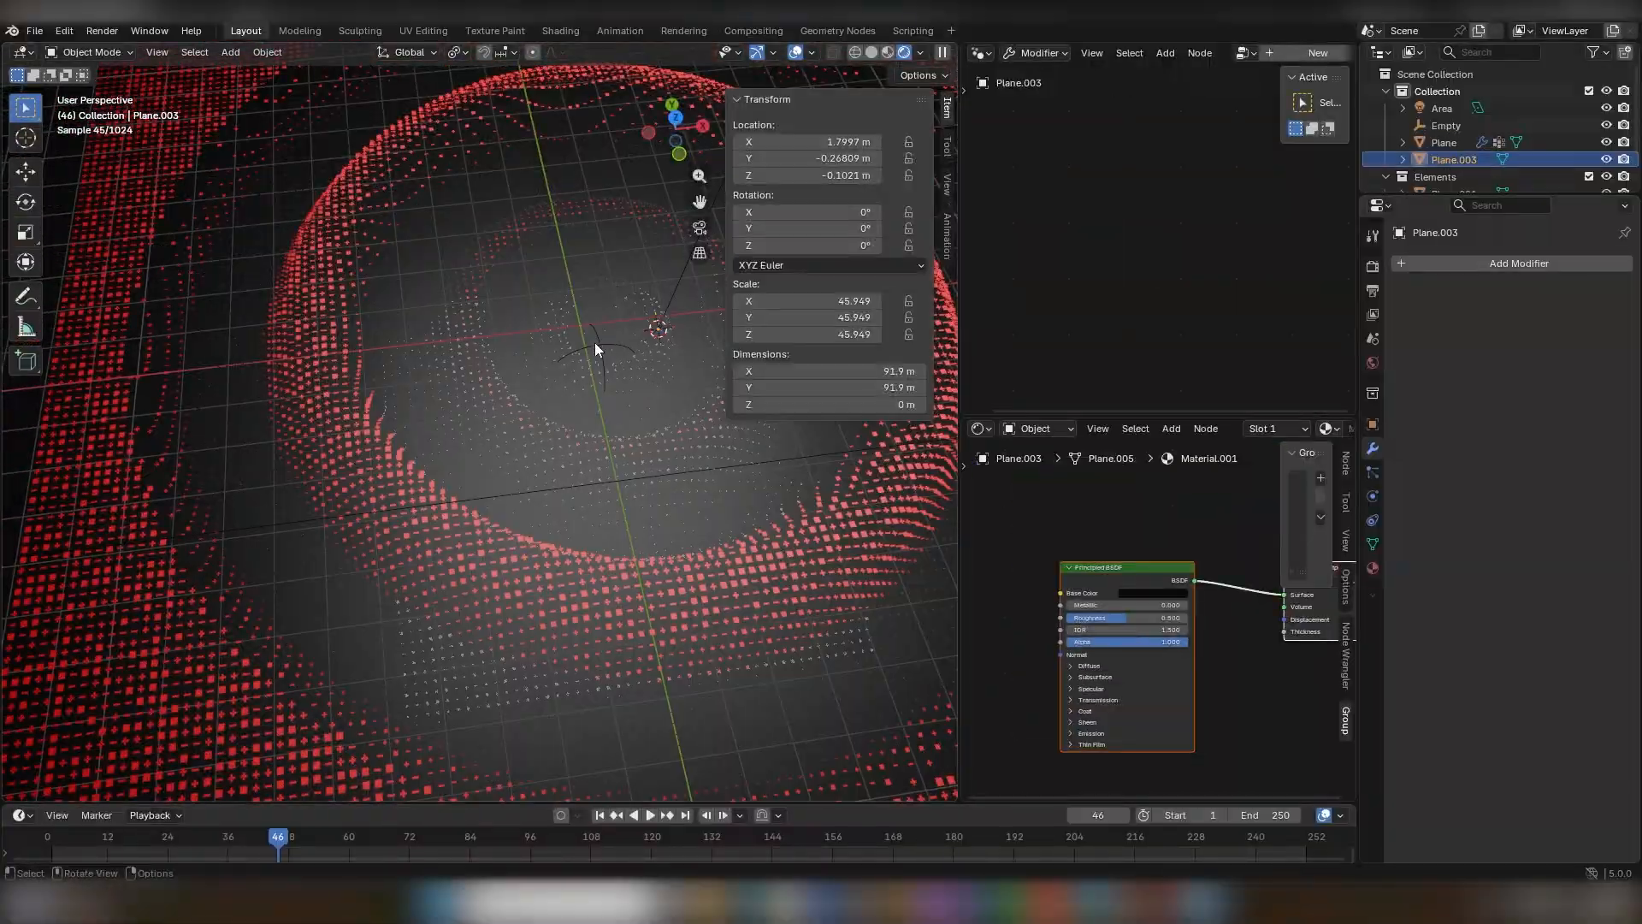
click(596, 347)
scroll(609, 341, down, 8)
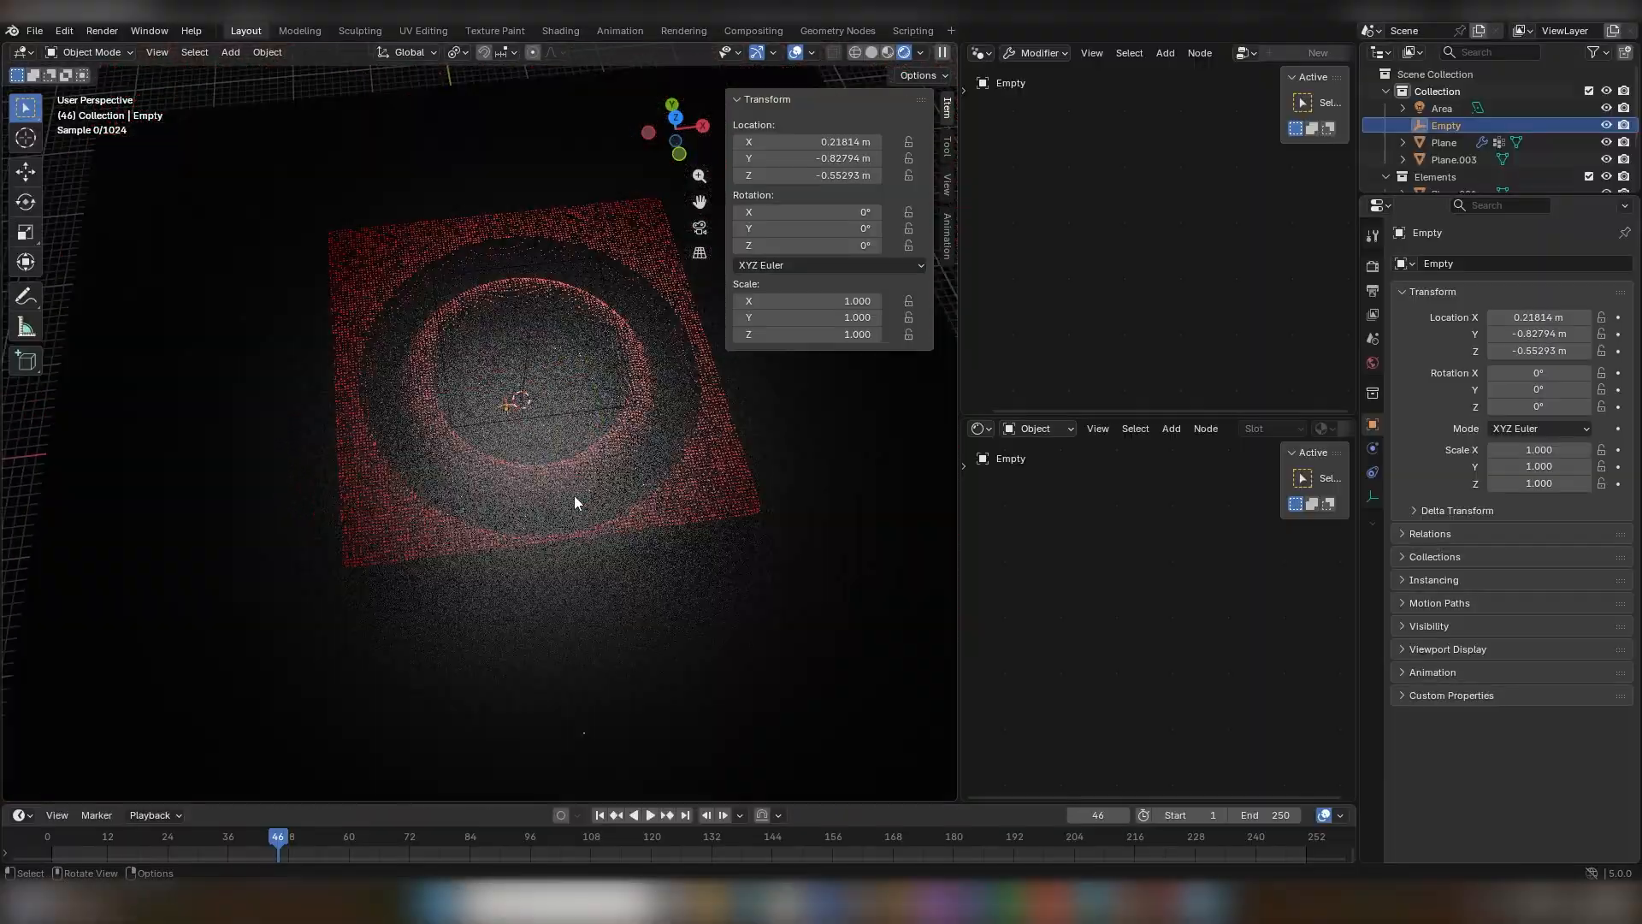